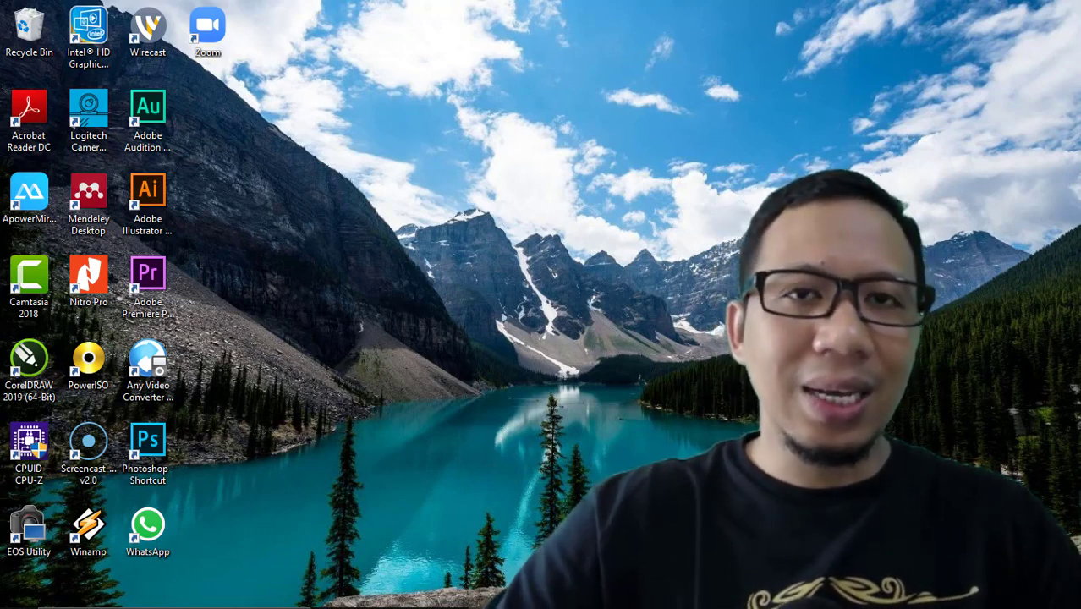
# Step: Open the Firefox browser and go to classroom.google.com
pyautogui.click(407, 595)
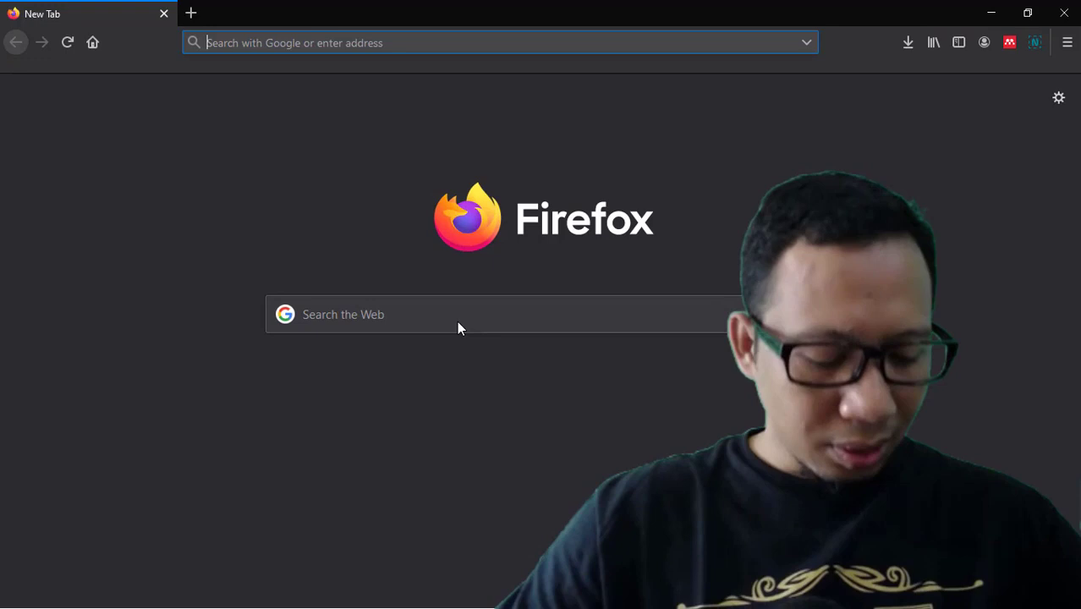
pyautogui.write('class')
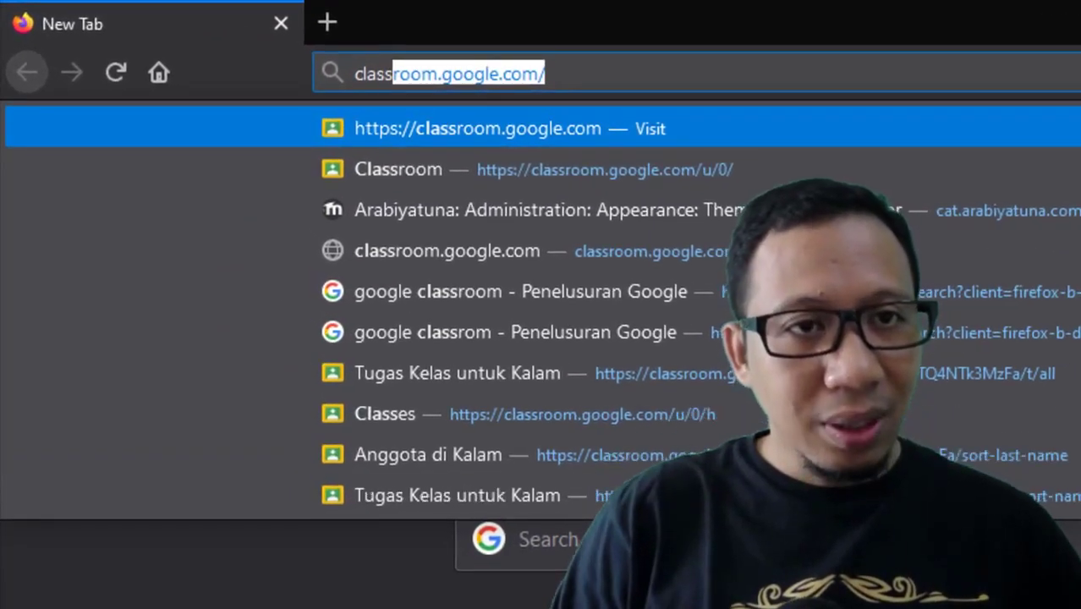
pyautogui.write('room')
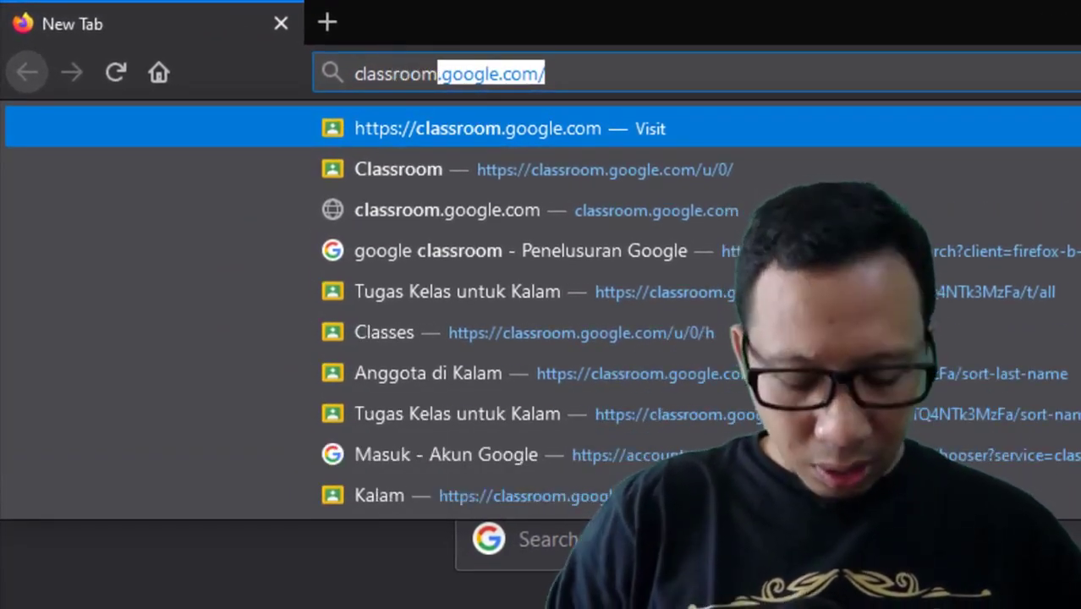
pyautogui.write('.google')
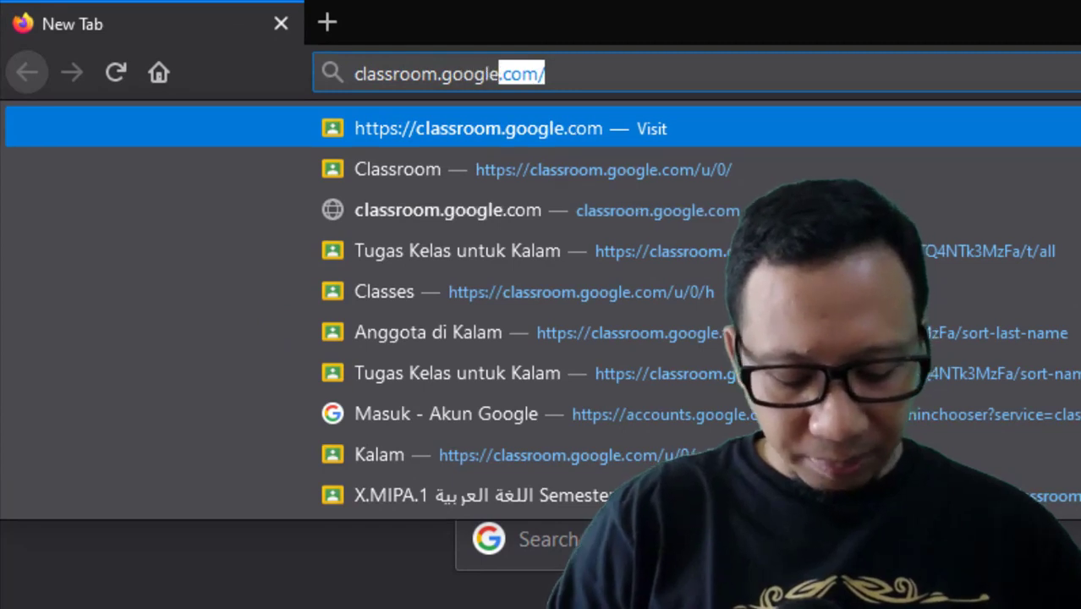
pyautogui.write('.com/')
pyautogui.press('Return')
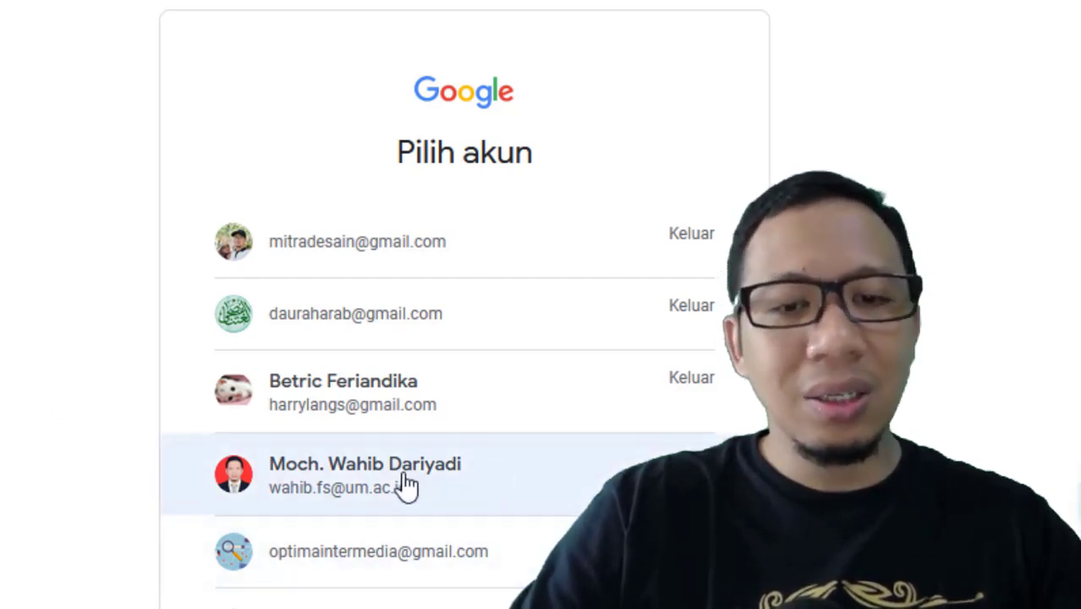
# Step: Sign in to Google Classroom with the university account and its prefilled credentials, and continue in the teacher role
pyautogui.click(406, 483)
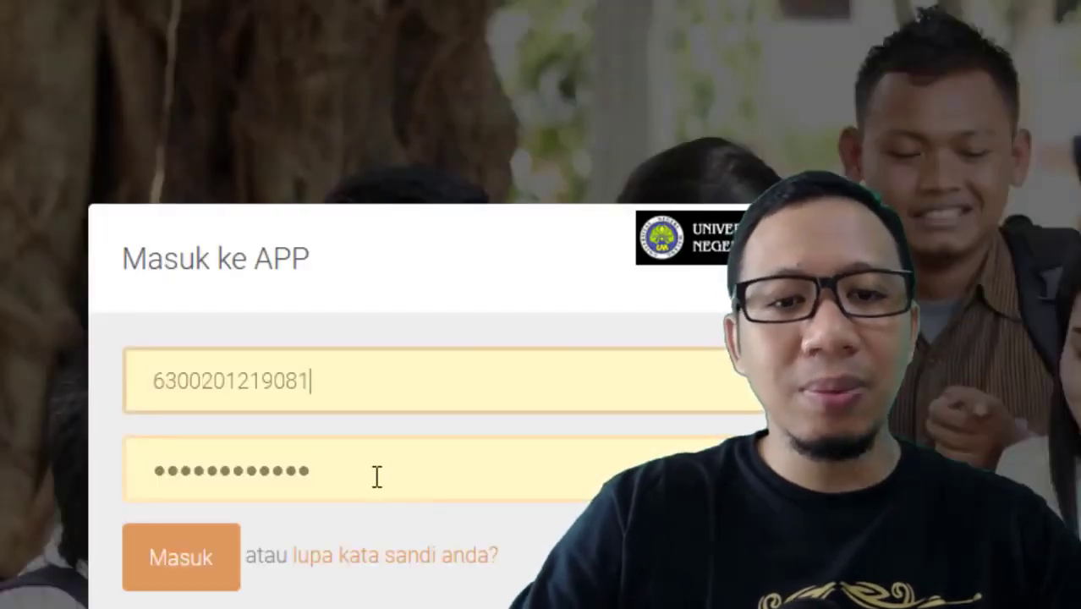
pyautogui.click(207, 576)
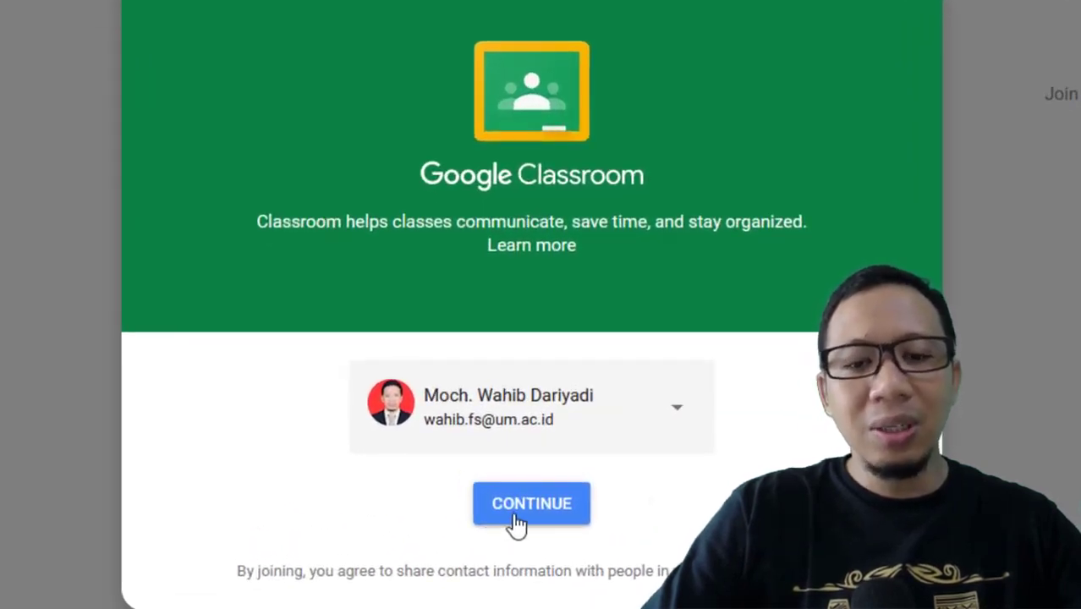
pyautogui.click(549, 518)
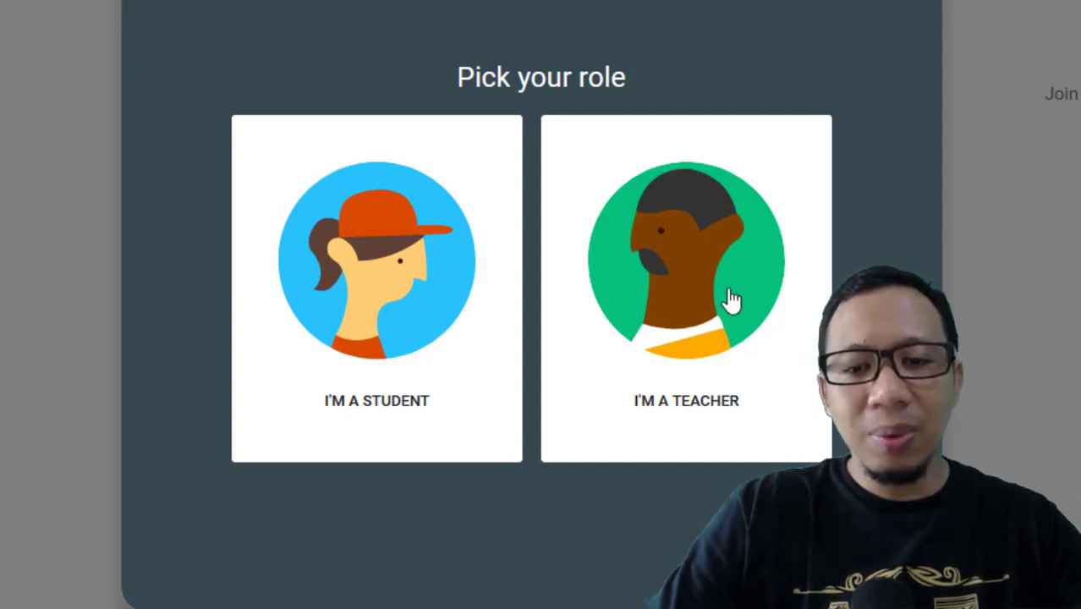
pyautogui.click(680, 287)
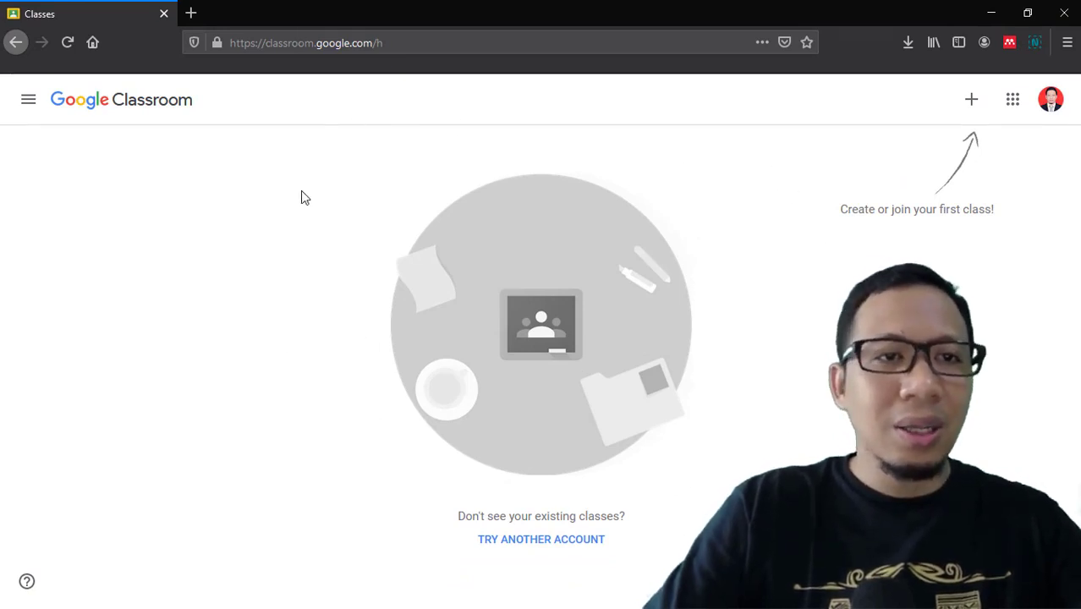
# Step: Examine the entries of the Classroom main menu and the list of available Google apps
pyautogui.click(26, 104)
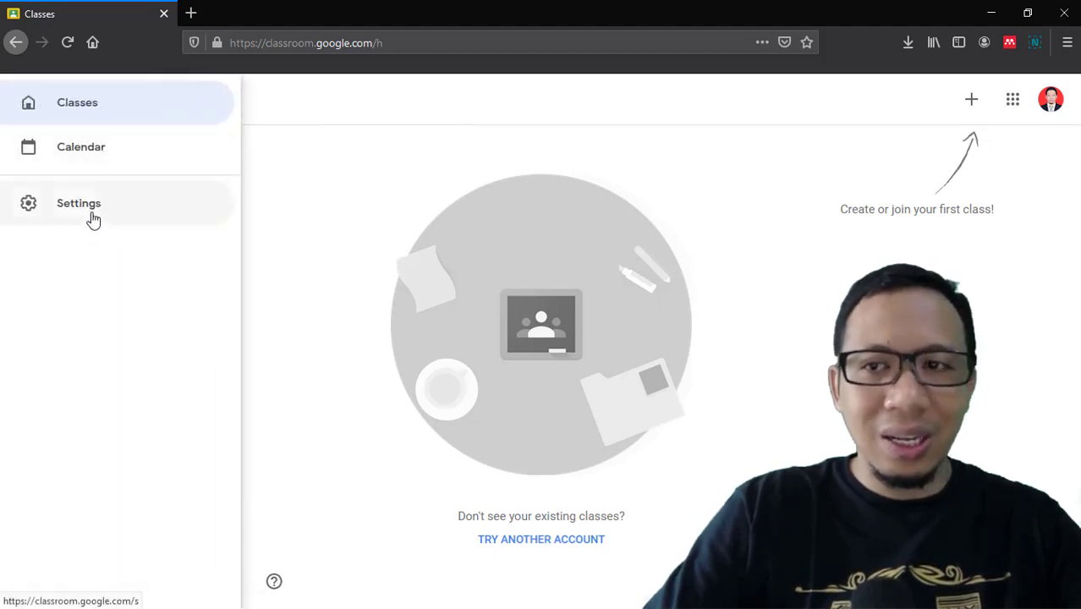
pyautogui.click(585, 153)
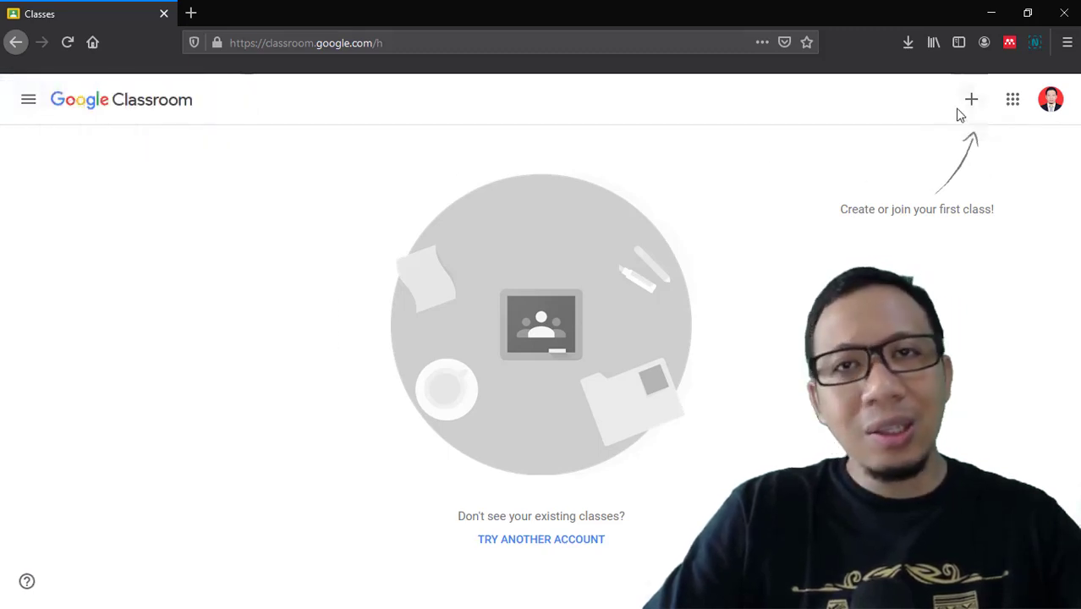
pyautogui.click(1017, 102)
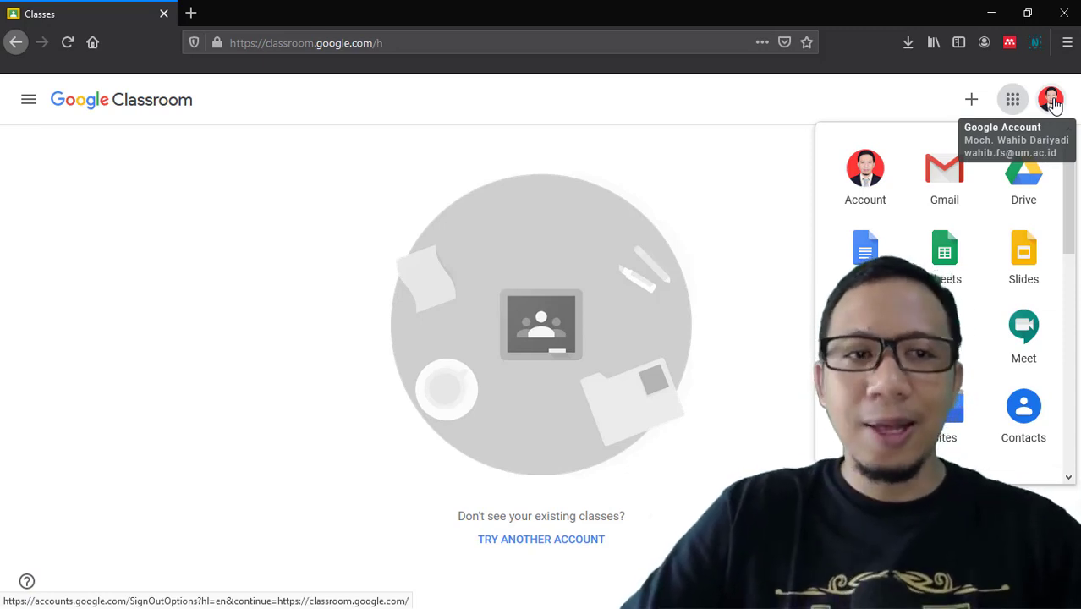
pyautogui.click(755, 150)
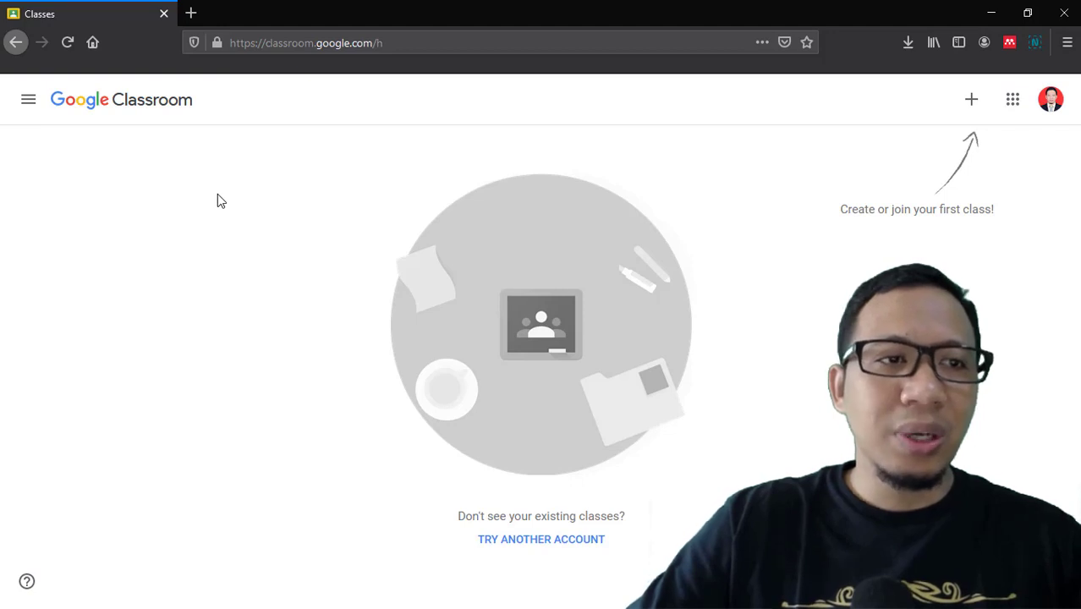
# Step: Open the Classroom settings, review the profile and notification options, and go to managing the Google account settings
pyautogui.click(30, 101)
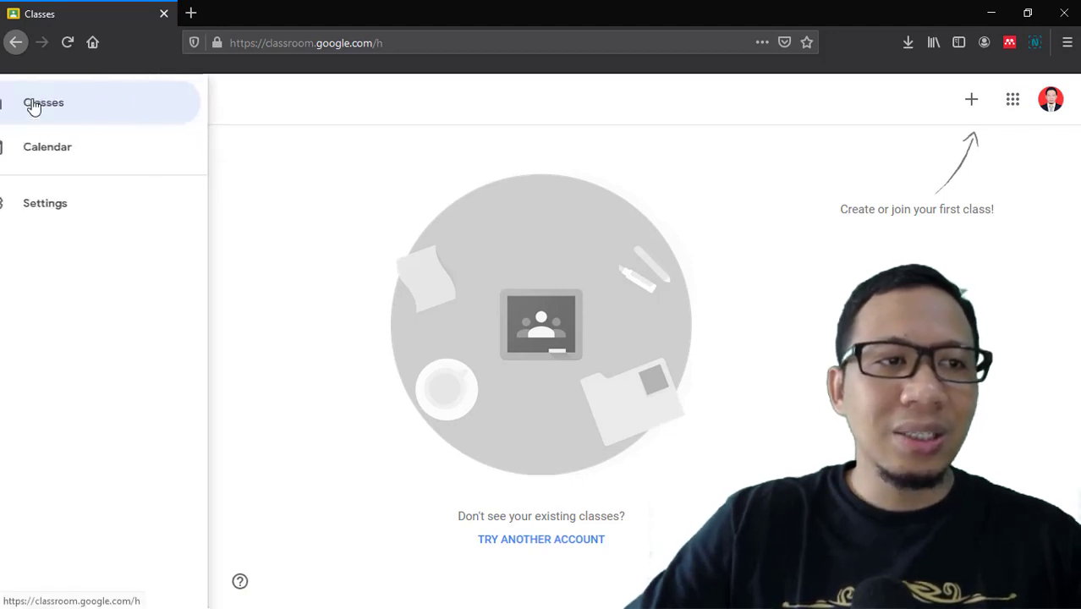
pyautogui.click(82, 209)
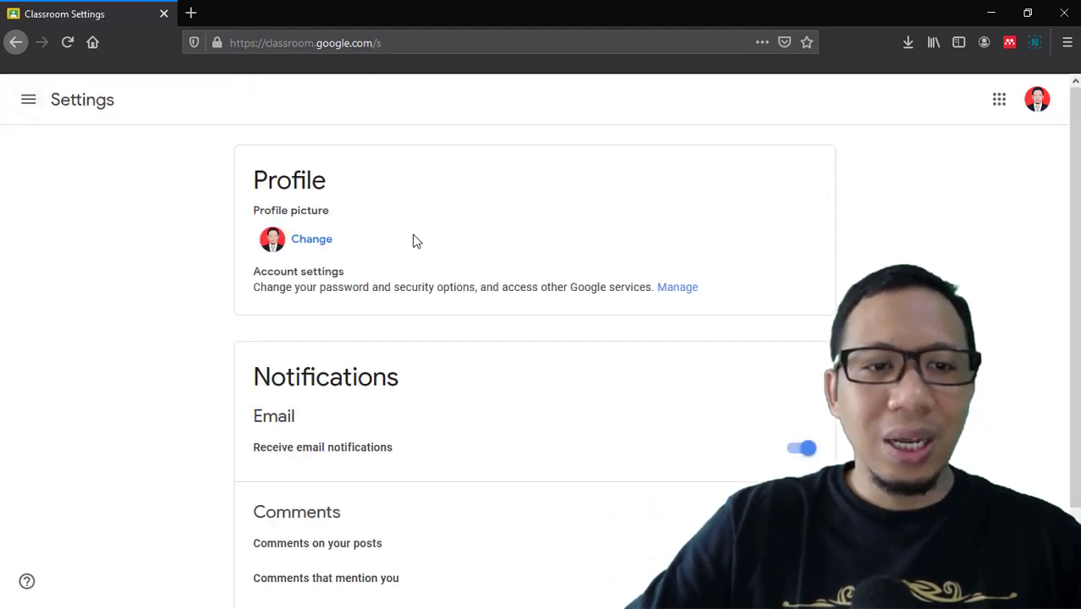
pyautogui.scroll(-2, 441, 296)
pyautogui.scroll(2, 441, 300)
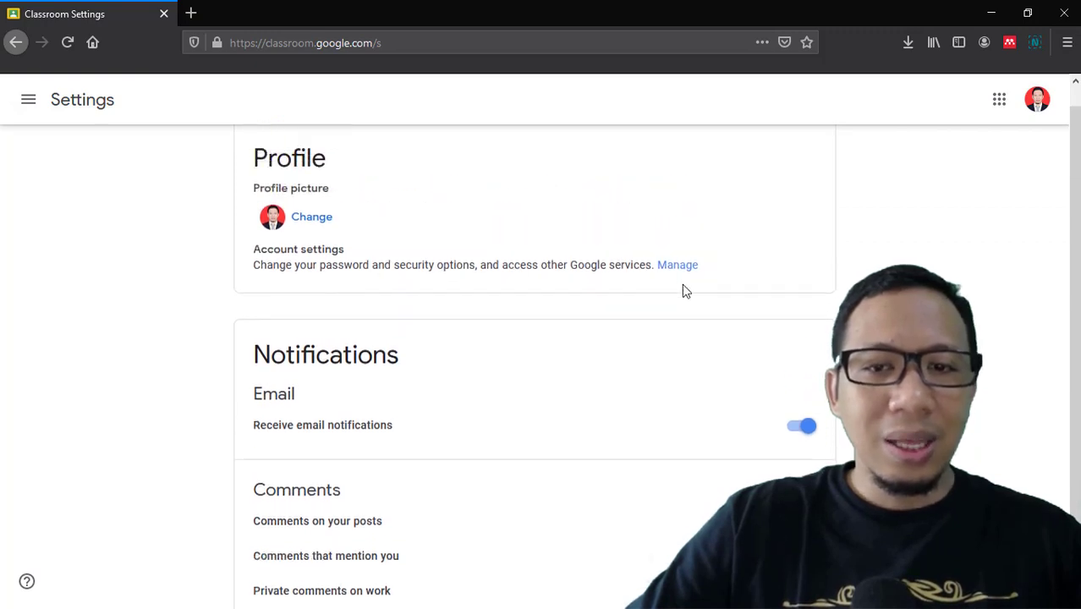
pyautogui.scroll(-2, 685, 291)
pyautogui.scroll(2, 689, 259)
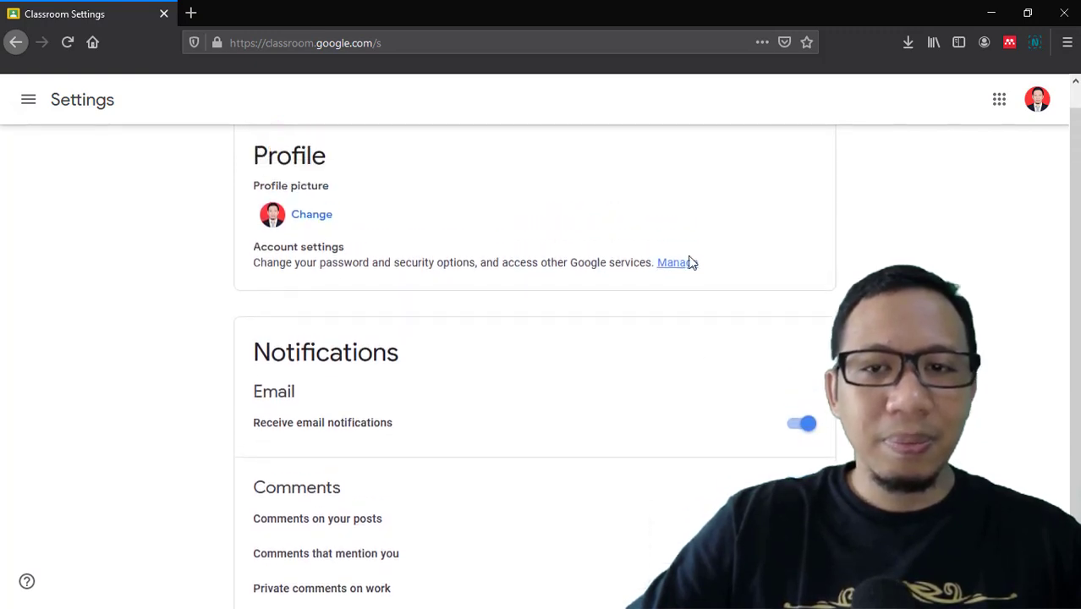
pyautogui.click(676, 271)
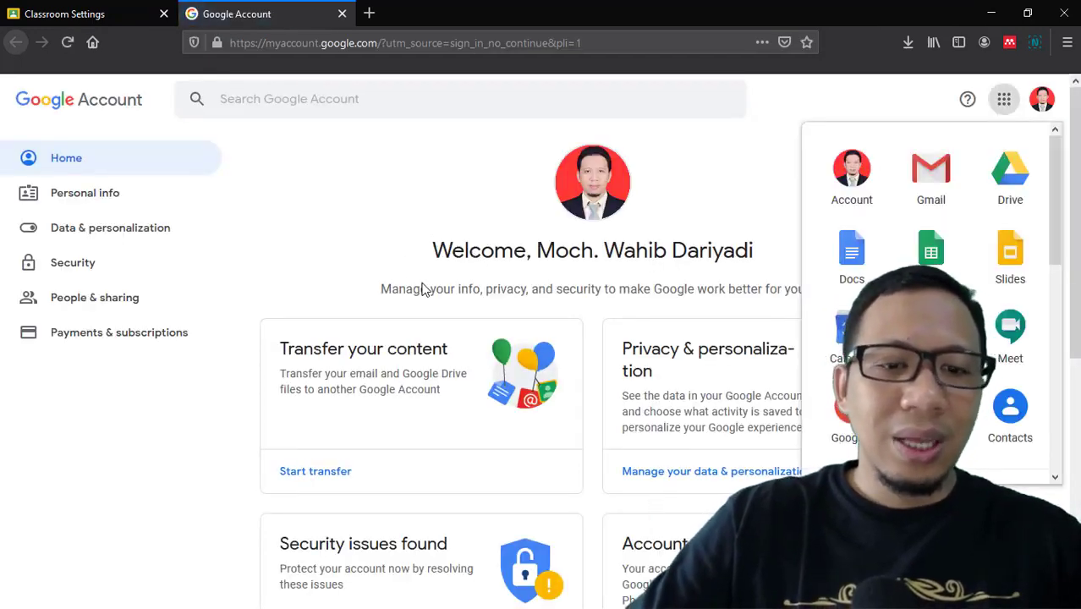
# Step: Open the Language preference among the general web preferences in the account's Data & personalization section
pyautogui.click(121, 238)
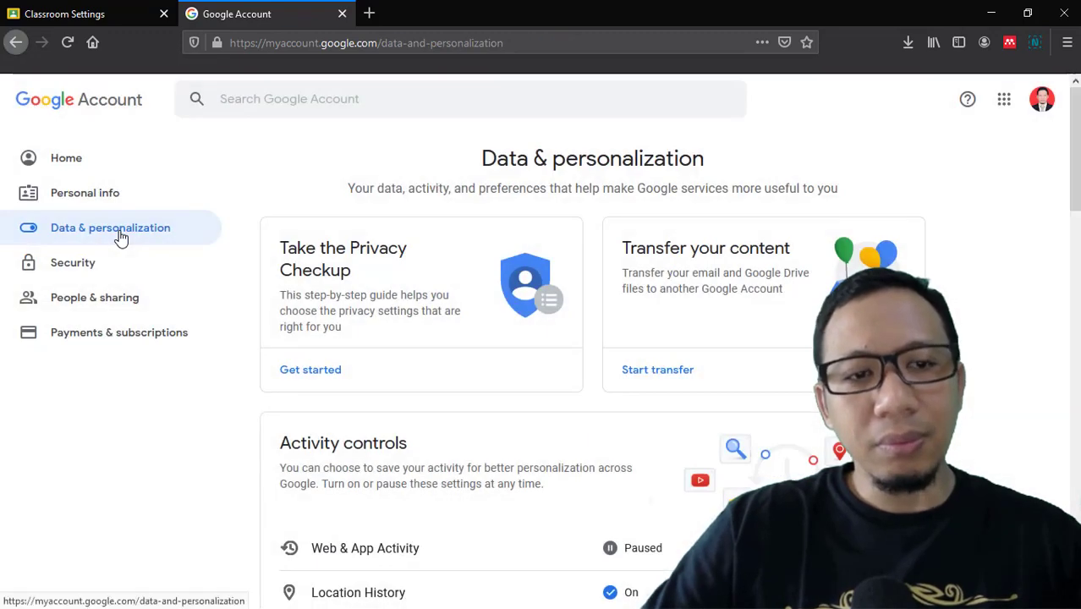
pyautogui.scroll(-5, 509, 320)
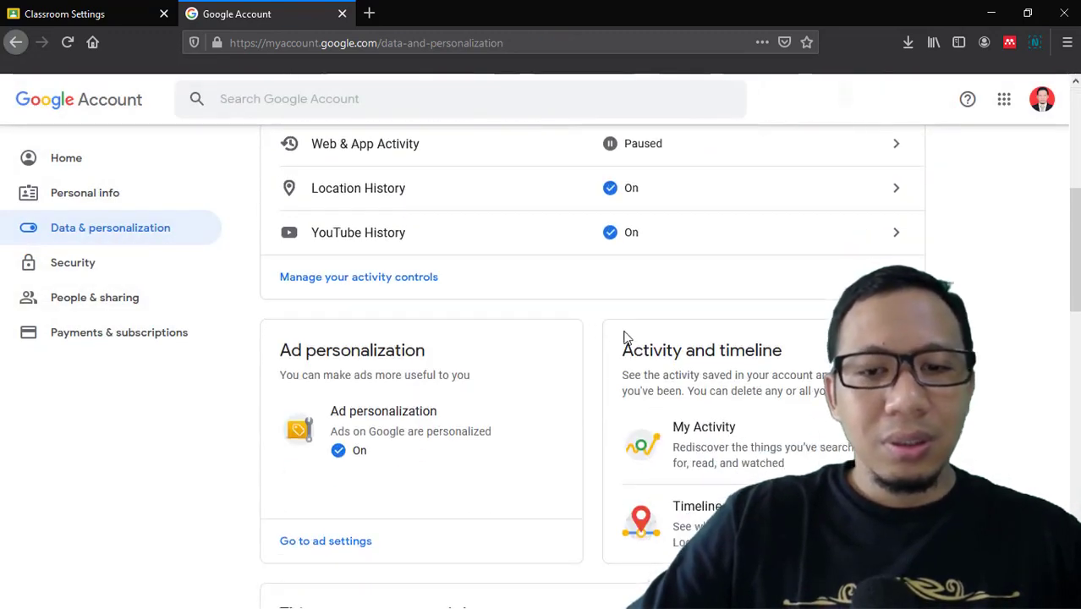
pyautogui.scroll(-5, 626, 338)
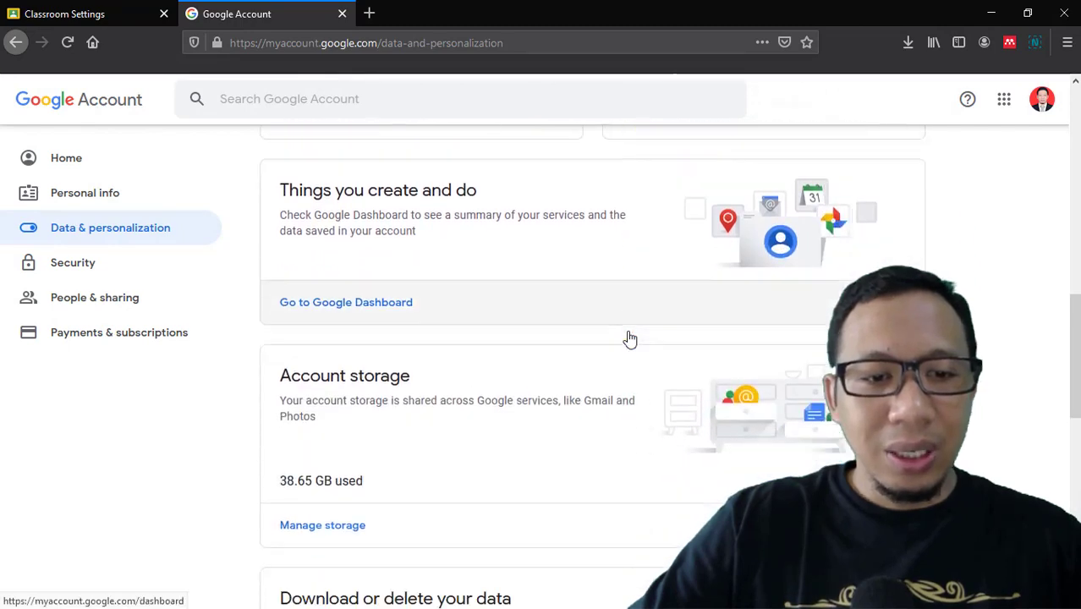
pyautogui.scroll(-2, 630, 338)
pyautogui.scroll(-3, 630, 338)
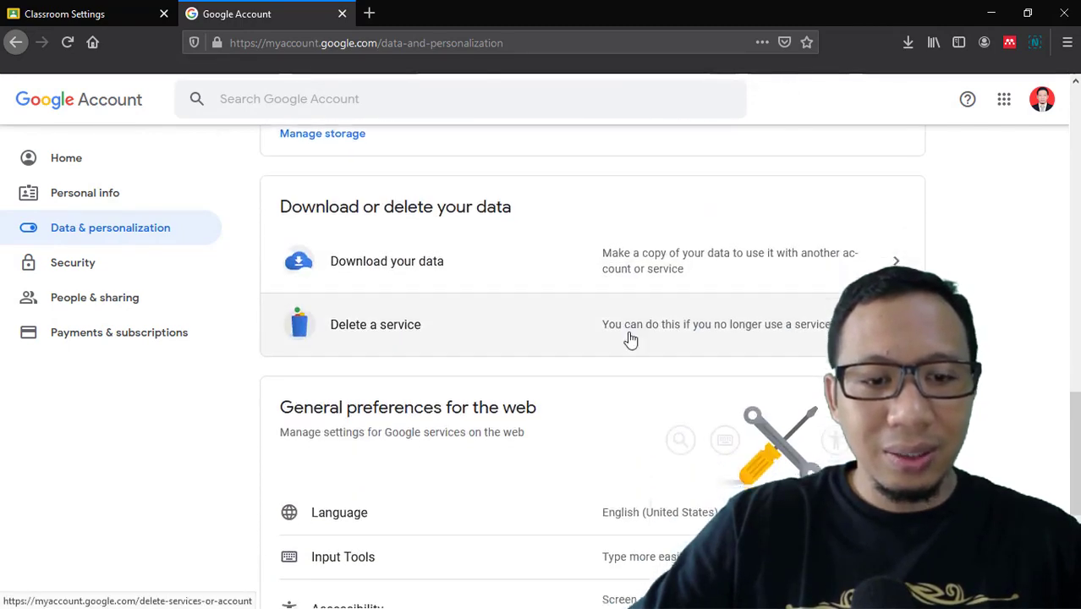
pyautogui.scroll(-2, 627, 339)
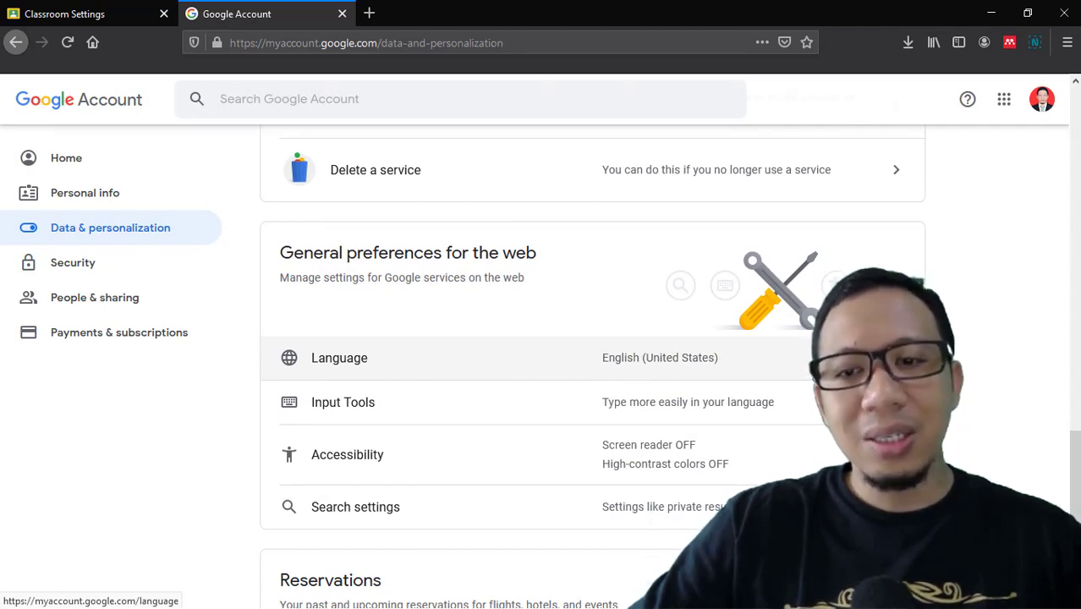
pyautogui.click(592, 358)
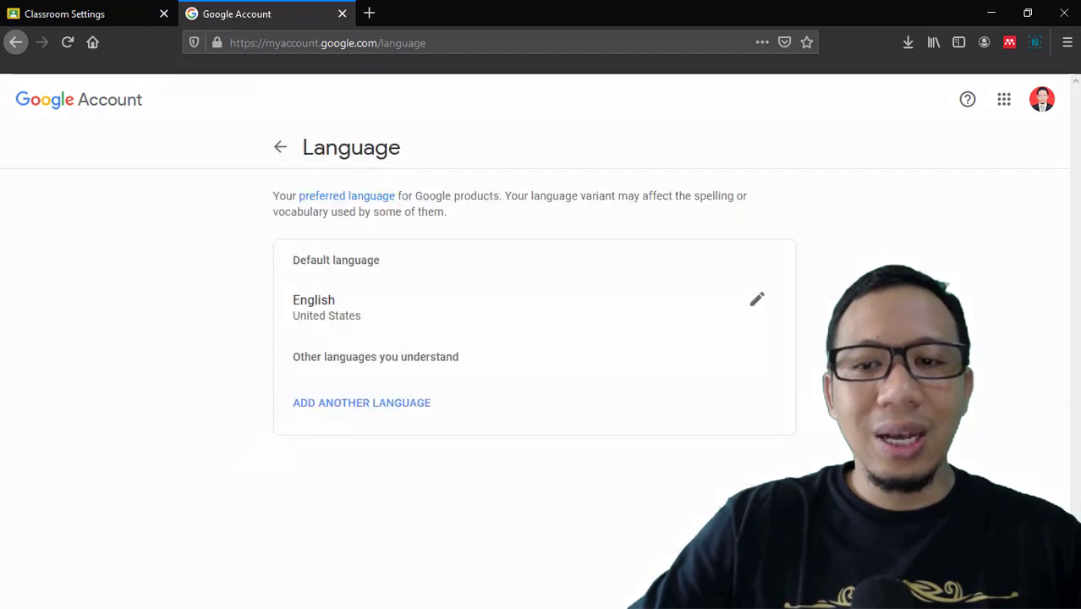
# Step: Set the account's default language to Indonesia
pyautogui.click(759, 302)
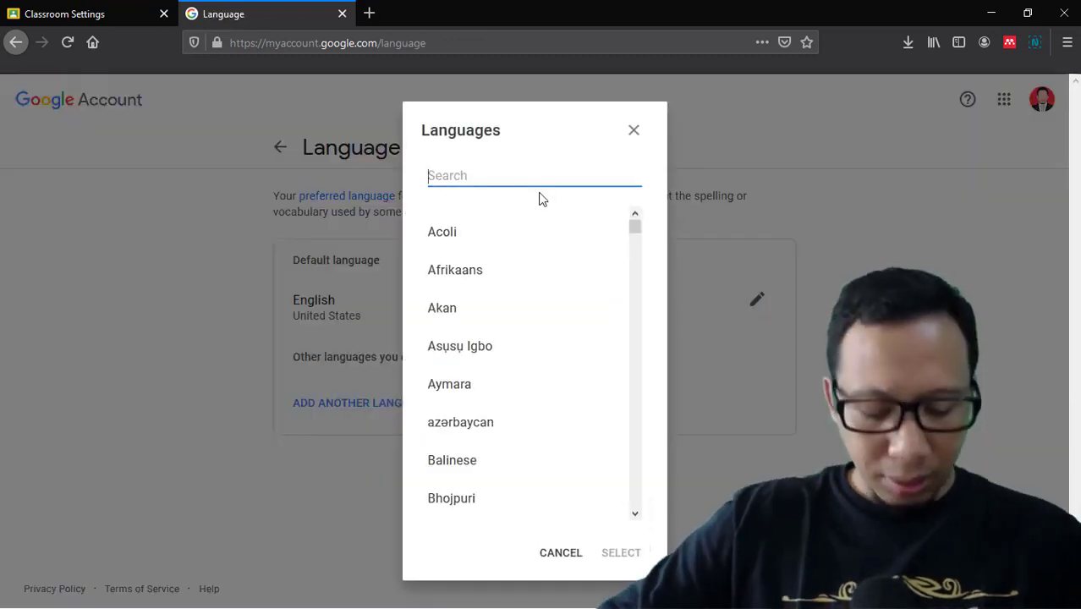
pyautogui.write('indones')
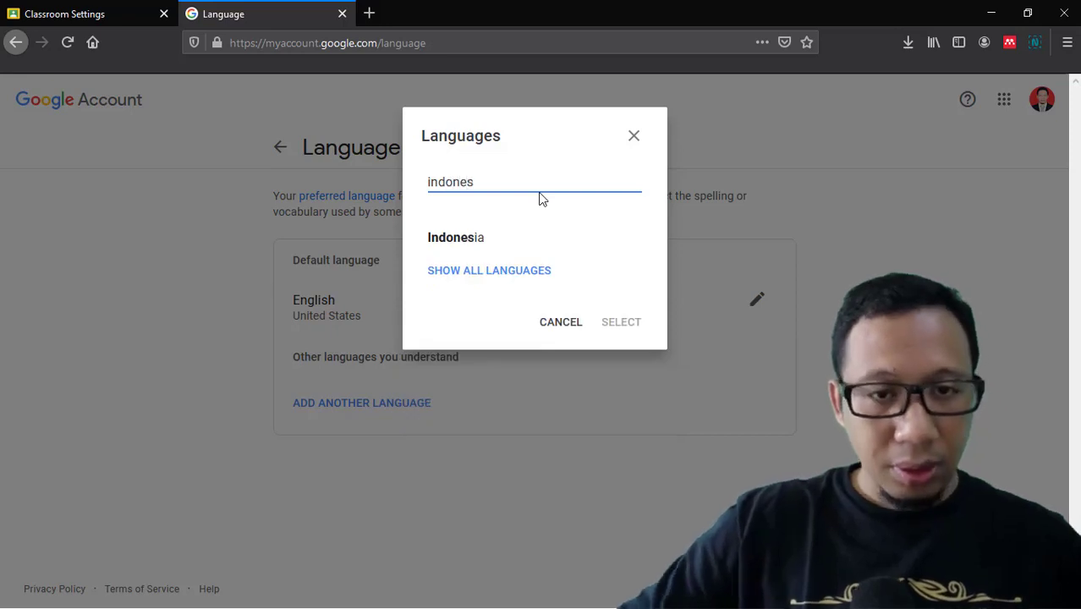
pyautogui.click(481, 239)
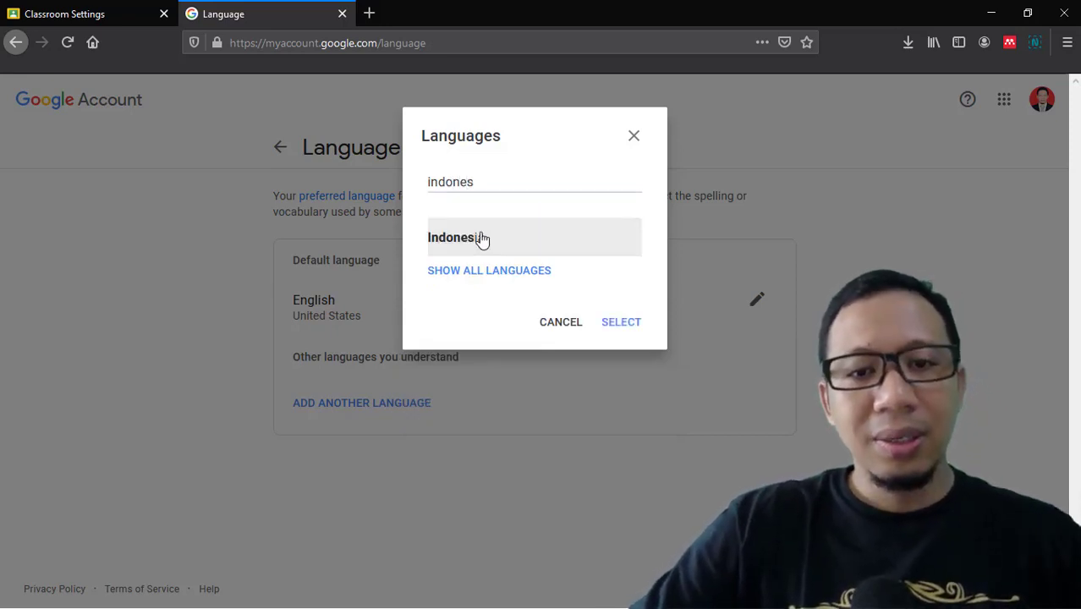
pyautogui.click(623, 325)
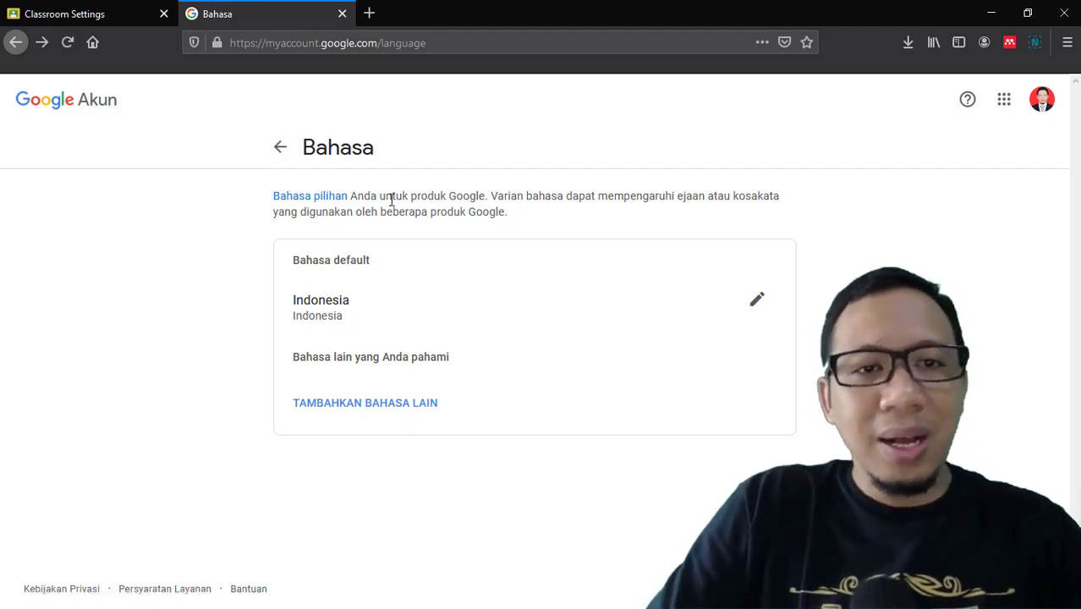
# Step: Return to the Classroom classes page and reload it to apply the new language
pyautogui.click(99, 110)
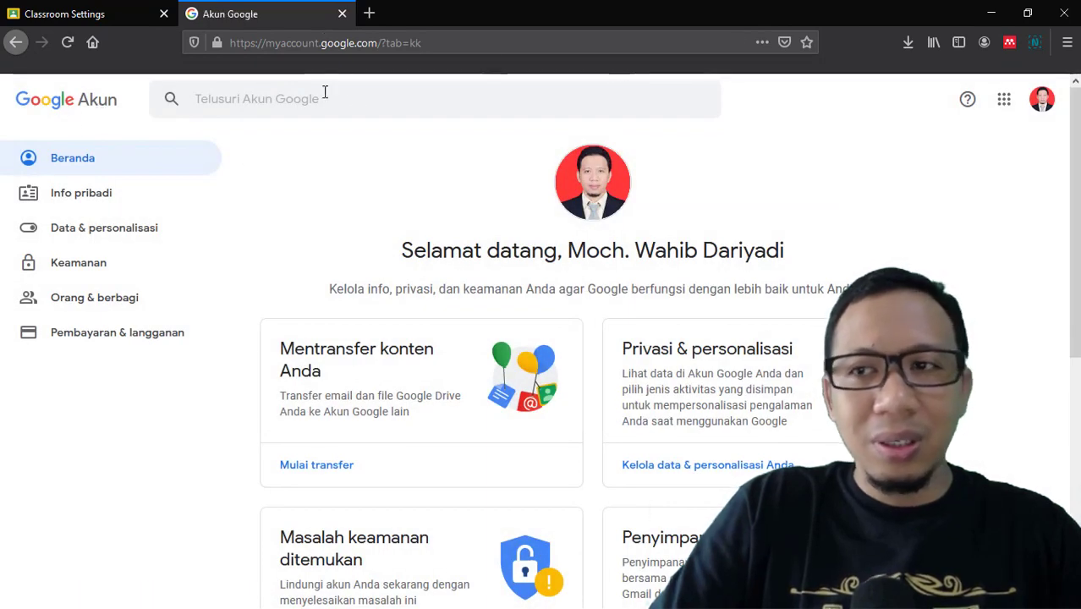
pyautogui.click(110, 21)
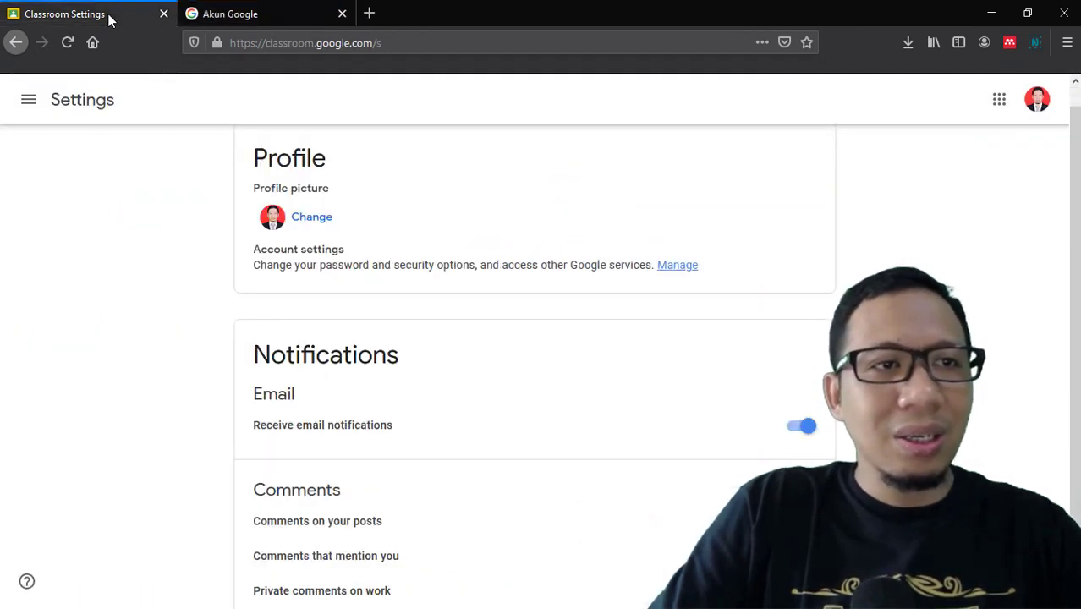
pyautogui.click(29, 99)
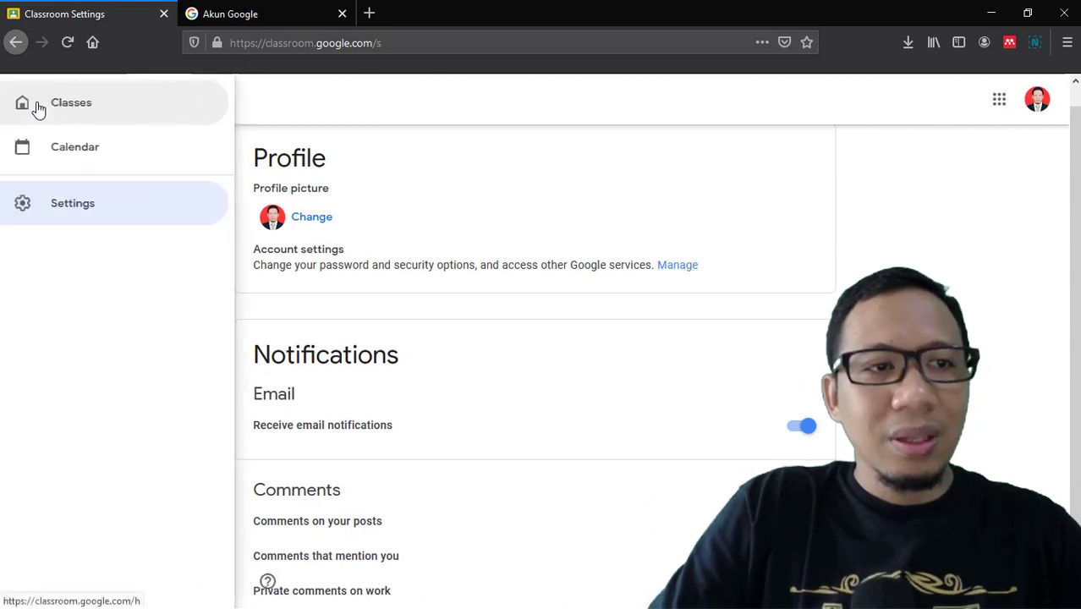
pyautogui.click(80, 105)
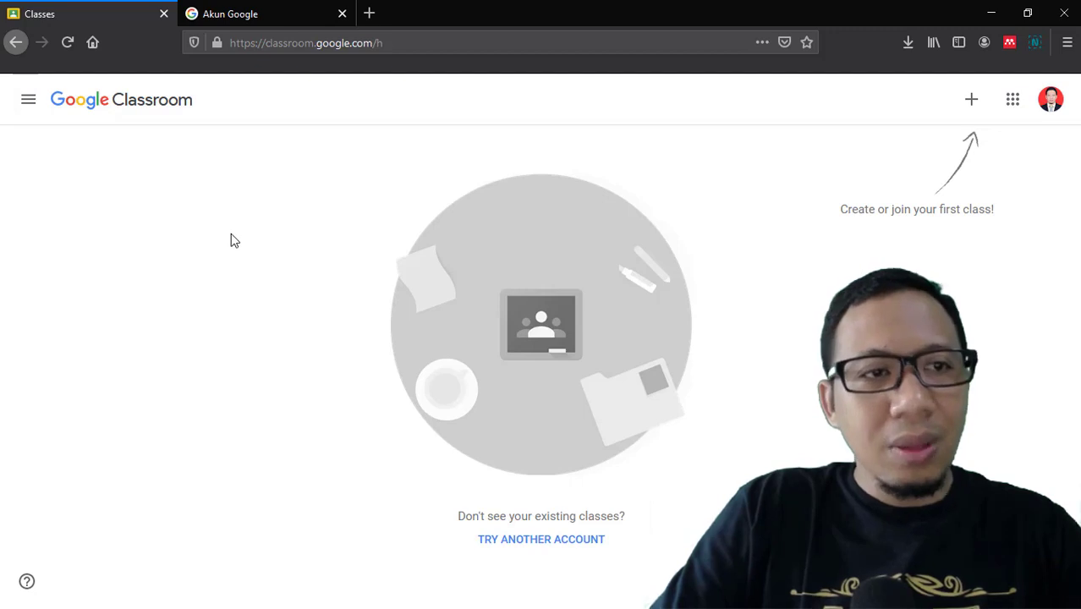
pyautogui.click(68, 44)
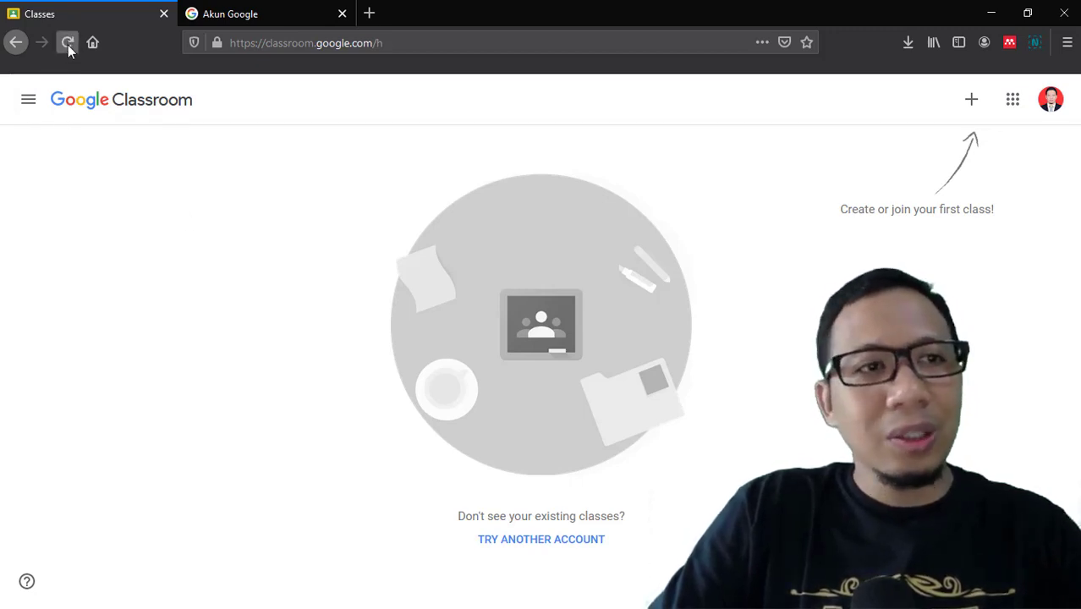
pyautogui.click(72, 43)
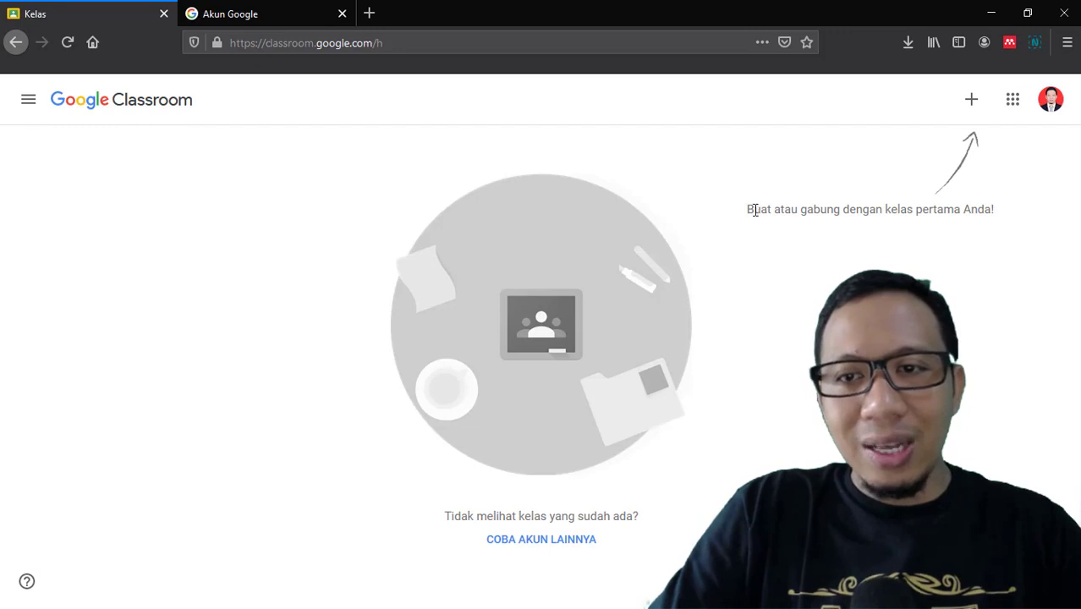
pyautogui.moveTo(747, 209); pyautogui.dragTo(1001, 209)
pyautogui.click(981, 482)
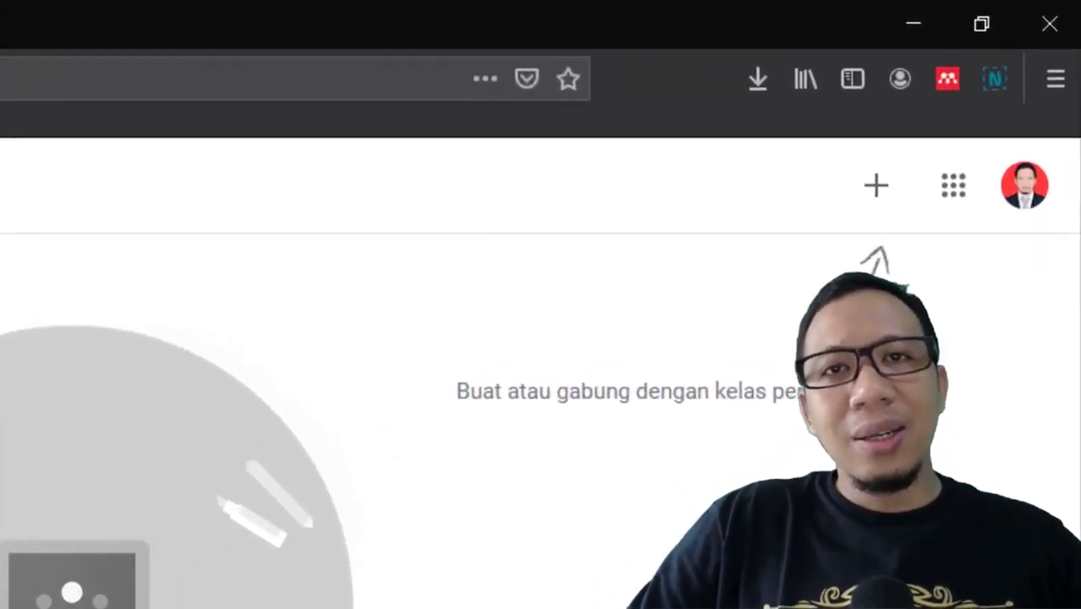
# Step: Start creating a new class and enter Kewirasuahaan as its name
pyautogui.click(875, 193)
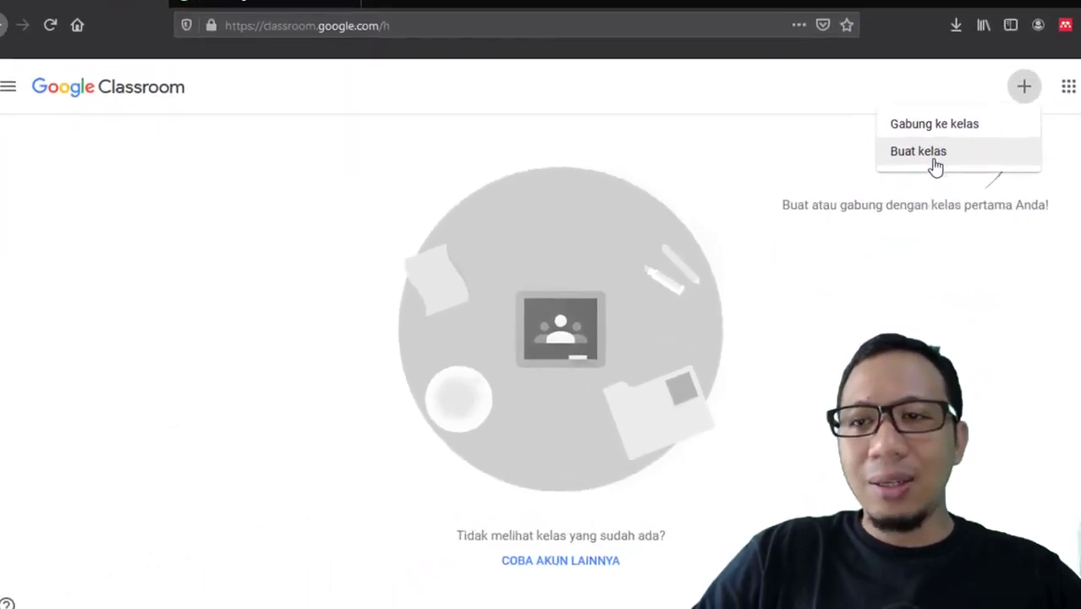
pyautogui.click(991, 148)
pyautogui.click(370, 248)
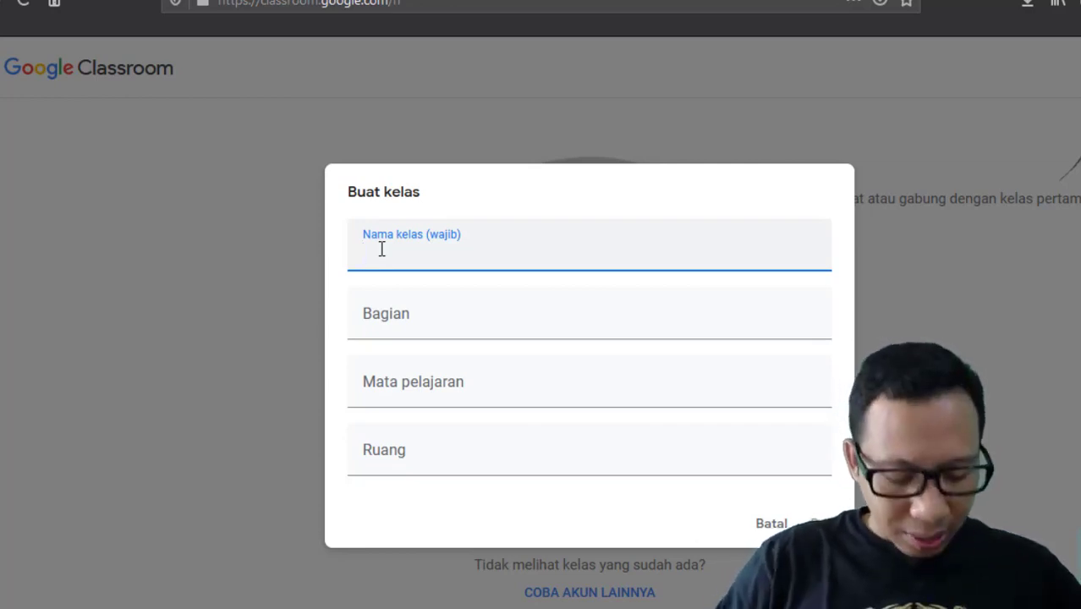
pyautogui.write('Kewi')
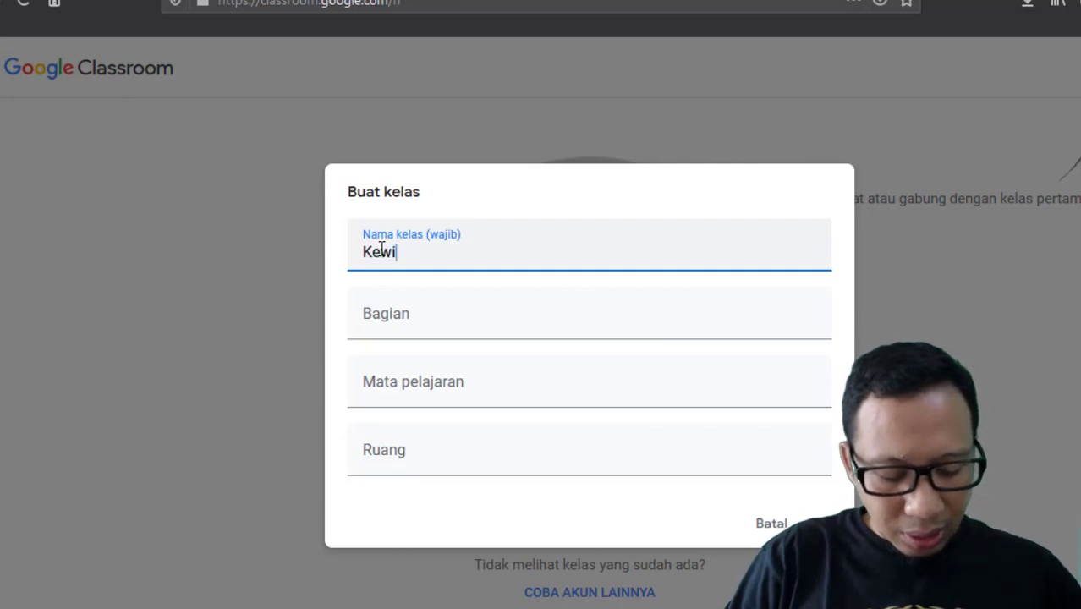
pyautogui.write('rasuahaan')
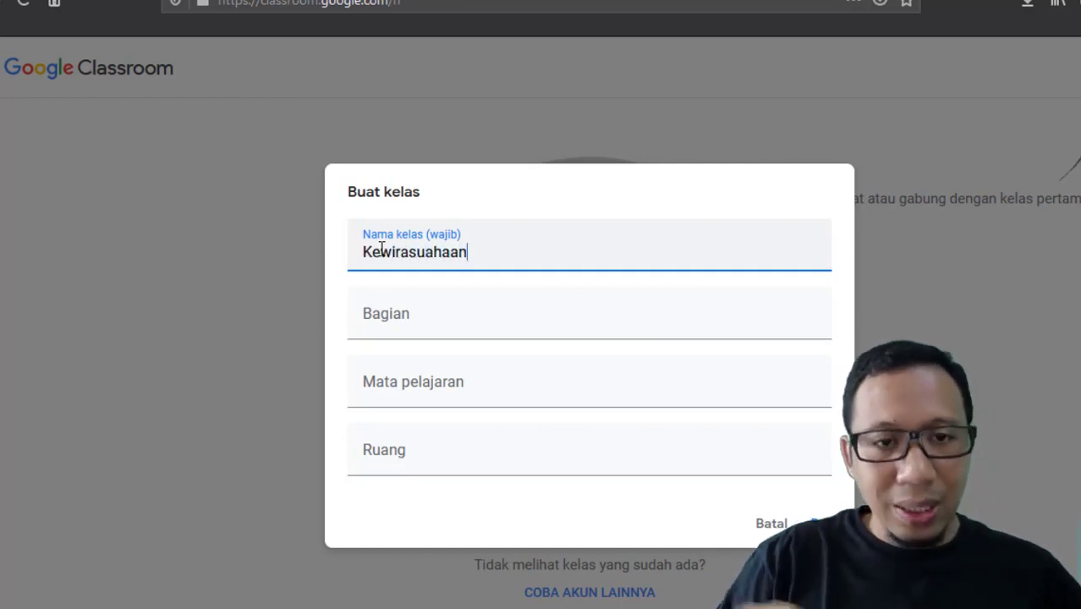
# Step: Enter Semester 5 FS UM as the section (Bagian) of the new class
pyautogui.click(418, 332)
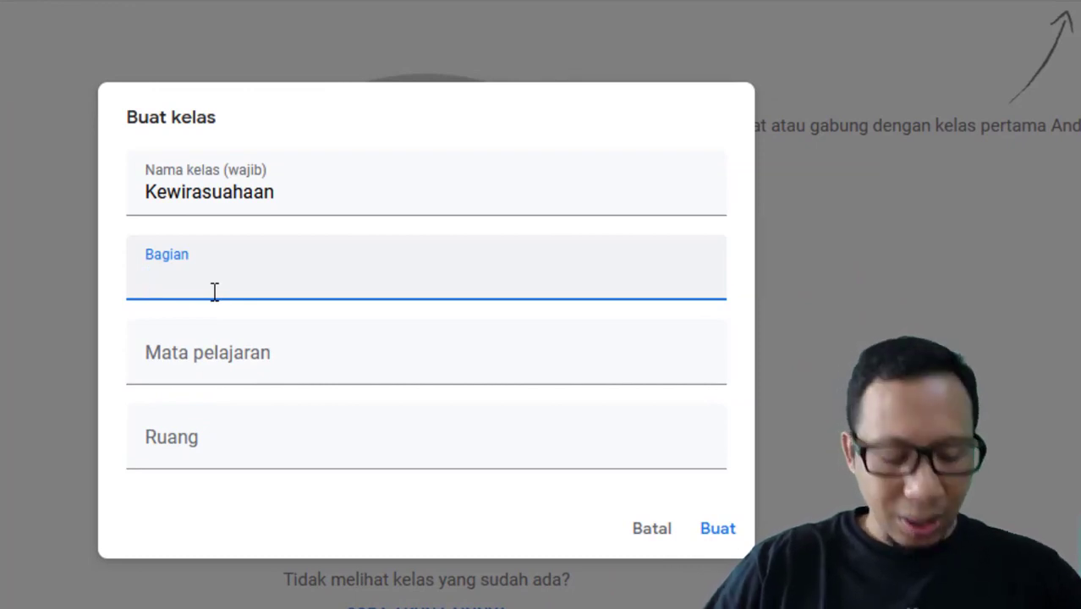
pyautogui.write('Se')
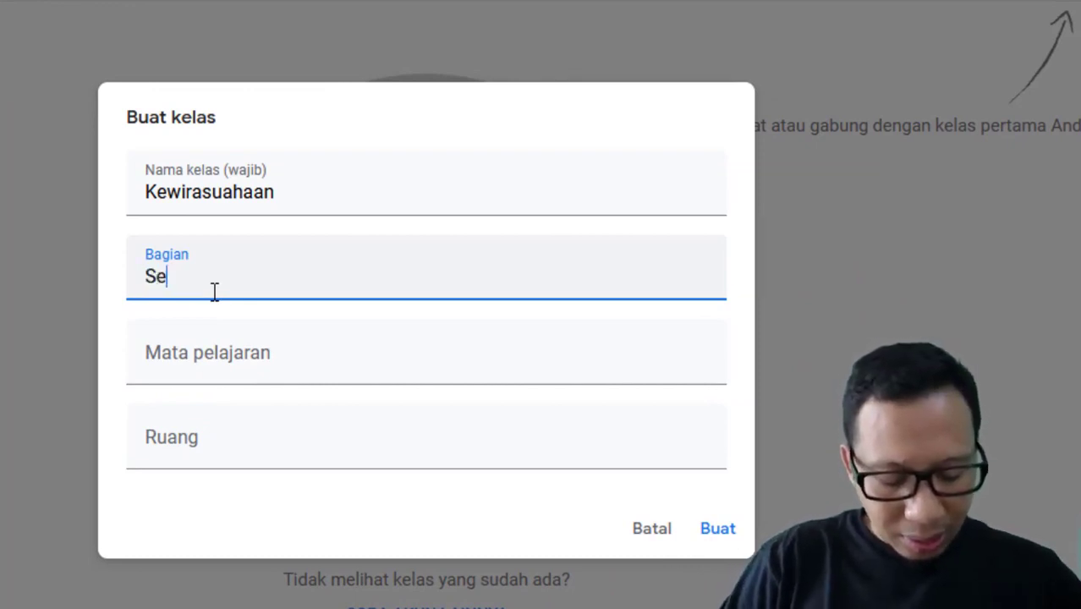
pyautogui.write('e=')
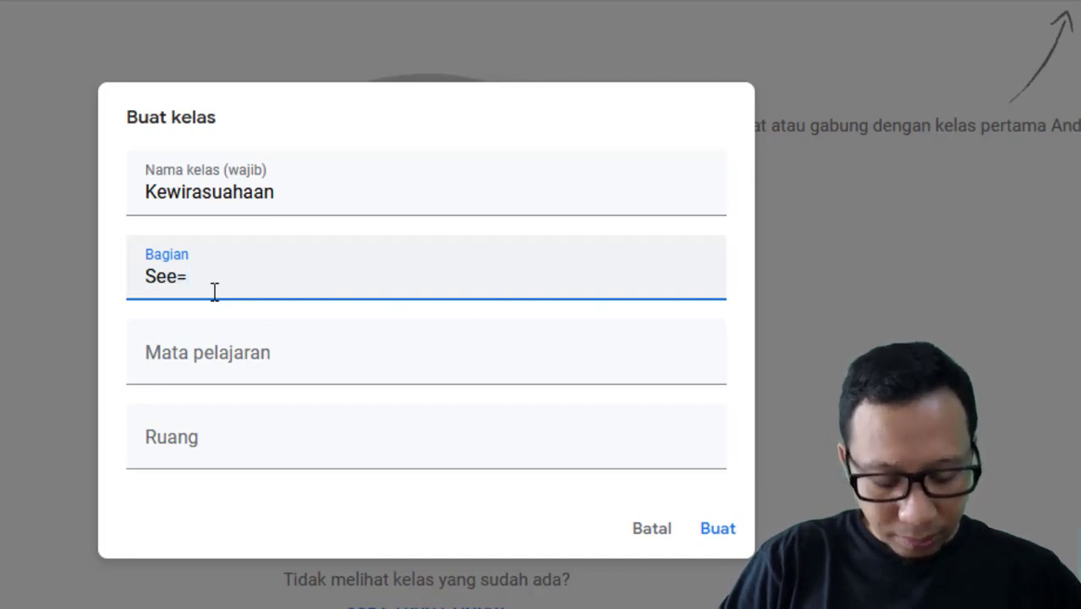
pyautogui.press('BackSpace')
pyautogui.press('BackSpace')
pyautogui.write('me')
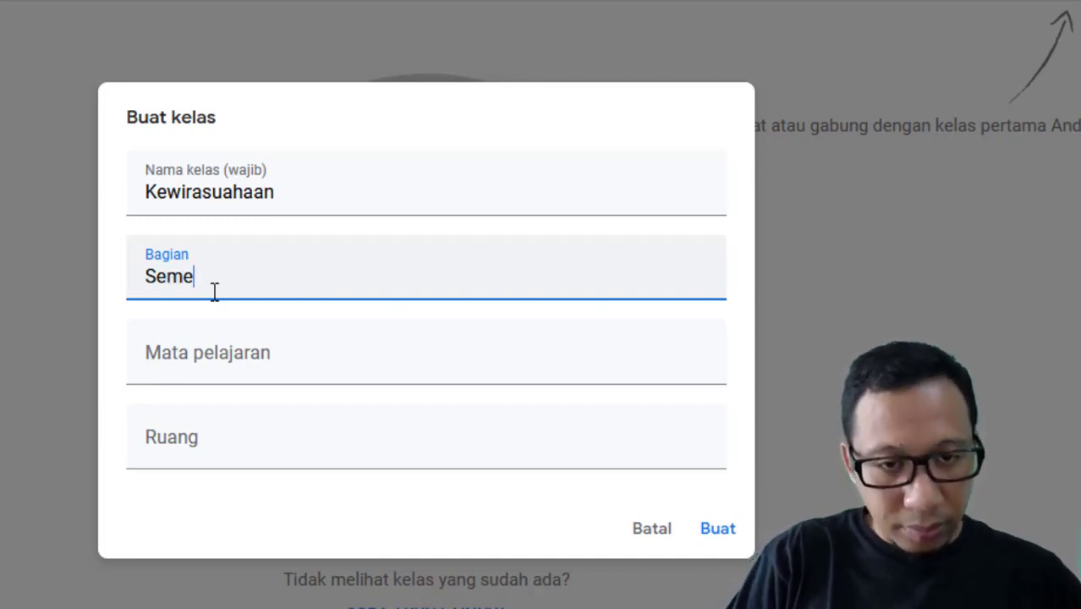
pyautogui.write('setr')
pyautogui.press('BackSpace')
pyautogui.press('BackSpace')
pyautogui.press('BackSpace')
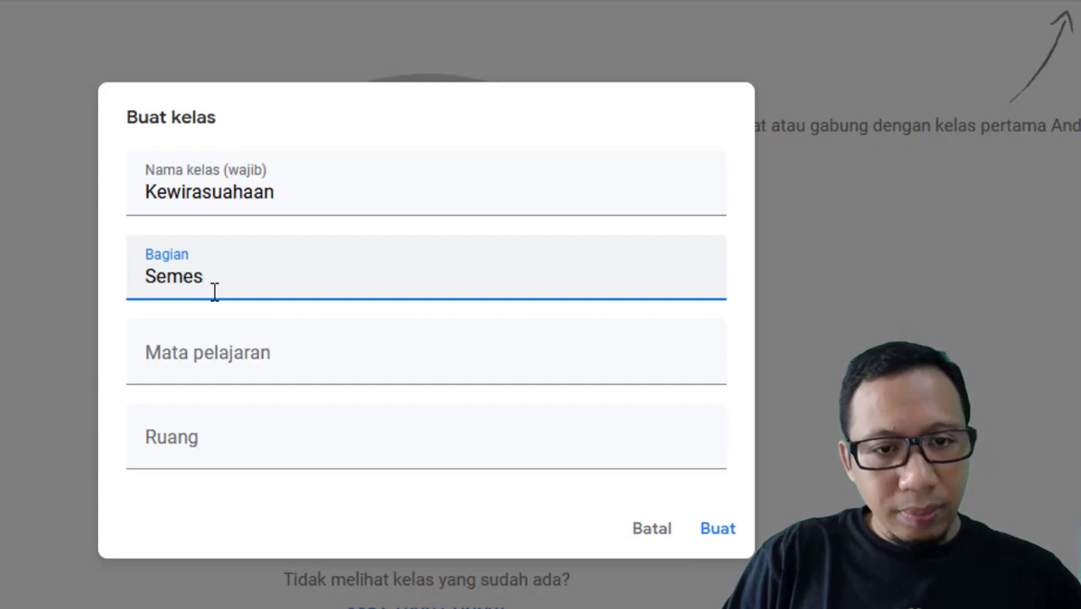
pyautogui.press('BackSpace')
pyautogui.write('ster')
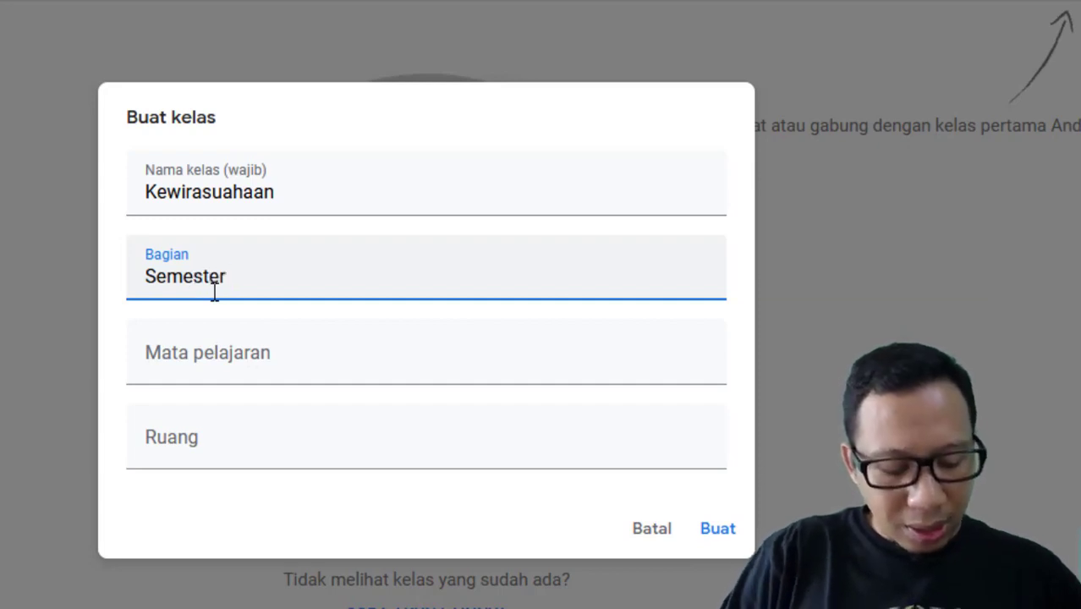
pyautogui.write(' 5 ')
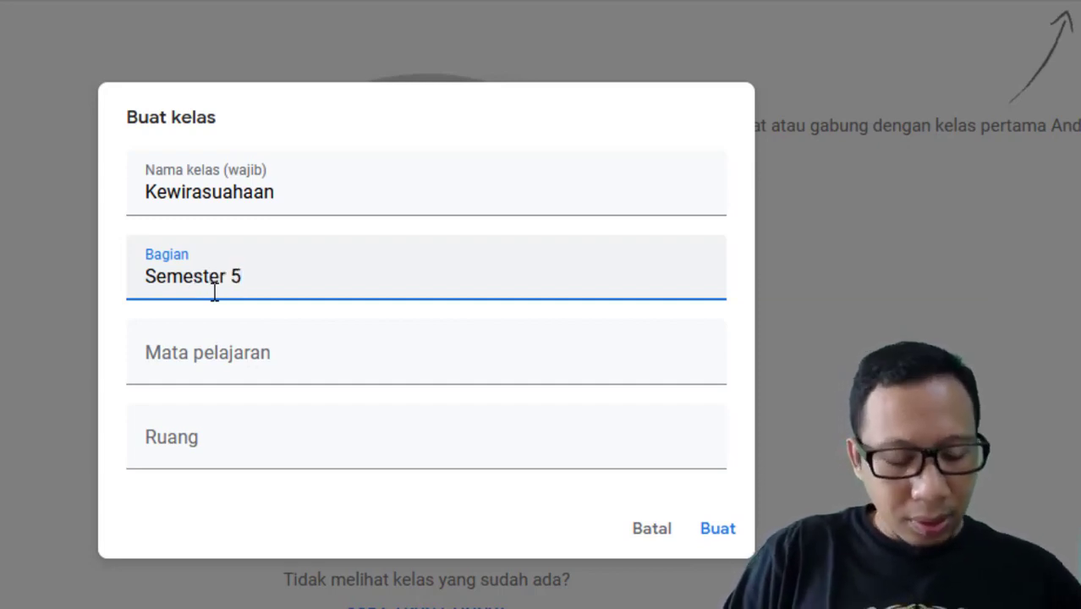
pyautogui.write('20')
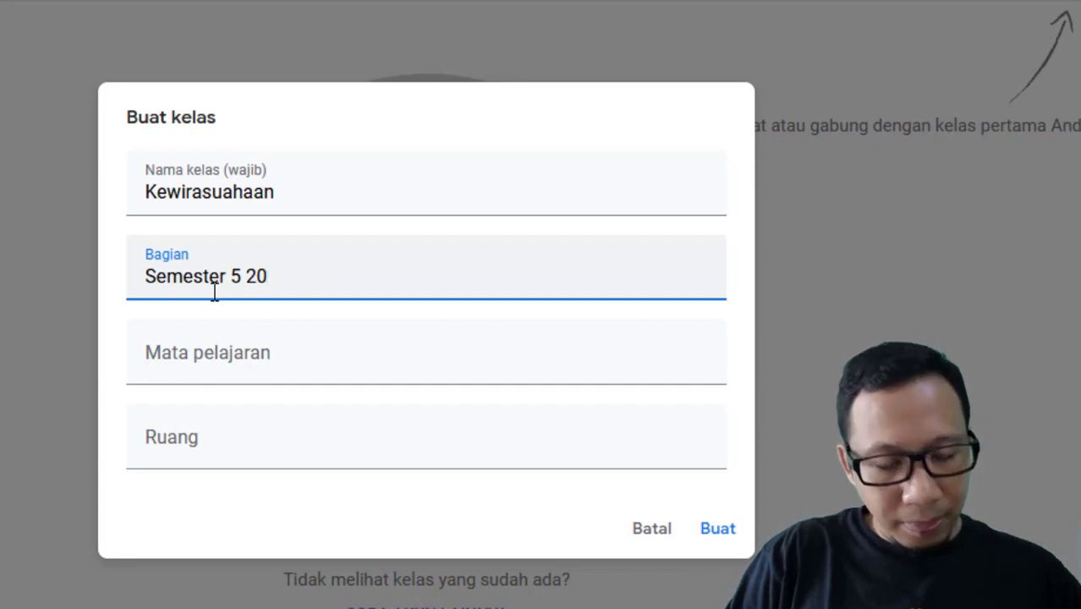
pyautogui.press('BackSpace')
pyautogui.press('BackSpace')
pyautogui.press('BackSpace')
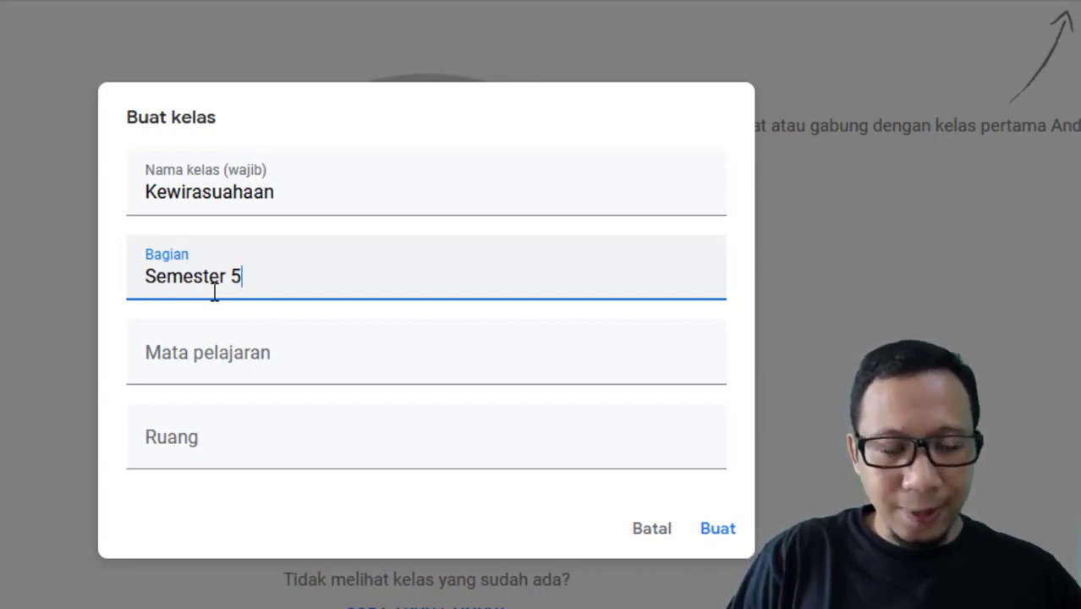
pyautogui.write('FS ')
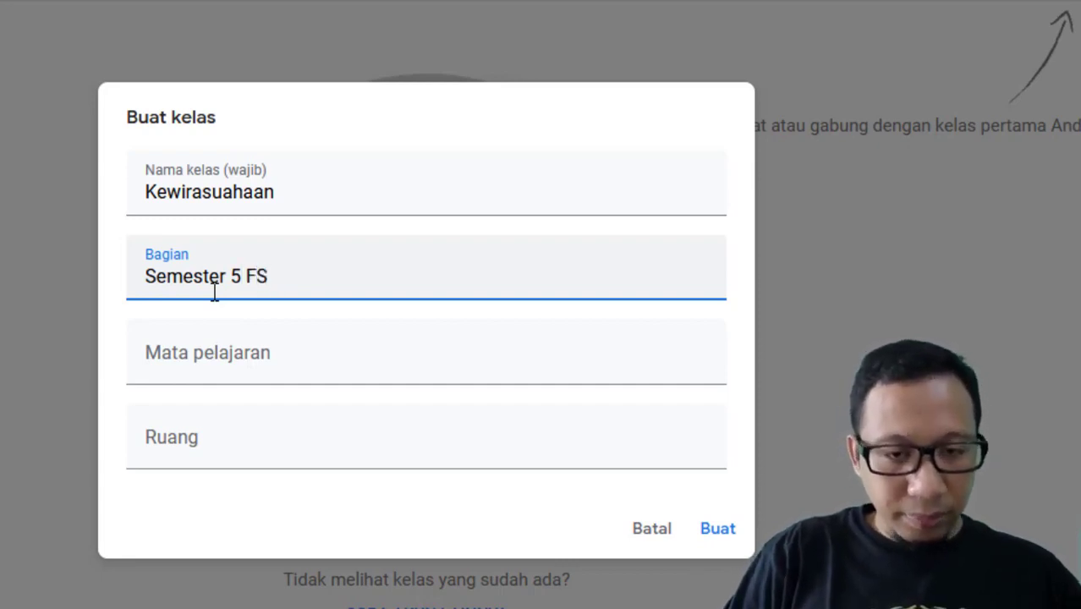
pyautogui.write('UM')
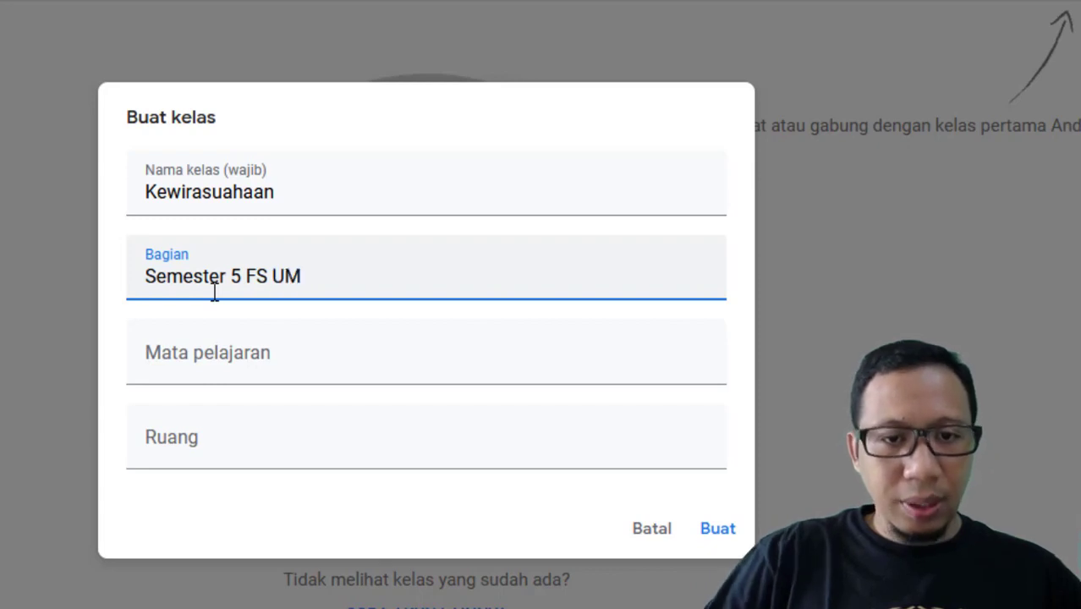
# Step: Create the class with the subject and room left blank, and dismiss the What's new in Classroom notice
pyautogui.click(196, 365)
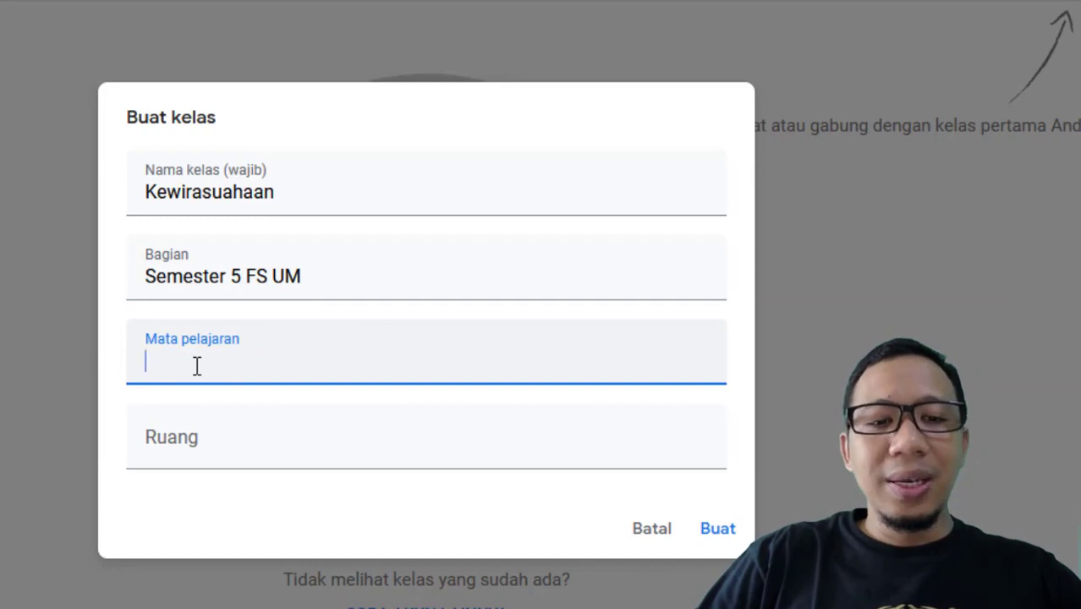
pyautogui.click(193, 438)
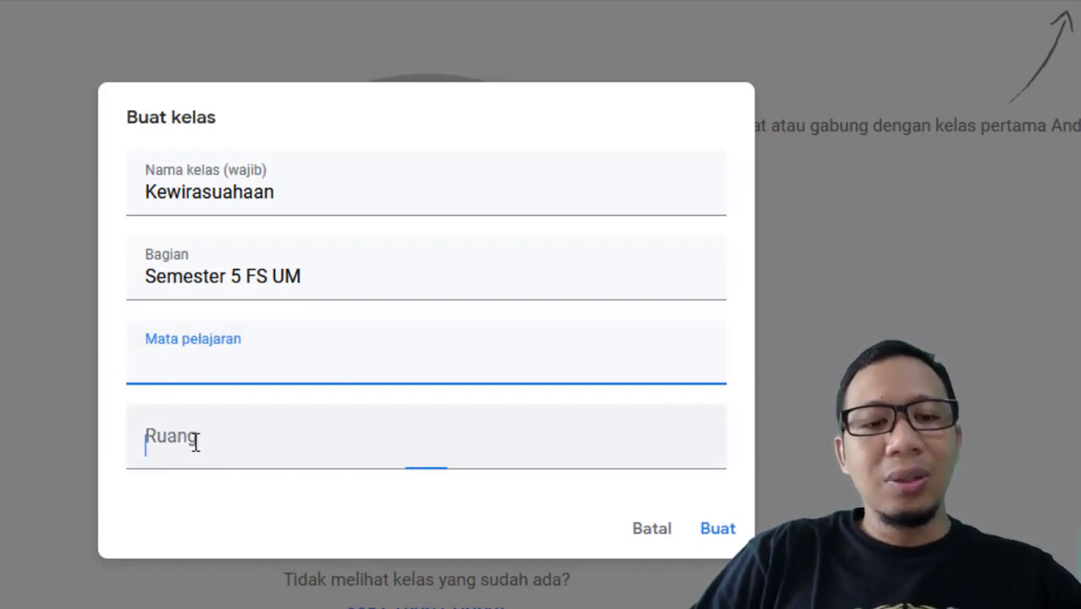
pyautogui.click(173, 369)
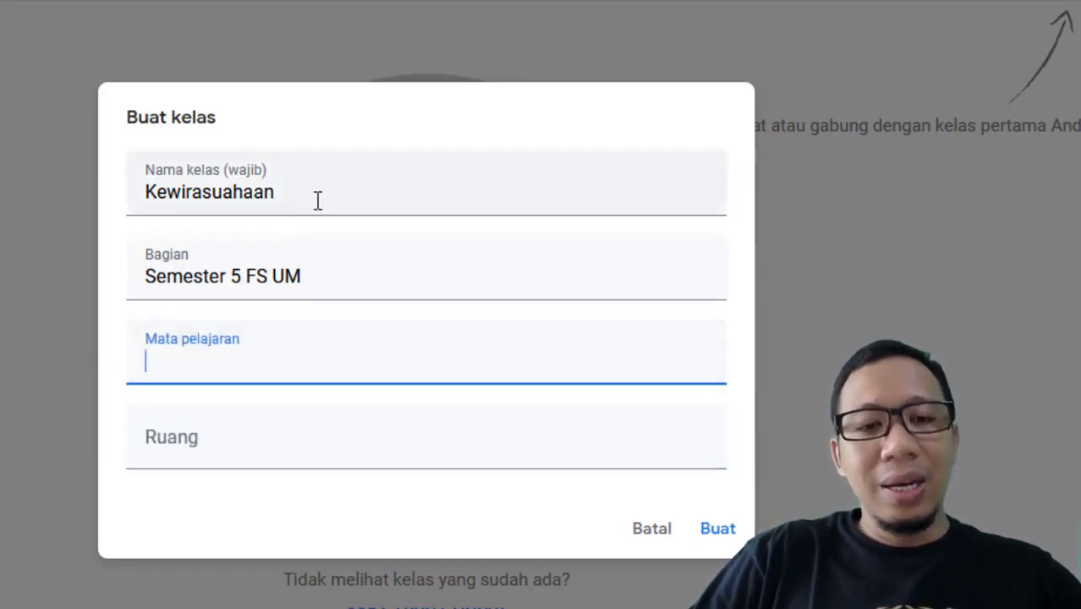
pyautogui.click(284, 190)
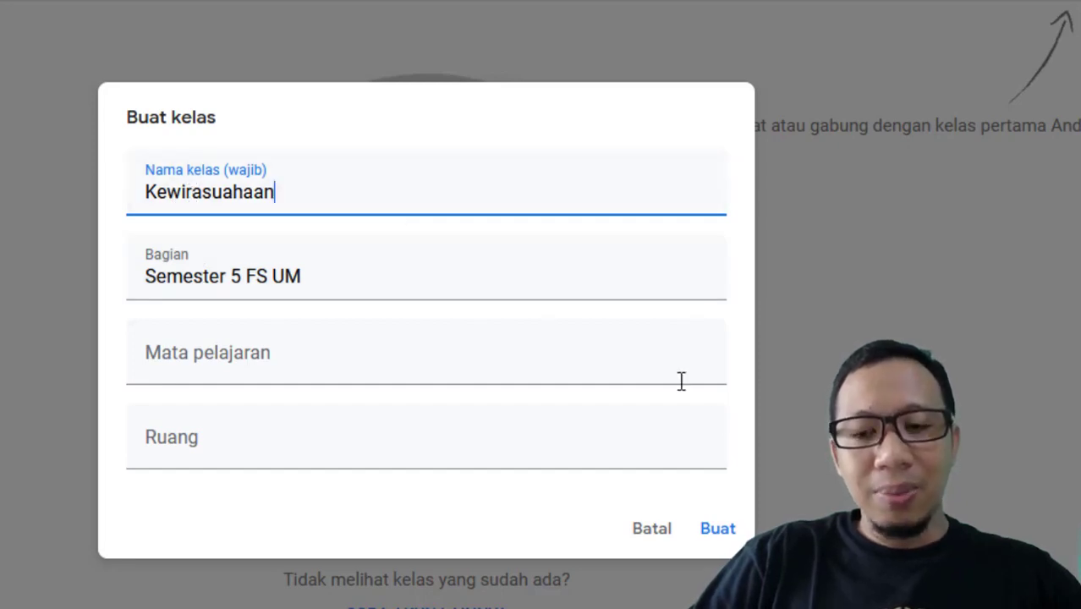
pyautogui.click(715, 530)
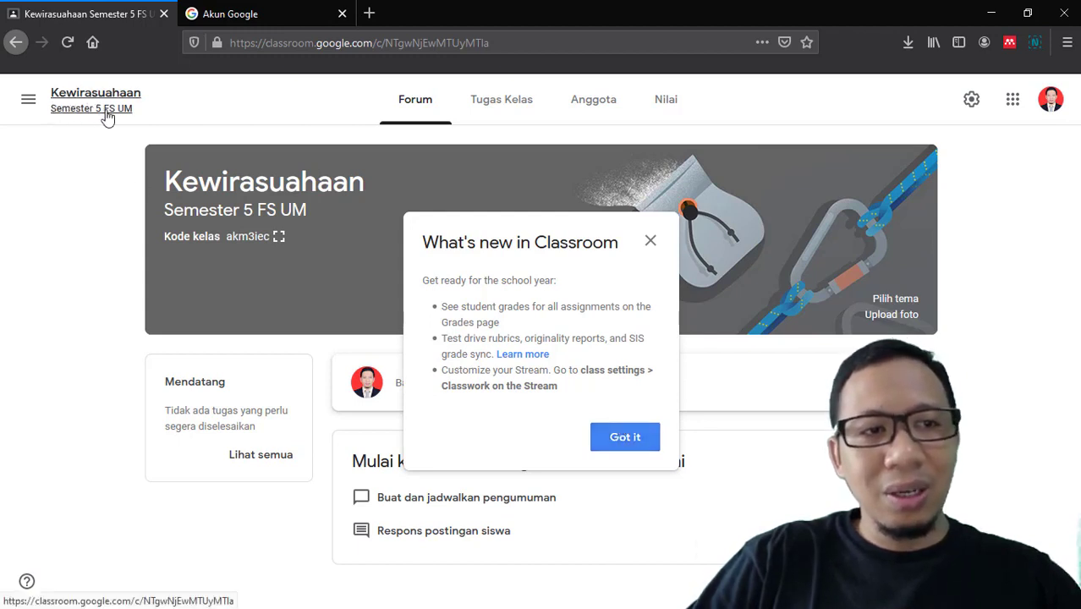
pyautogui.click(633, 437)
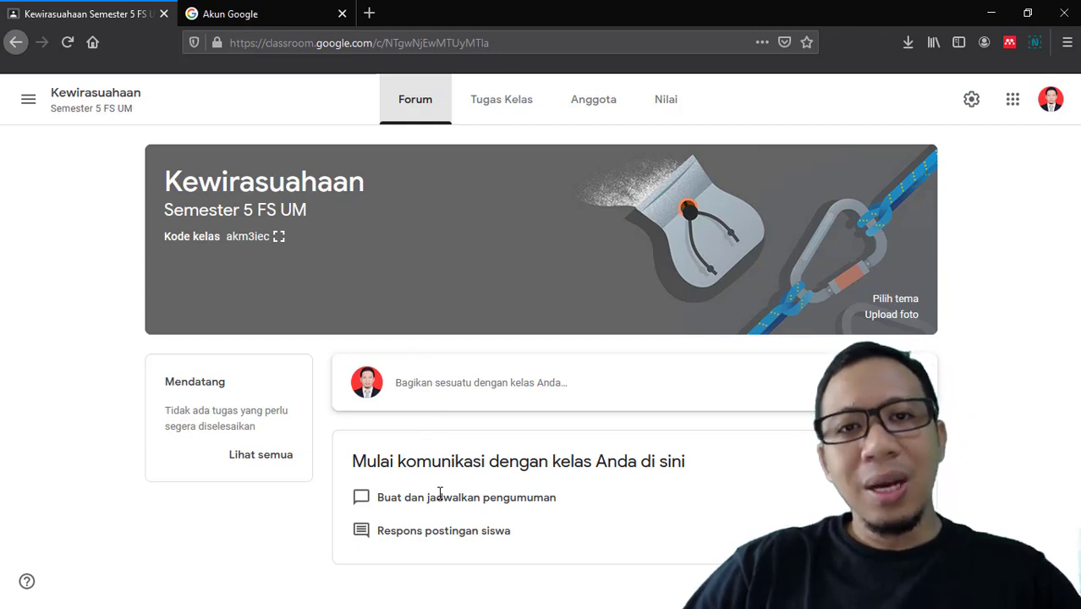
# Step: Look through the class's Forum and Tugas Kelas pages and the kinds of classwork that can be created
pyautogui.click(500, 106)
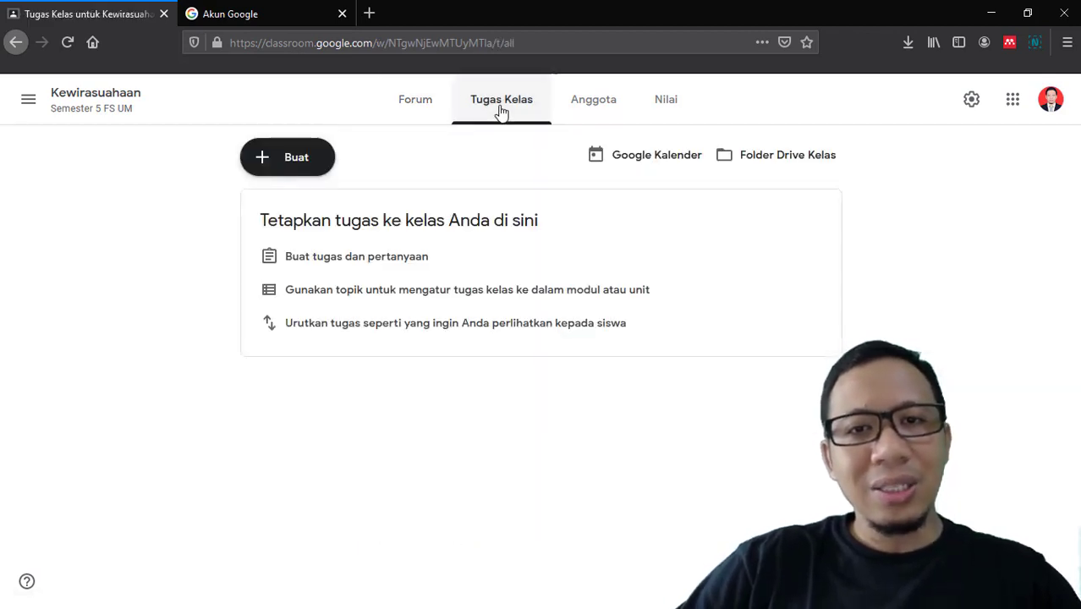
pyautogui.click(423, 101)
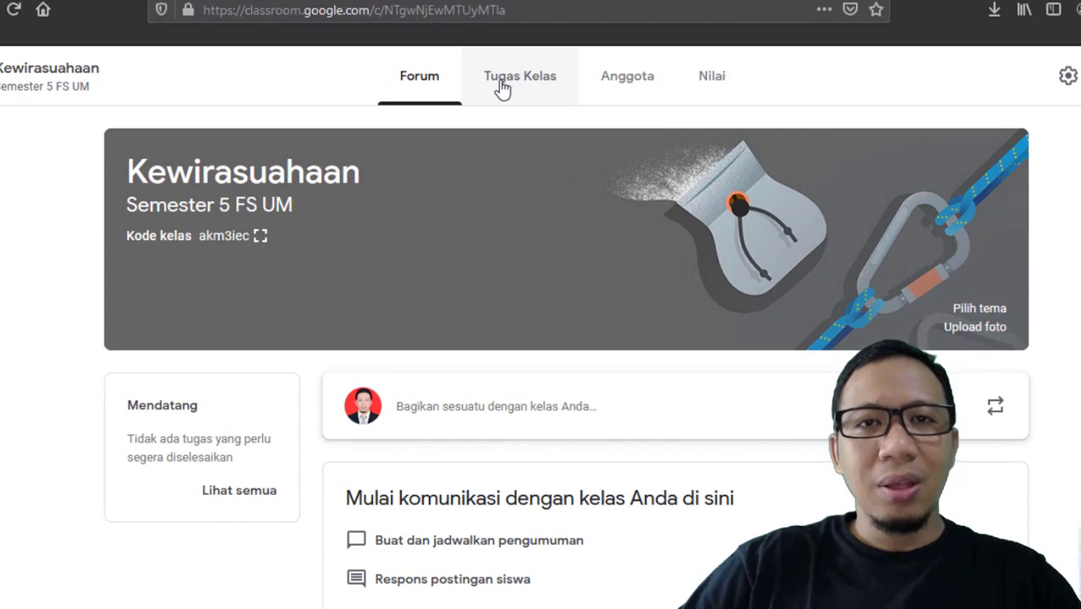
pyautogui.click(506, 90)
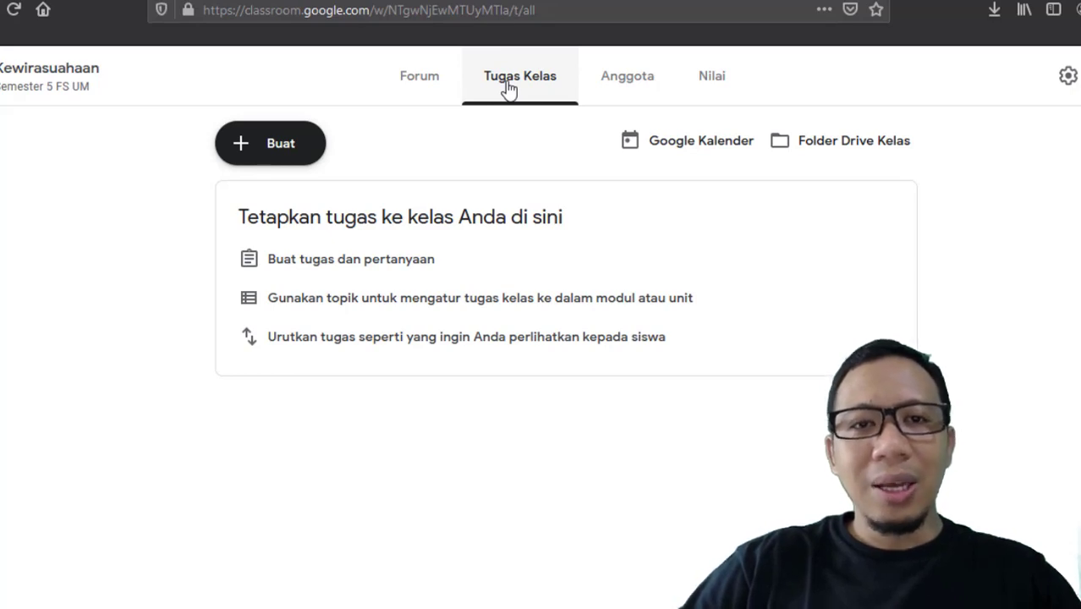
pyautogui.click(289, 148)
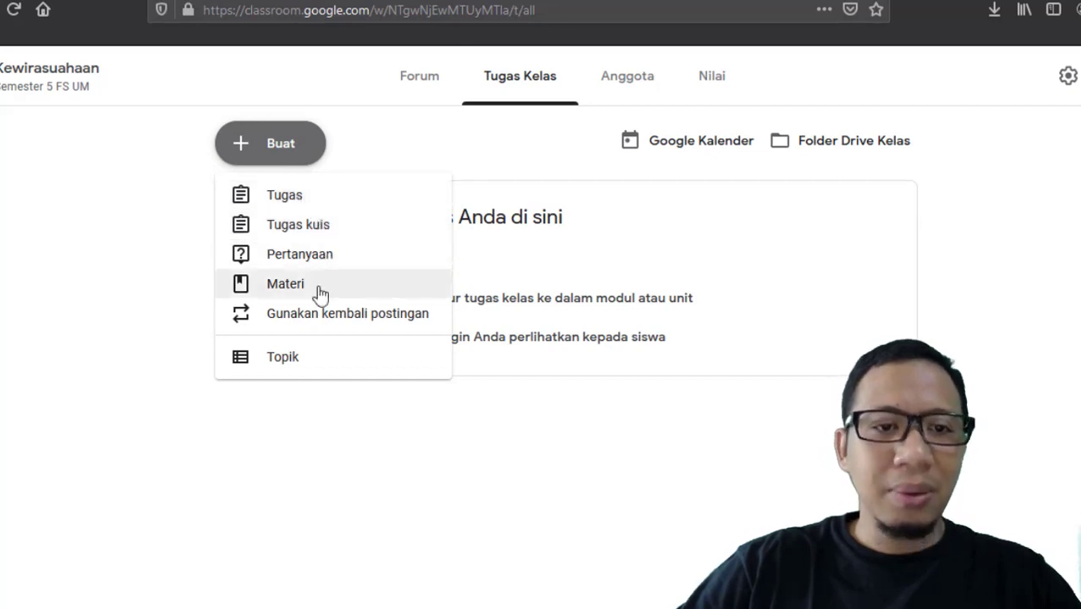
pyautogui.click(601, 495)
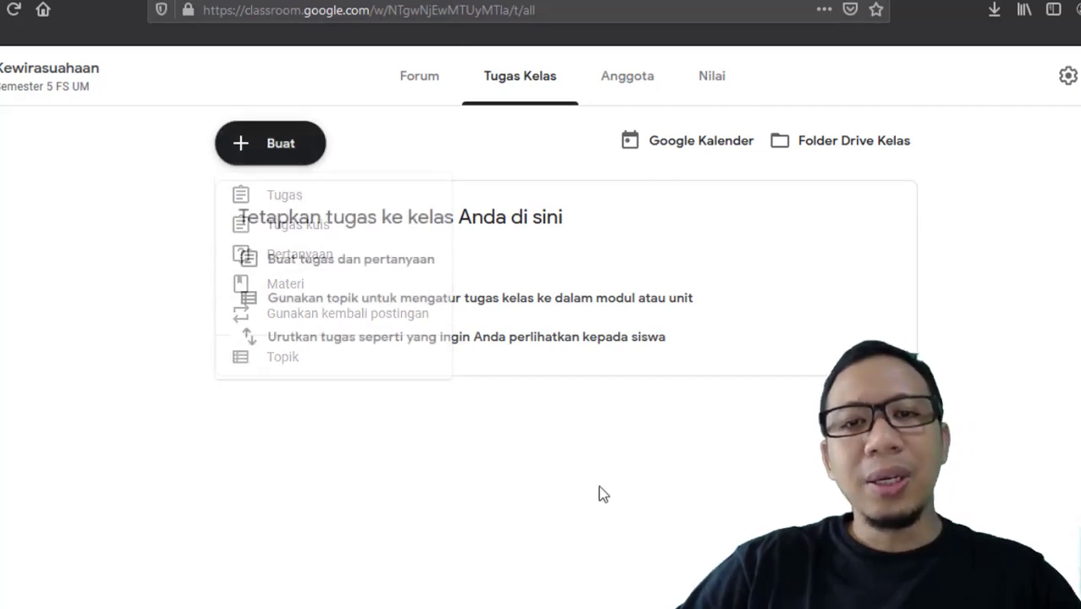
# Step: Examine the teacher list, the student section and the class code on the class's Anggota page
pyautogui.click(644, 88)
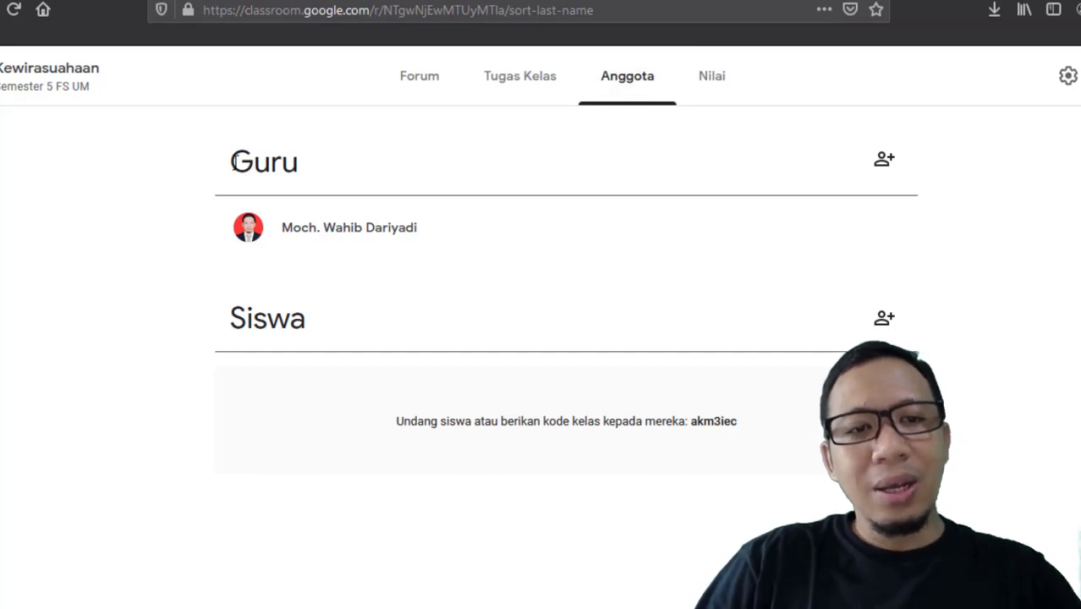
pyautogui.moveTo(232, 162); pyautogui.dragTo(296, 165)
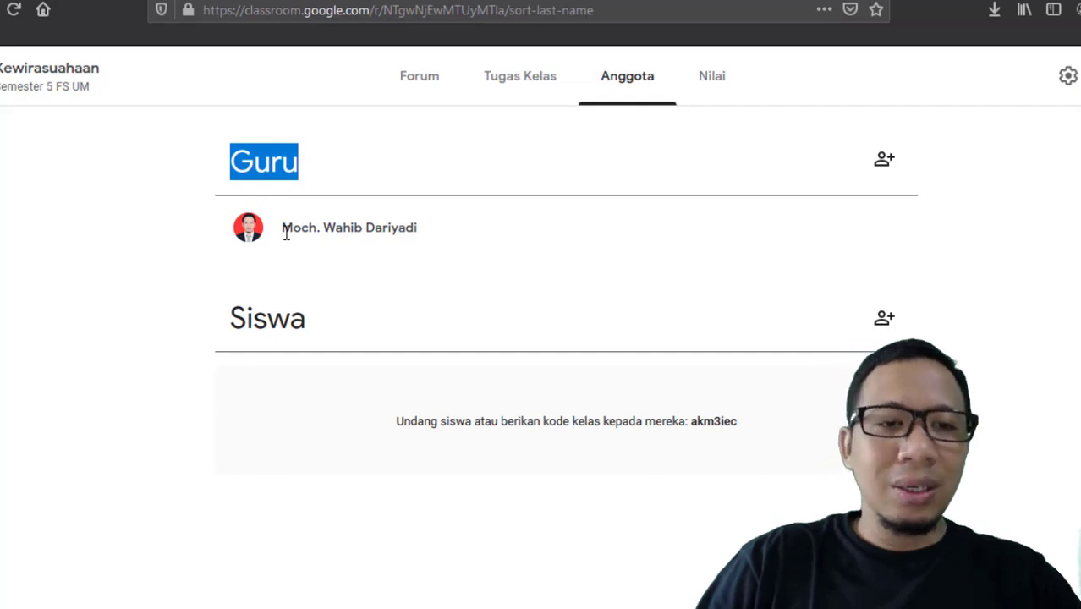
pyautogui.moveTo(286, 234); pyautogui.dragTo(418, 224)
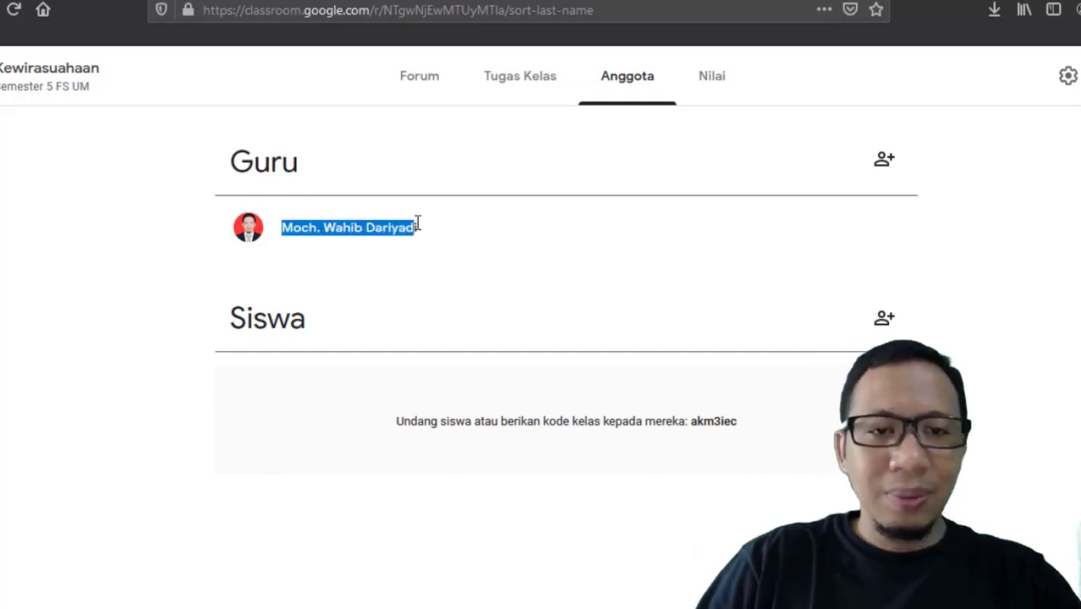
pyautogui.click(511, 275)
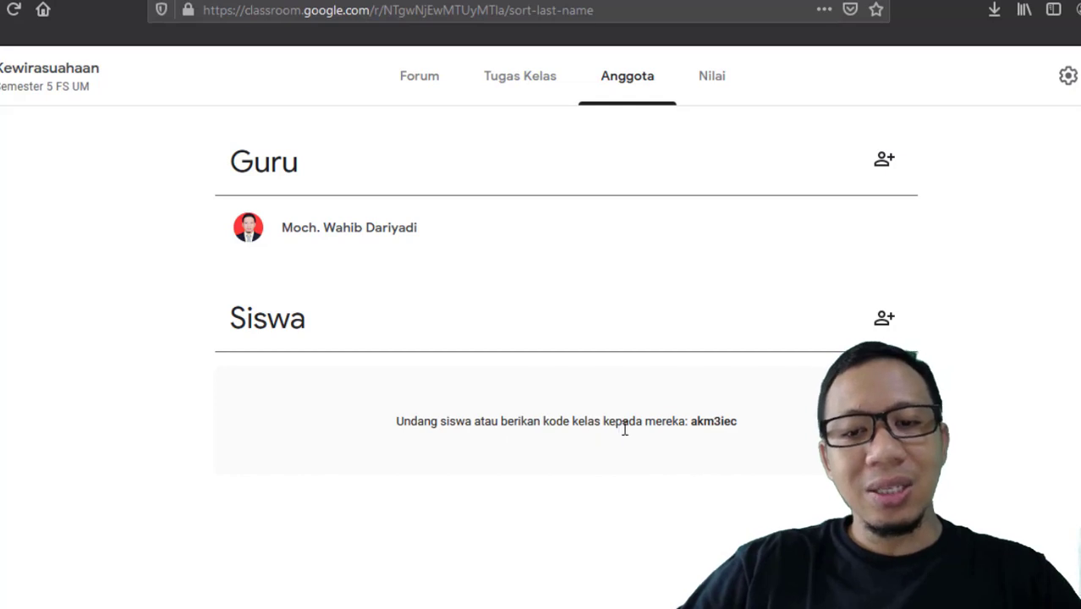
pyautogui.moveTo(691, 420); pyautogui.dragTo(741, 425)
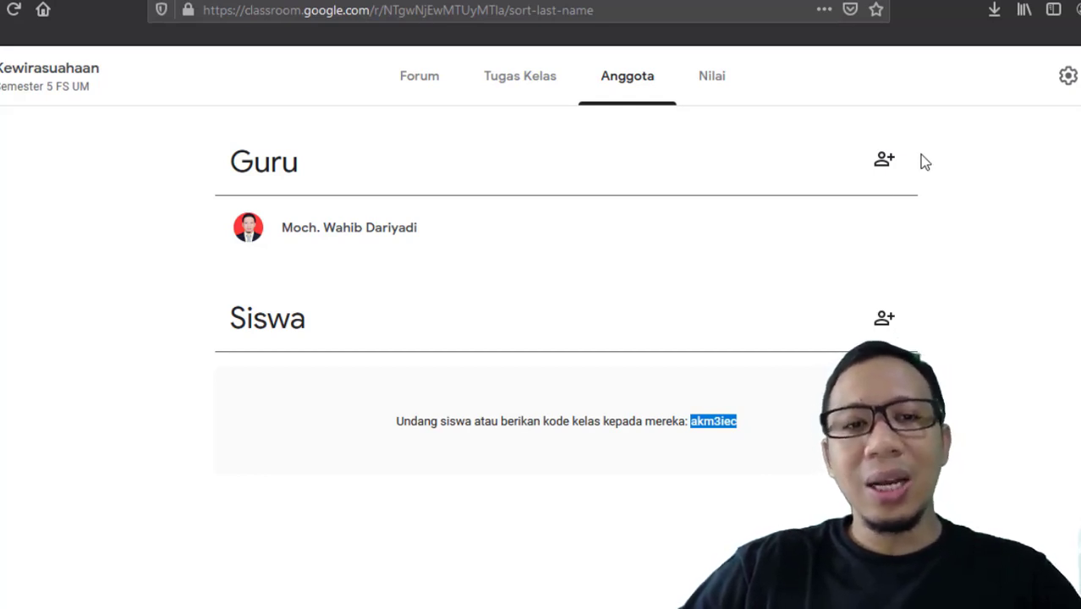
pyautogui.click(695, 423)
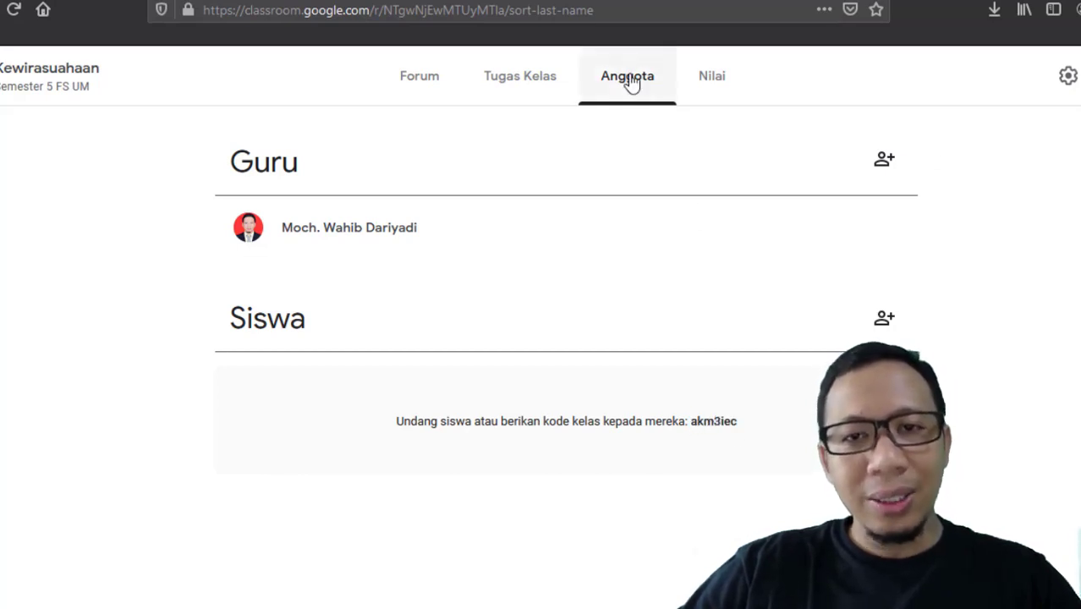
# Step: Copy the class code from the student section and return to the class's Forum page
pyautogui.moveTo(691, 421); pyautogui.dragTo(736, 422)
pyautogui.rightClick(737, 422)
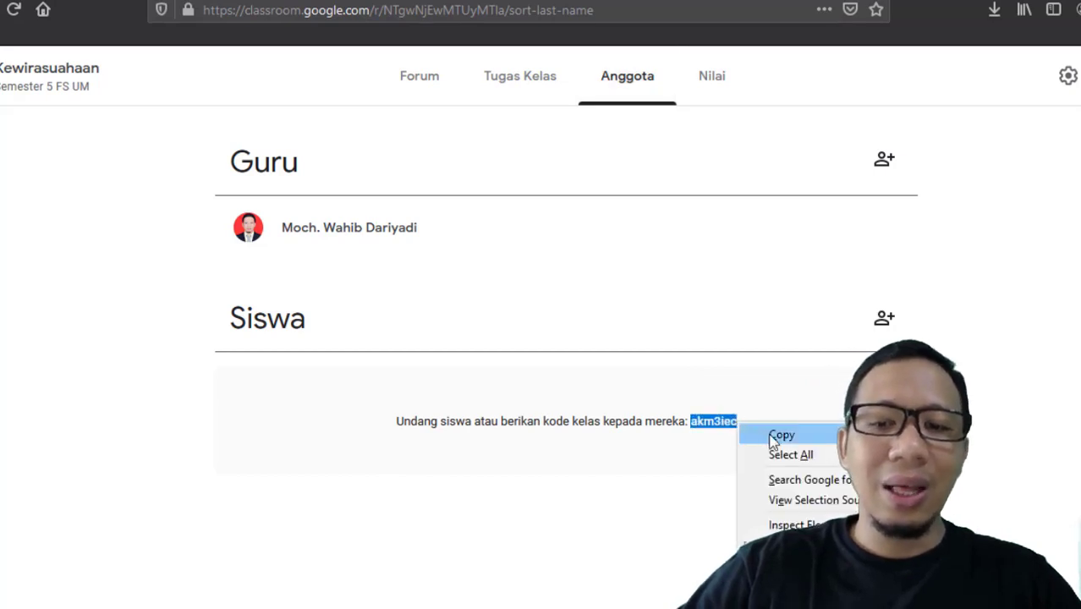
pyautogui.click(778, 436)
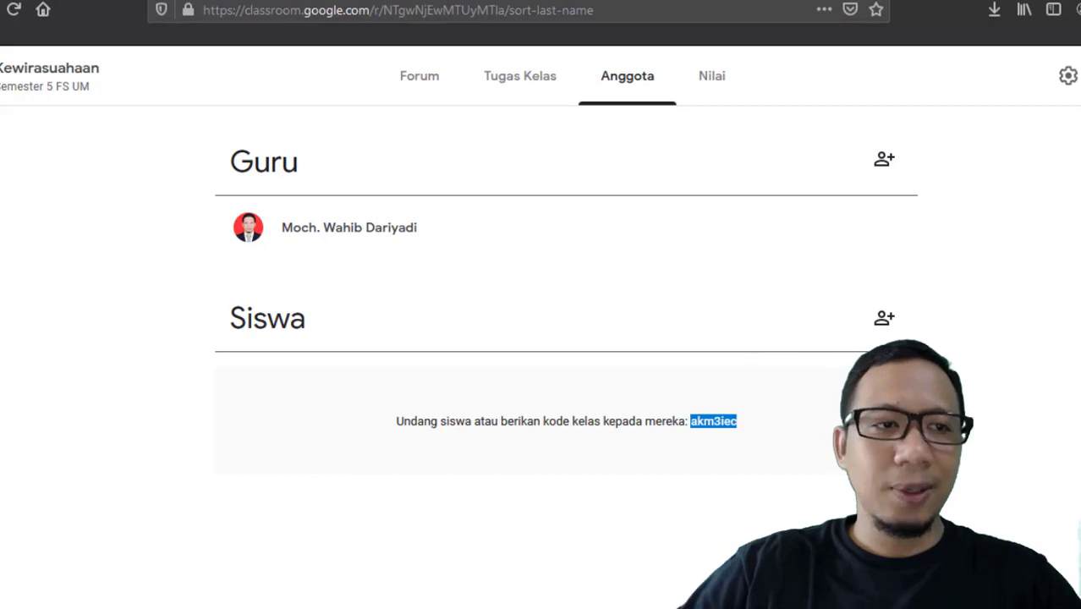
pyautogui.click(76, 77)
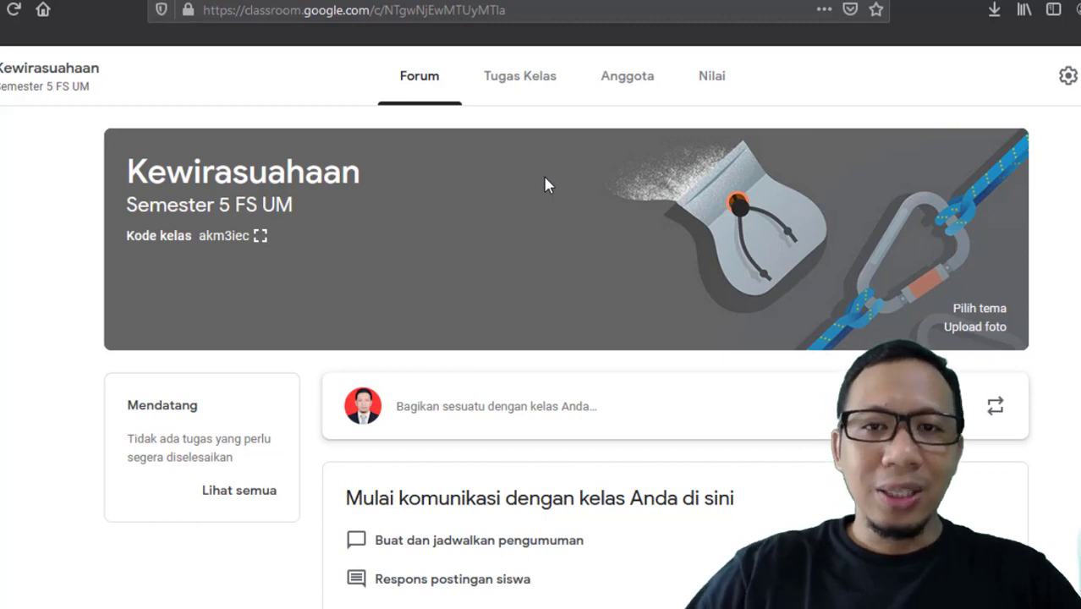
# Step: Invite students from the class's Anggota page by finding their accounts by name and sending the invitations
pyautogui.click(624, 95)
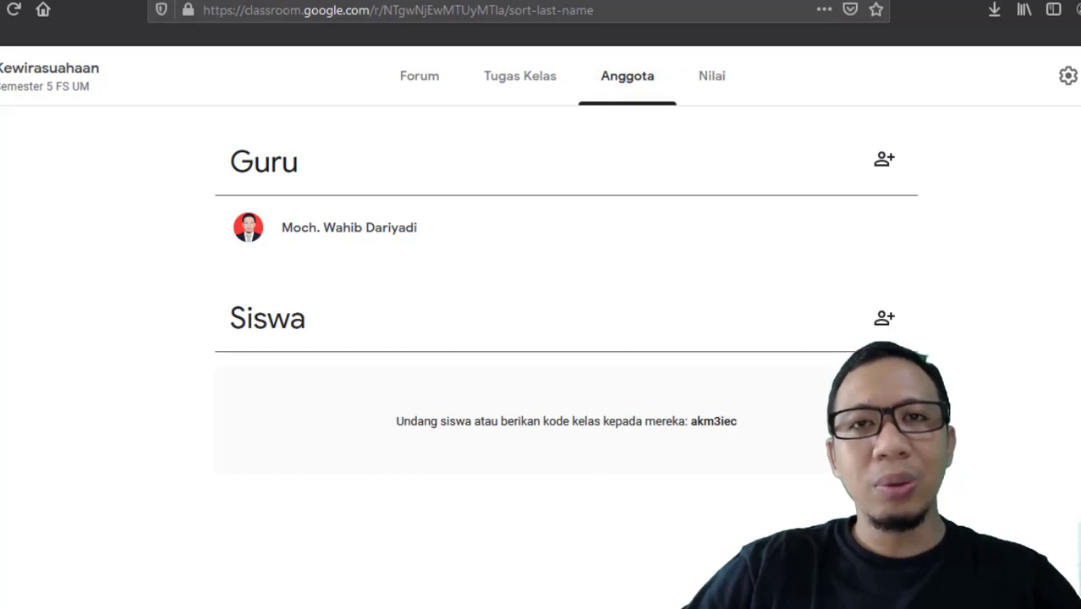
pyautogui.click(885, 321)
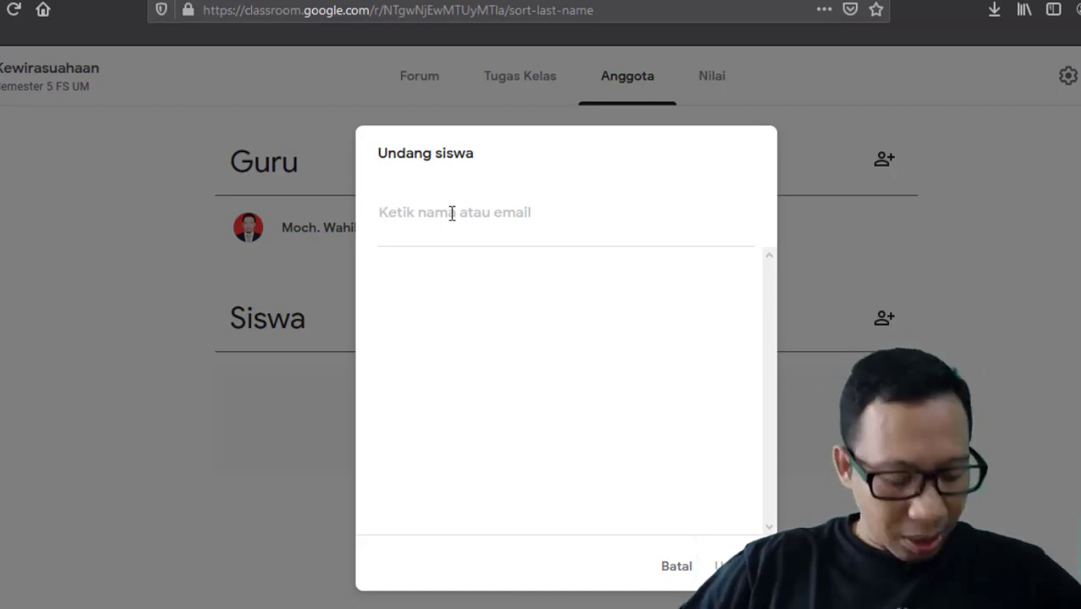
pyautogui.write('aziz')
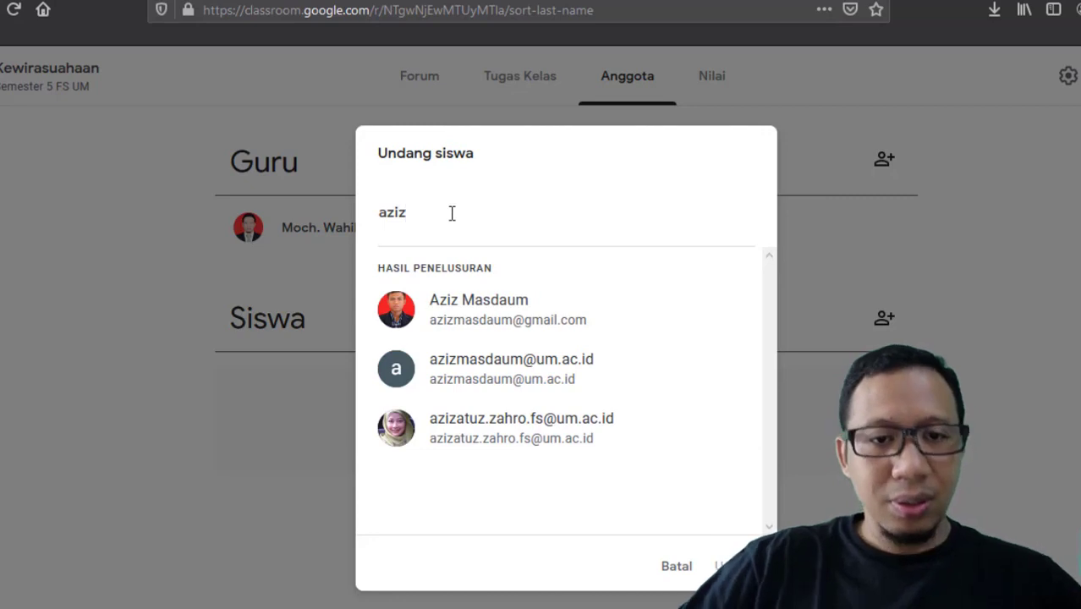
pyautogui.click(466, 313)
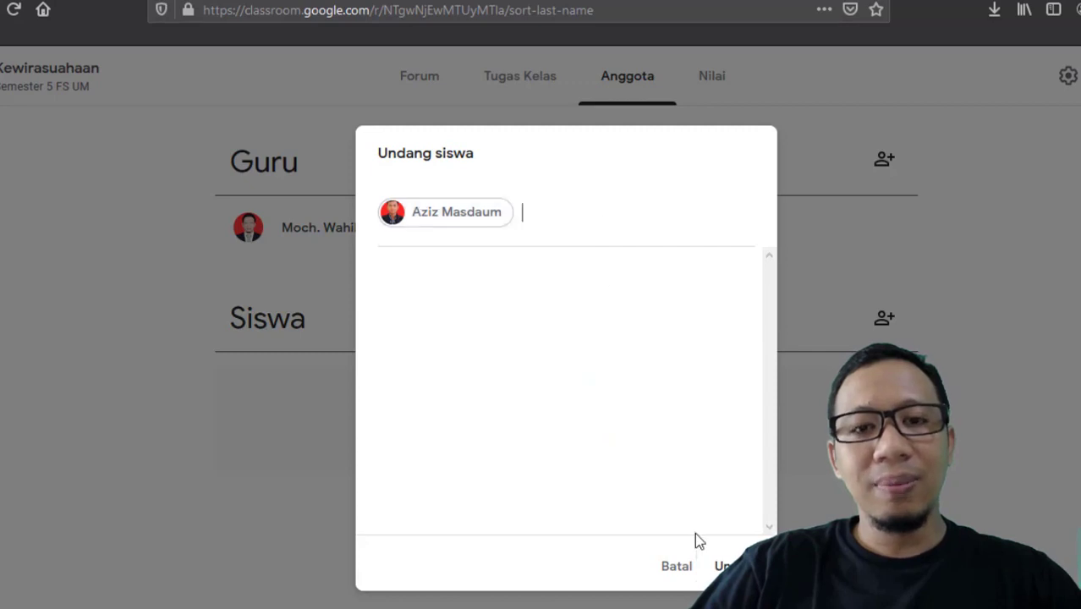
pyautogui.click(726, 566)
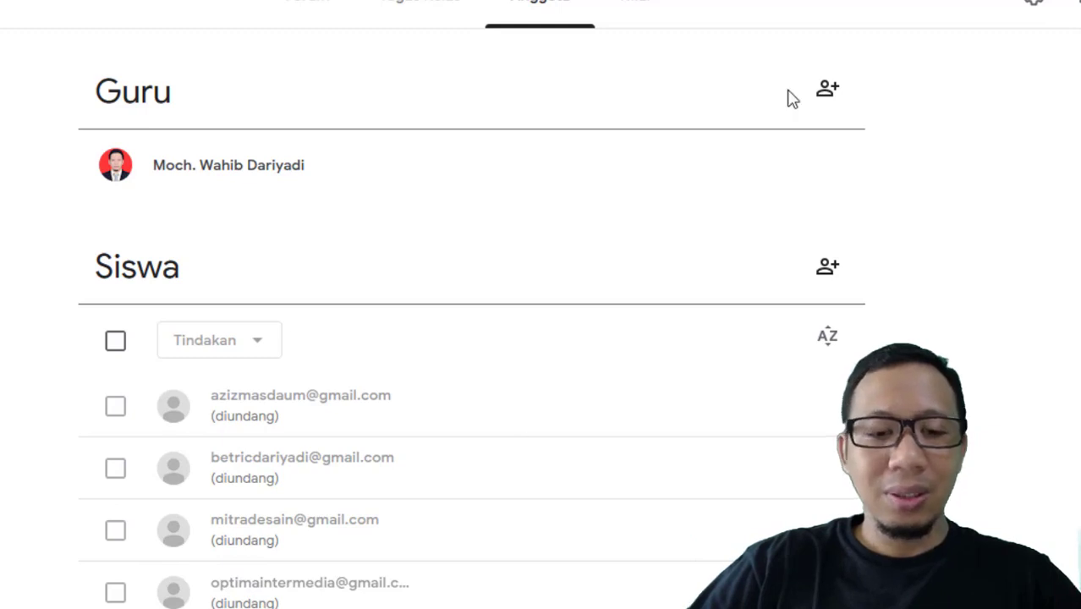
# Step: Switch to Microsoft Edge and open the invited student's Gmail inbox
pyautogui.click(993, 9)
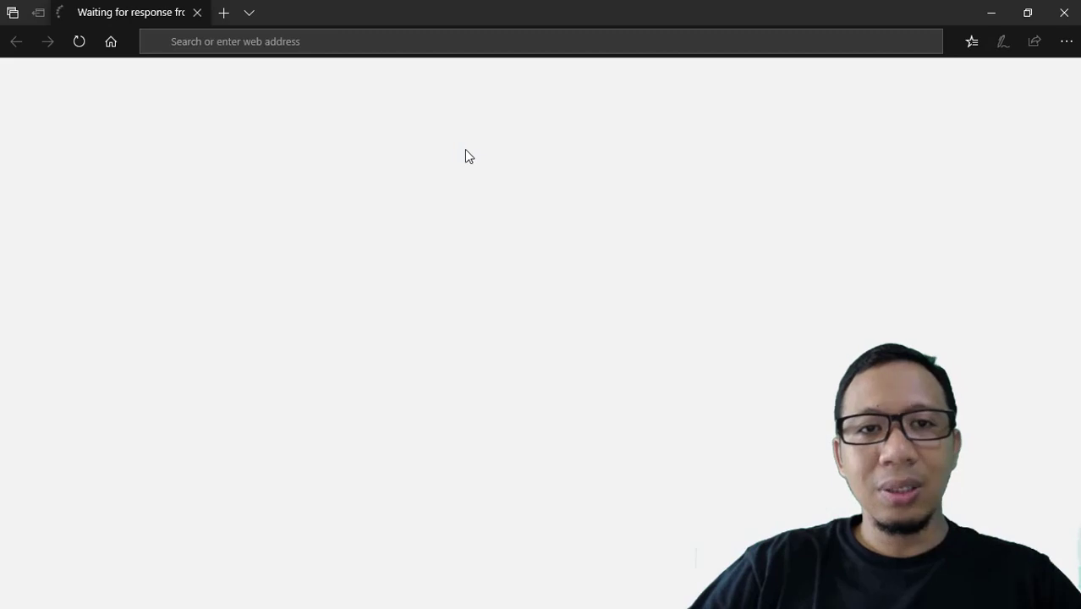
pyautogui.write('google.com')
pyautogui.press('Return')
pyautogui.click(416, 40)
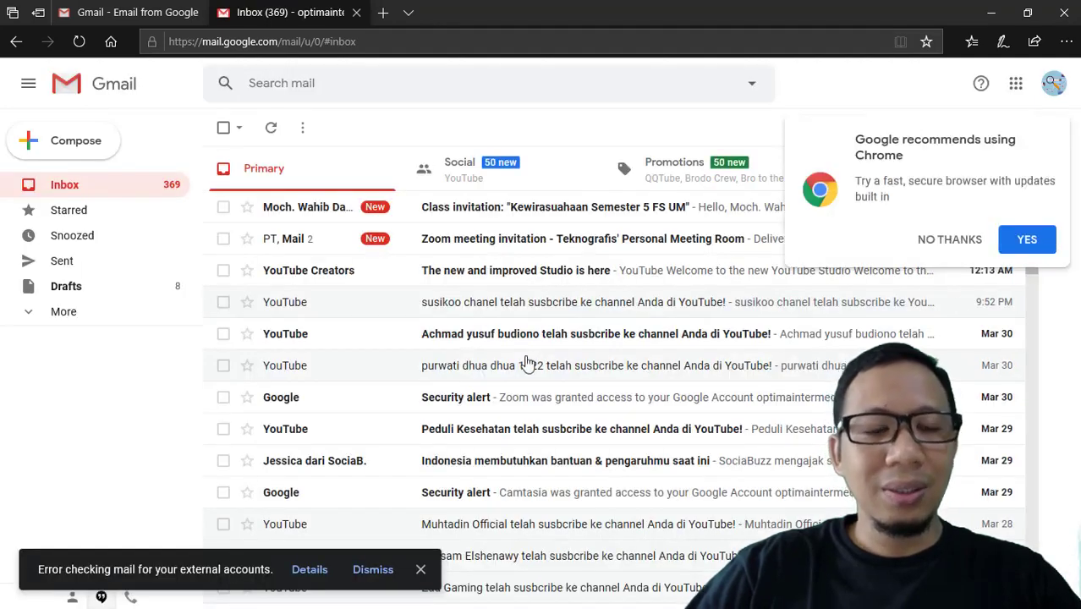
# Step: Open the class invitation e-mail for Kewirasuahaan Semester 5 FS UM and read through its contents
pyautogui.click(319, 213)
pyautogui.scroll(-3, 554, 352)
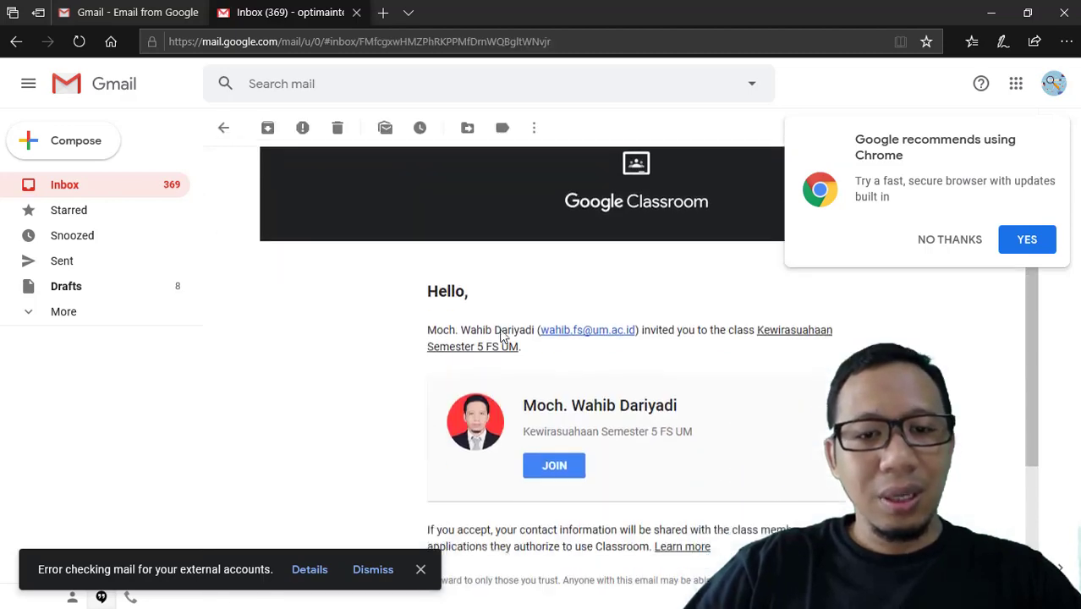
pyautogui.scroll(2, 556, 408)
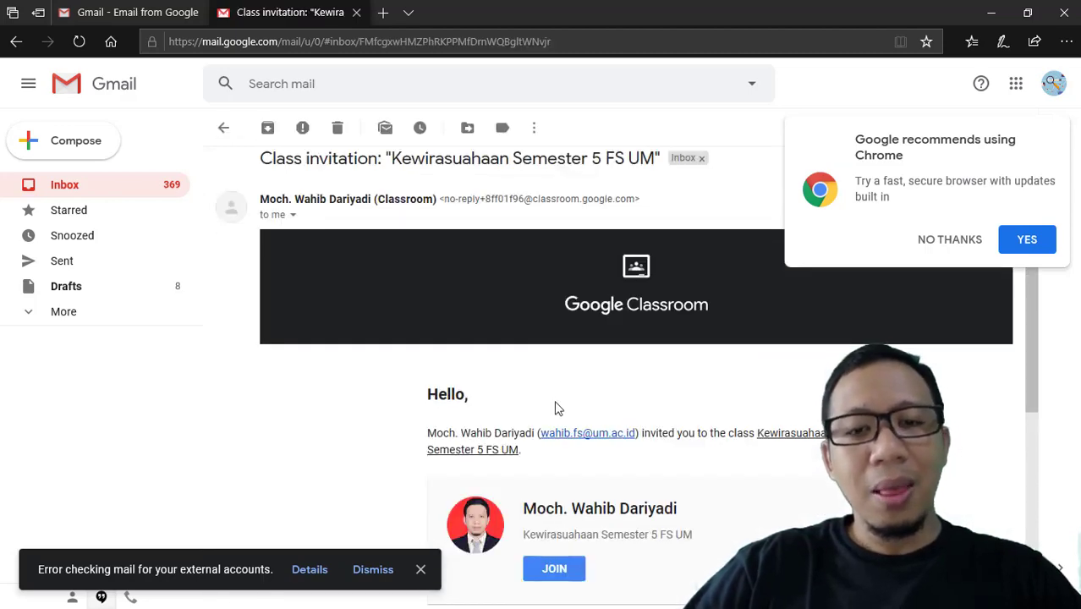
pyautogui.scroll(-2, 556, 407)
pyautogui.scroll(-2, 557, 410)
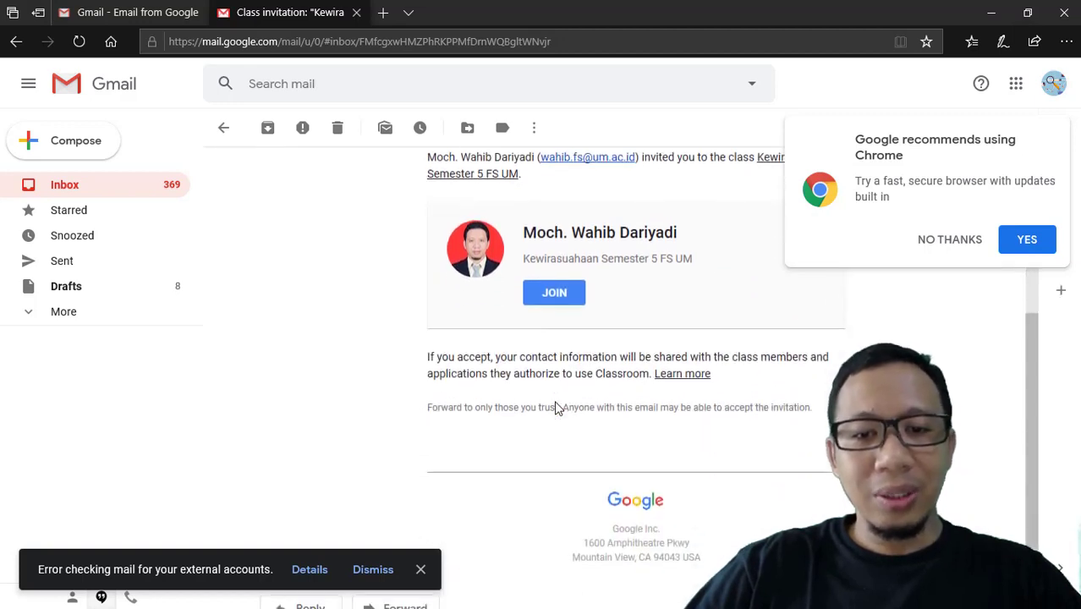
# Step: Accept the invitation to join the class with the signed-in student account, and show that account's class list
pyautogui.click(554, 293)
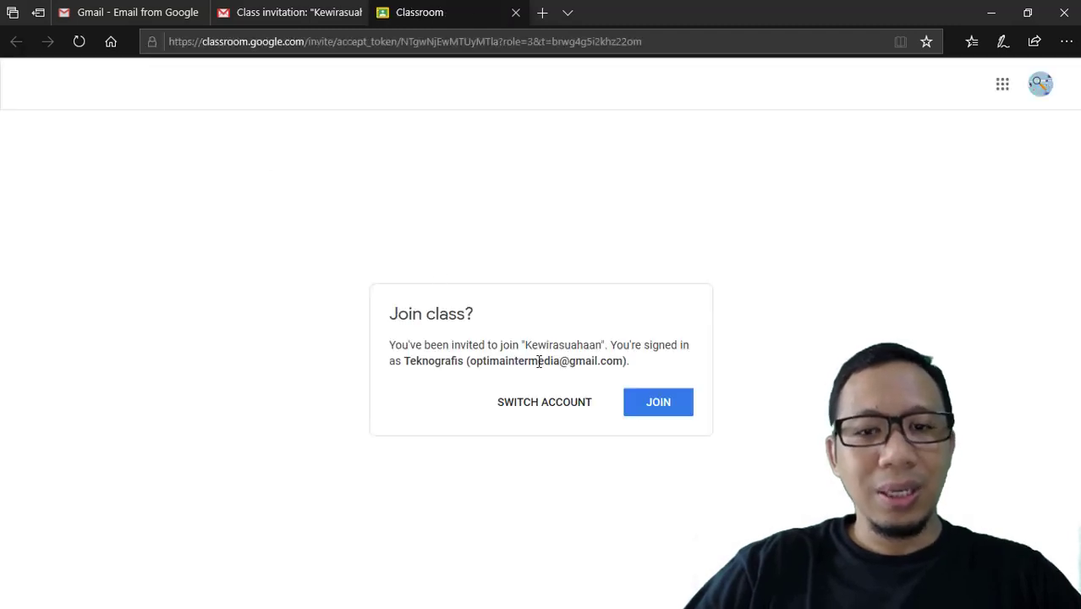
pyautogui.click(653, 404)
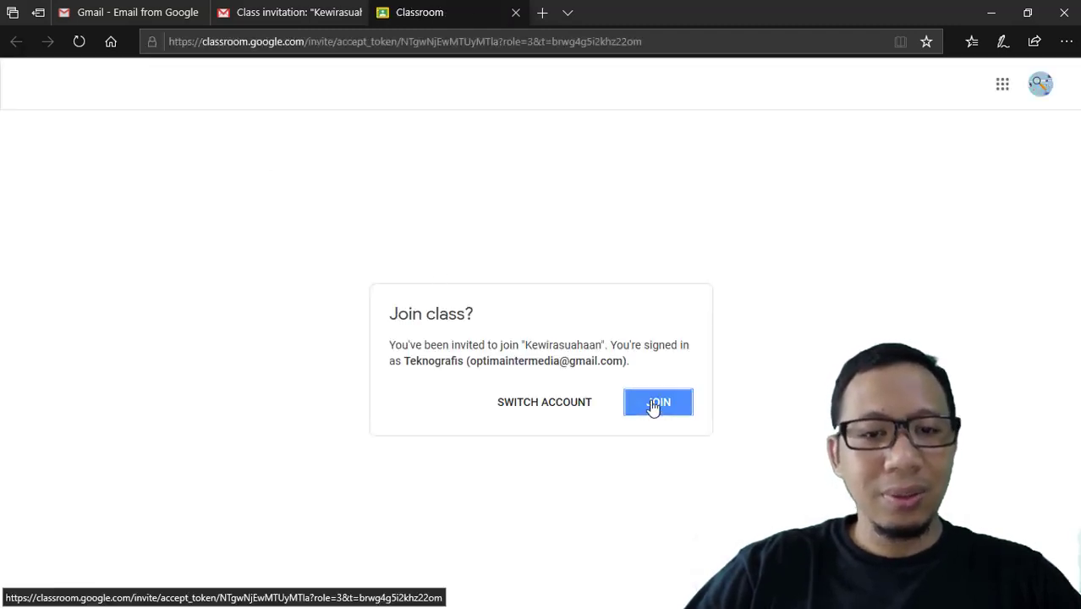
pyautogui.click(530, 405)
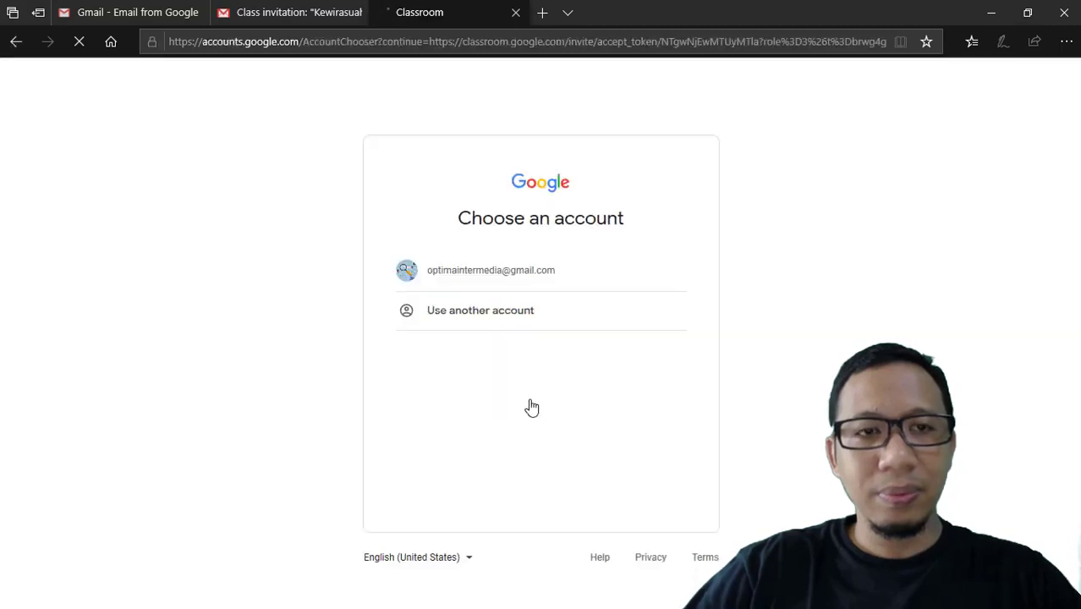
pyautogui.click(443, 280)
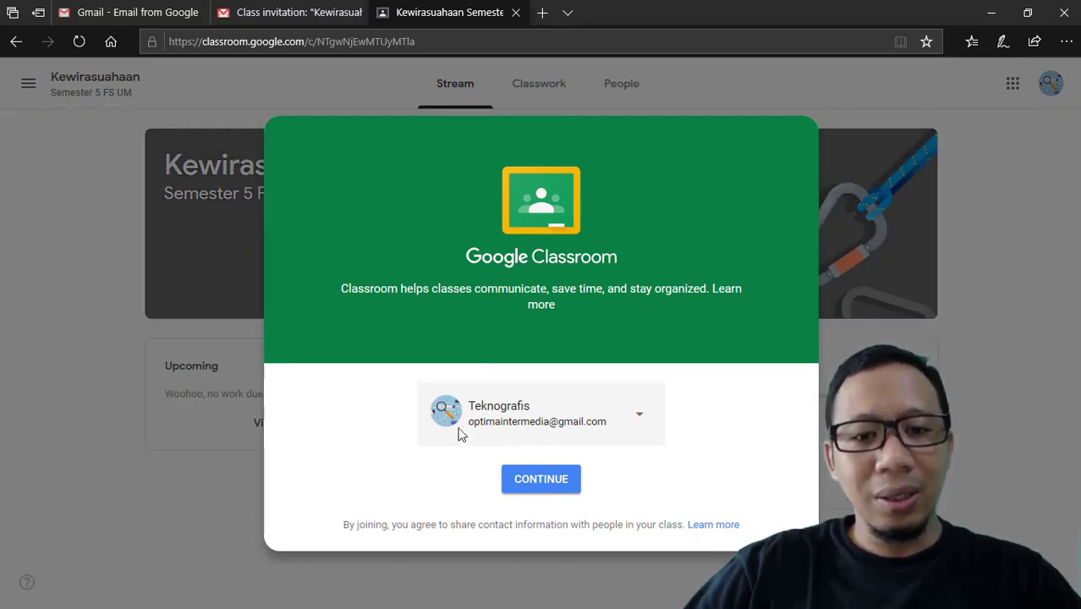
pyautogui.click(558, 479)
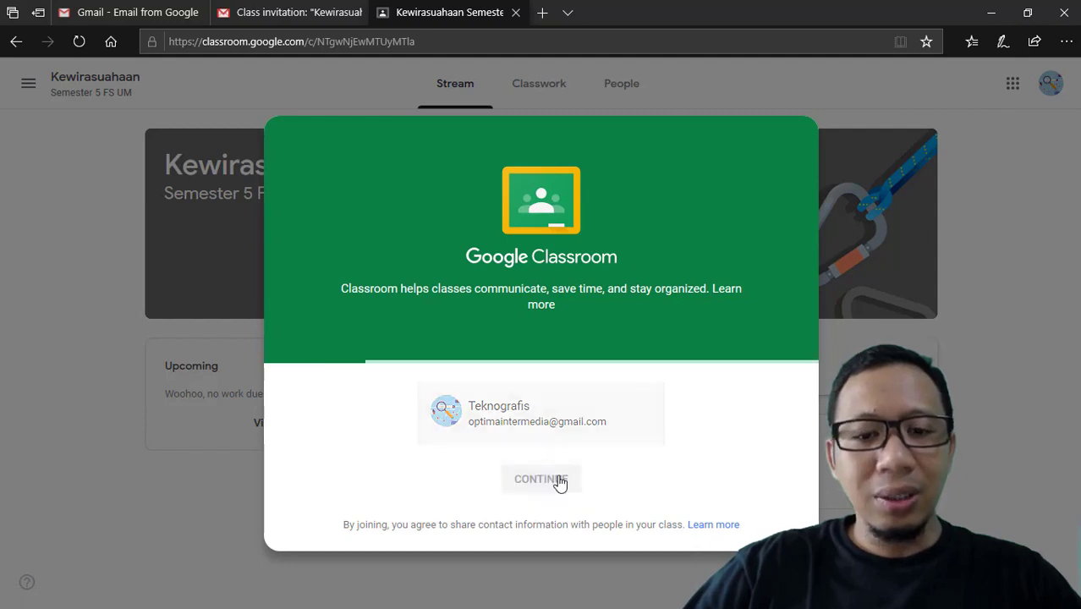
pyautogui.click(28, 83)
pyautogui.click(74, 88)
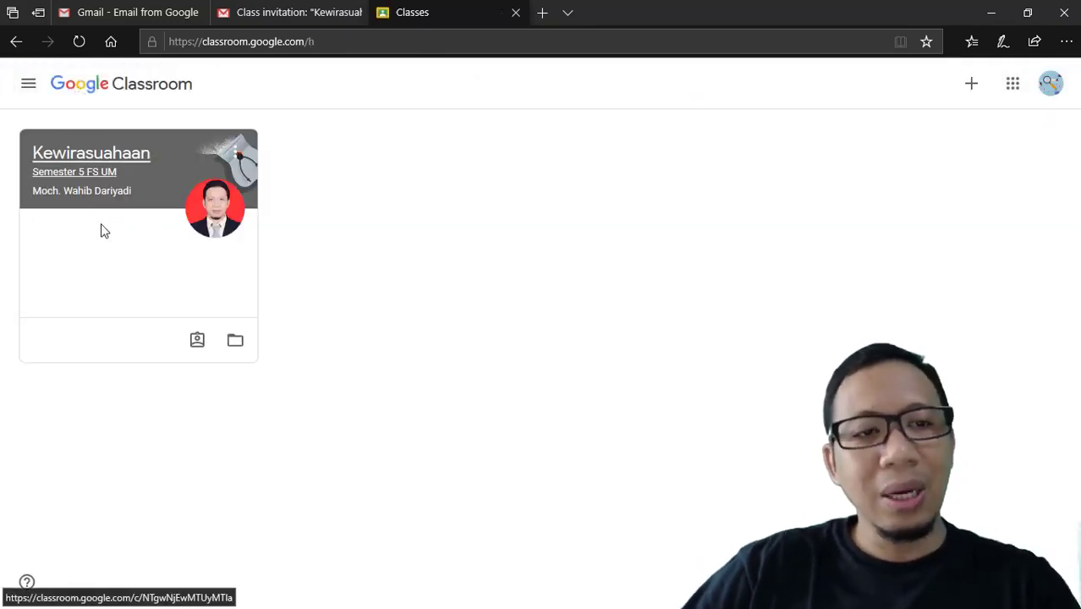
# Step: Switch back to the teacher's class in Firefox, correct the class name to Kewirausahaan in the class settings and save
pyautogui.click(991, 12)
pyautogui.click(370, 591)
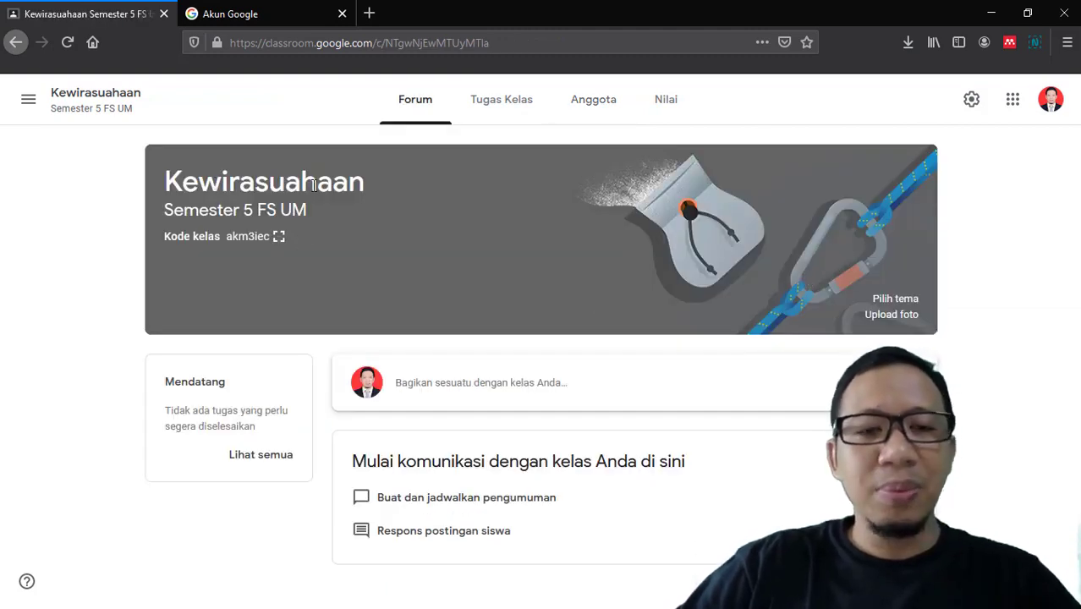
pyautogui.click(970, 100)
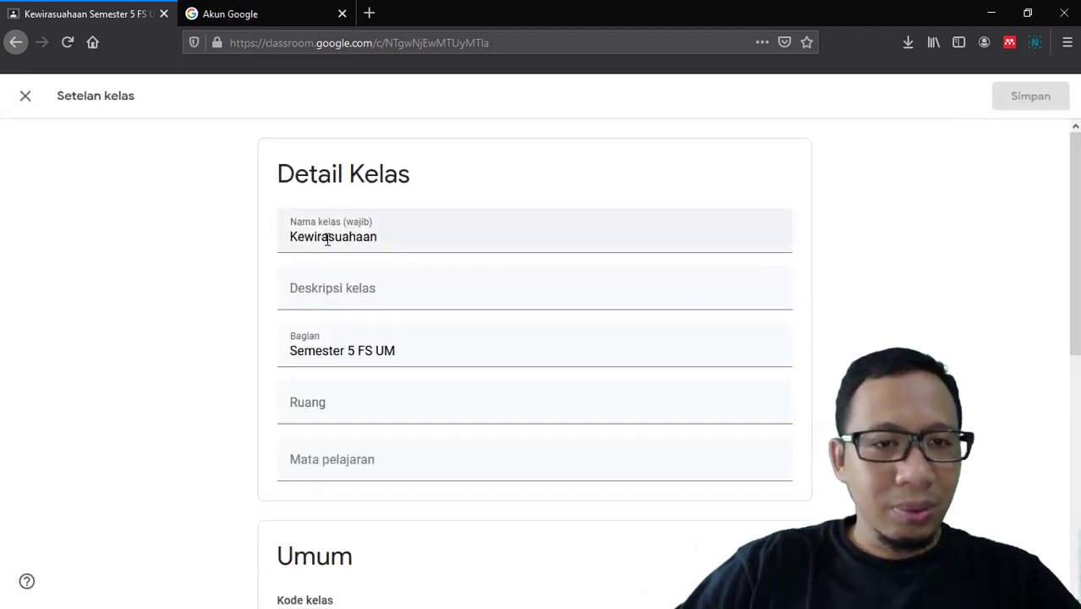
pyautogui.moveTo(329, 237); pyautogui.dragTo(342, 236)
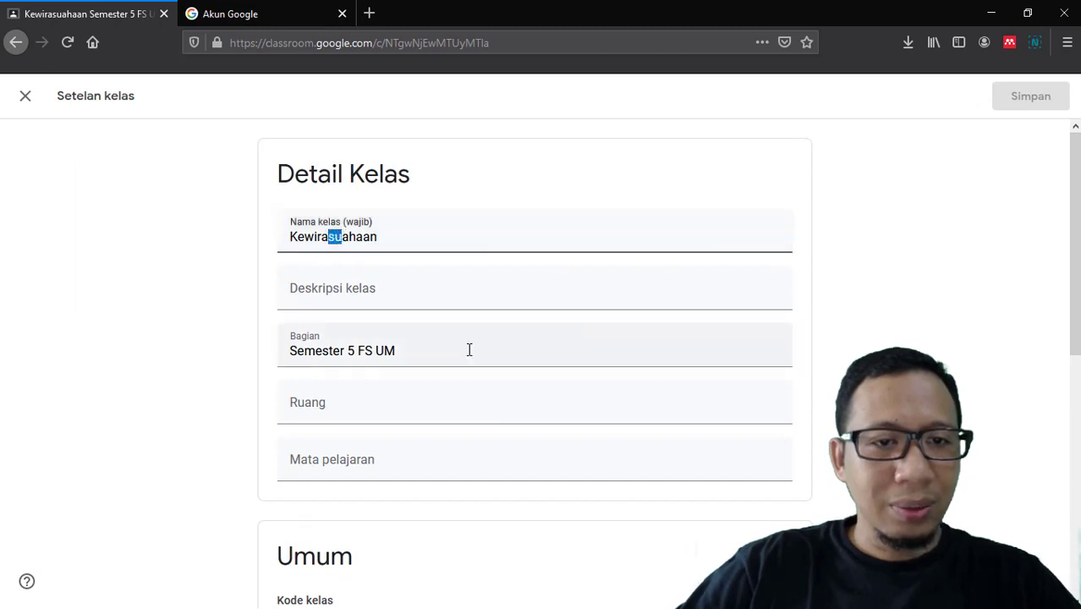
pyautogui.write('us')
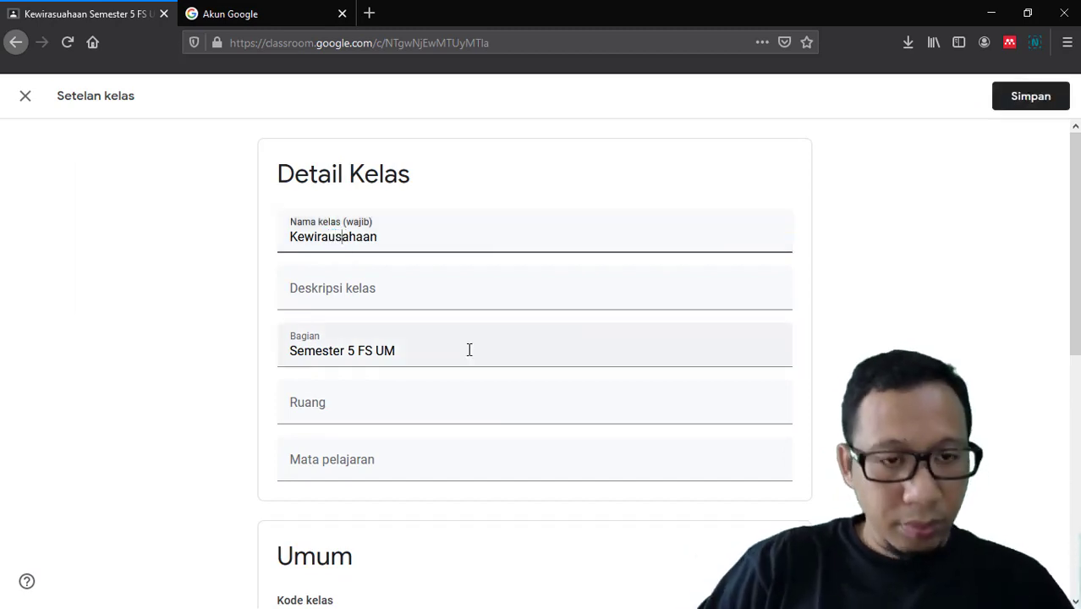
pyautogui.scroll(-6, 526, 383)
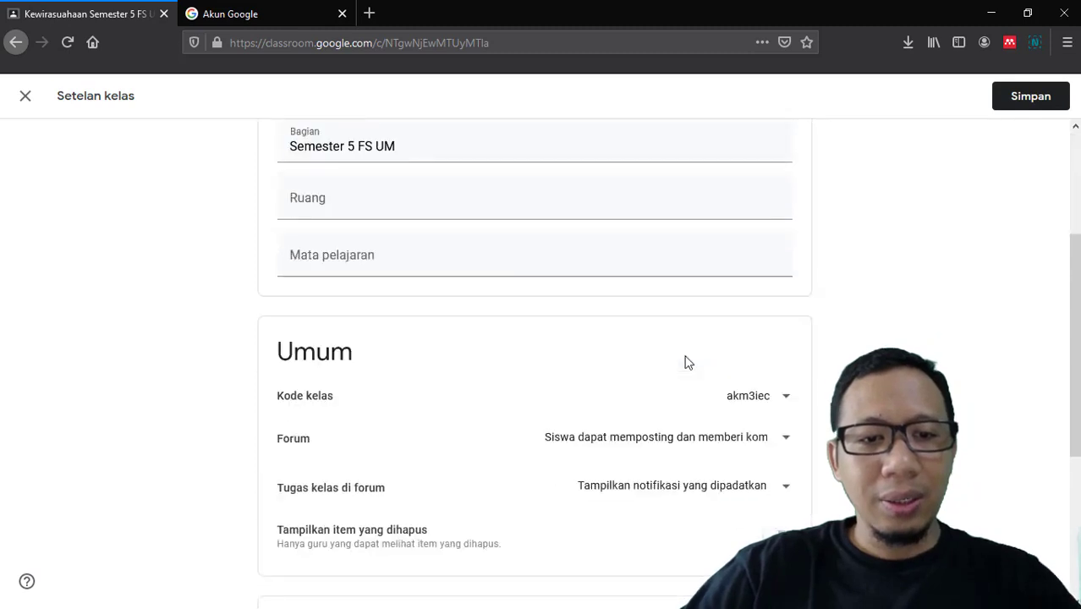
pyautogui.scroll(4, 957, 282)
pyautogui.scroll(2, 957, 282)
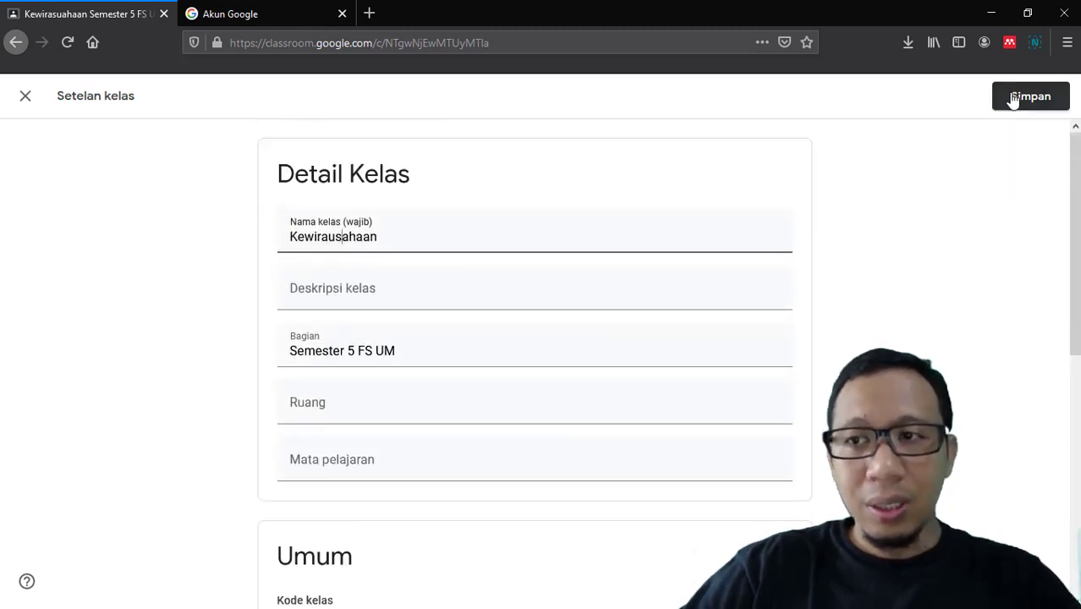
pyautogui.click(1010, 97)
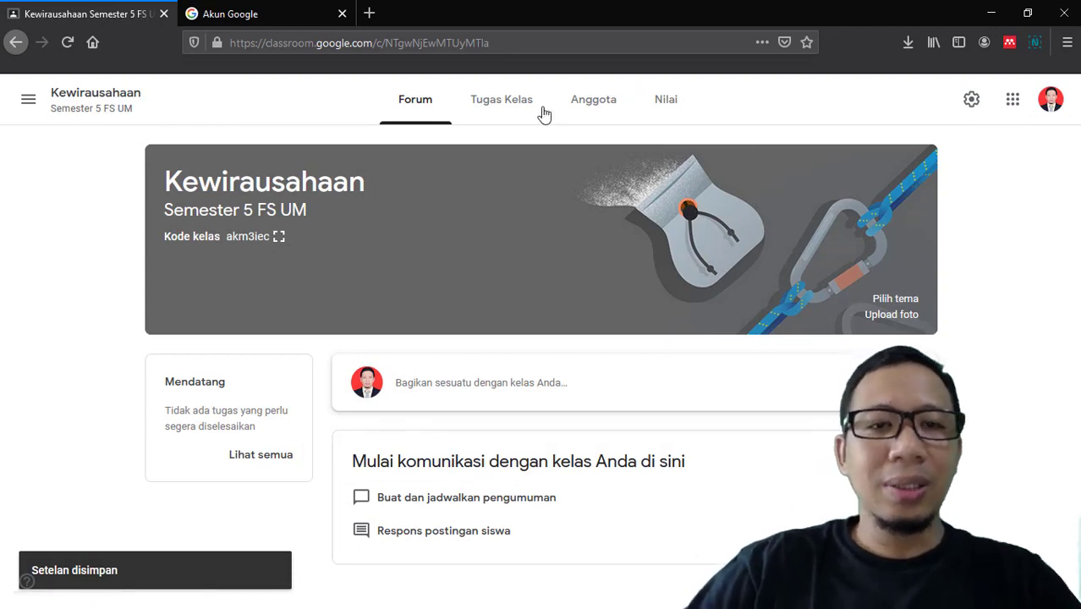
# Step: Review the student list on the Anggota page and return to the Forum page to point out the class code
pyautogui.click(593, 103)
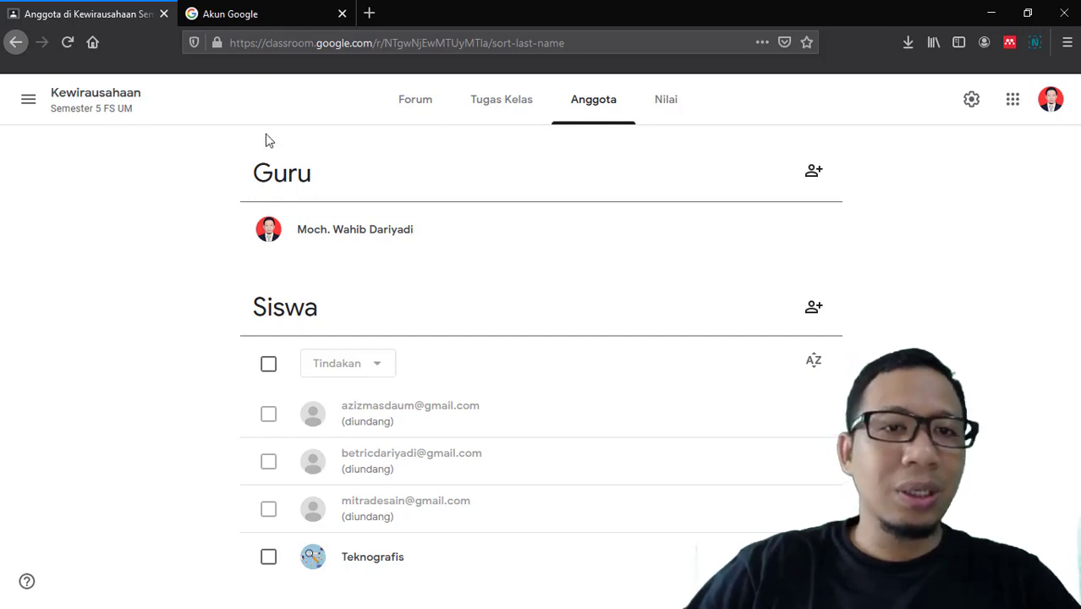
pyautogui.click(129, 108)
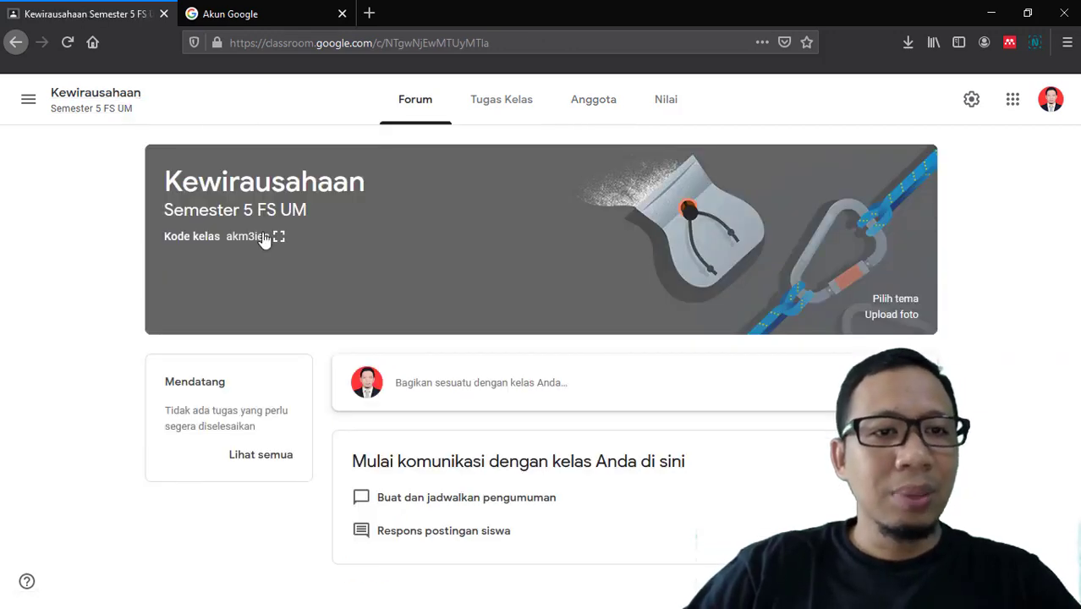
pyautogui.moveTo(227, 237); pyautogui.dragTo(253, 239)
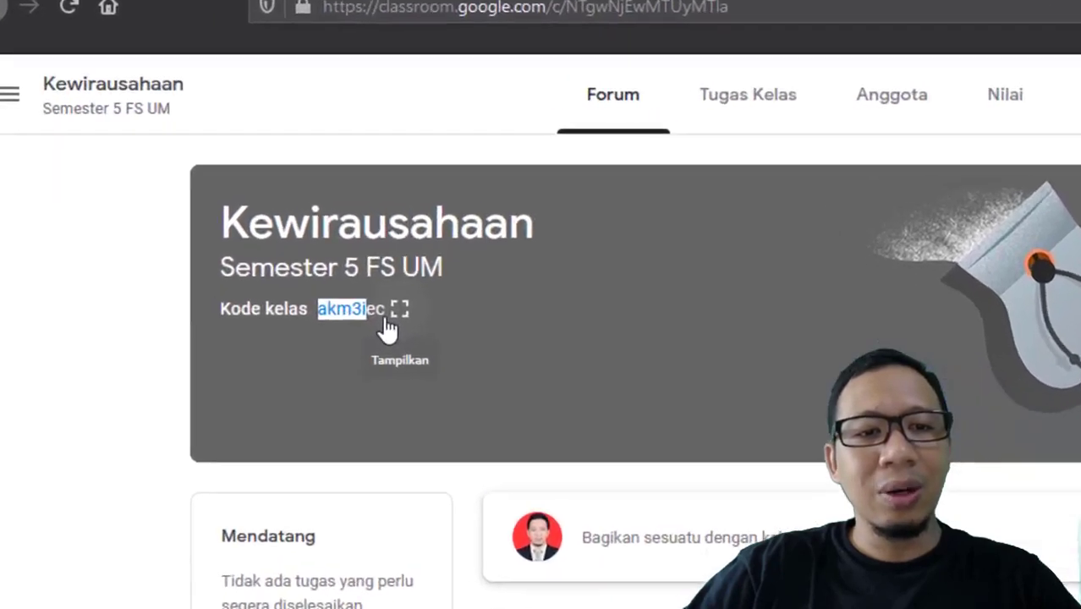
pyautogui.click(370, 335)
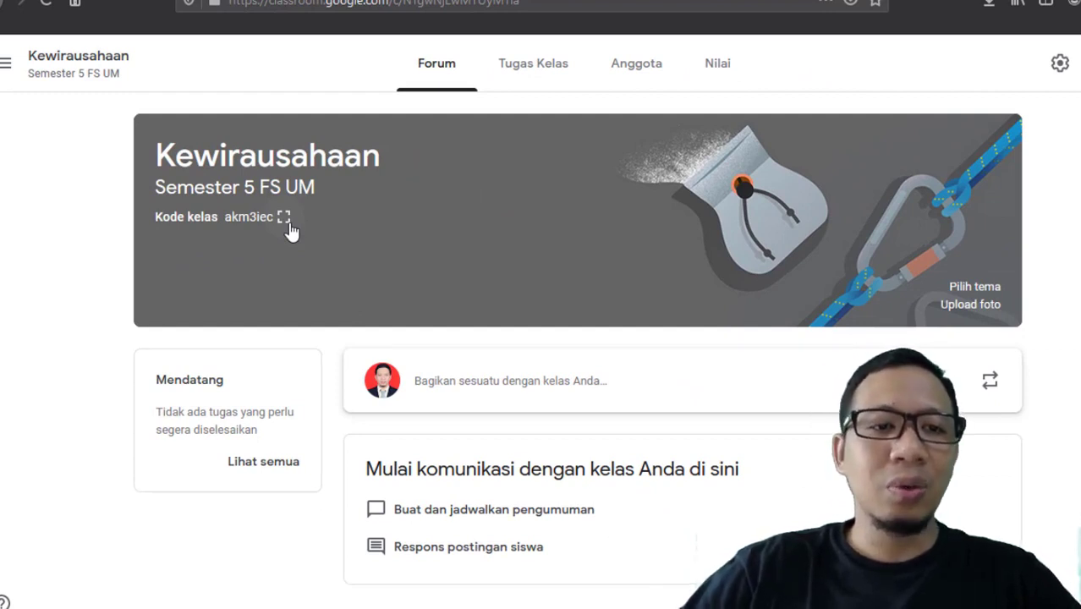
# Step: Display the class code enlarged, copy it and close the display
pyautogui.click(284, 217)
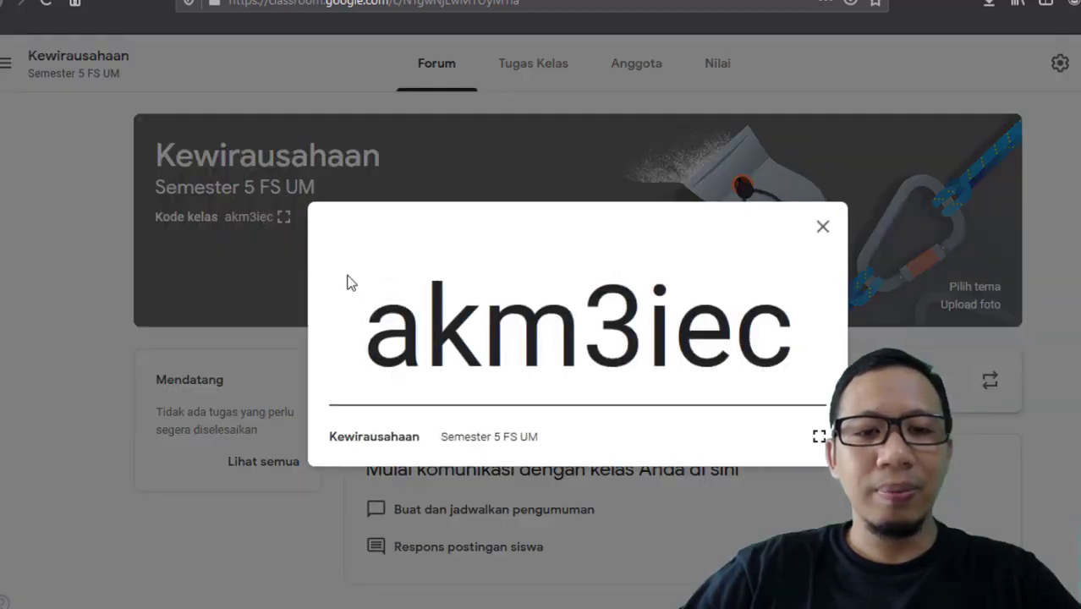
pyautogui.doubleClick(732, 338)
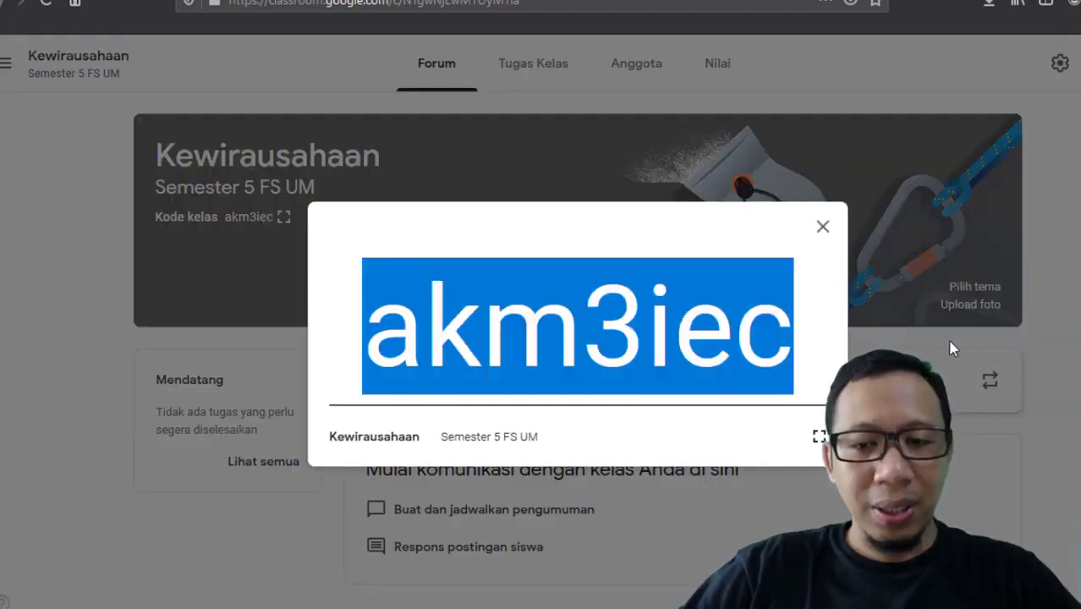
pyautogui.rightClick(732, 340)
pyautogui.click(762, 354)
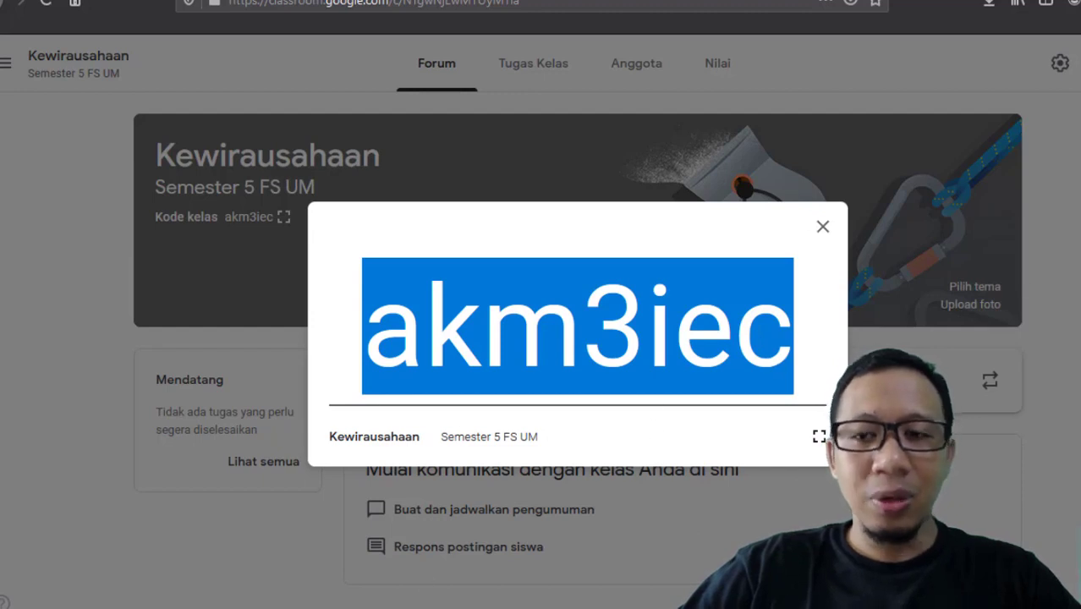
pyautogui.click(619, 516)
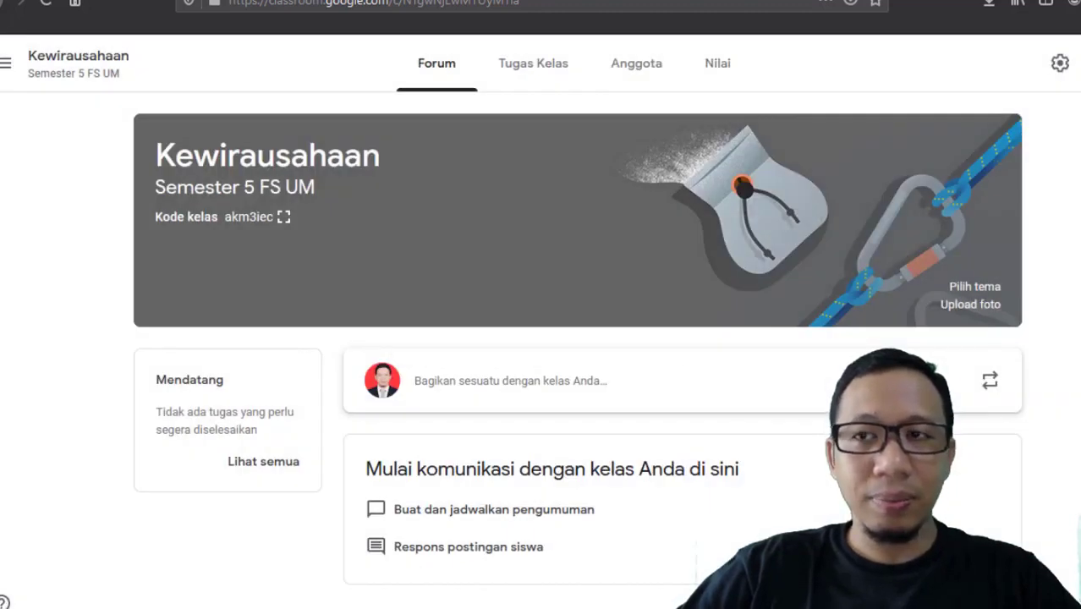
# Step: Switch to the student account's Google Classroom, join the class with the copied class code and dismiss the posting introduction
pyautogui.click(1023, 1)
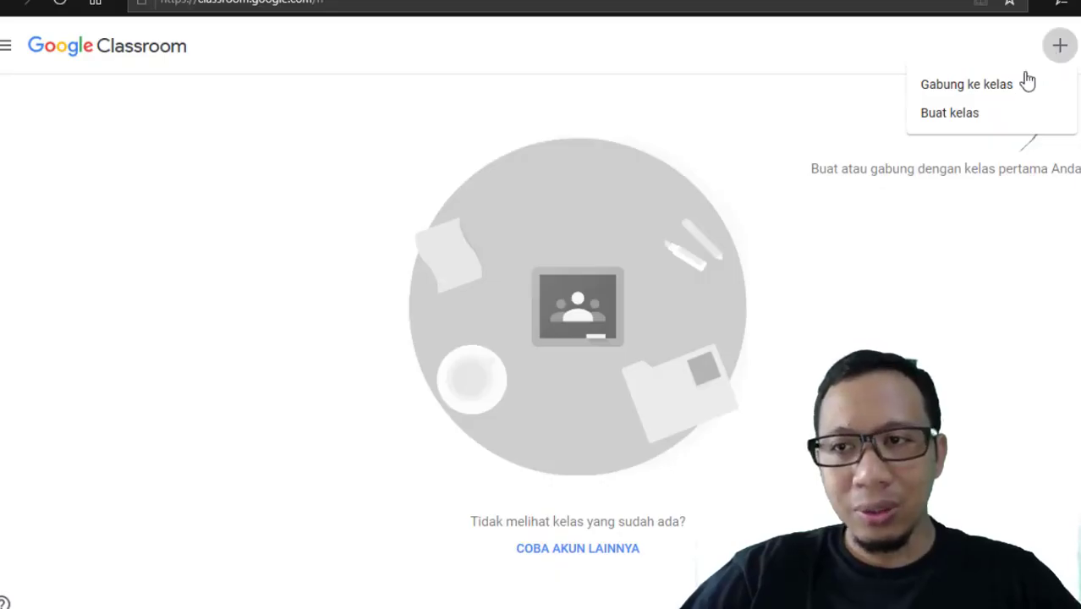
pyautogui.click(962, 88)
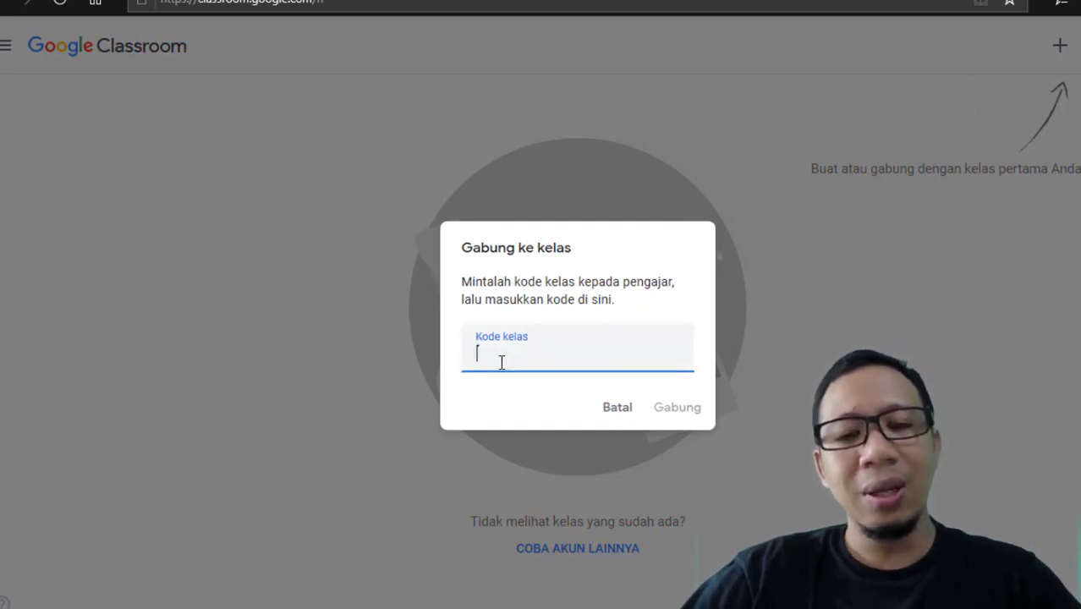
pyautogui.rightClick(499, 362)
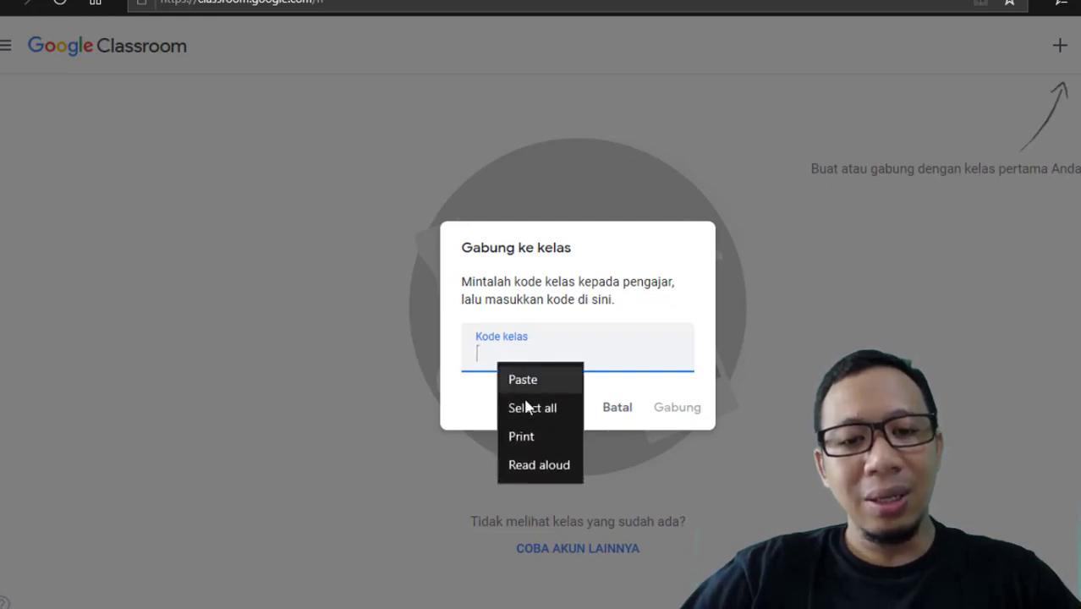
pyautogui.click(520, 379)
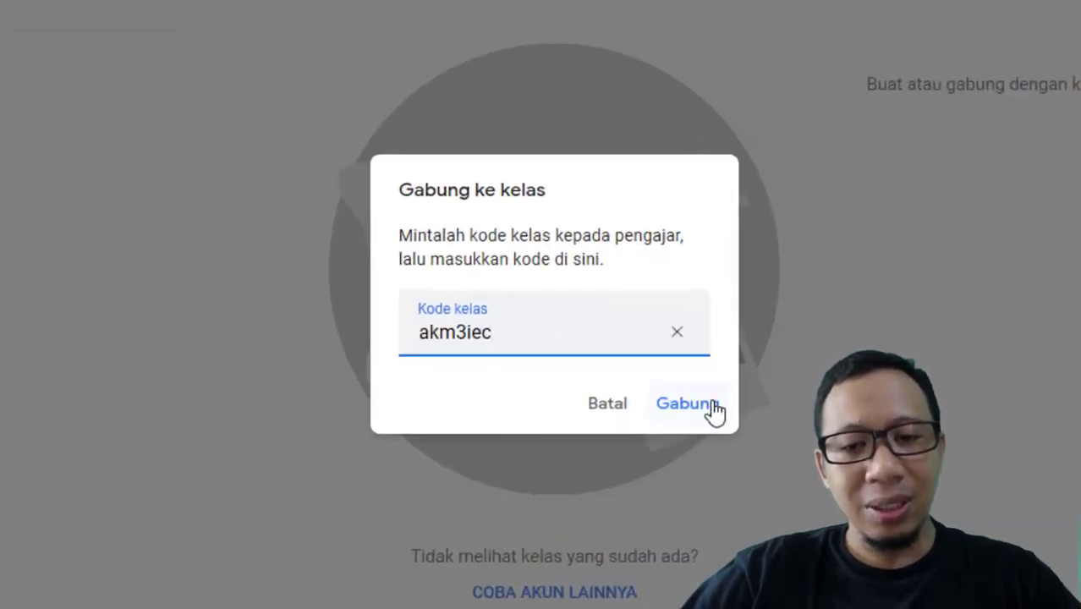
pyautogui.moveTo(506, 332); pyautogui.dragTo(243, 335)
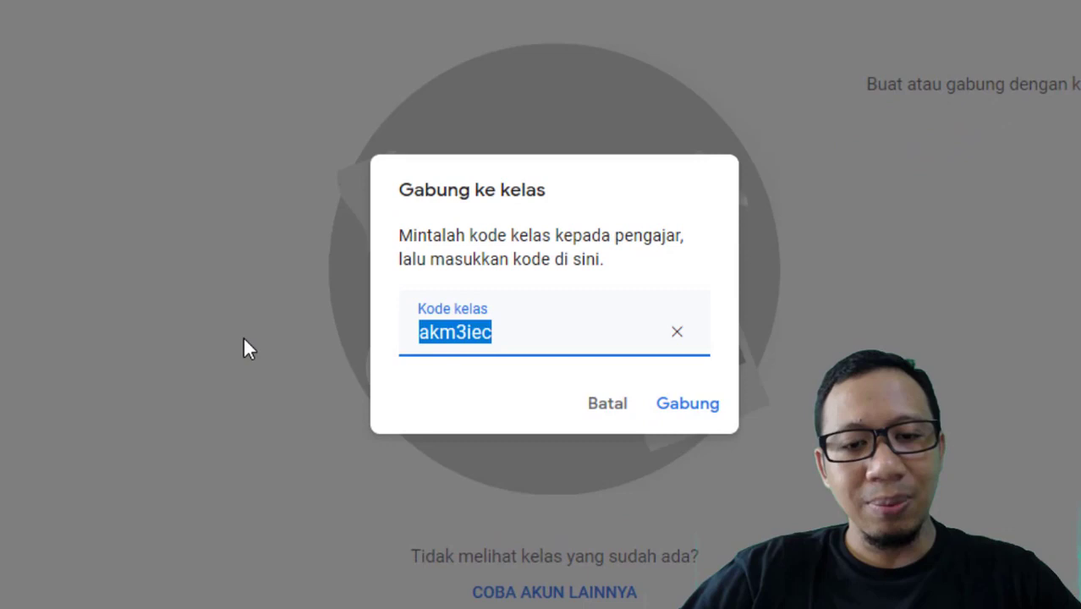
pyautogui.click(664, 404)
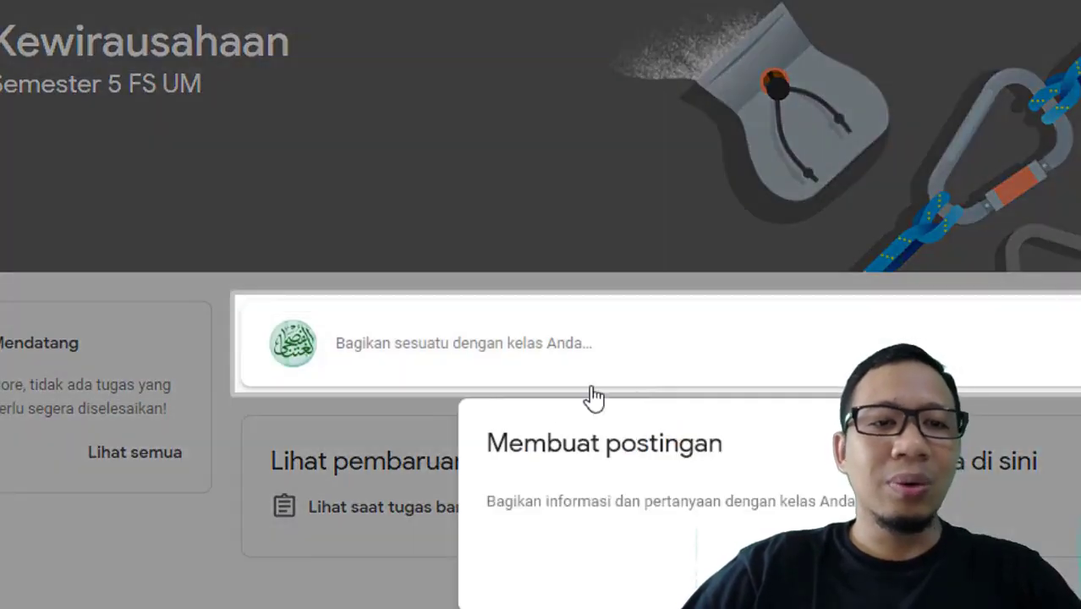
pyautogui.click(802, 573)
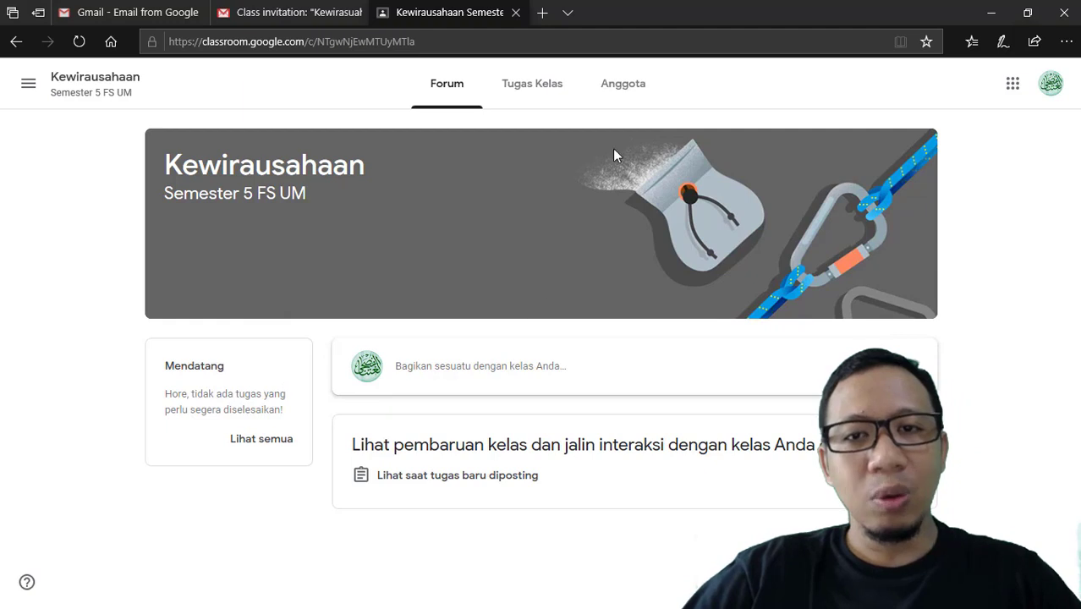
# Step: Look through the student's Anggota and Tugas Kelas pages and return to the Forum page
pyautogui.click(639, 87)
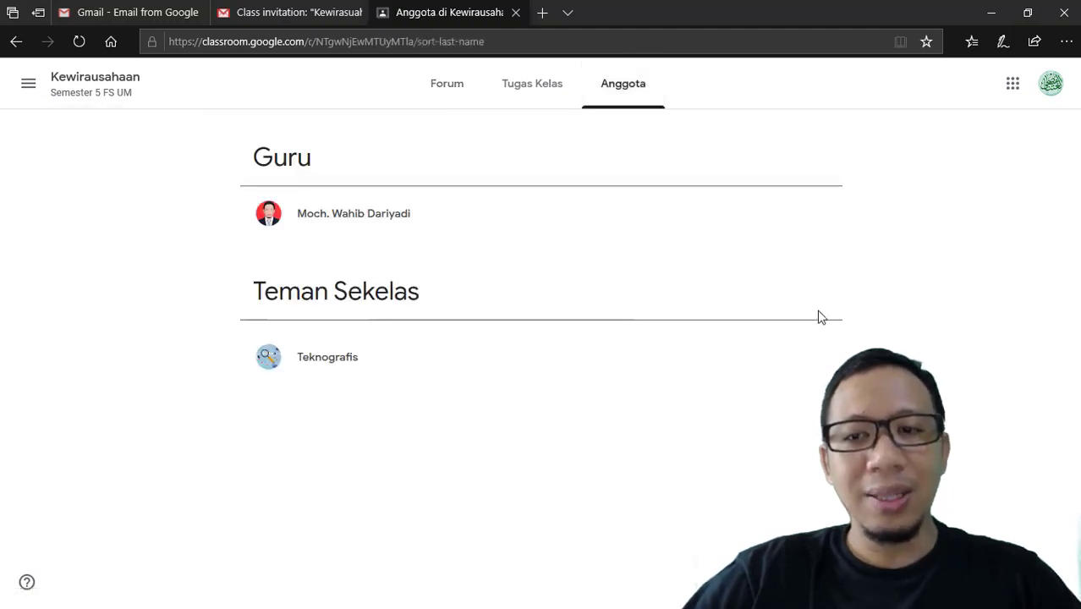
pyautogui.click(531, 91)
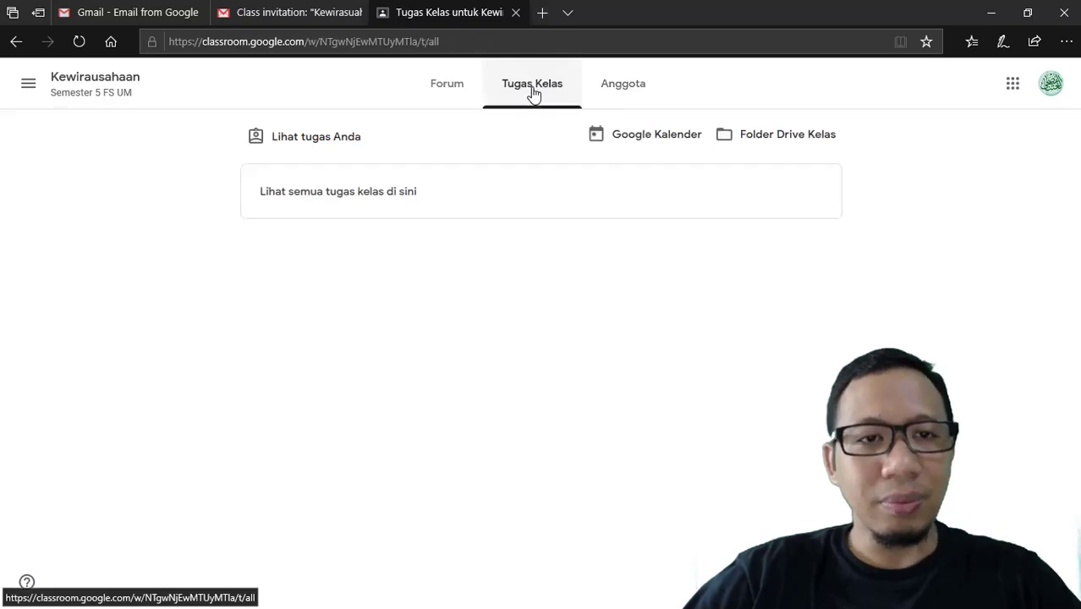
pyautogui.click(438, 100)
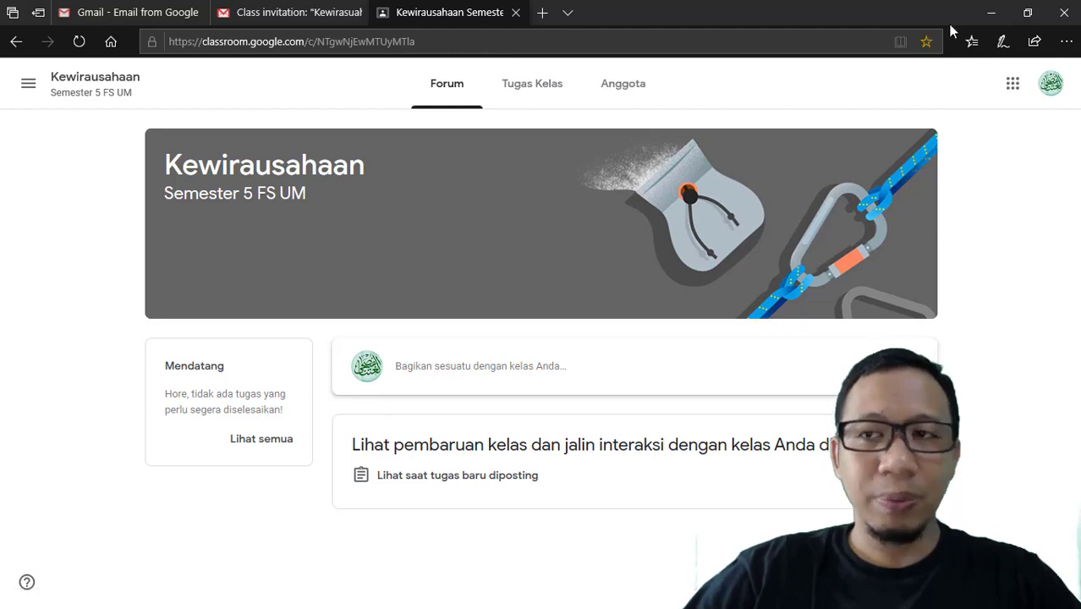
# Step: Switch to the teacher's class in Firefox and write the Forum announcement "Kelas akan kita mulai pada hari kami"
pyautogui.click(988, 12)
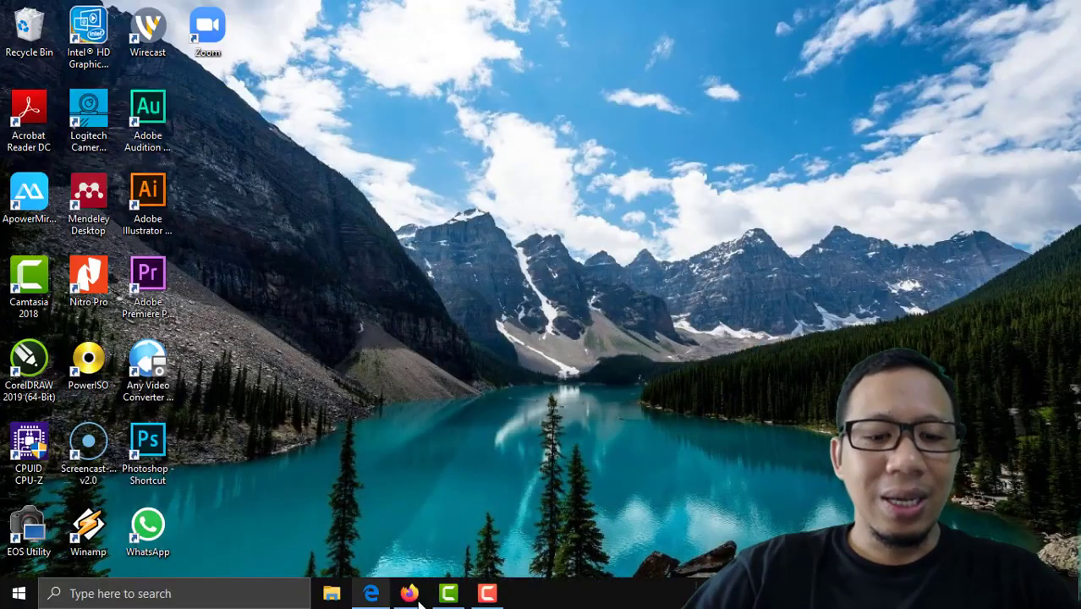
pyautogui.click(420, 599)
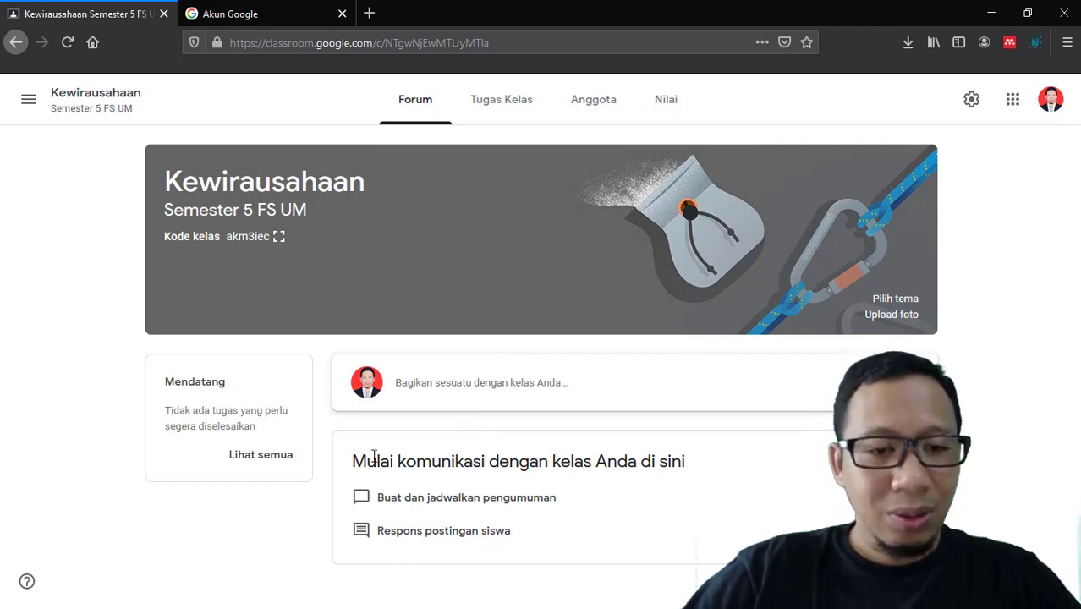
pyautogui.click(453, 393)
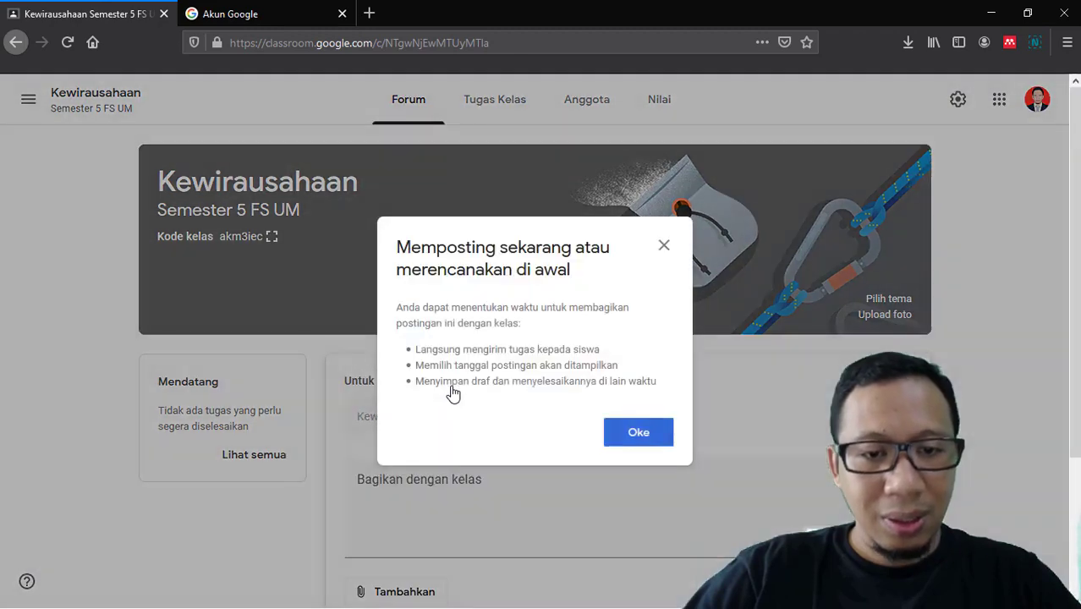
pyautogui.scroll(-3, 550, 397)
pyautogui.click(636, 249)
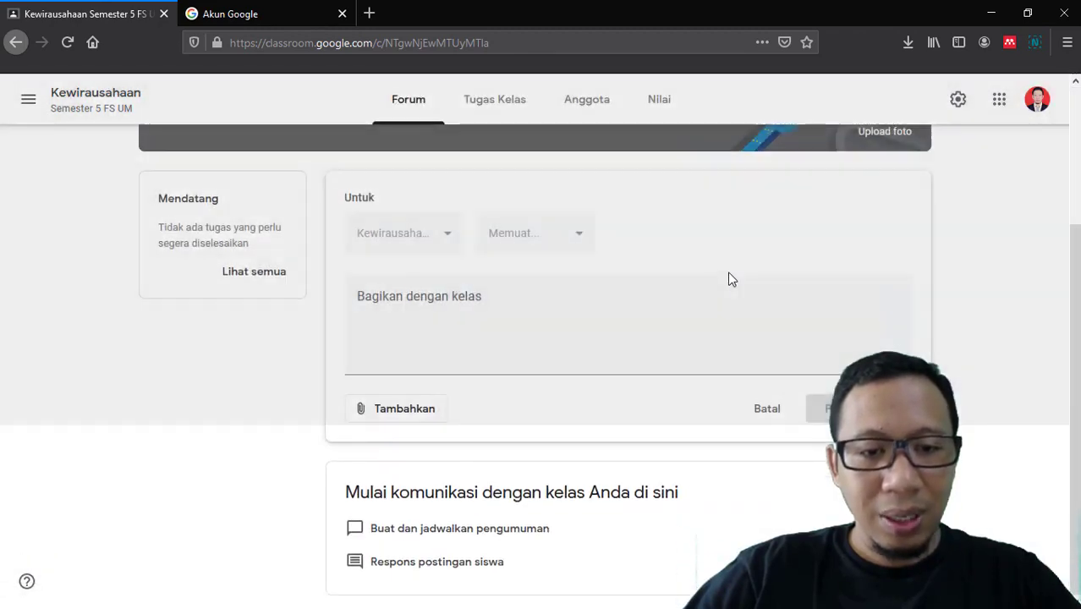
pyautogui.click(411, 341)
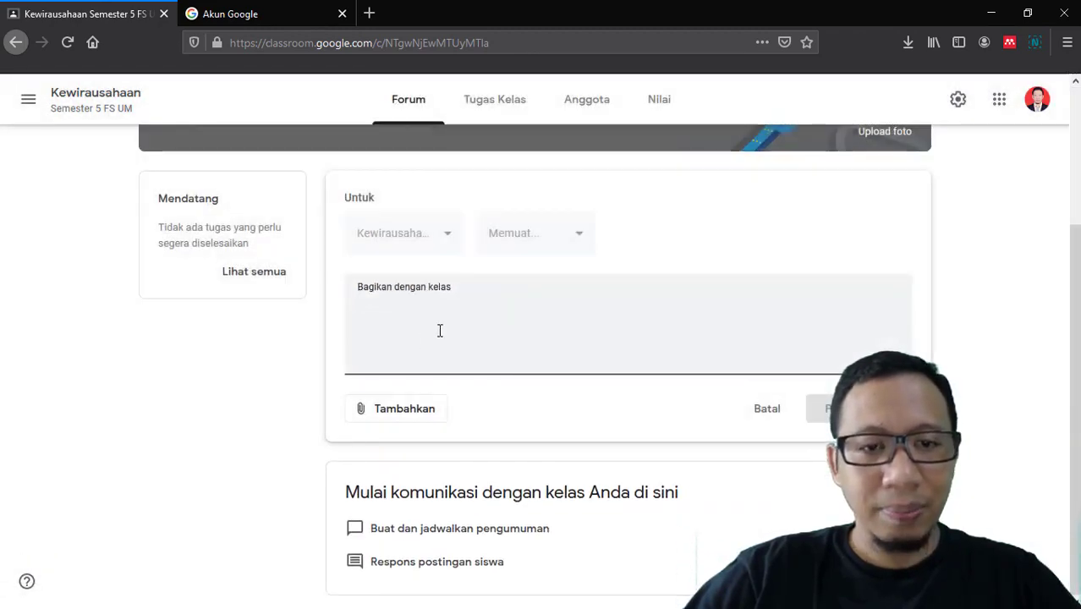
pyautogui.write('K')
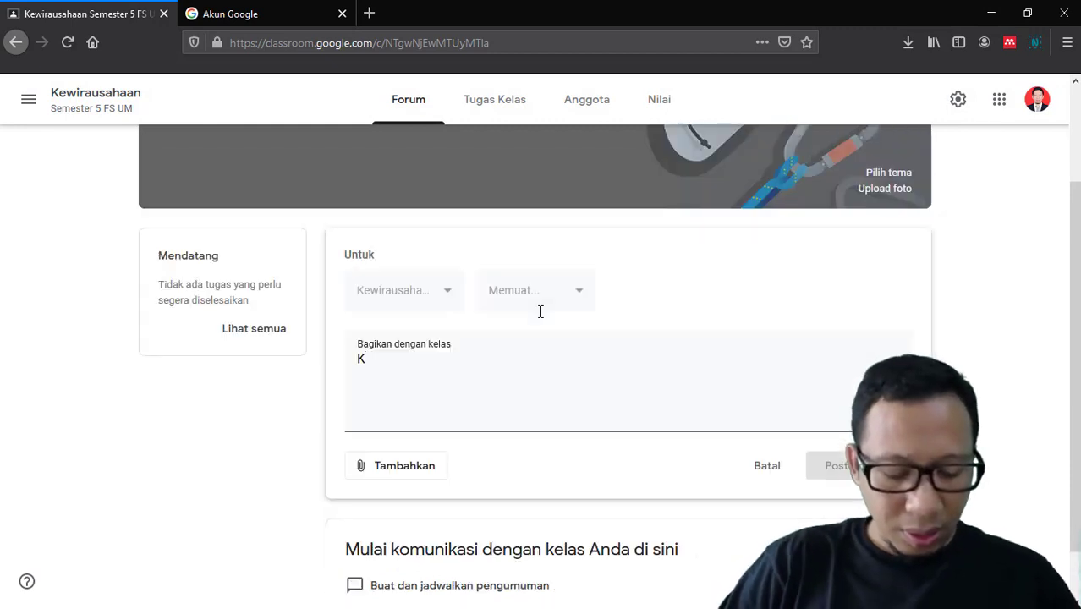
pyautogui.write('elas akan kita mulai pada hari kami')
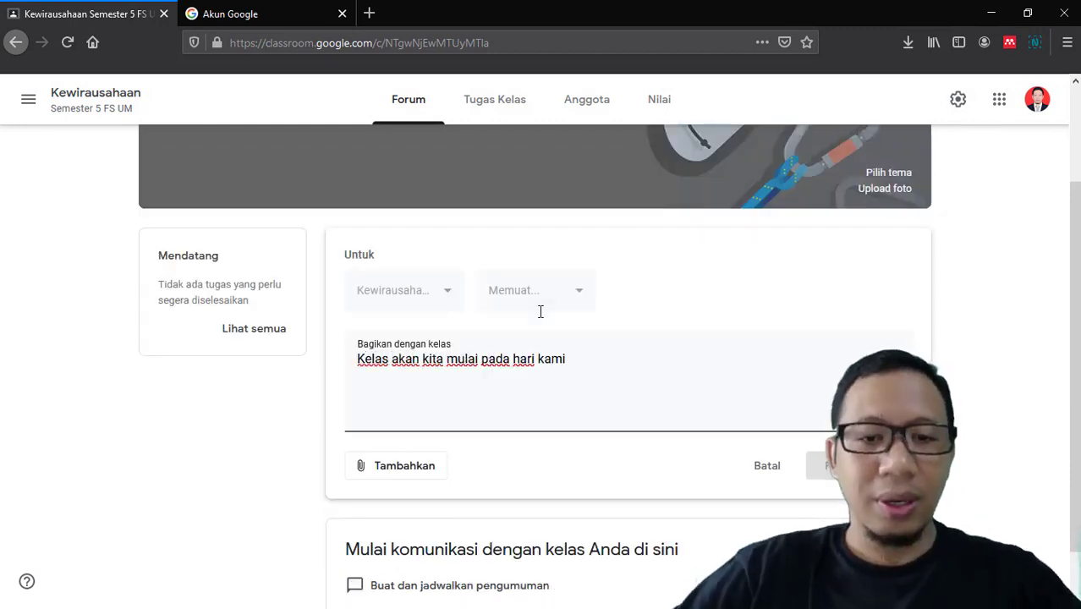
# Step: Attach the recent Google Drive file VIDEO#1.mp4 to the announcement
pyautogui.scroll(-1, 422, 397)
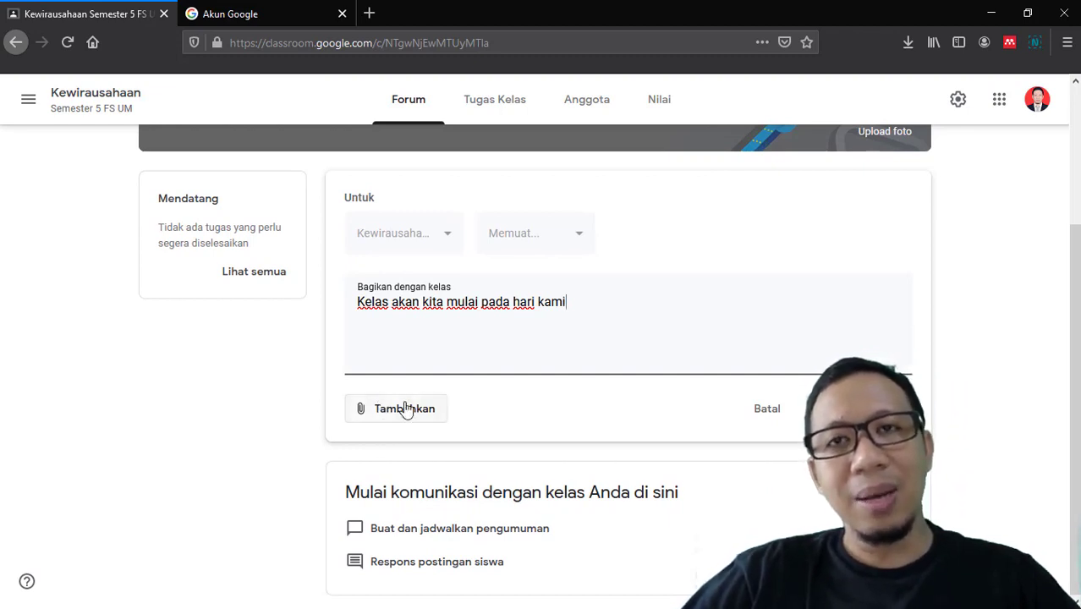
pyautogui.click(406, 410)
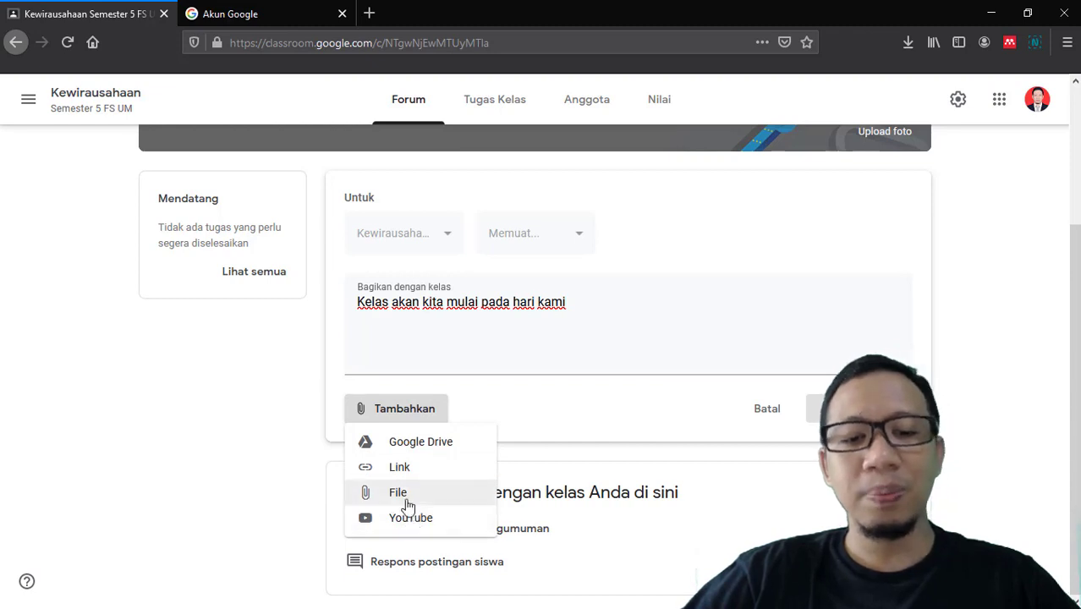
pyautogui.click(420, 452)
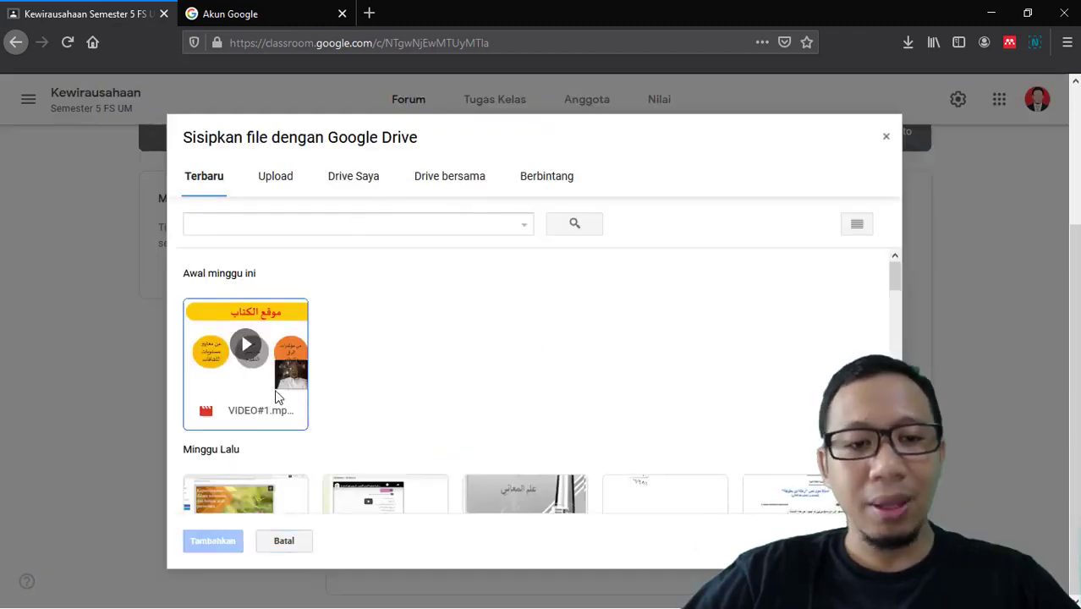
pyautogui.click(285, 344)
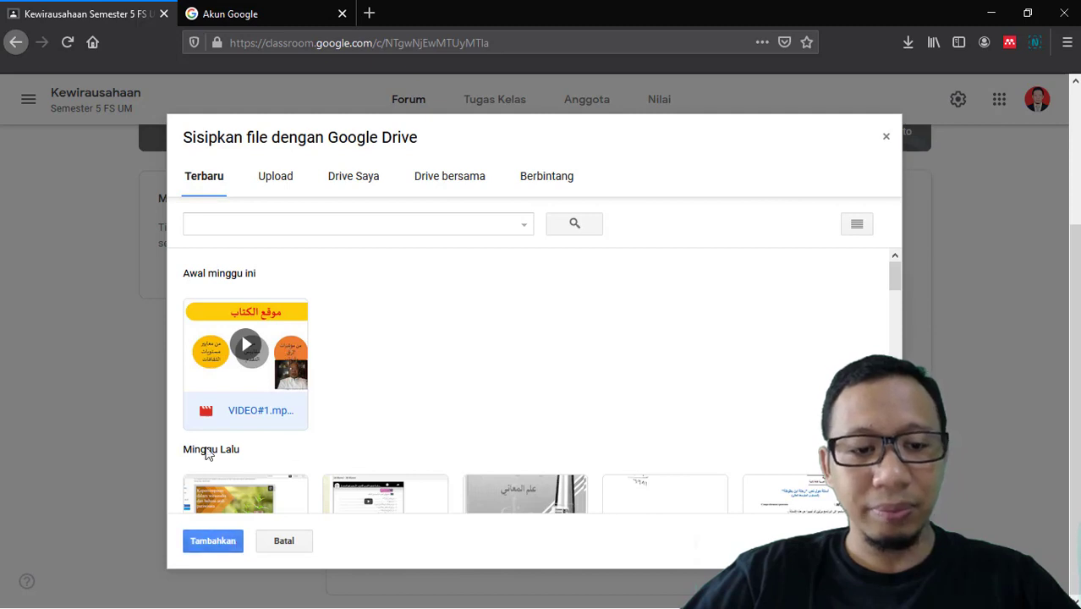
pyautogui.click(210, 542)
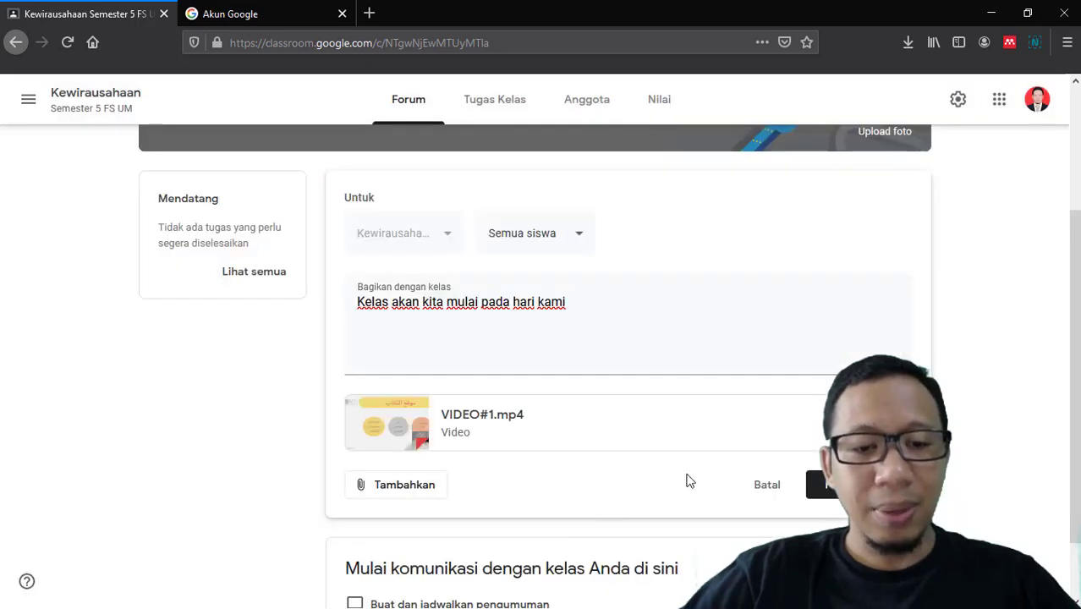
# Step: Search YouTube for "kewirausahaan" and attach the video "Technopreneurship: Proses Kewirausahaan" to the announcement
pyautogui.scroll(-1, 472, 431)
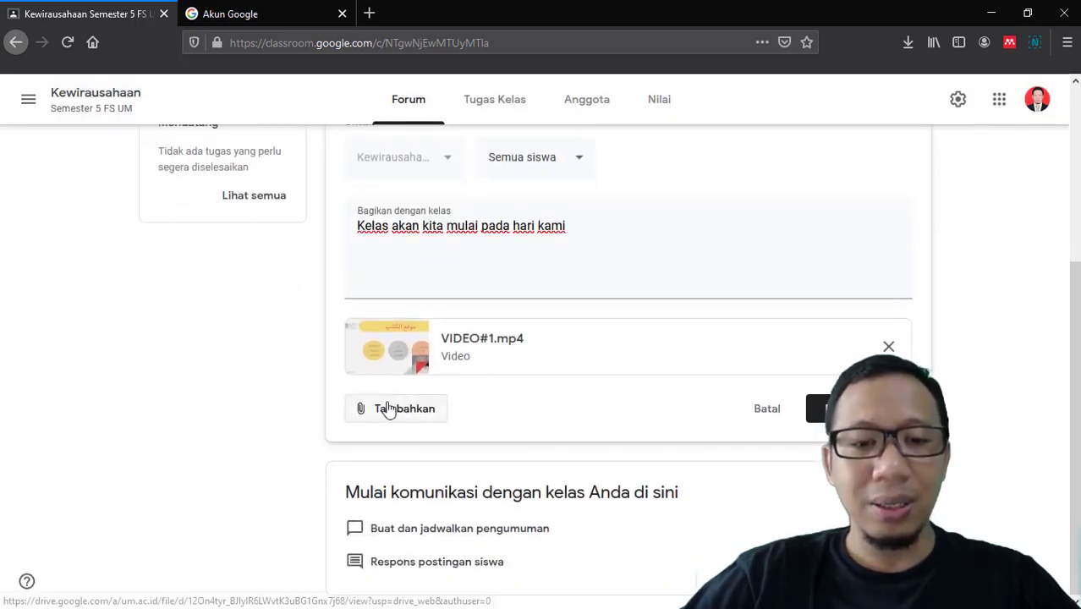
pyautogui.click(386, 407)
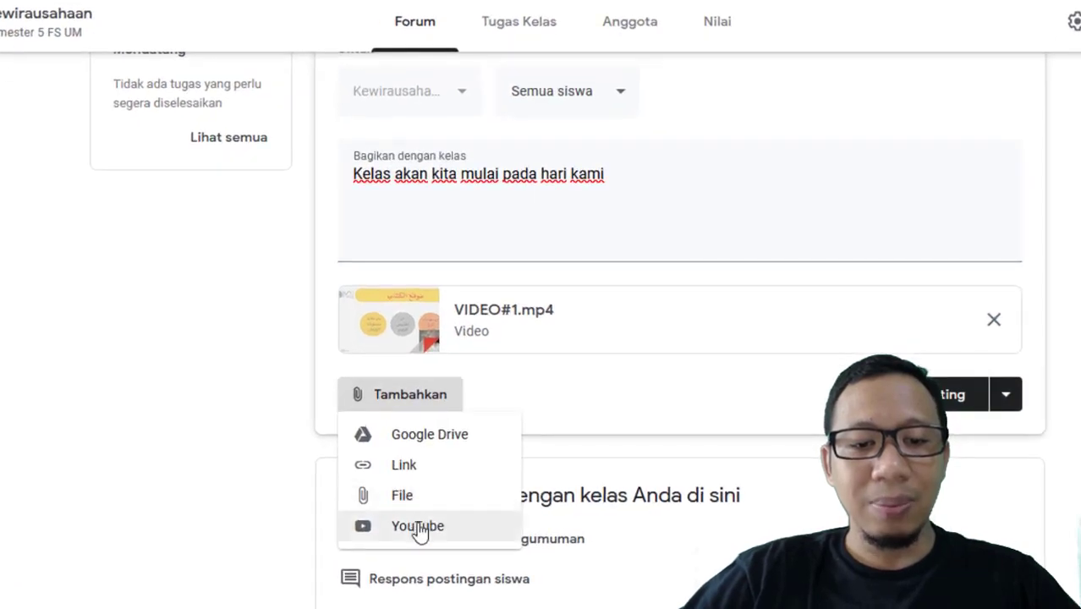
pyautogui.click(416, 524)
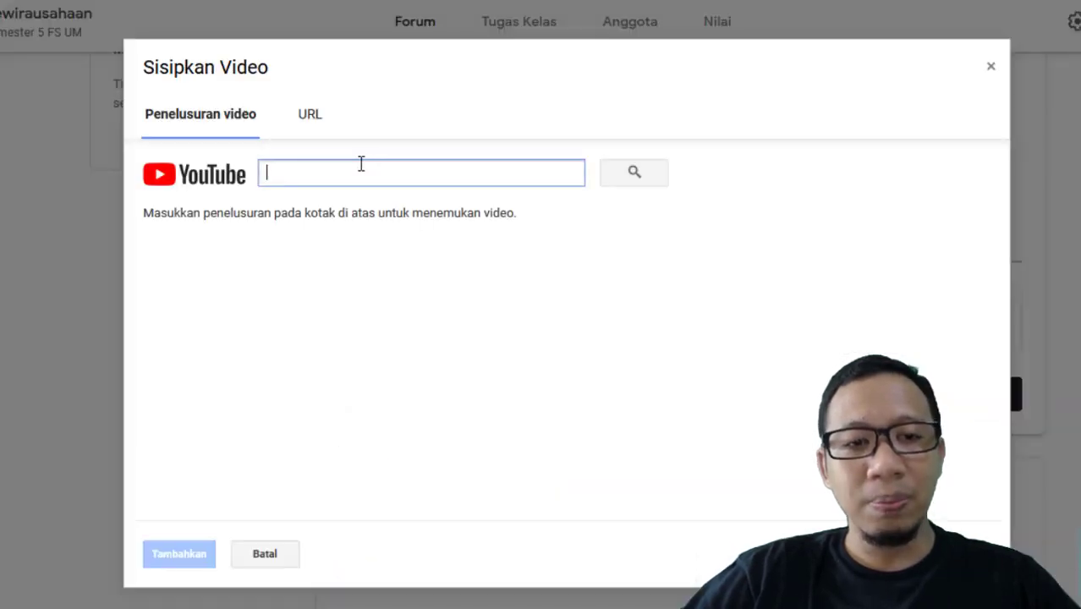
pyautogui.write('k')
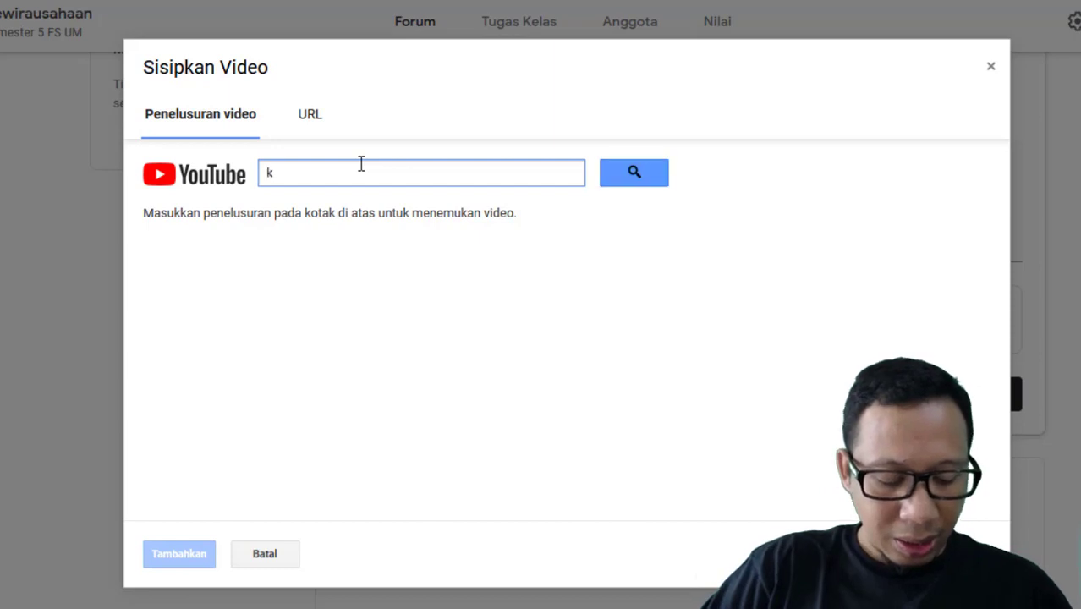
pyautogui.write('ewiraus')
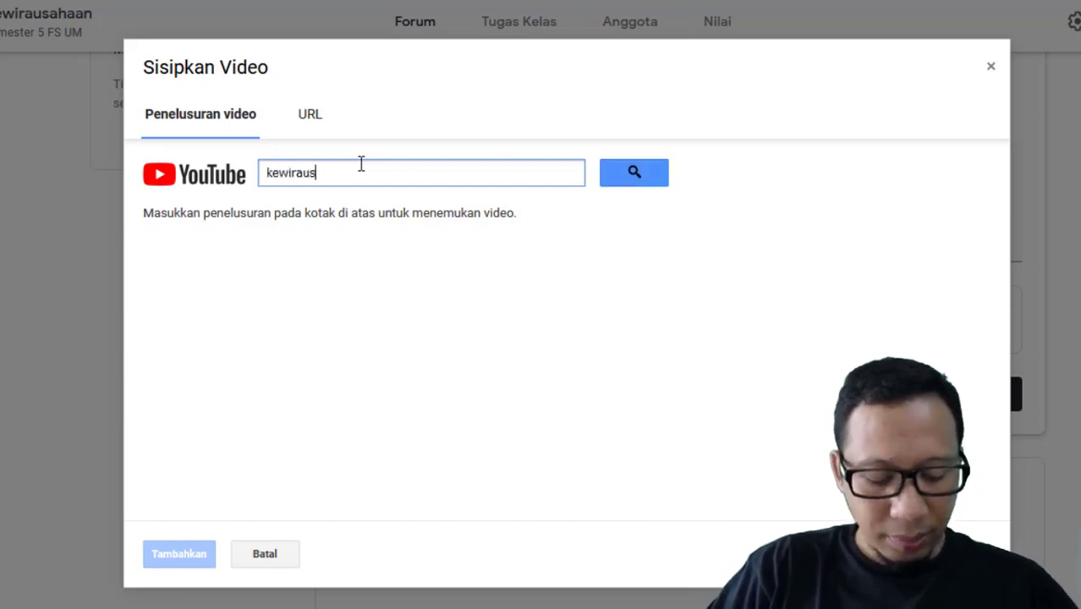
pyautogui.write('ahaan')
pyautogui.press('Return')
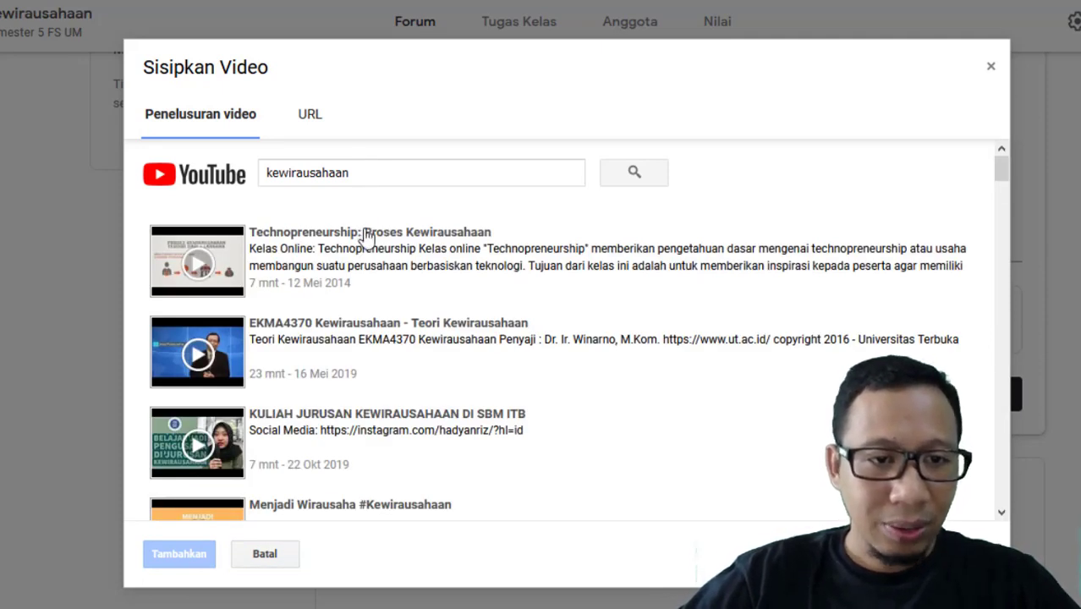
pyautogui.click(366, 239)
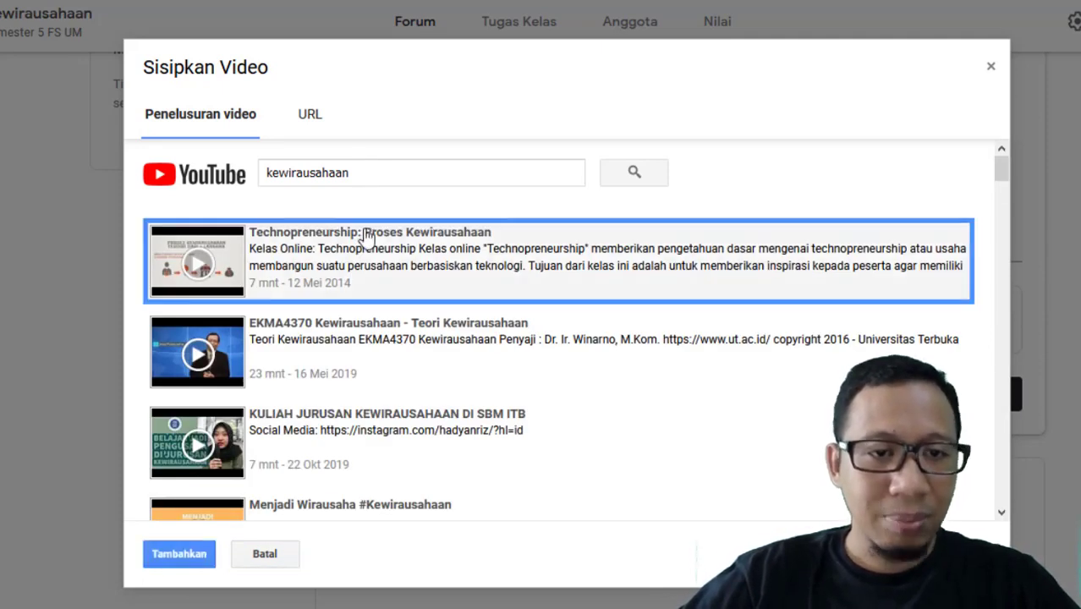
pyautogui.click(173, 554)
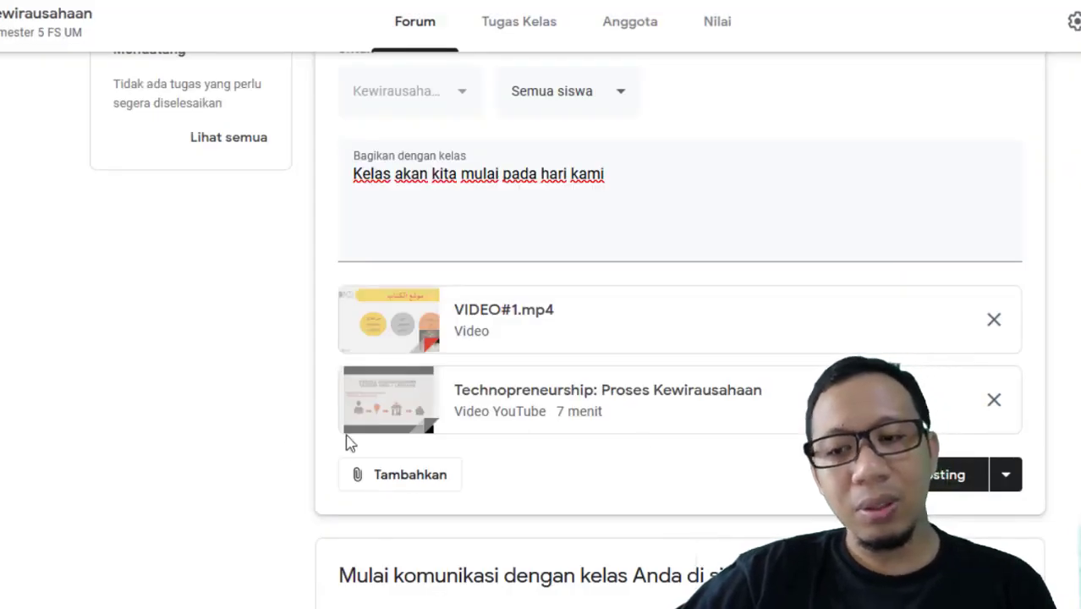
# Step: Publish the announcement, letting Classroom make and attach a Drive copy of VIDEO#1.mp4, and review the post on the Forum page
pyautogui.click(947, 488)
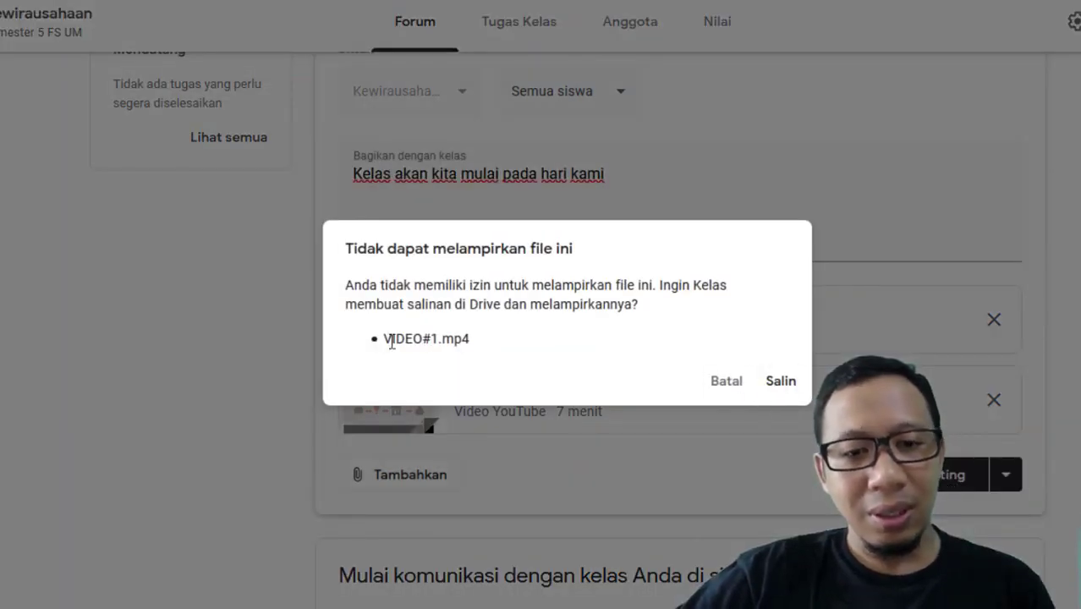
pyautogui.click(780, 382)
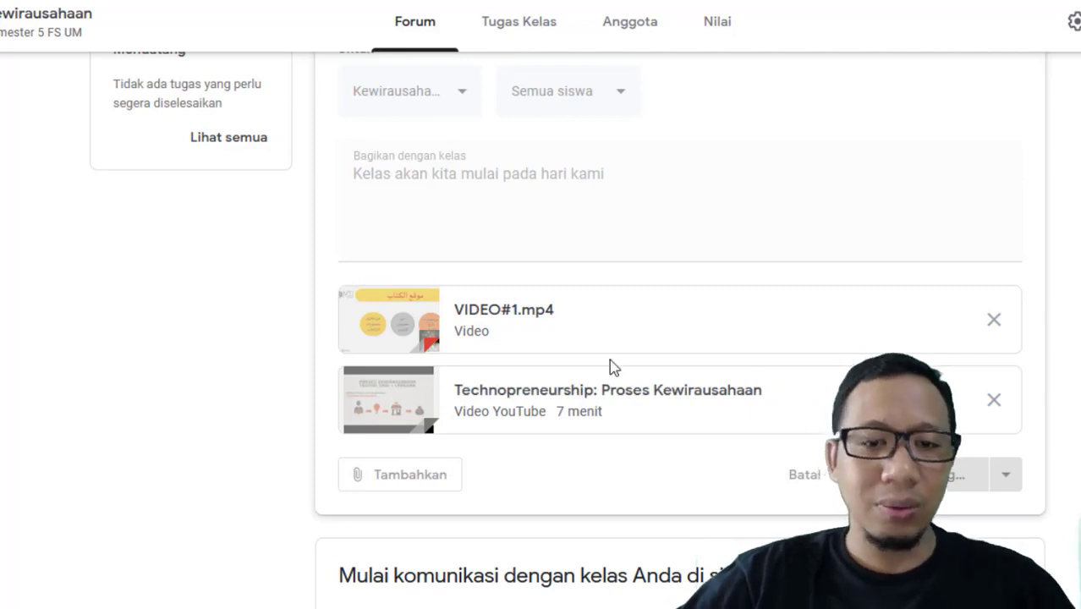
pyautogui.scroll(-1, 749, 360)
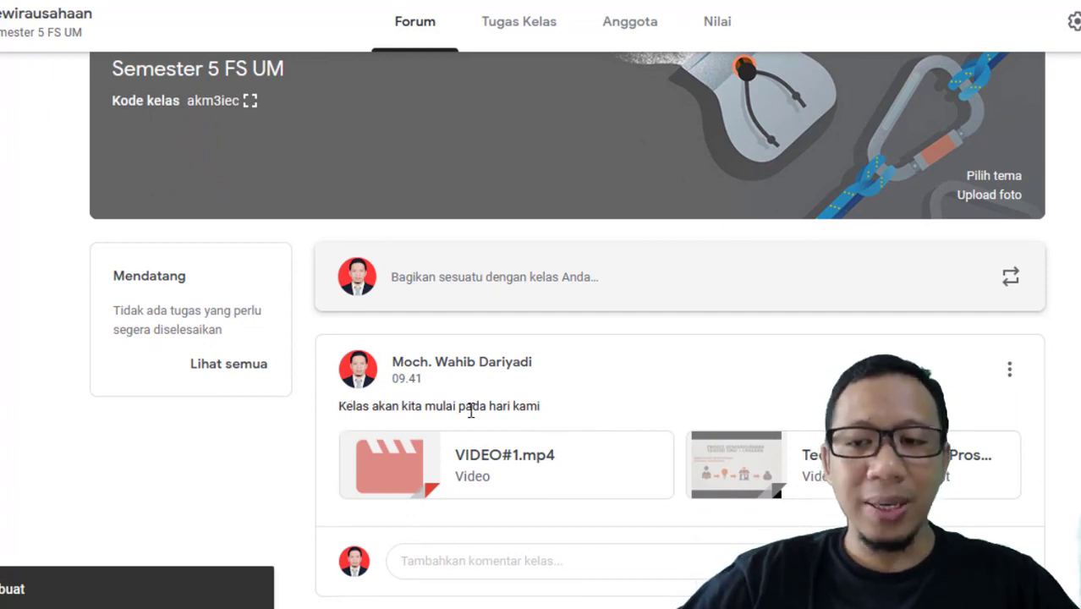
pyautogui.scroll(1, 592, 334)
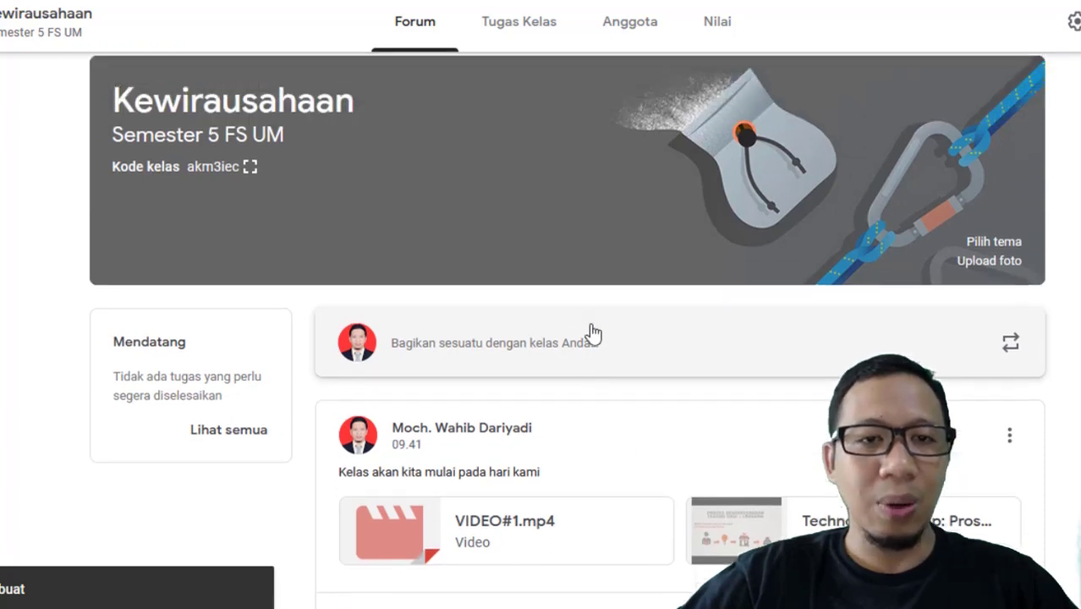
pyautogui.scroll(-1, 435, 591)
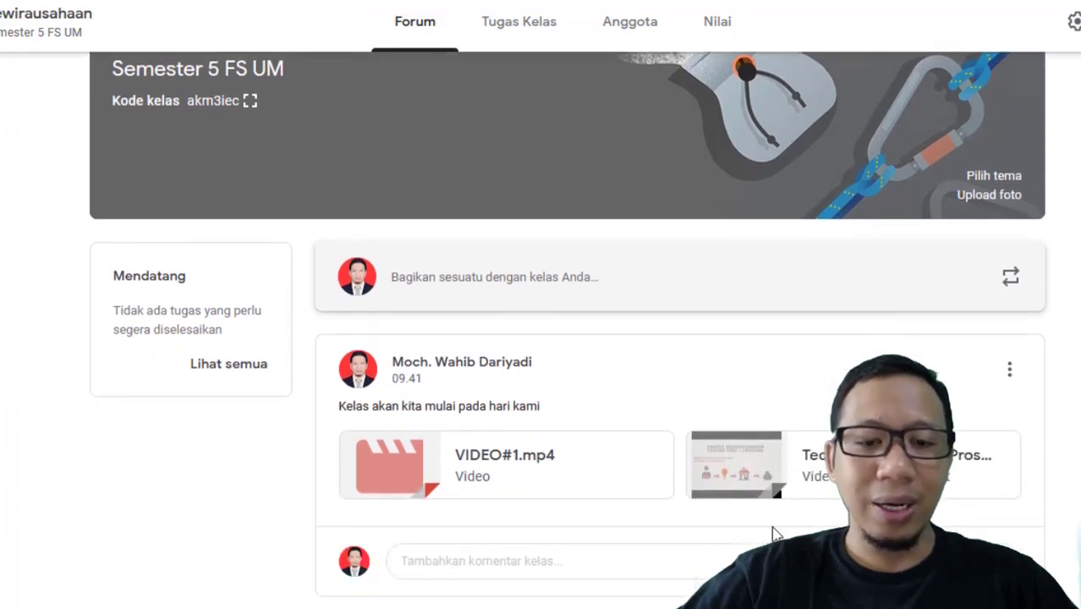
# Step: Switch to the student's Kewirausahaan class in Edge and reload the Forum page to view the new announcement
pyautogui.click(427, 564)
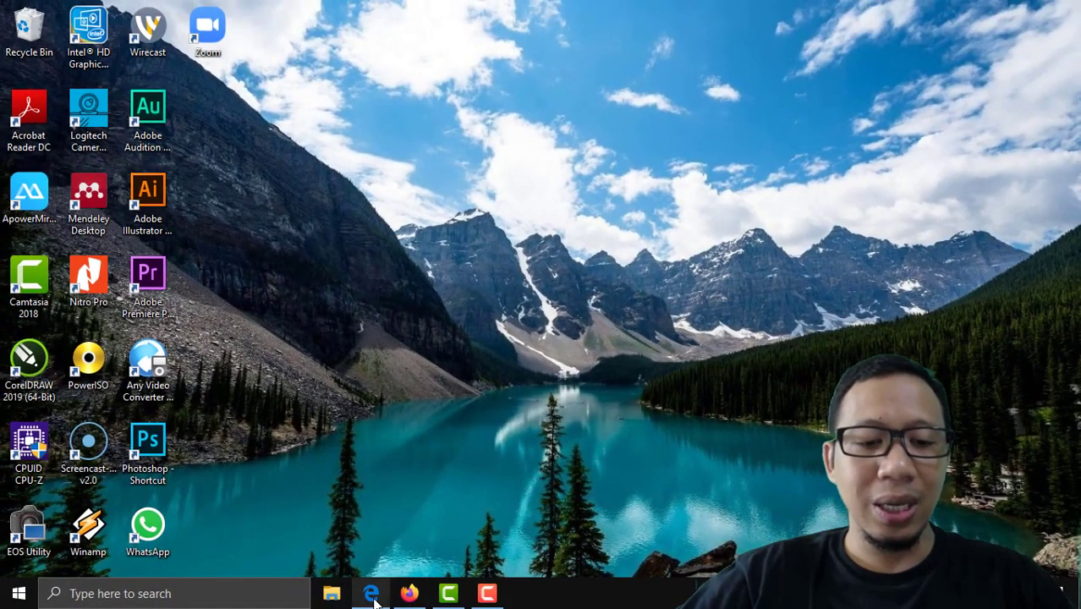
pyautogui.click(371, 594)
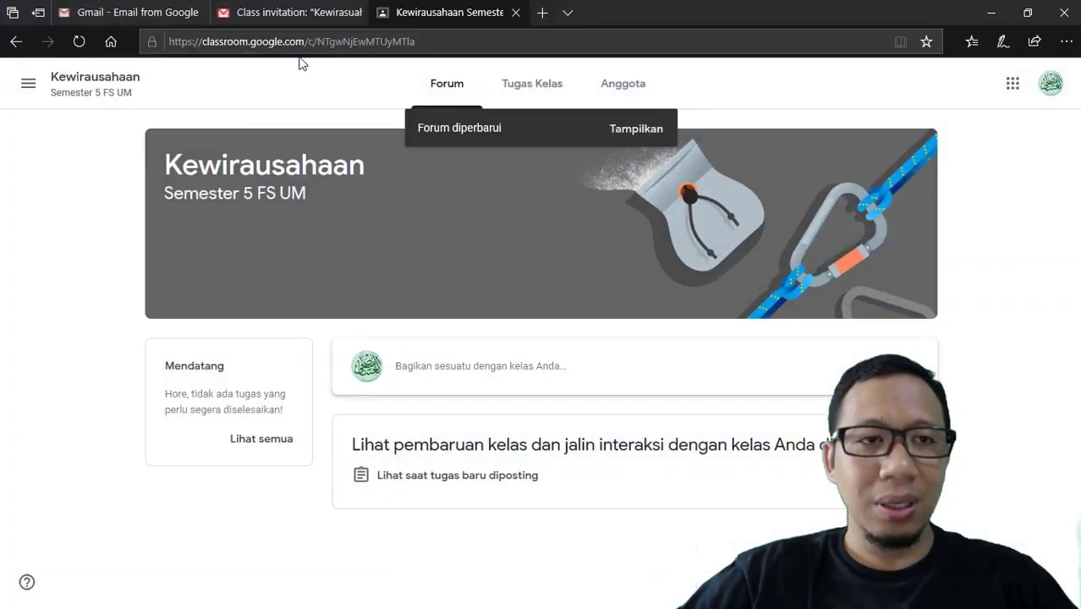
pyautogui.click(77, 43)
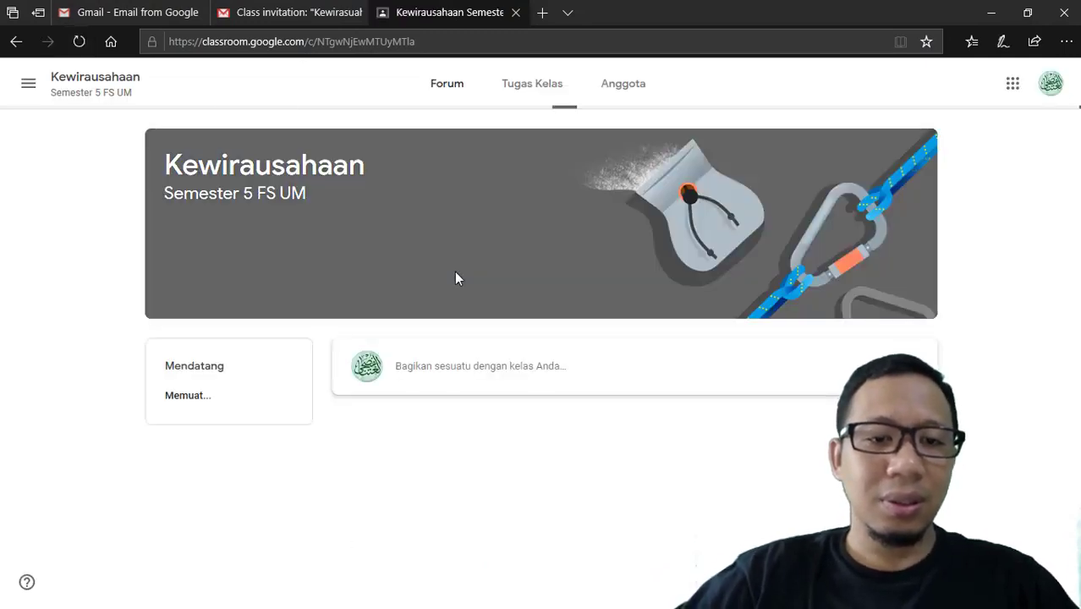
pyautogui.scroll(-1, 506, 420)
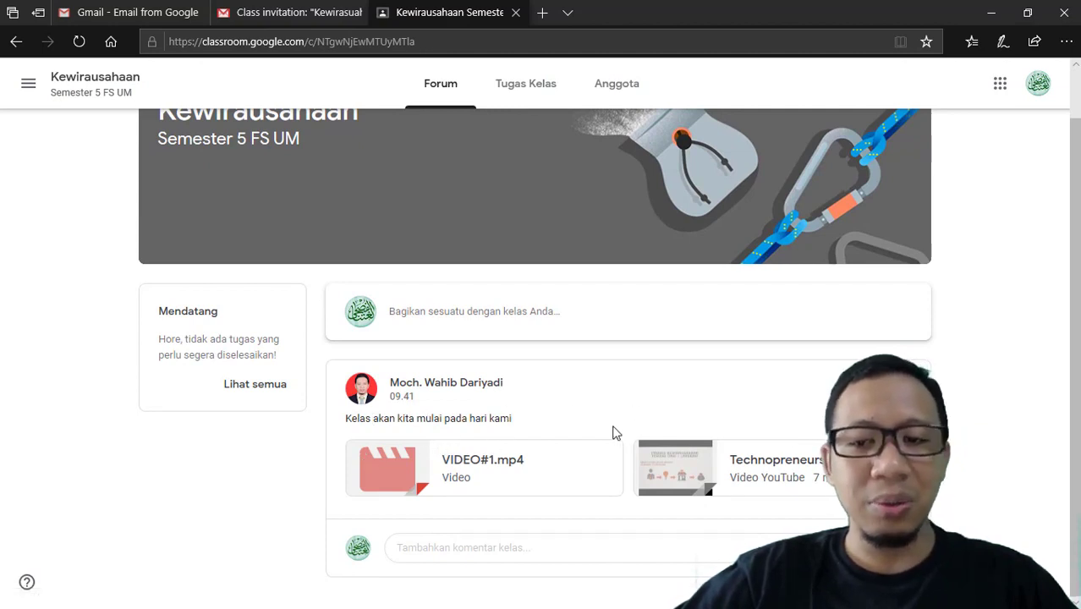
# Step: Post the class comment "siap Bapak" under the announcement as the student
pyautogui.click(417, 547)
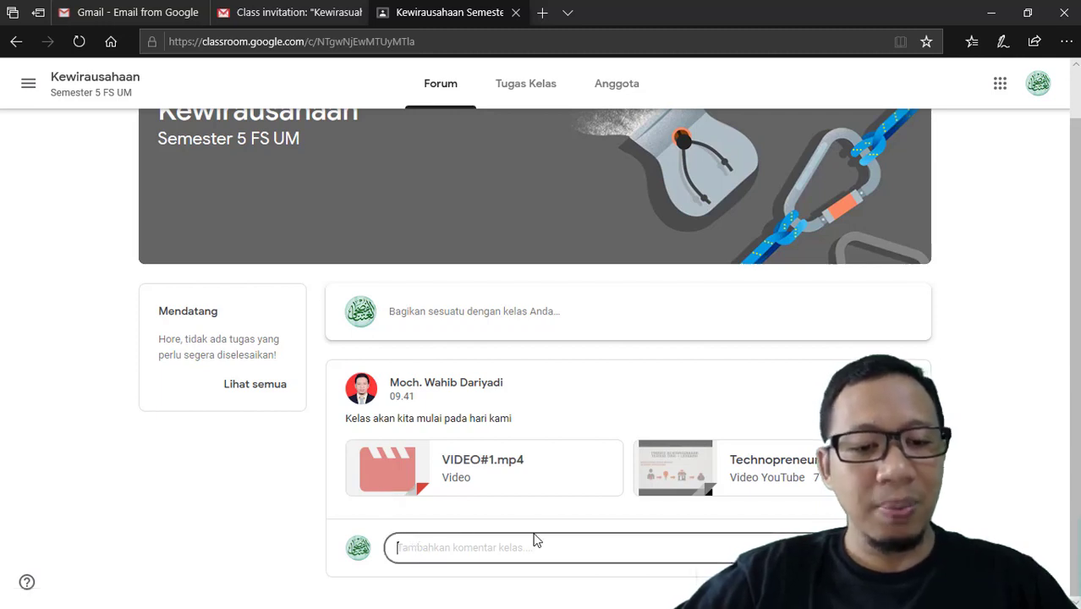
pyautogui.write('siap ')
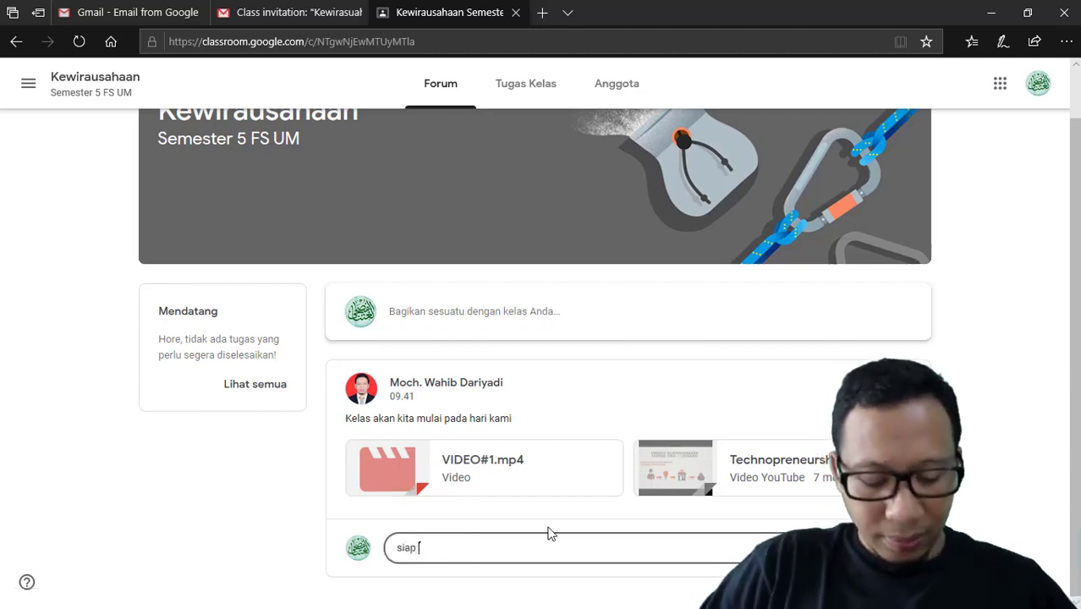
pyautogui.write('Bapak')
pyautogui.press('Return')
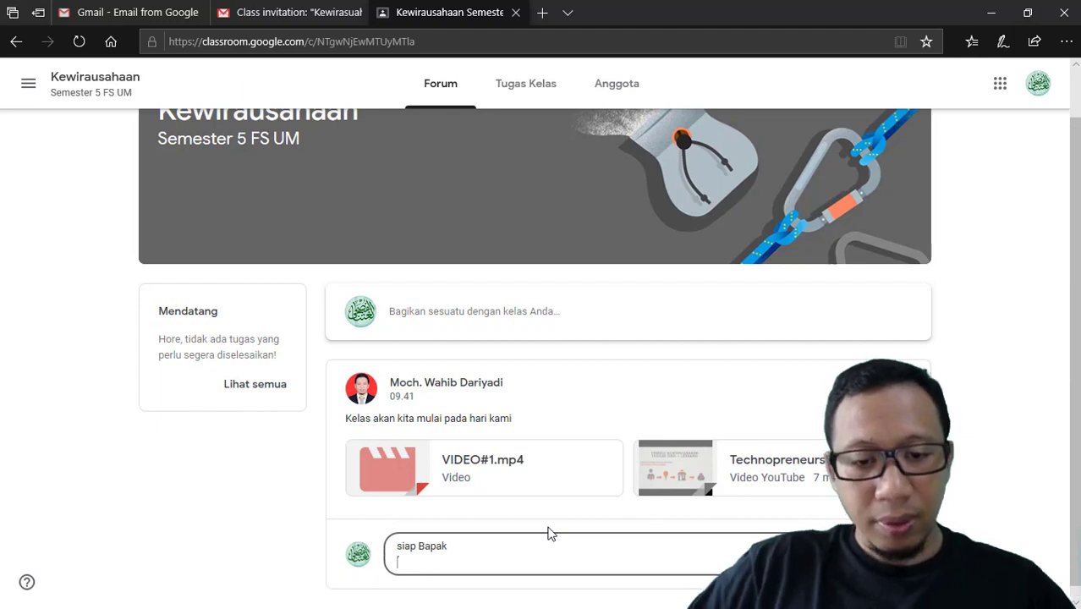
pyautogui.click(905, 554)
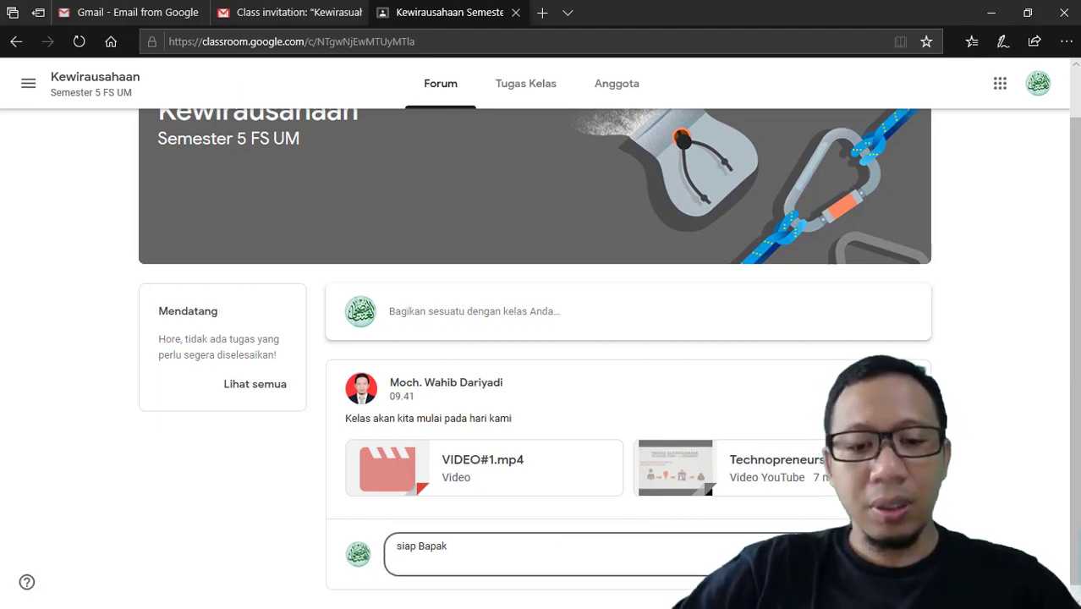
pyautogui.scroll(-2, 904, 554)
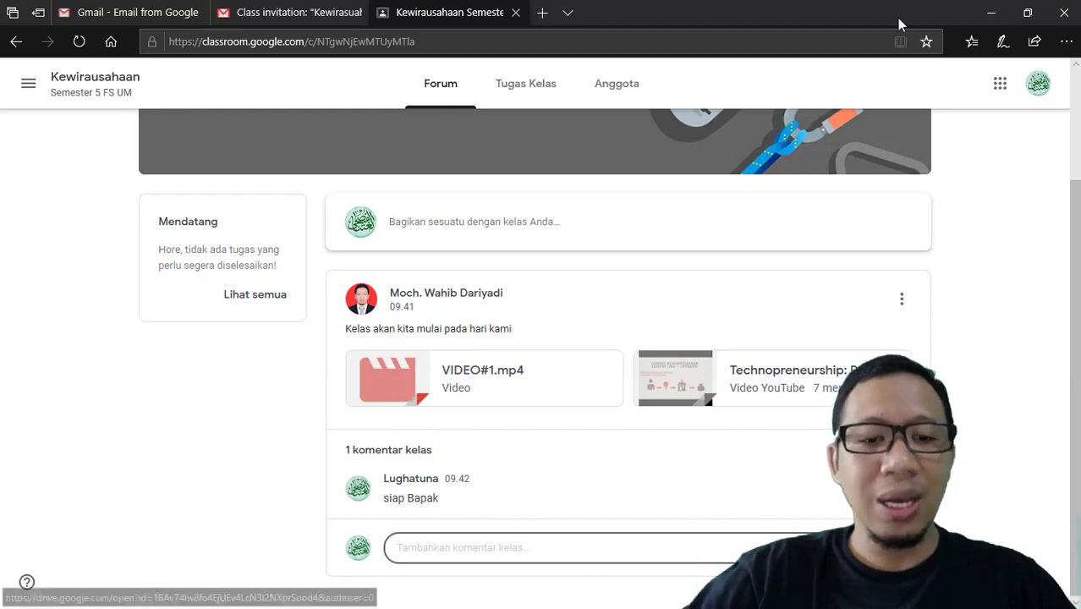
# Step: Switch back to the teacher's class in Firefox, reload the Forum, and review the student's comment under the announcement
pyautogui.click(989, 10)
pyautogui.moveTo(362, 599)
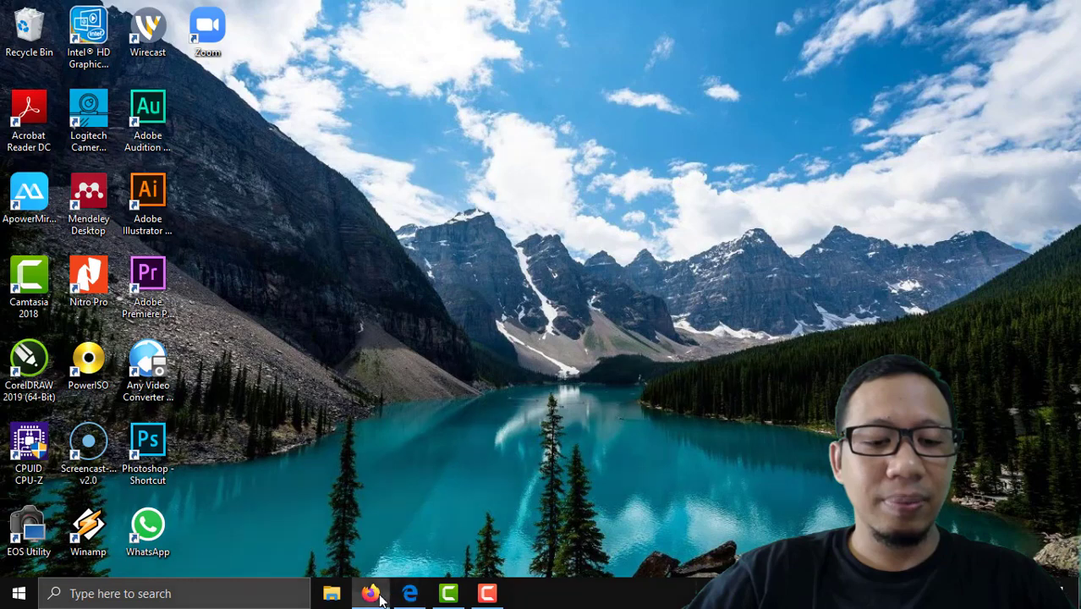
pyautogui.click(408, 594)
pyautogui.click(68, 43)
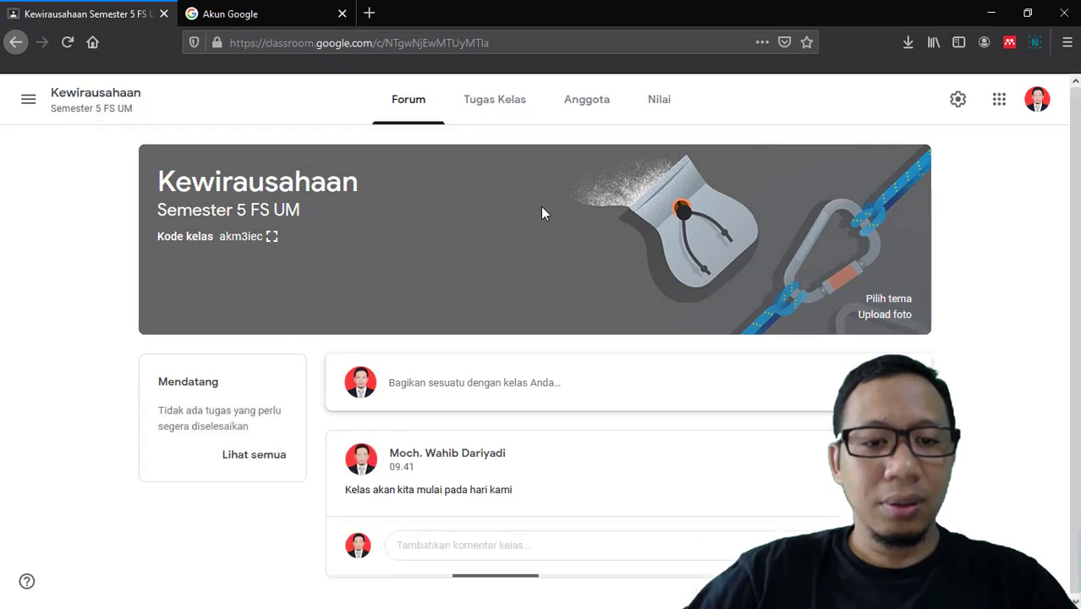
pyautogui.scroll(-3, 660, 336)
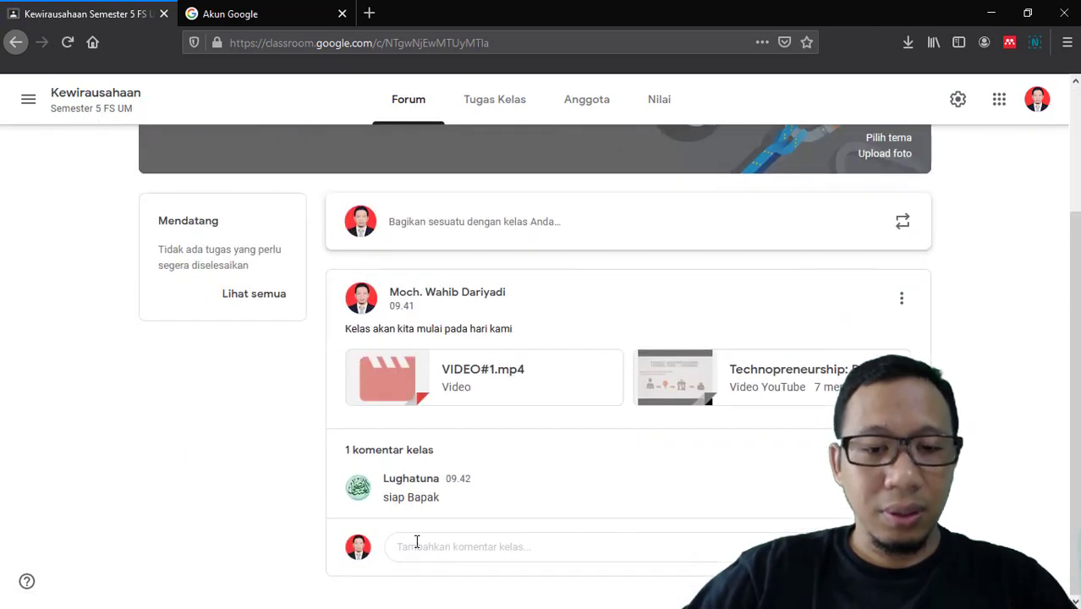
pyautogui.doubleClick(389, 499)
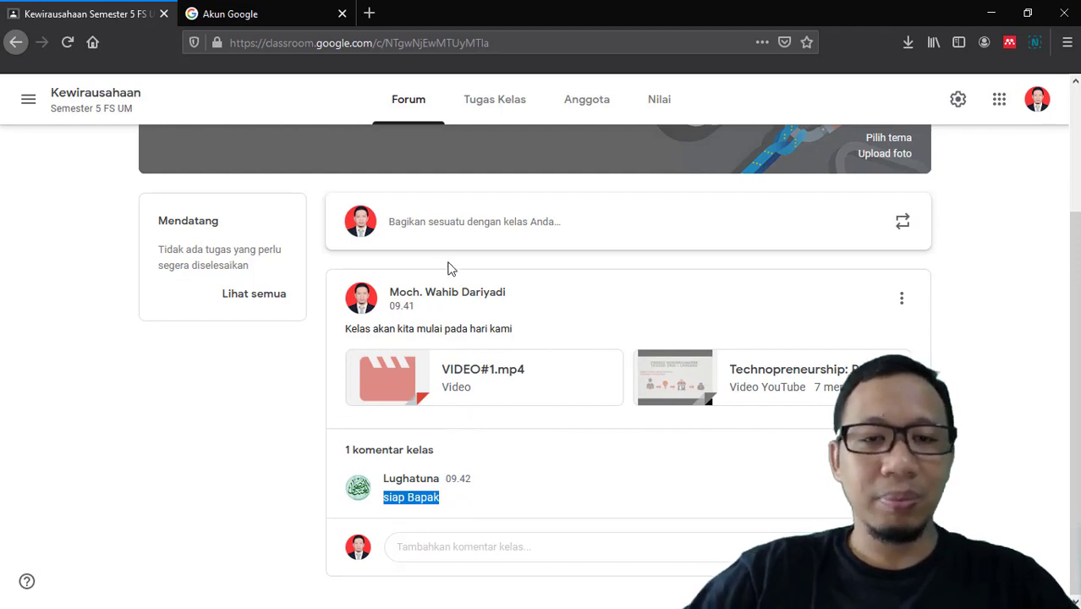
pyautogui.scroll(3, 451, 268)
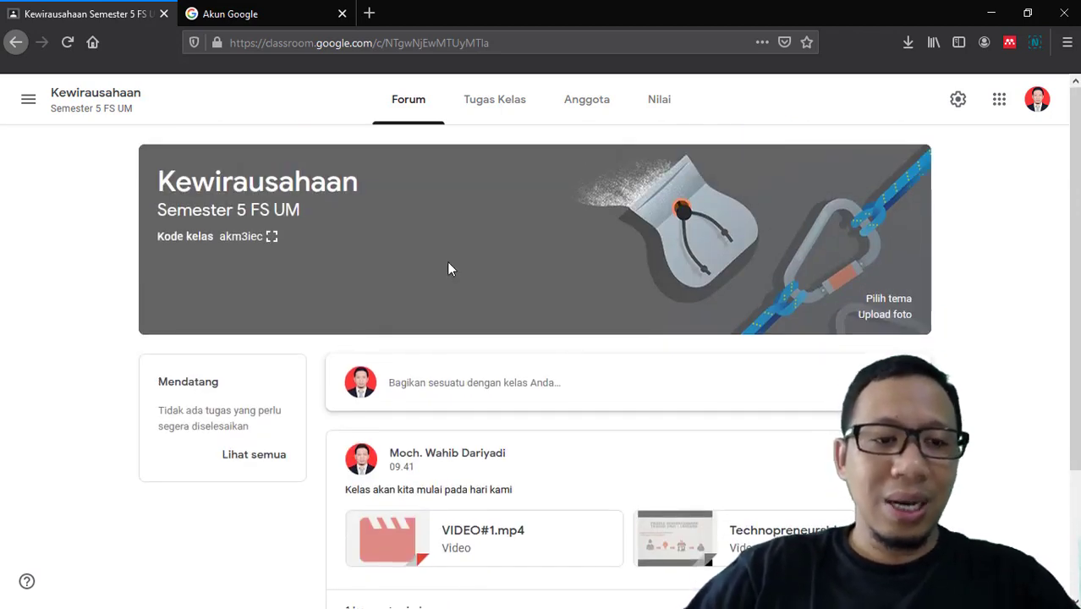
# Step: Add the topic "Pertemuan 1 : Definisi kewirasuahaan" to the class's Tugas Kelas page
pyautogui.click(478, 112)
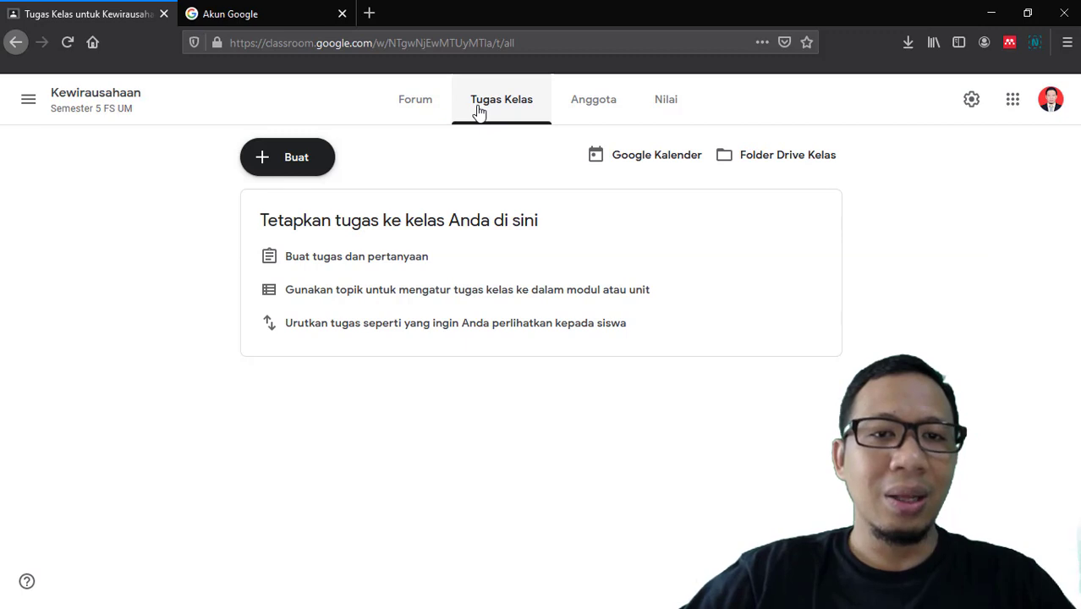
pyautogui.click(311, 165)
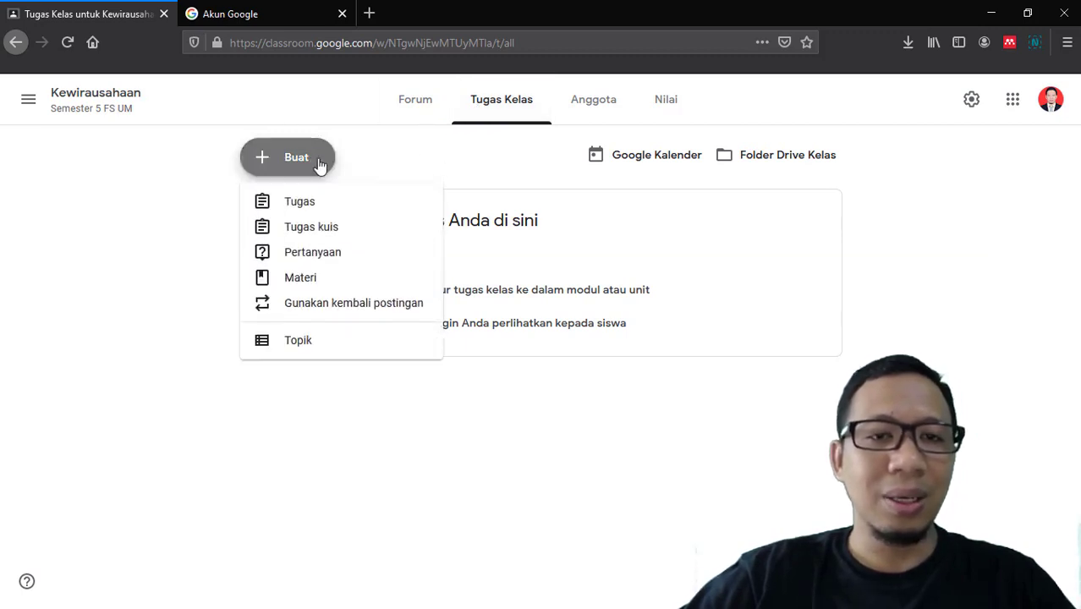
pyautogui.click(416, 155)
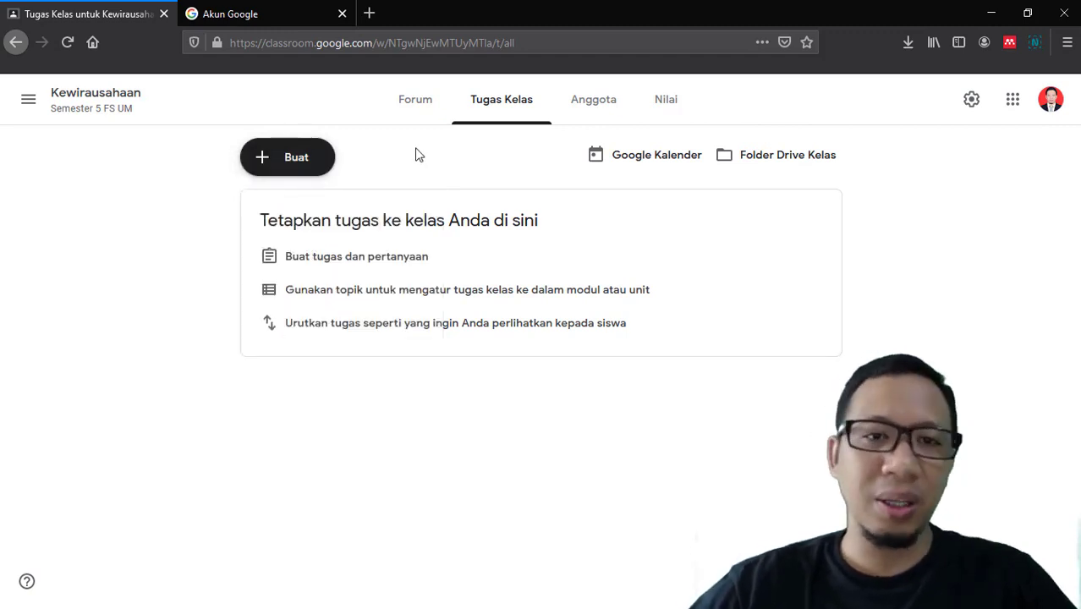
pyautogui.click(330, 165)
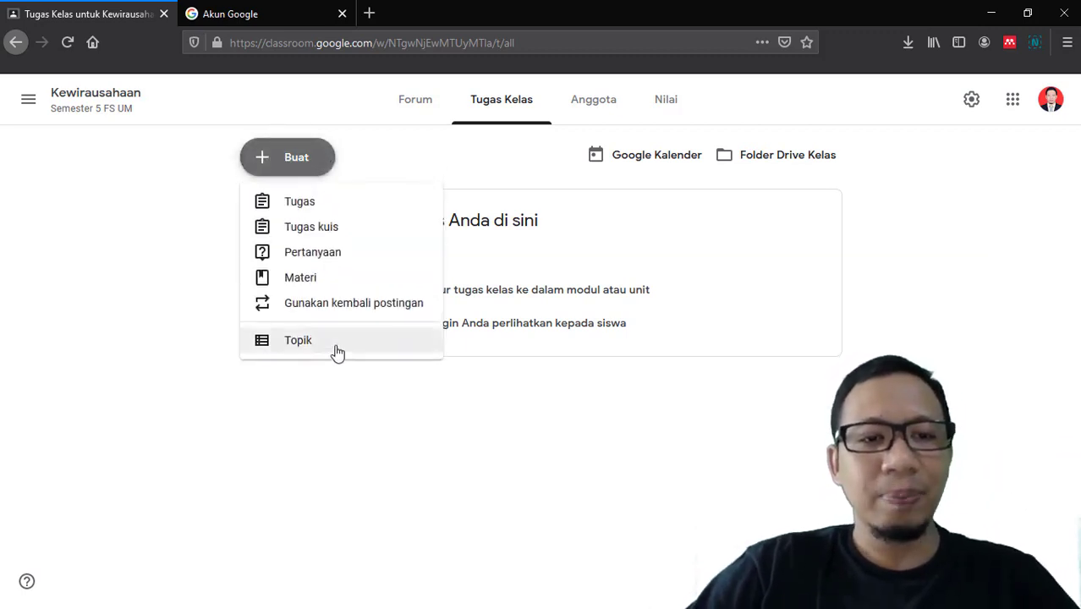
pyautogui.click(298, 340)
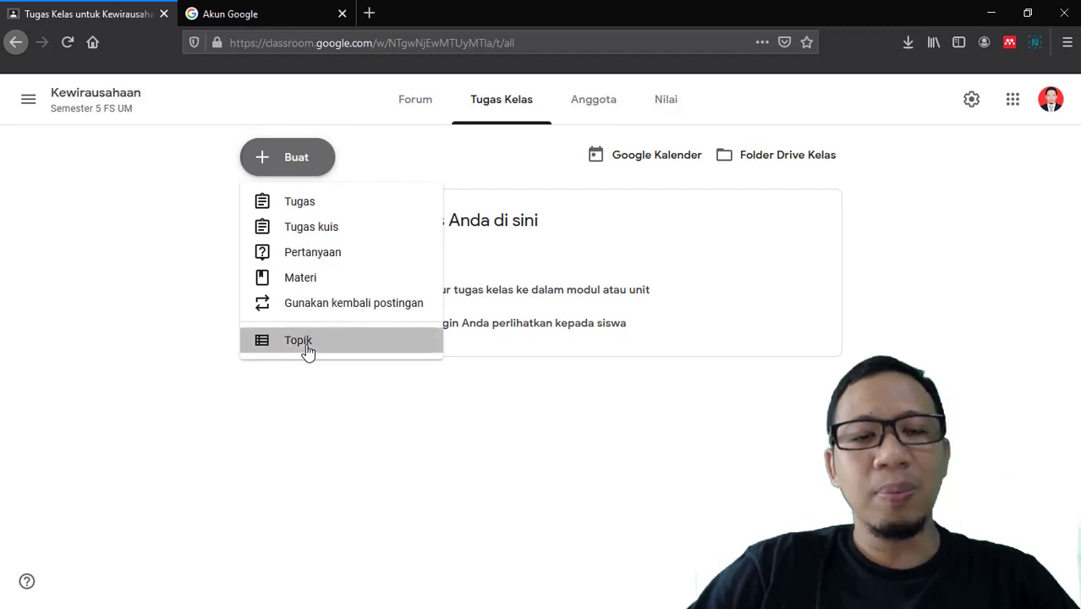
pyautogui.write('Pertemuan 1 : Definisi')
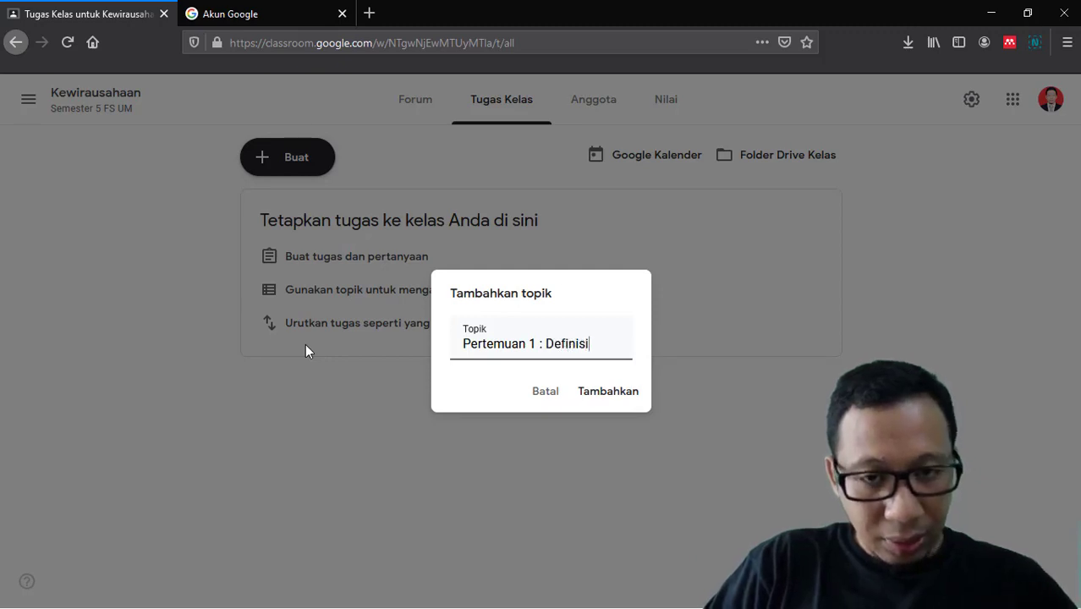
pyautogui.write('rasuahaan')
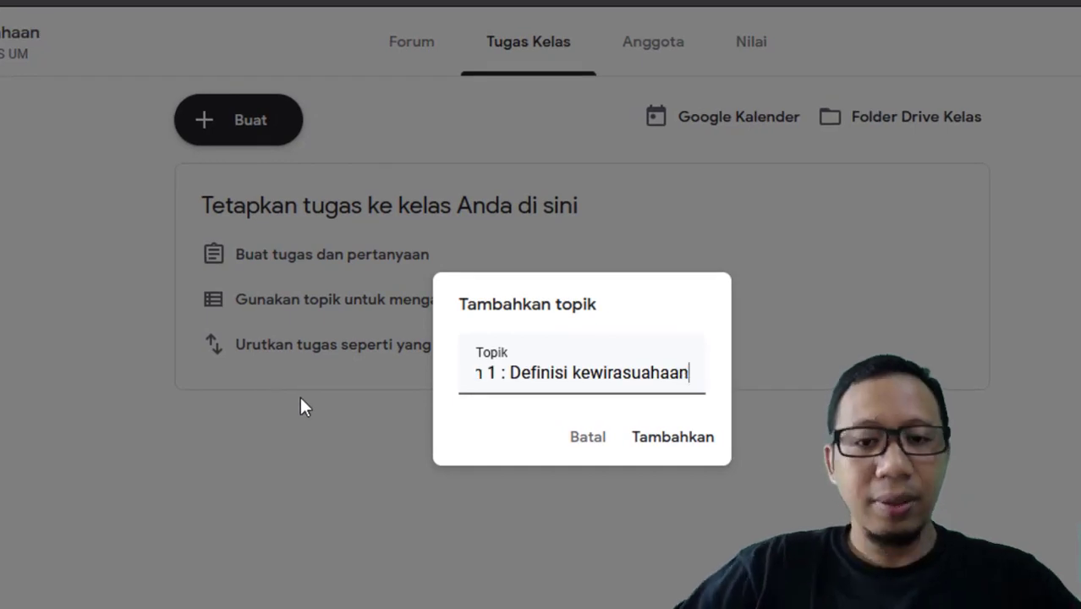
pyautogui.click(682, 454)
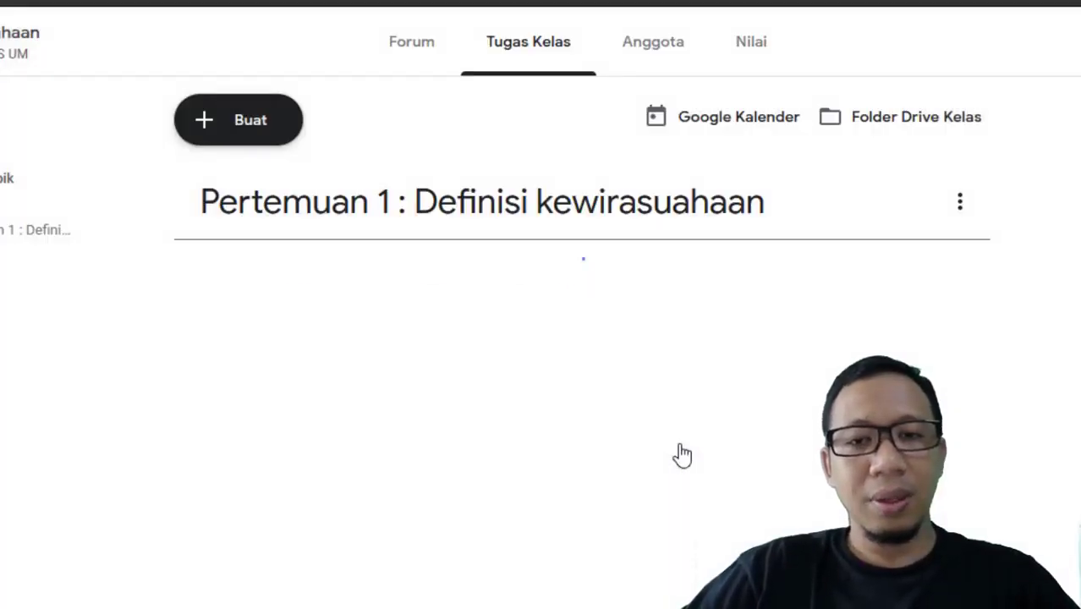
# Step: Add a second topic named "Pertemuan 2: Hakikat Wirasuaha" and dismiss the tip about reordering classwork
pyautogui.click(260, 127)
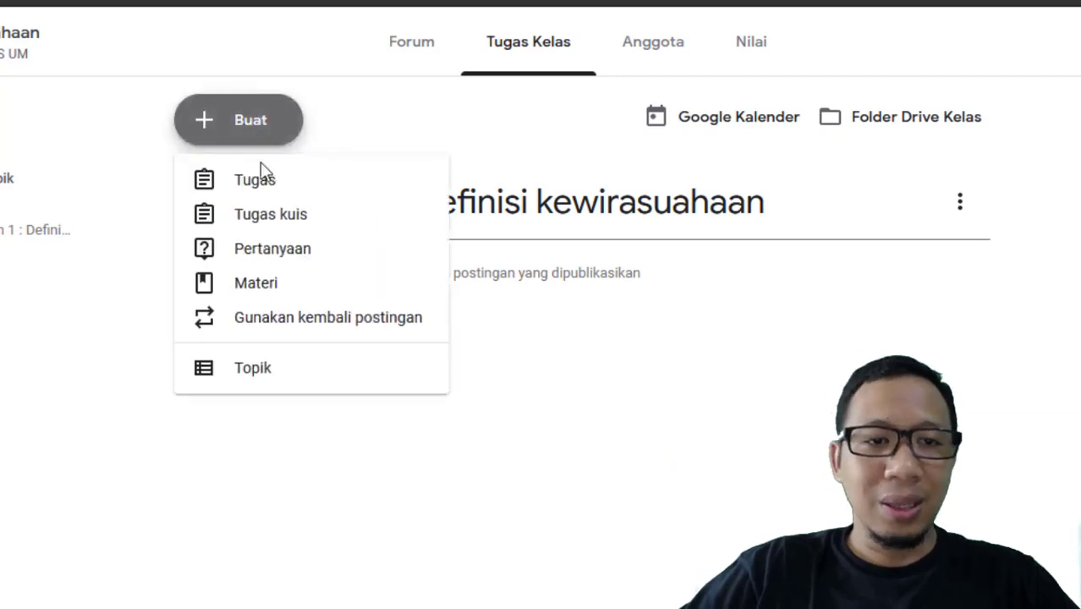
pyautogui.click(357, 367)
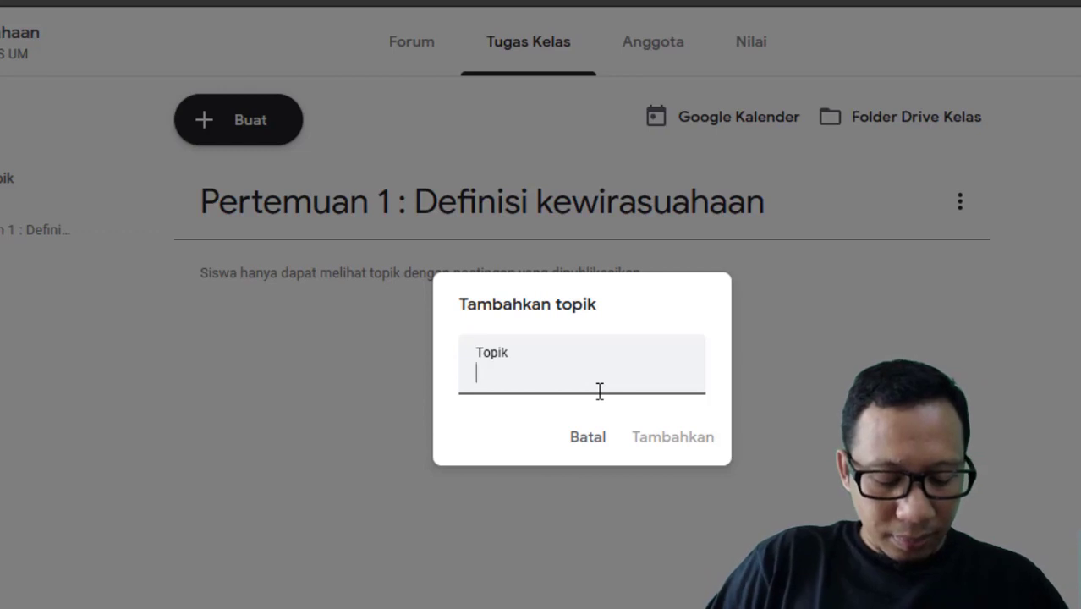
pyautogui.write('Per')
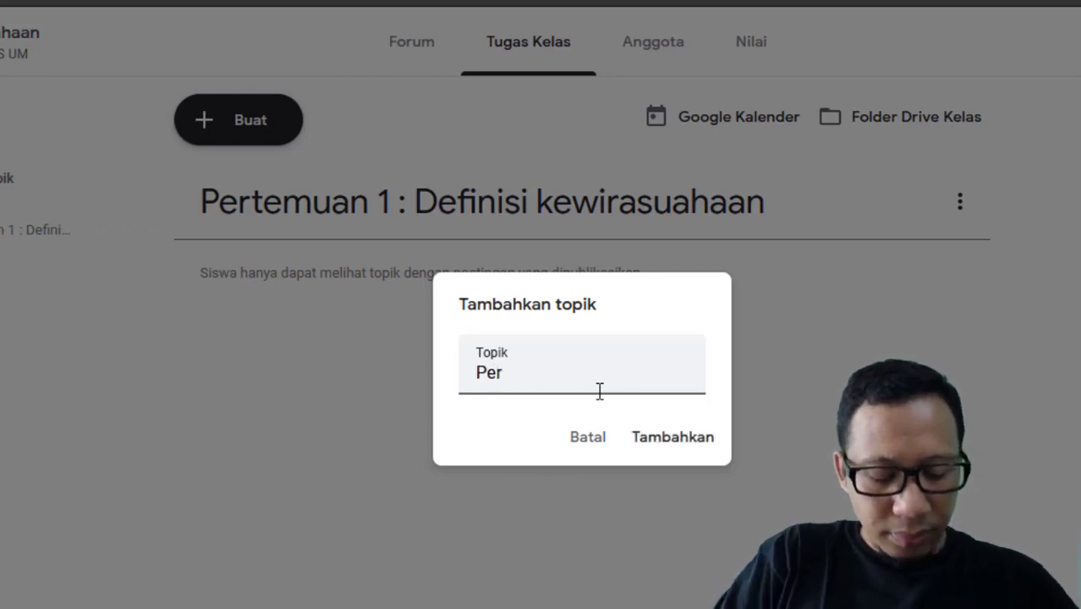
pyautogui.write('temuan 2: Hakikat Wirasuaha')
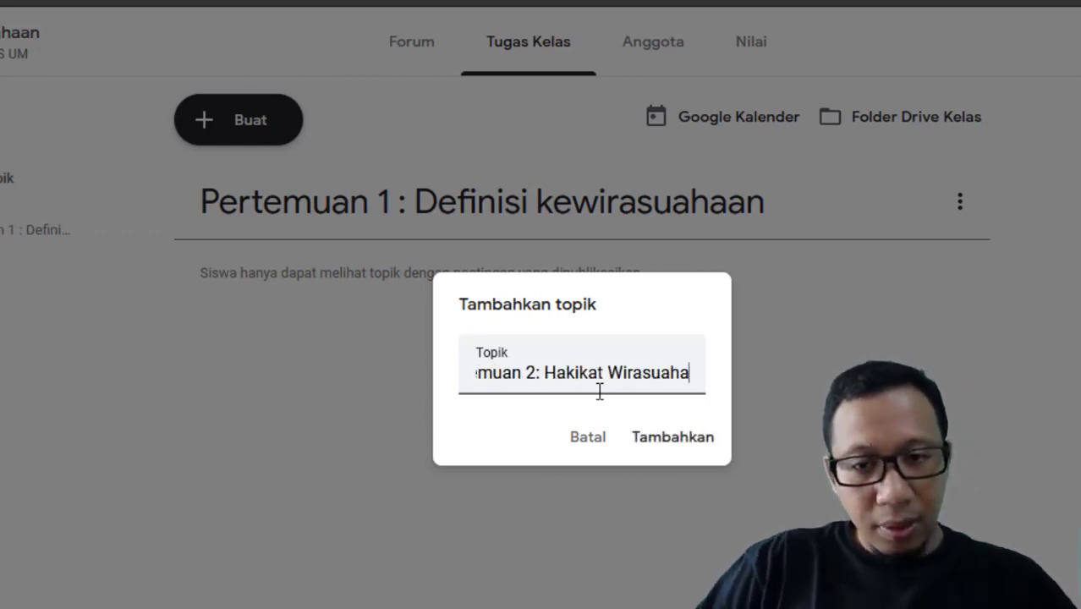
pyautogui.click(688, 443)
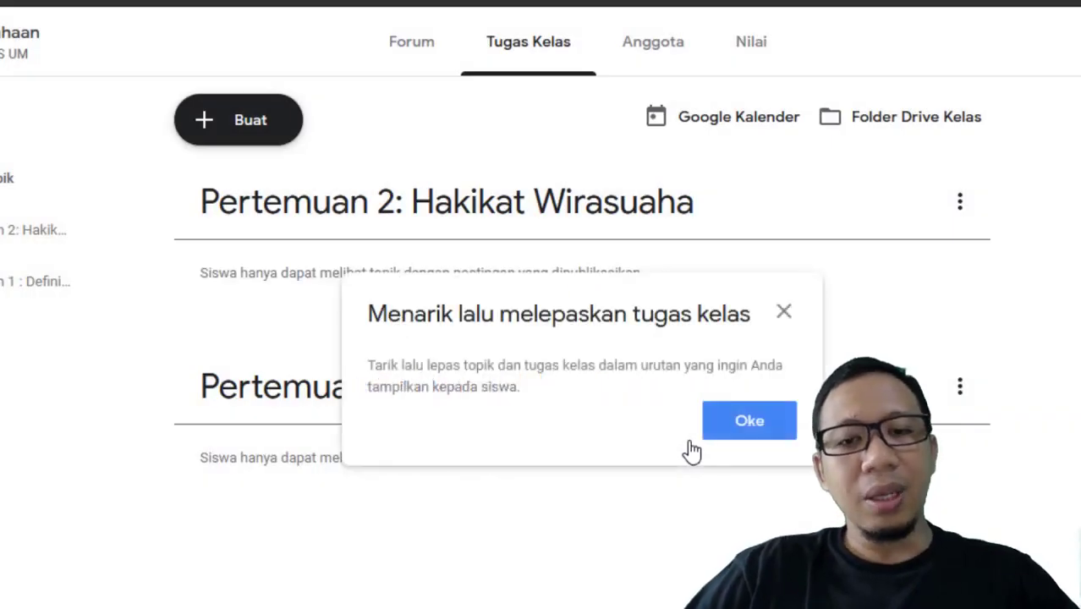
pyautogui.click(784, 315)
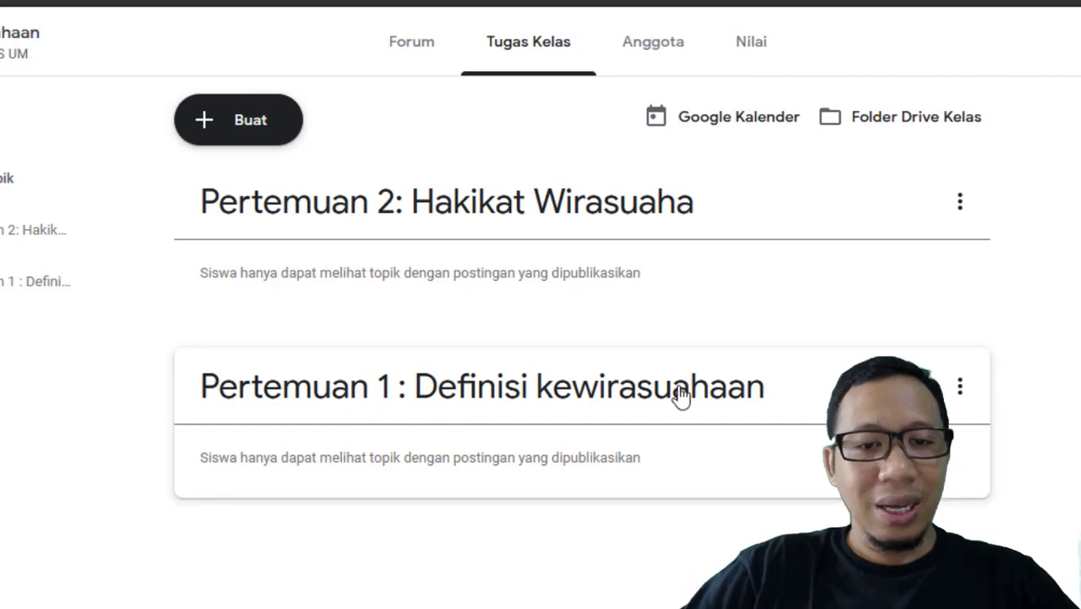
# Step: Try out reordering the two topics, leaving Pertemuan 1 above Pertemuan 2
pyautogui.moveTo(681, 393); pyautogui.dragTo(692, 175)
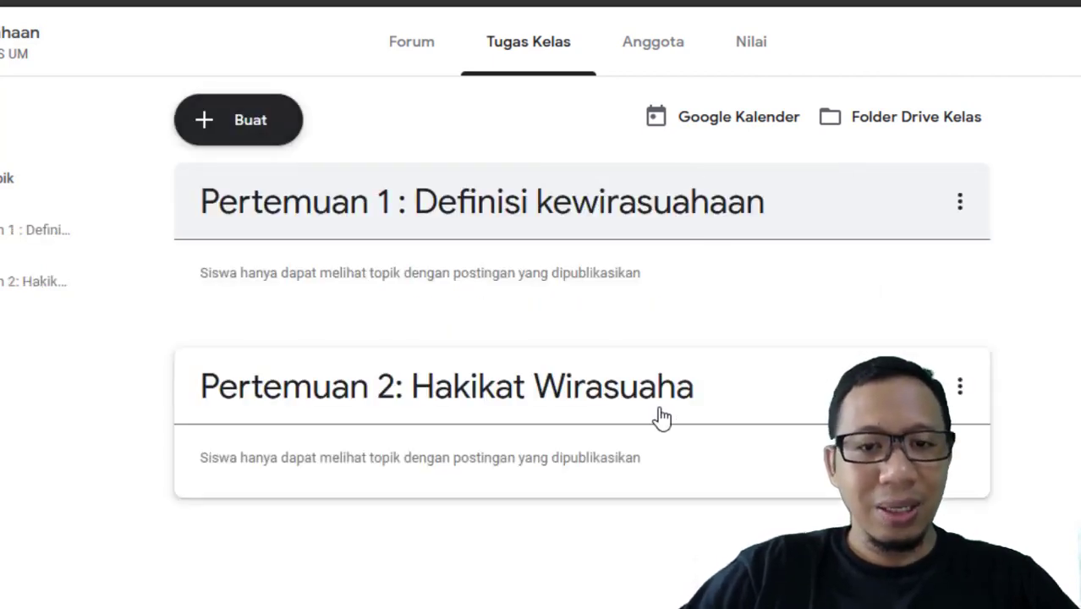
pyautogui.moveTo(659, 355); pyautogui.dragTo(645, 177)
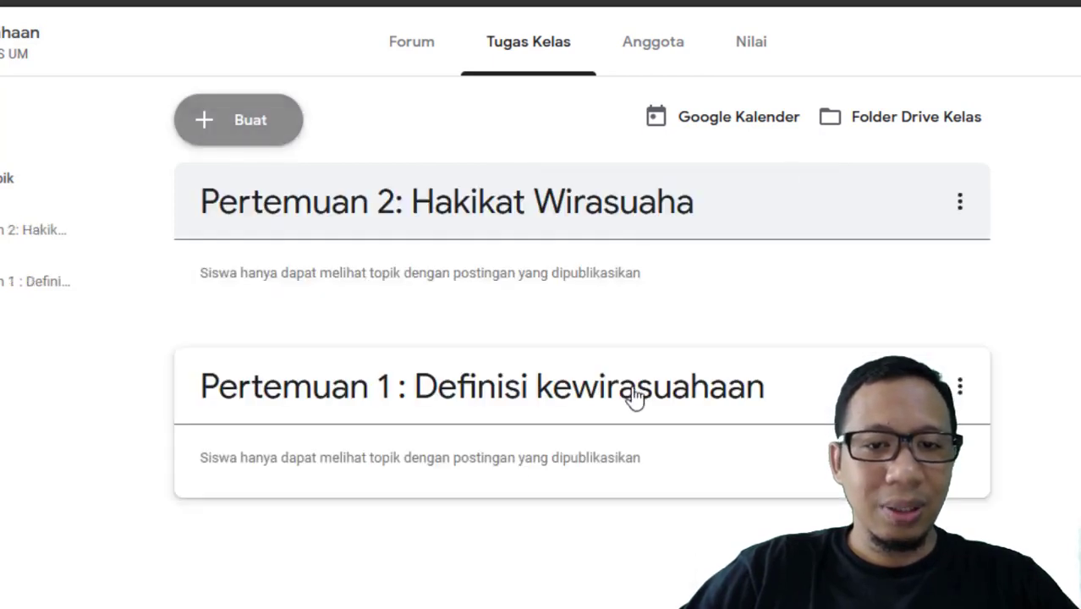
pyautogui.moveTo(632, 393); pyautogui.dragTo(634, 158)
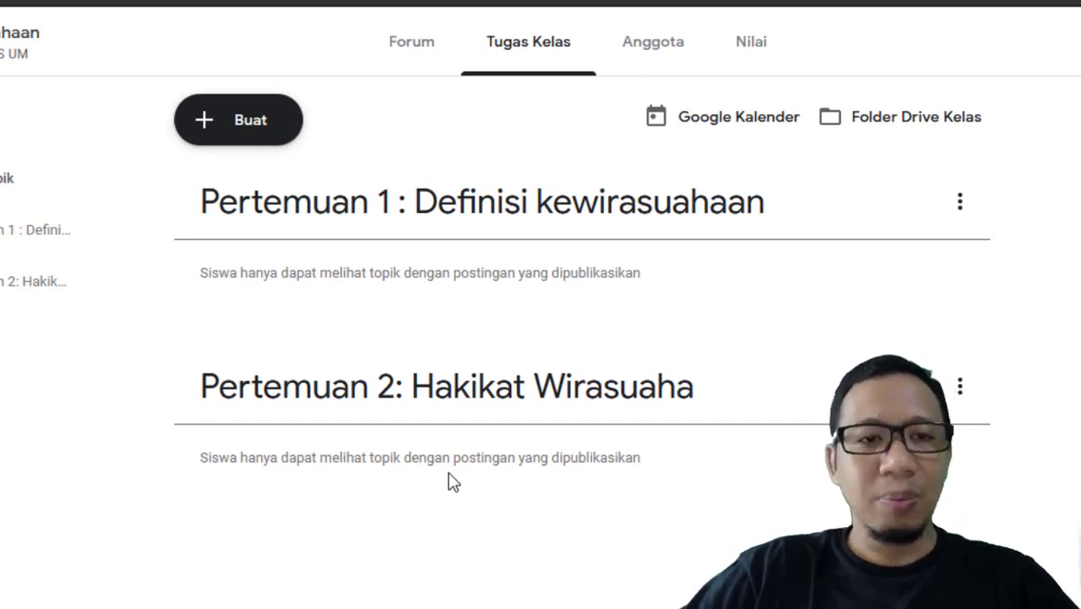
# Step: Create a new class material (Materi) titled "Definisi Wirausaha", dismissing the introductory tip and leaving the description empty
pyautogui.click(257, 124)
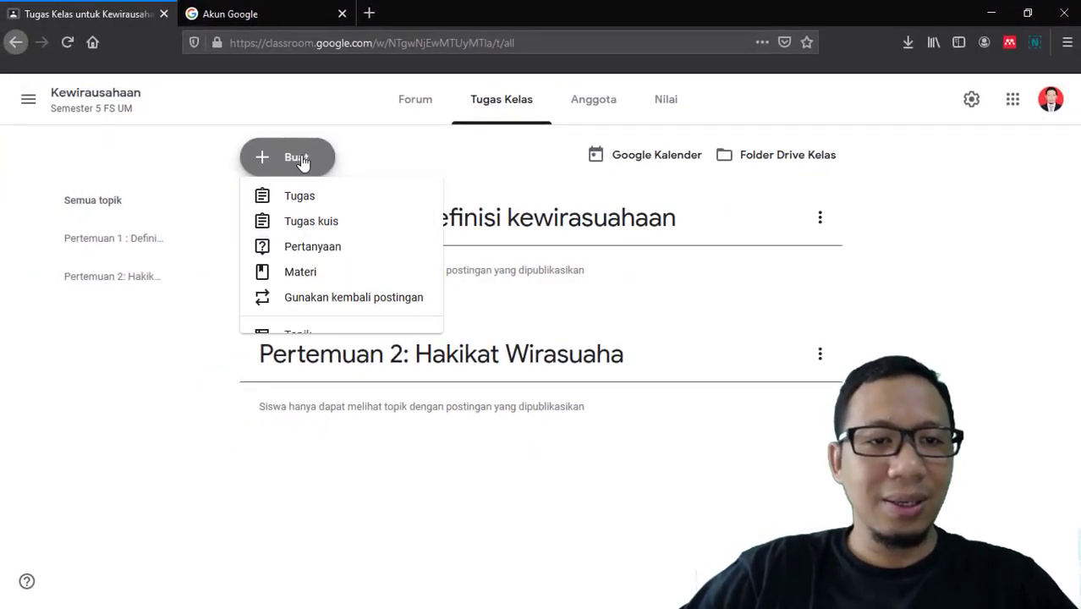
pyautogui.click(305, 287)
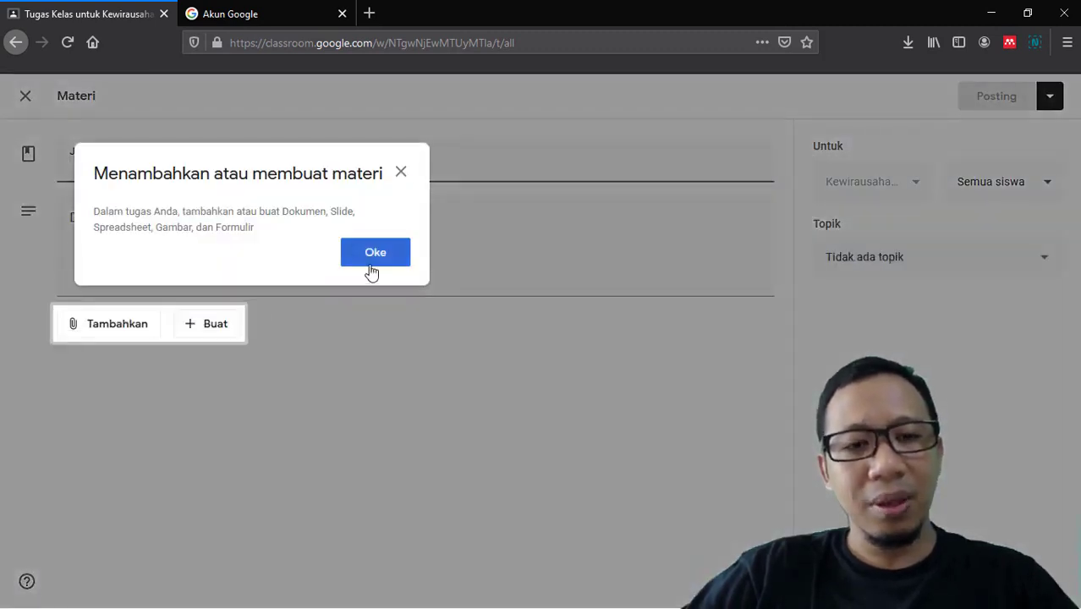
pyautogui.click(371, 267)
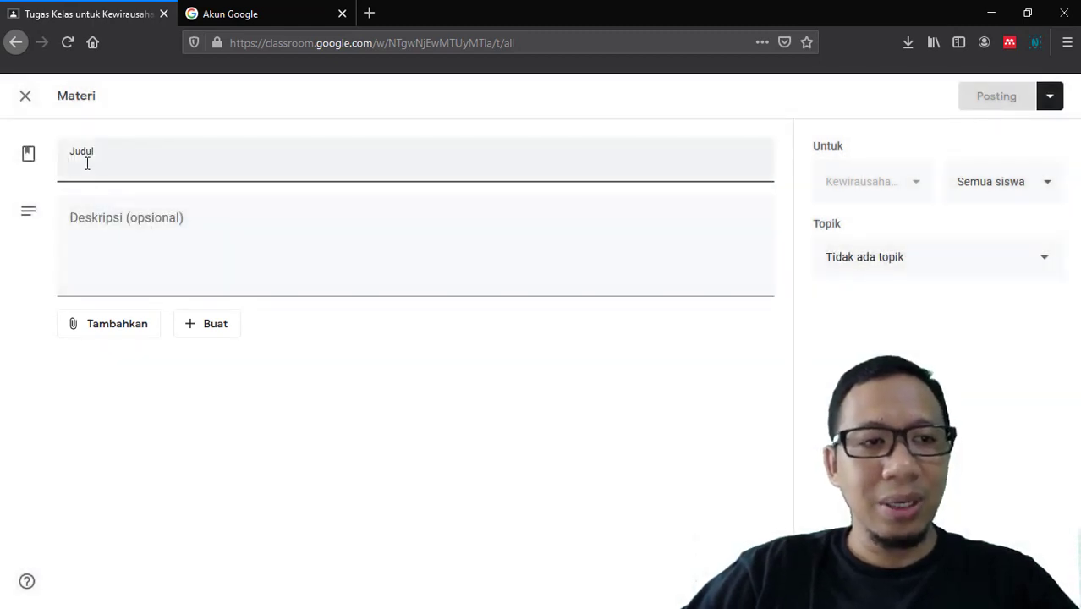
pyautogui.write('De')
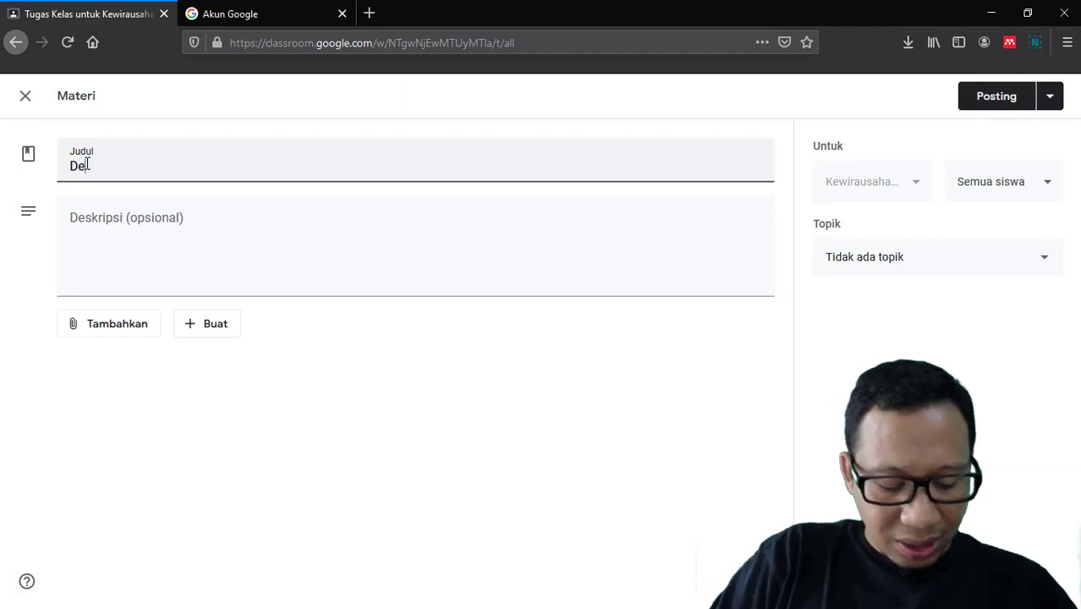
pyautogui.write('finisi Wirausaha')
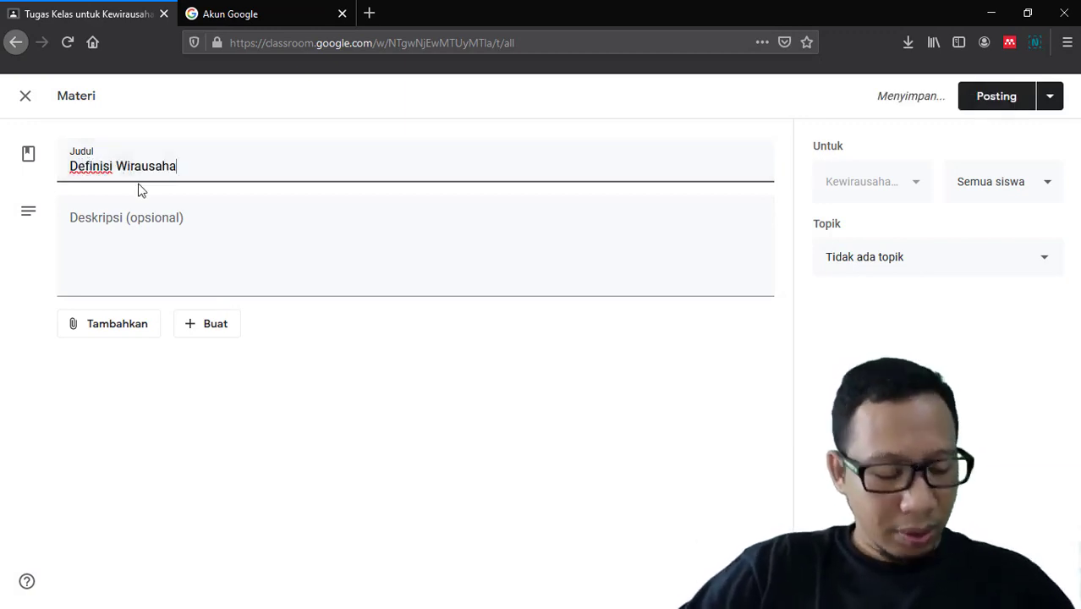
pyautogui.hotkey('ctrl', 'a')
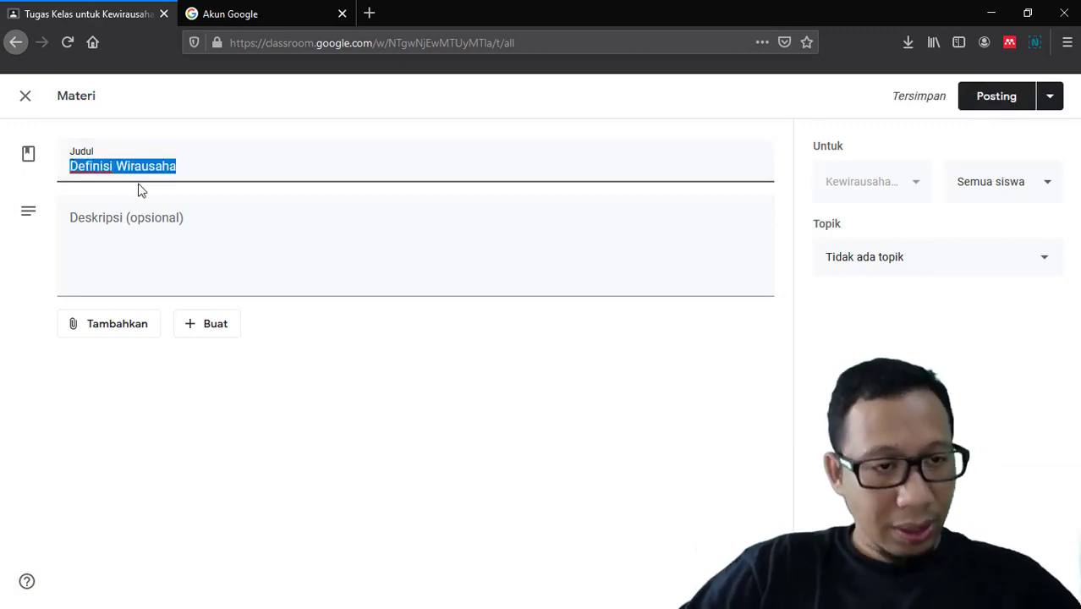
pyautogui.click(135, 241)
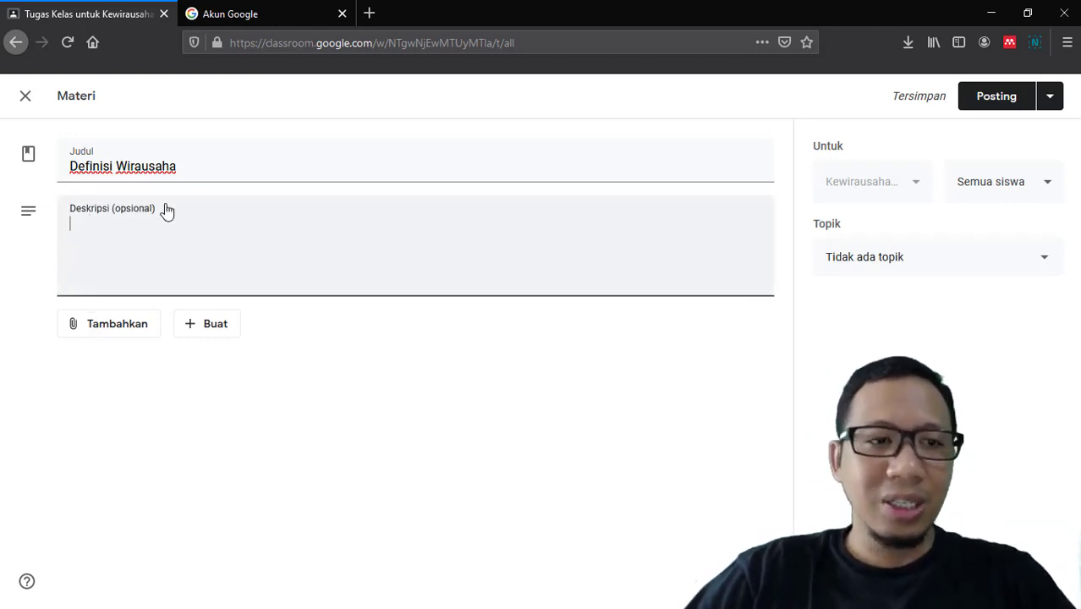
# Step: Search YouTube for "definisi wirausaha" and attach the video "Pengertian Wirausaha dan Kewirausahaan" to the material
pyautogui.click(107, 335)
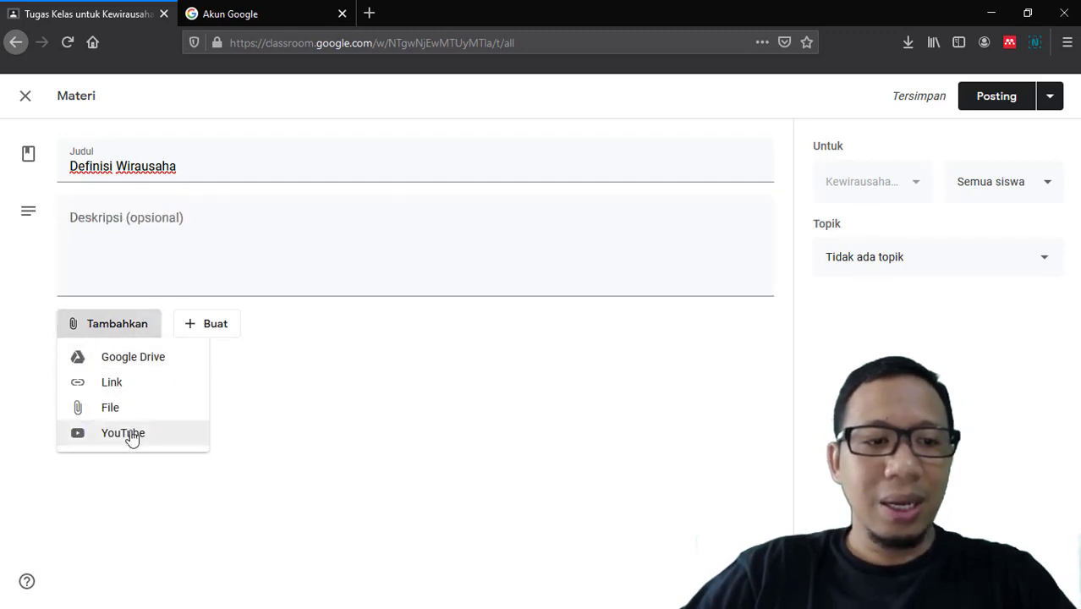
pyautogui.click(131, 435)
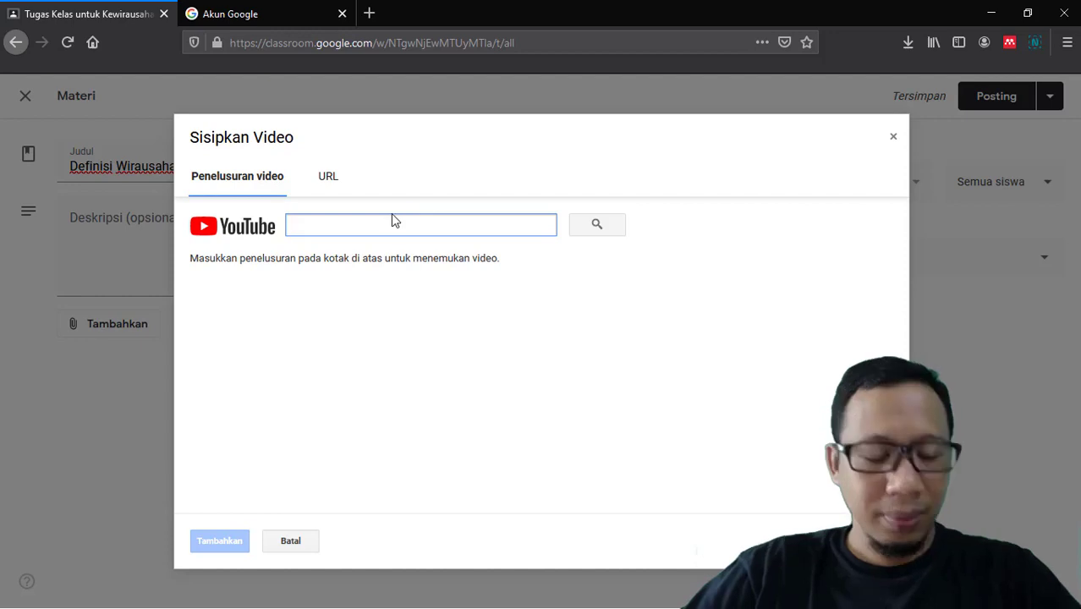
pyautogui.write('definis')
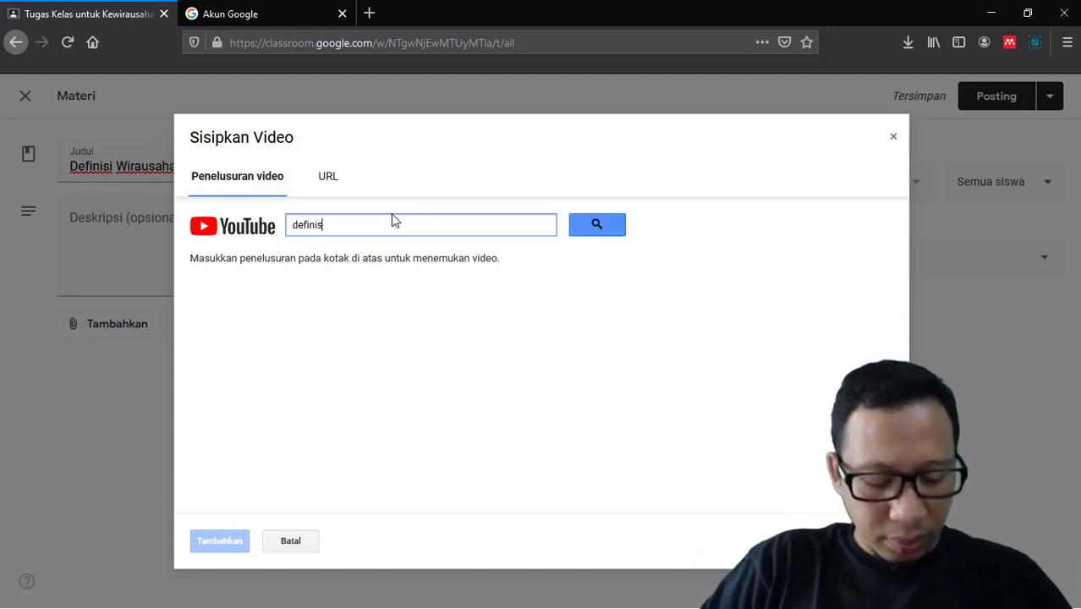
pyautogui.write('i wirausaha')
pyautogui.click(596, 224)
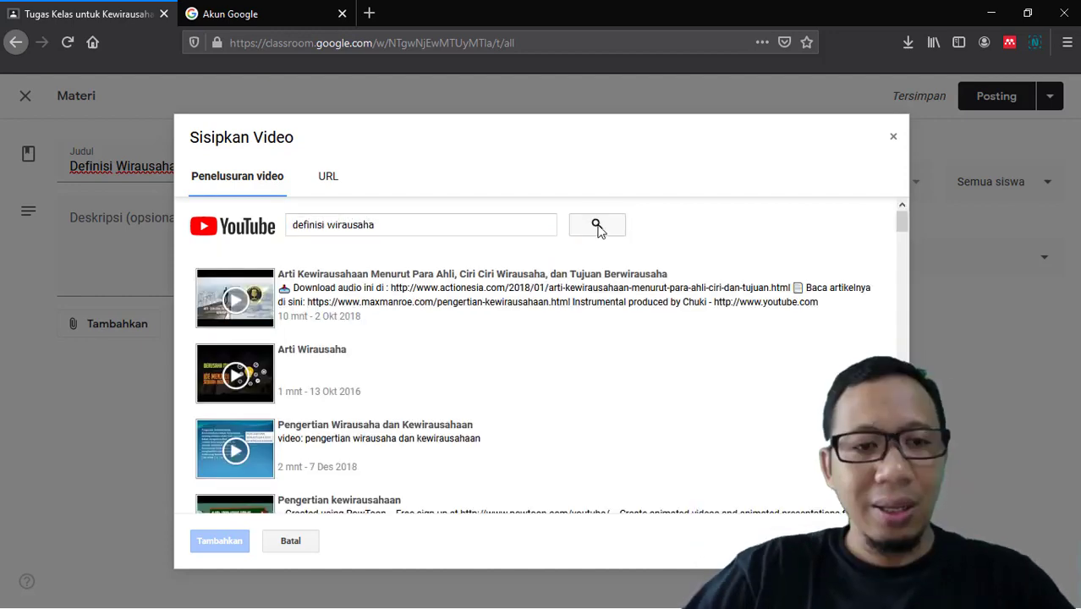
pyautogui.click(330, 292)
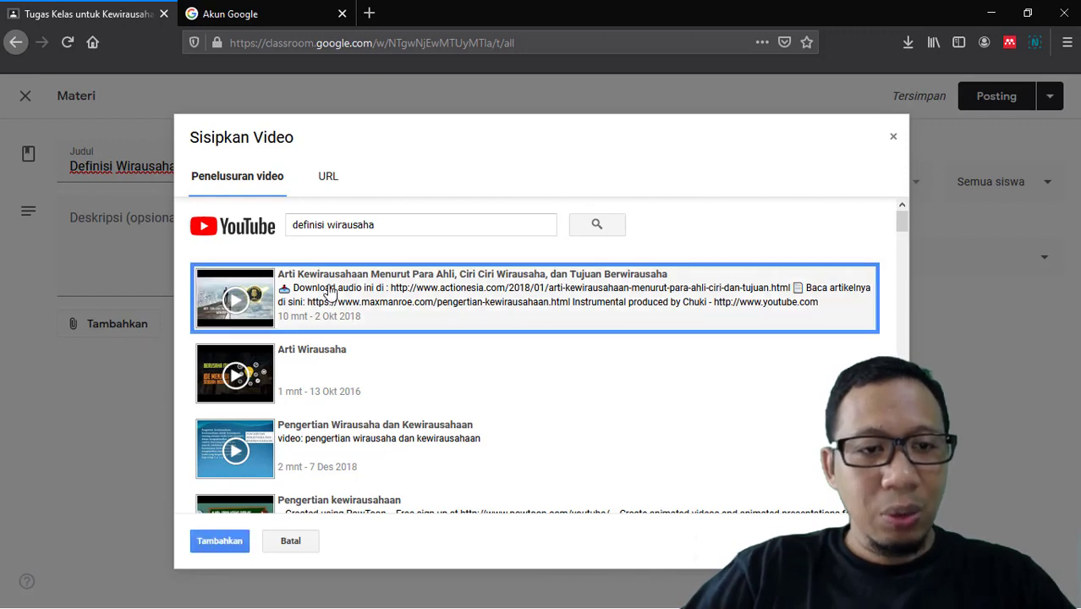
pyautogui.click(397, 383)
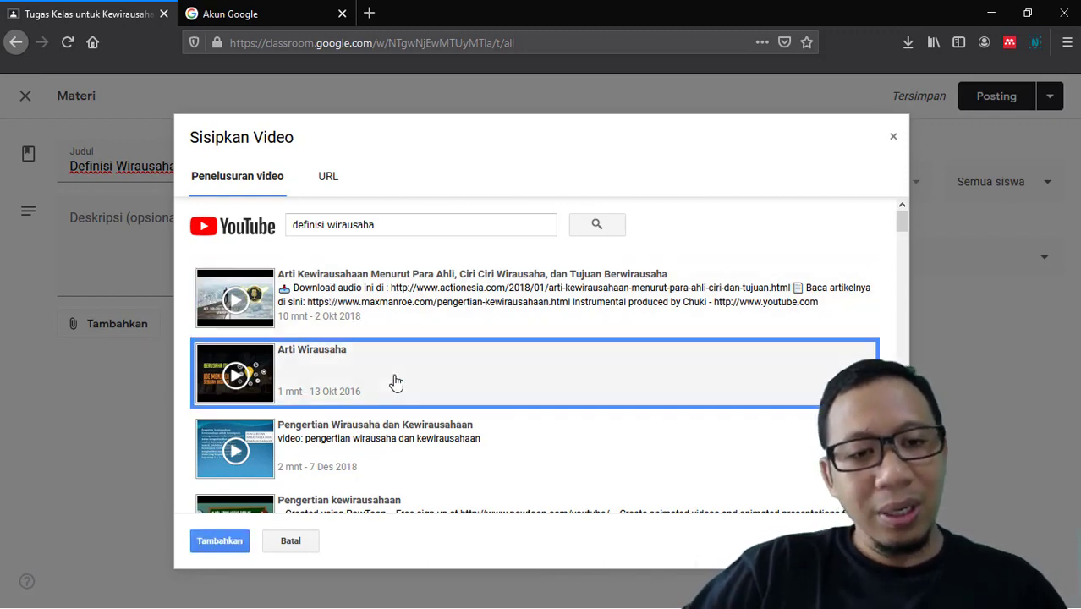
pyautogui.click(384, 294)
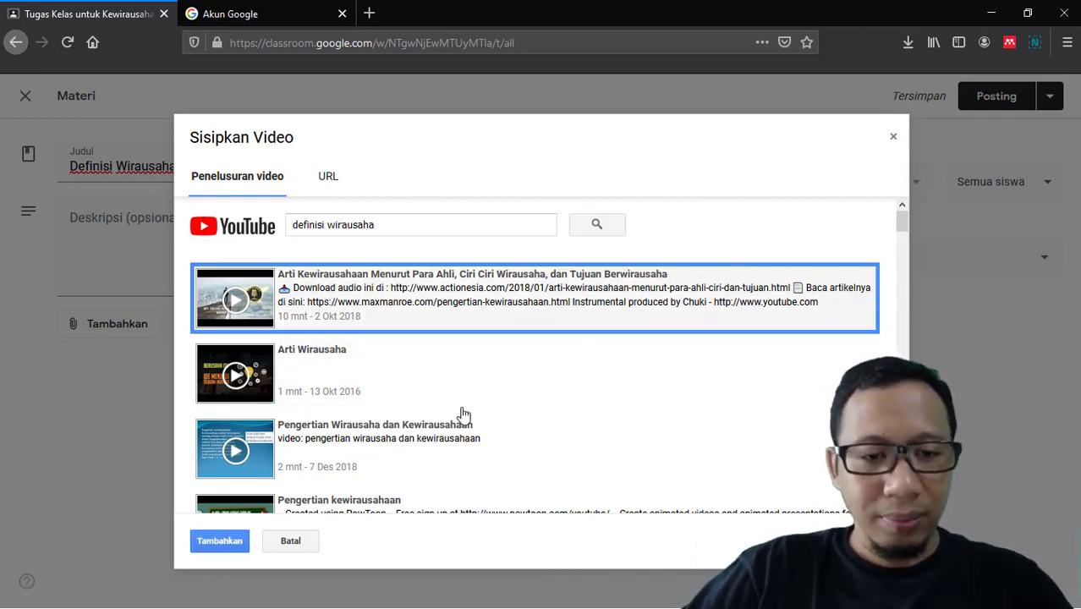
pyautogui.scroll(-2, 462, 414)
pyautogui.click(423, 360)
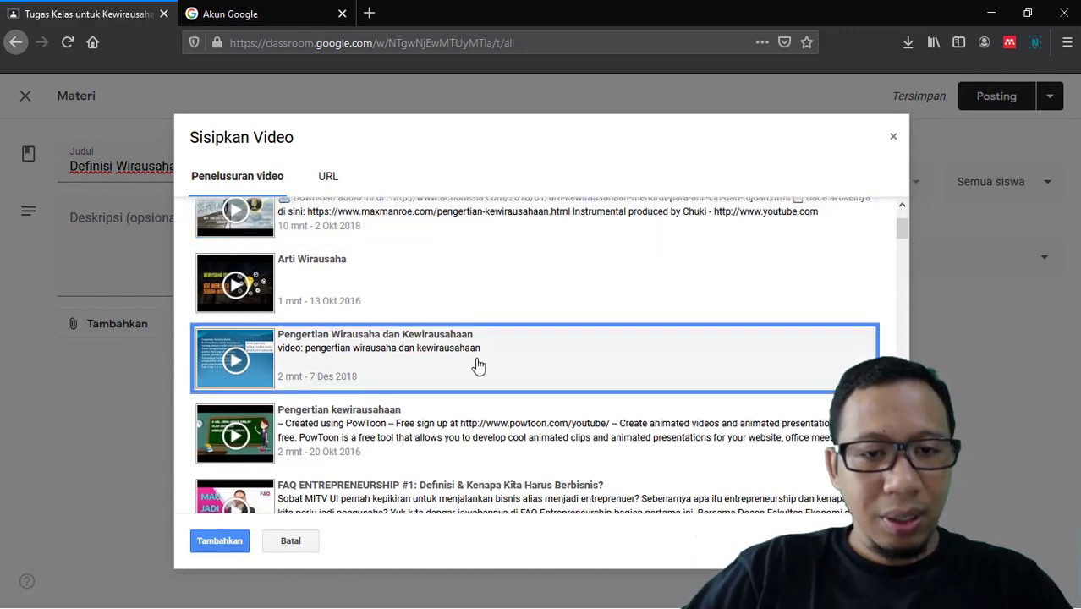
pyautogui.click(219, 542)
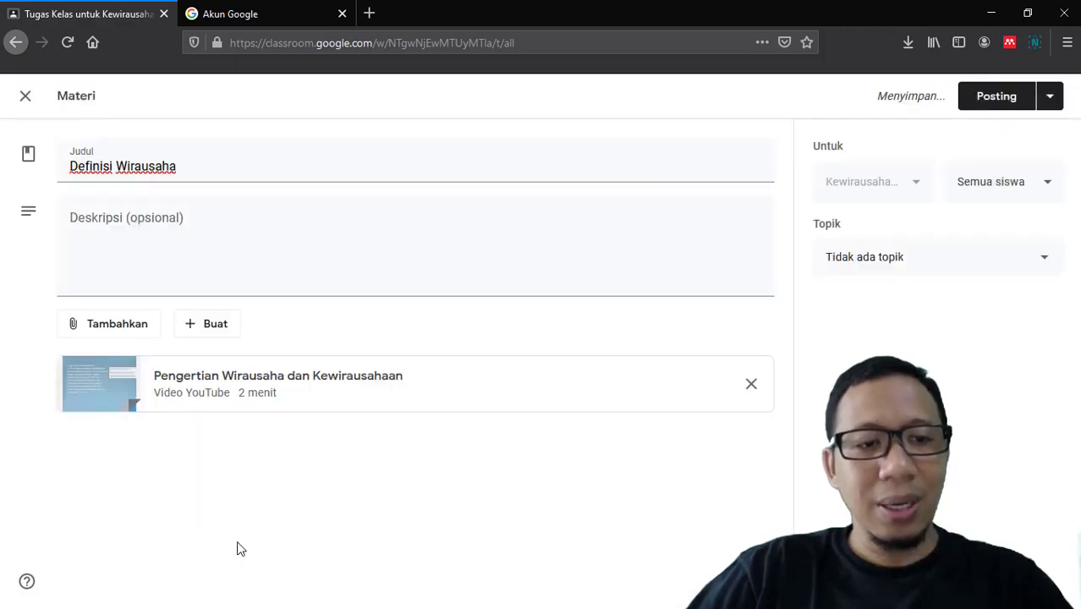
pyautogui.click(106, 330)
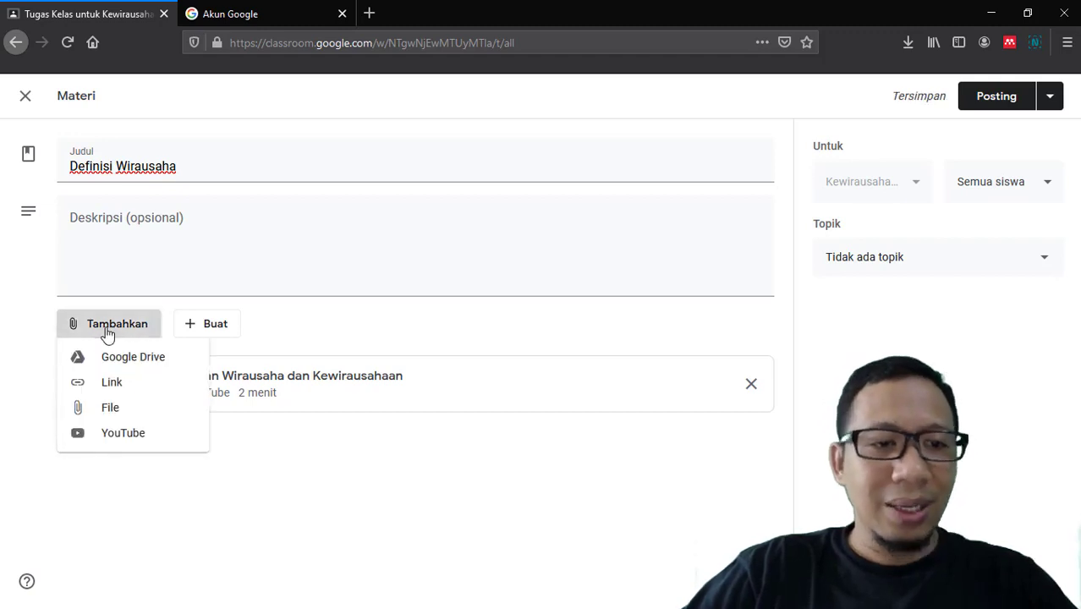
pyautogui.click(111, 382)
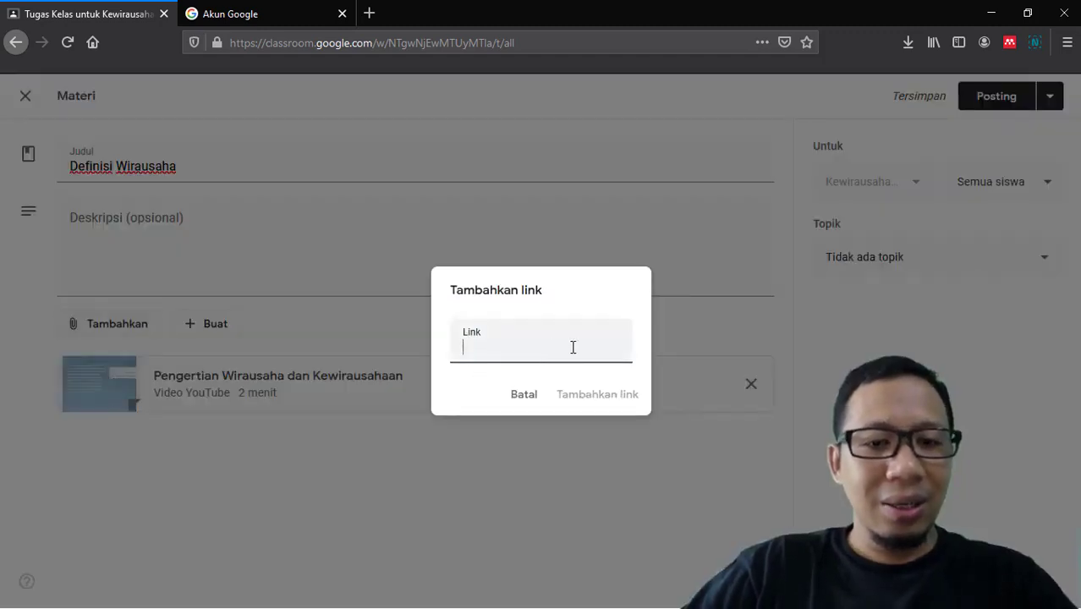
pyautogui.click(529, 395)
# Step: Open the blog article "SIFAT DAN KEPRIBADIAN WIRAUSAHA" in a new browser tab and copy its web address
pyautogui.click(295, 19)
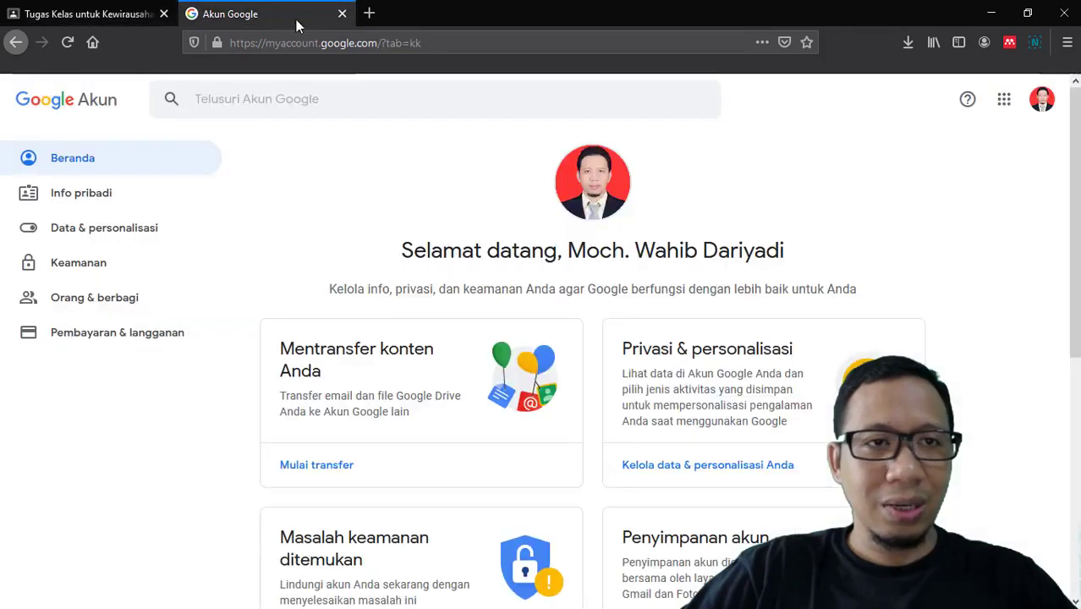
pyautogui.click(368, 13)
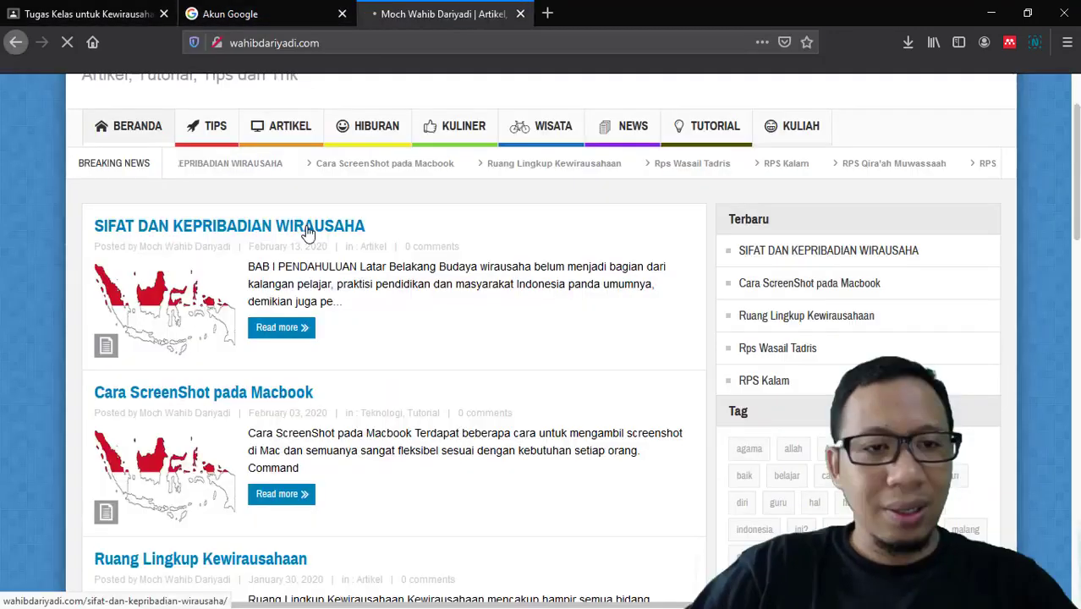
pyautogui.click(307, 226)
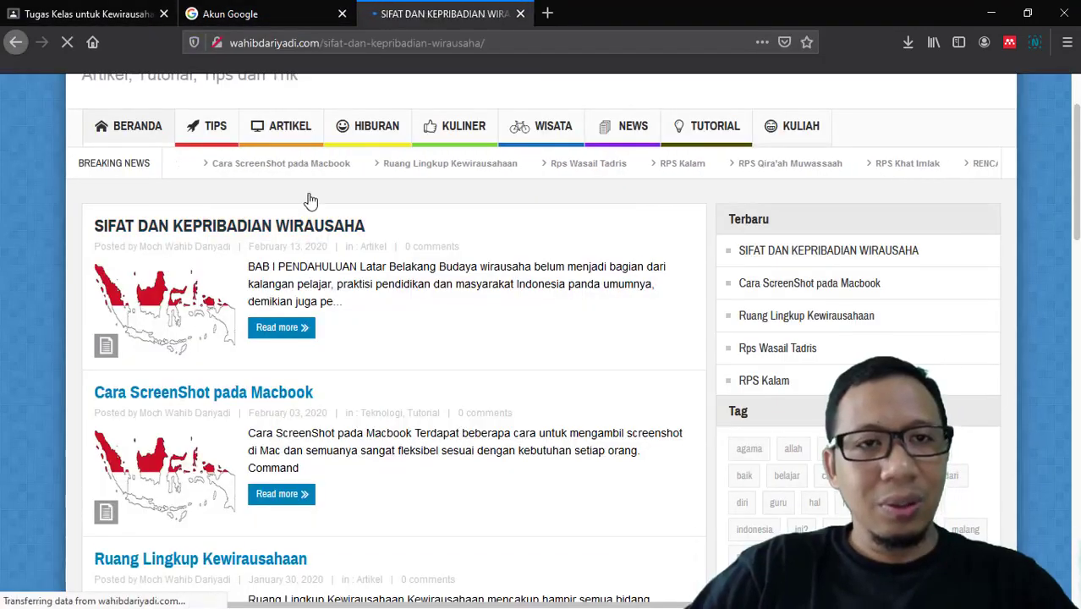
pyautogui.click(346, 44)
pyautogui.rightClick(346, 44)
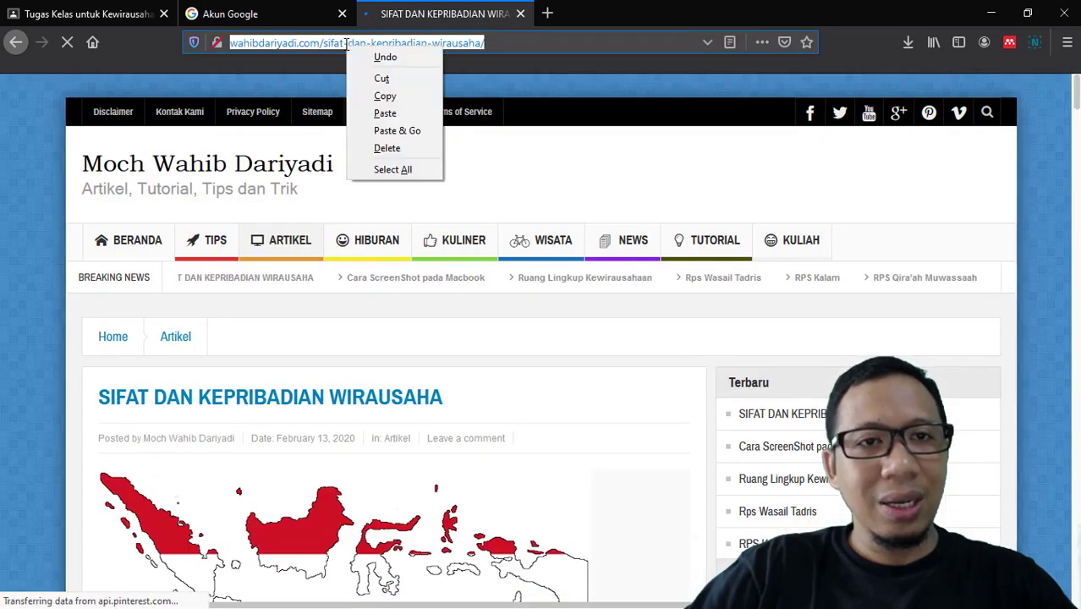
pyautogui.click(385, 95)
# Step: Return to the class material and attach the copied article address as a link
pyautogui.click(211, 14)
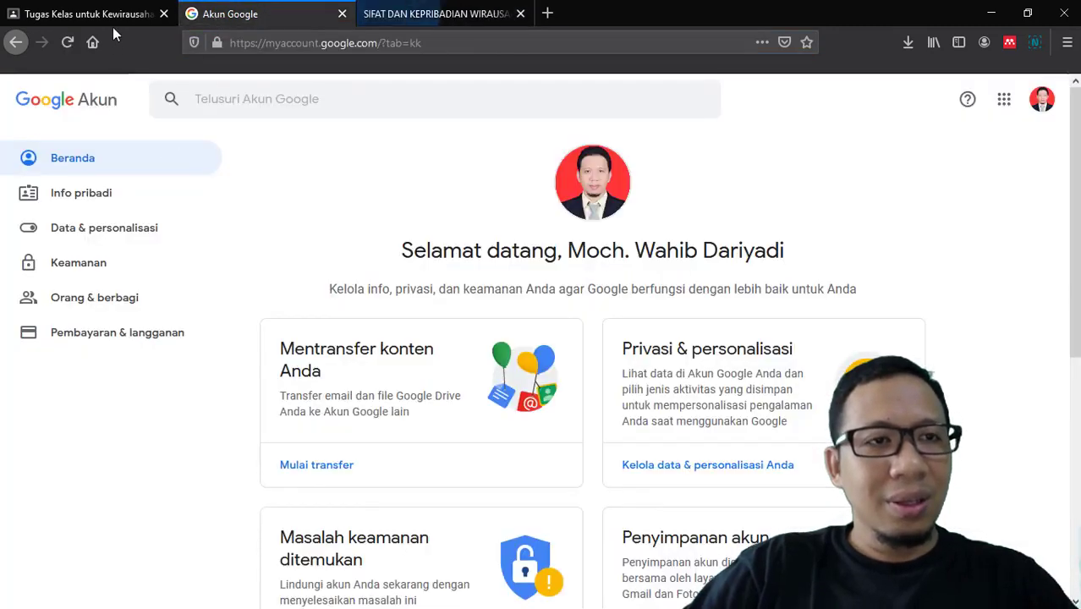
pyautogui.click(112, 20)
pyautogui.click(116, 327)
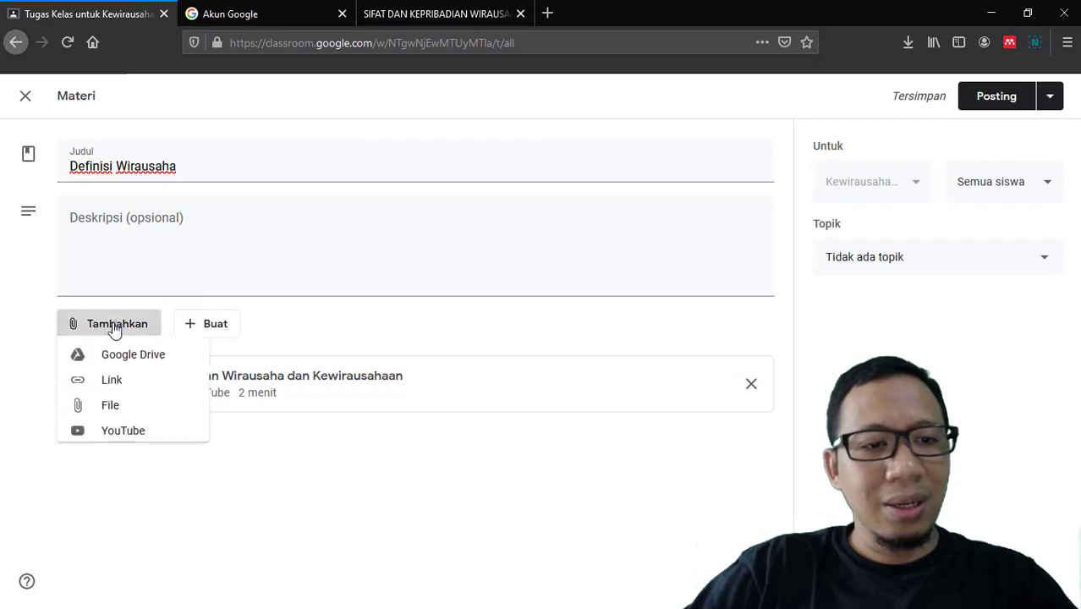
pyautogui.click(108, 387)
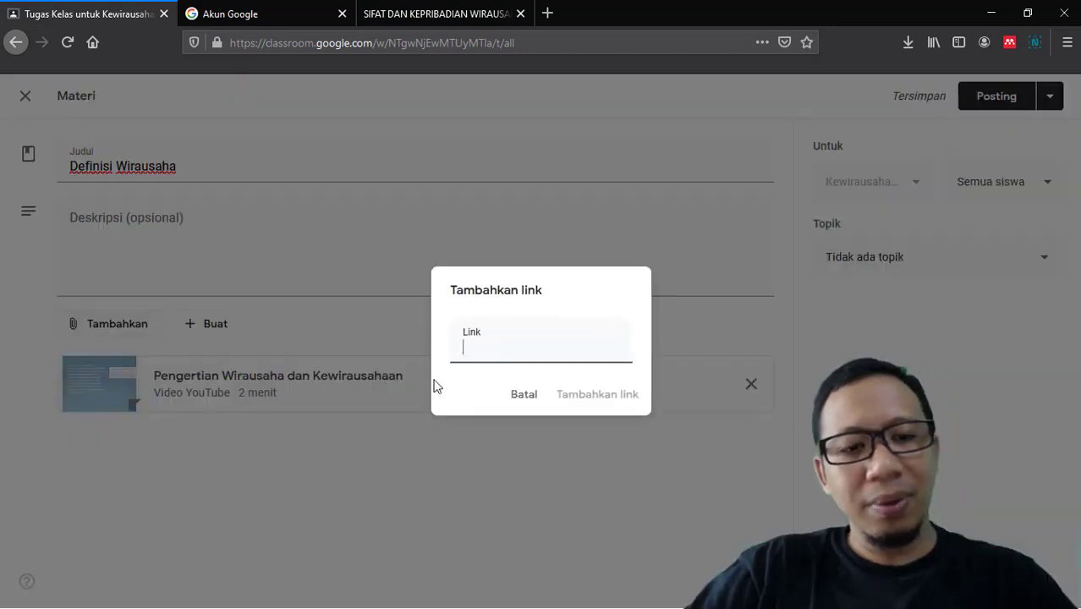
pyautogui.rightClick(473, 347)
pyautogui.click(517, 416)
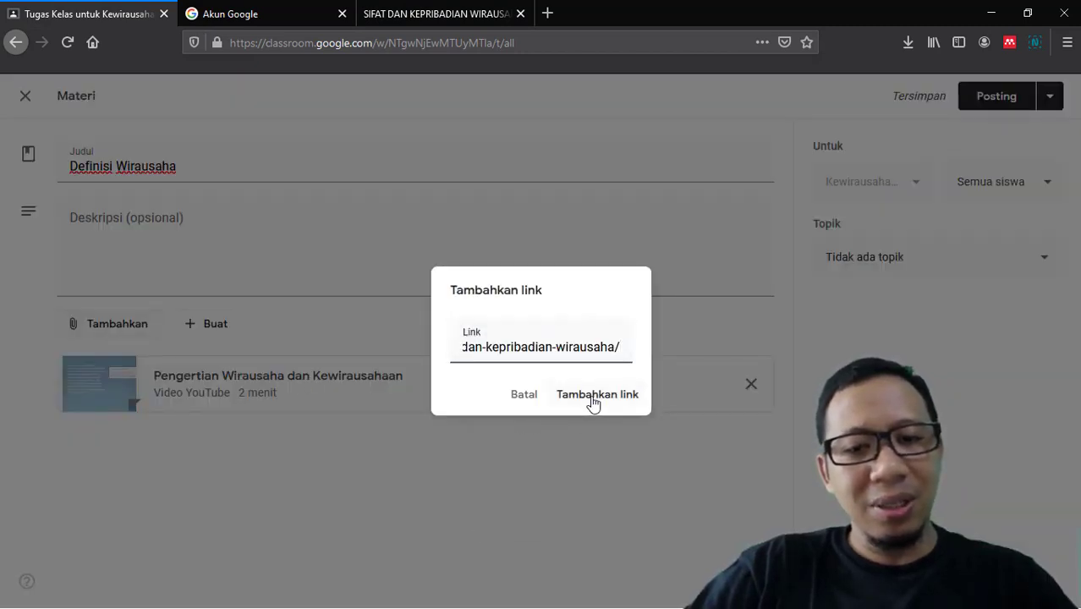
pyautogui.click(594, 397)
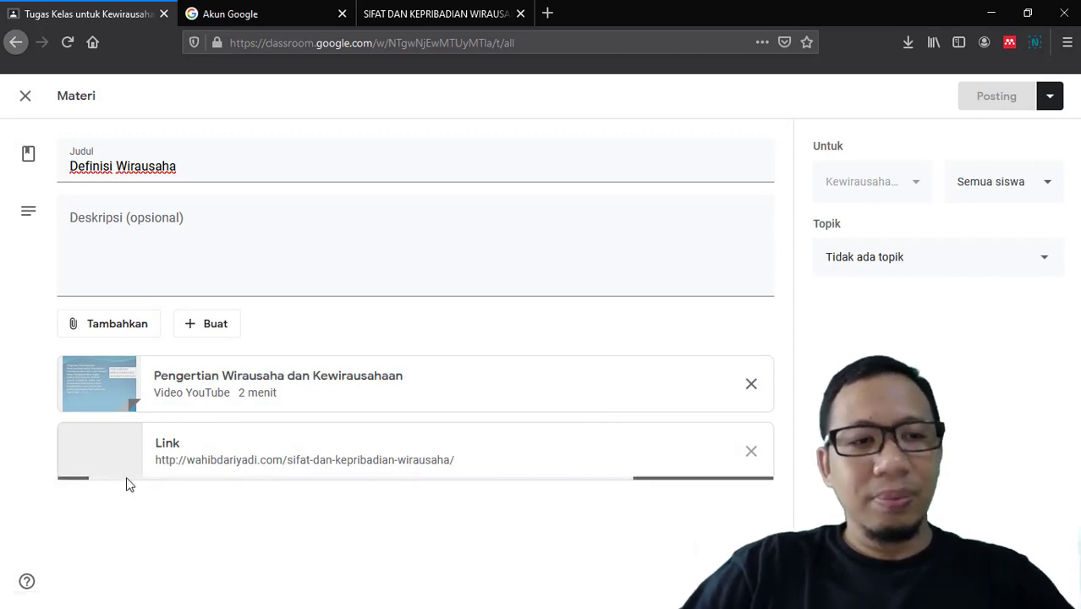
# Step: Create a new Google Slides presentation as an attachment to the material and open it for editing
pyautogui.click(193, 327)
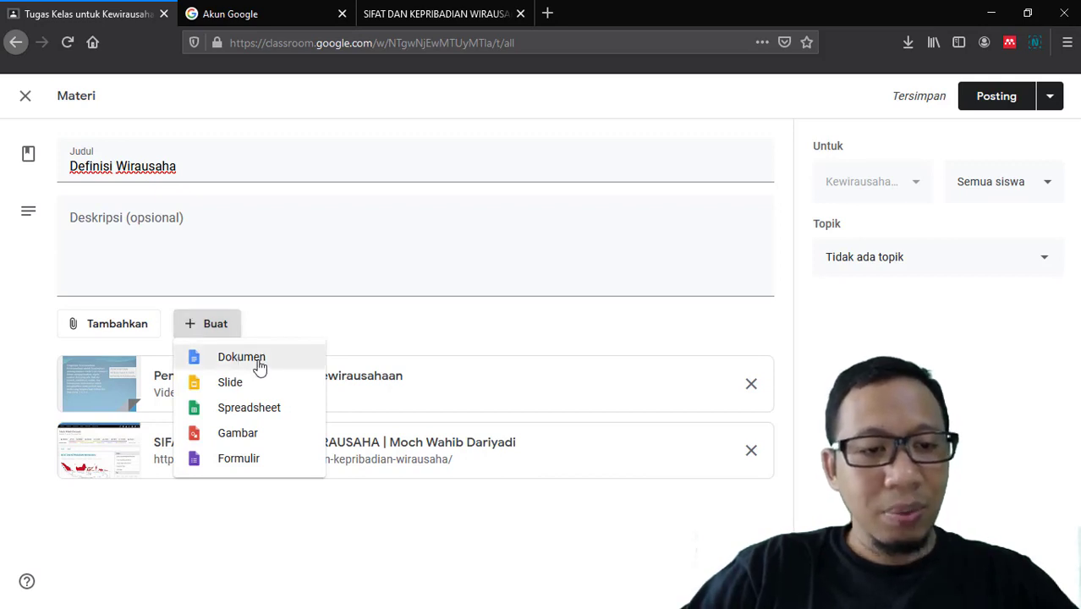
pyautogui.click(255, 391)
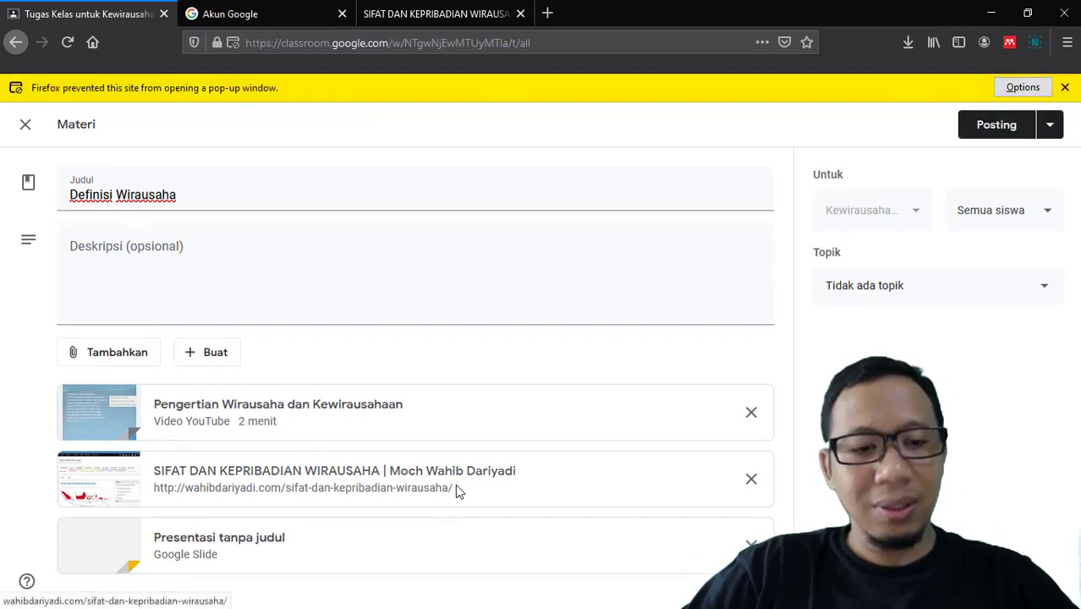
pyautogui.click(251, 548)
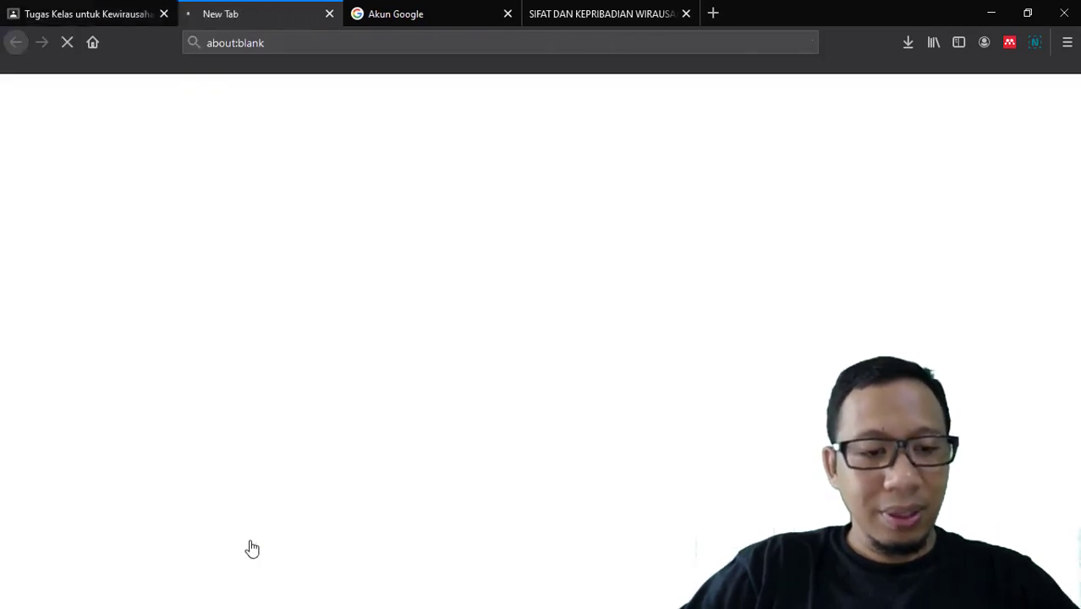
pyautogui.click(109, 19)
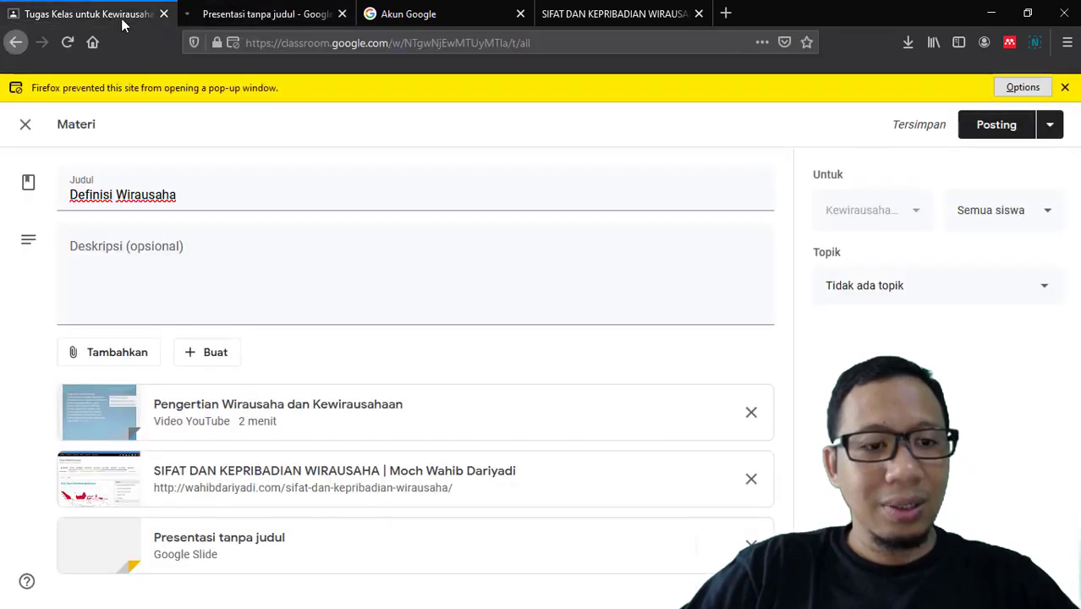
pyautogui.click(242, 17)
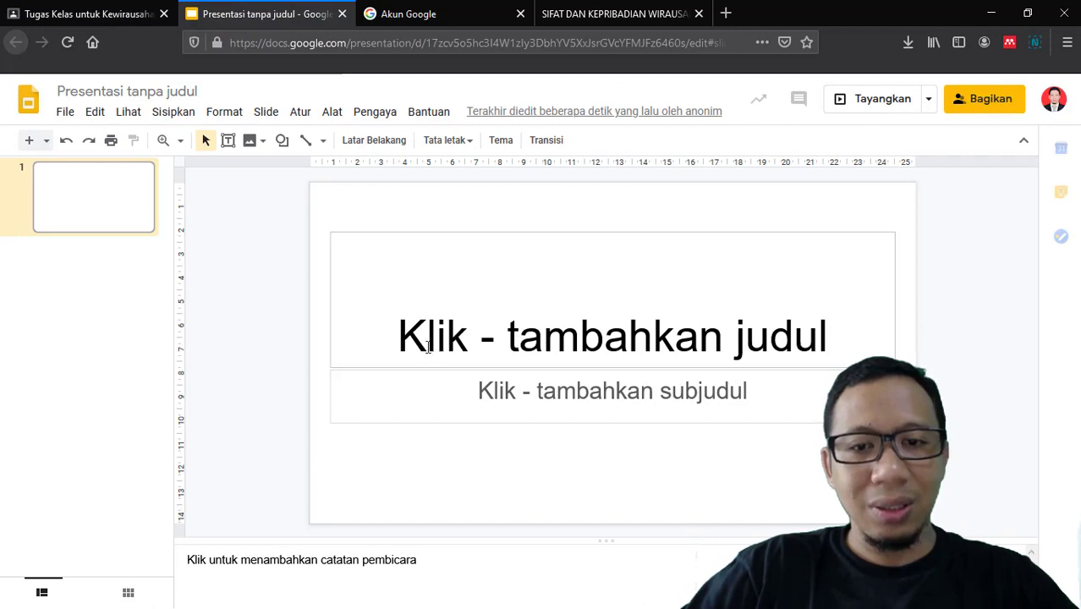
# Step: Enter "Slide percobaan" as the title on the first slide of the new presentation
pyautogui.click(428, 347)
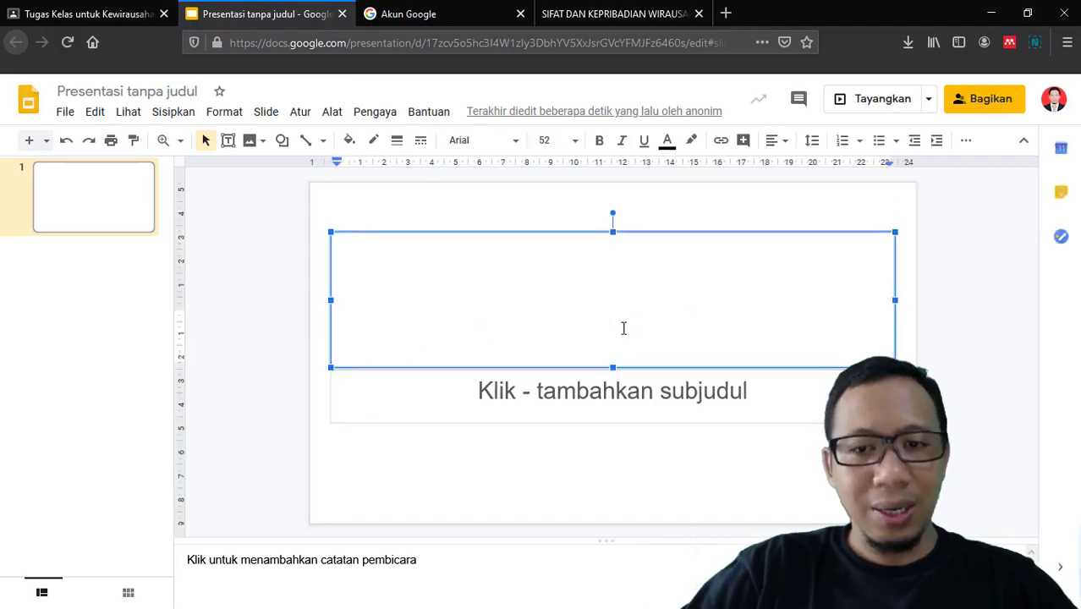
pyautogui.write('Slide')
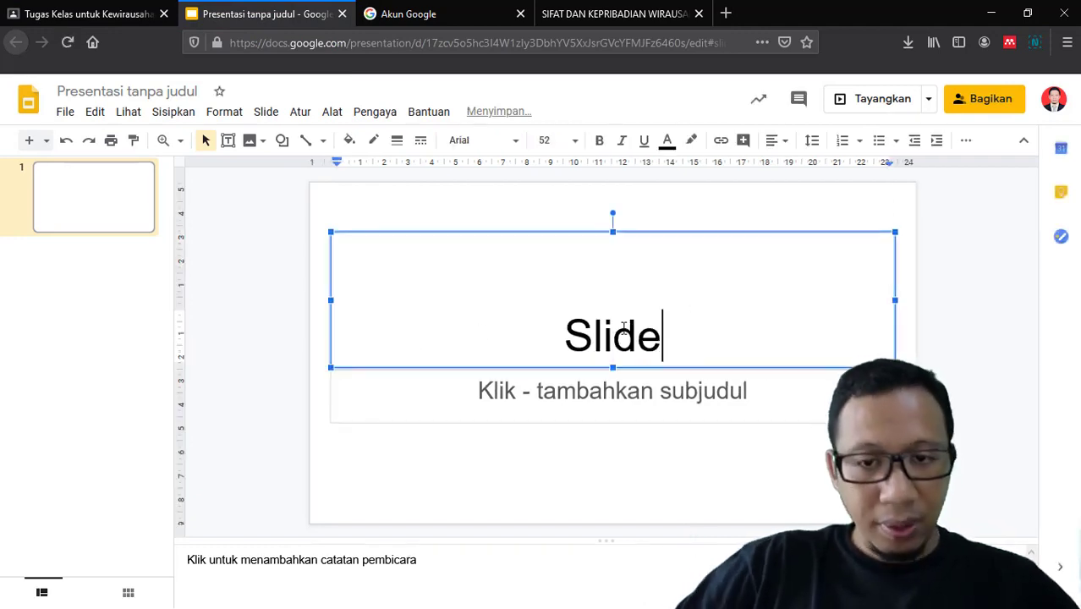
pyautogui.write(' perco')
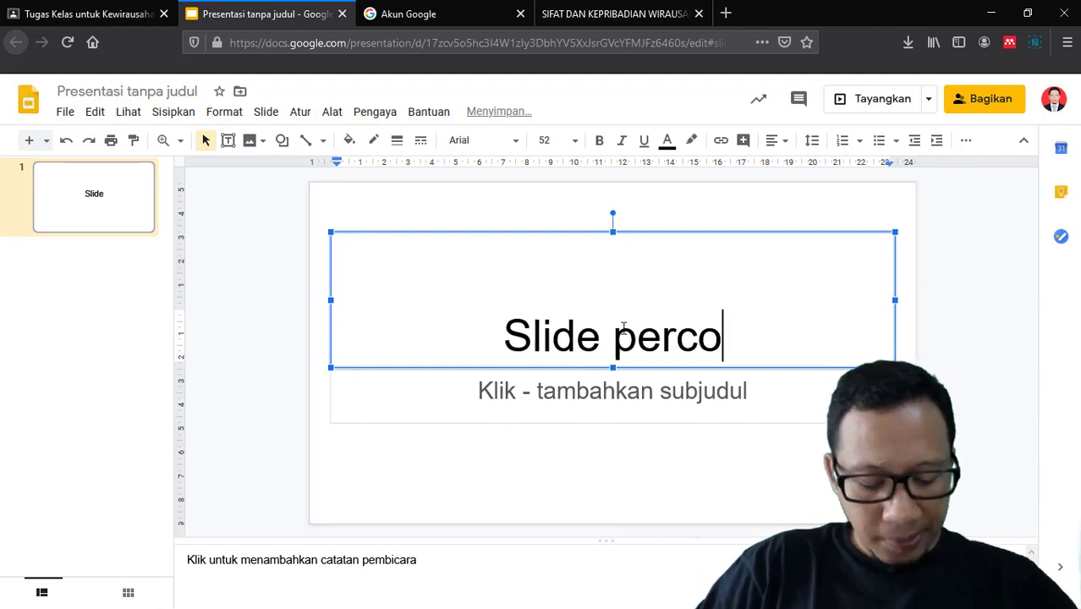
pyautogui.write('baan')
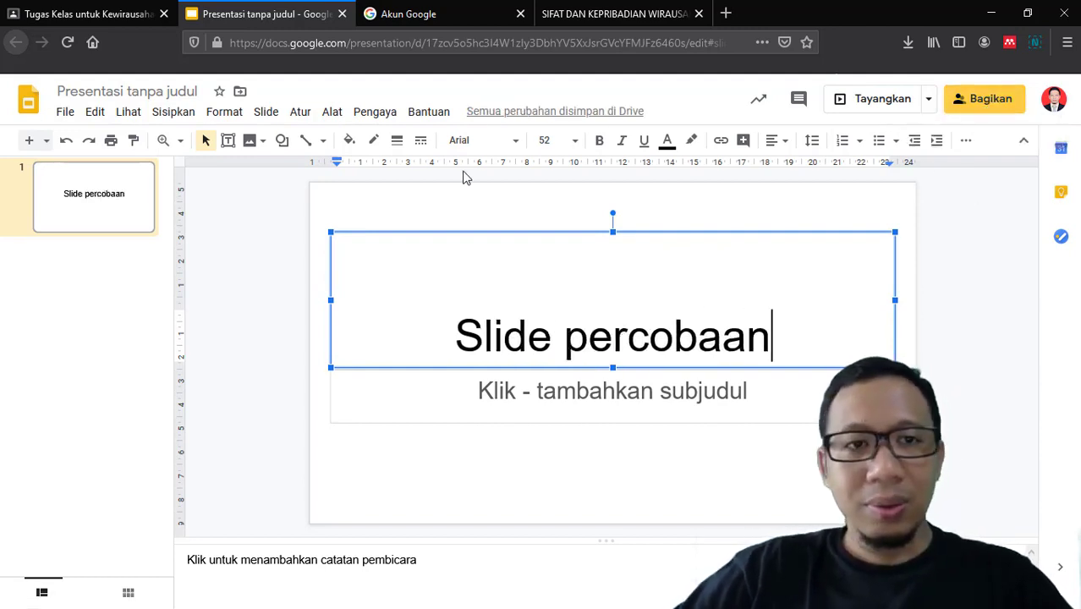
pyautogui.click(1004, 258)
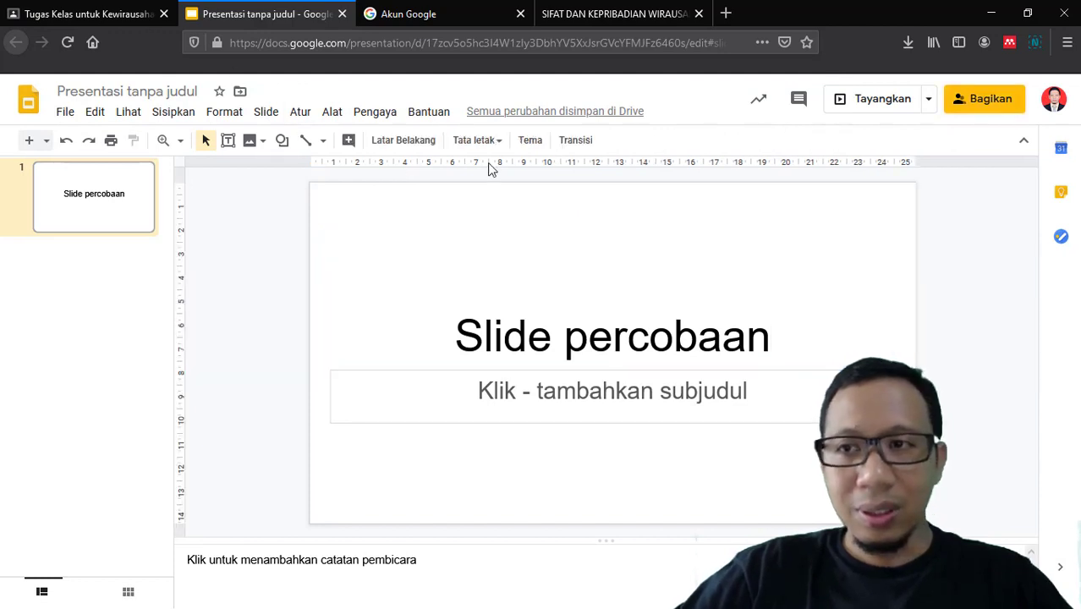
pyautogui.click(66, 117)
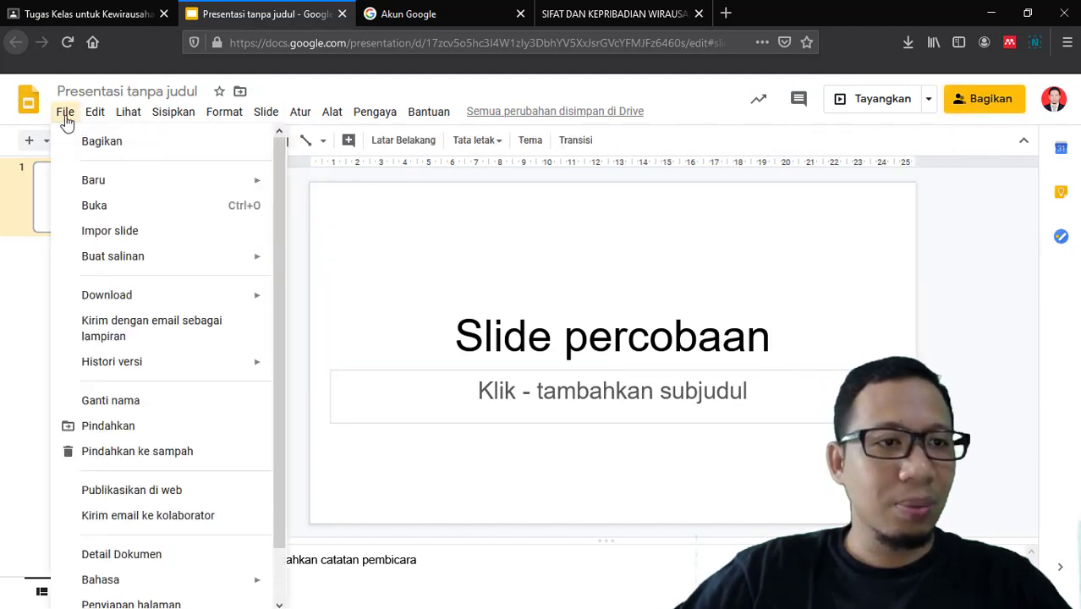
# Step: Open the attached presentation from the "Definisi Wirausaha" material to check its content, and return to the material
pyautogui.click(133, 17)
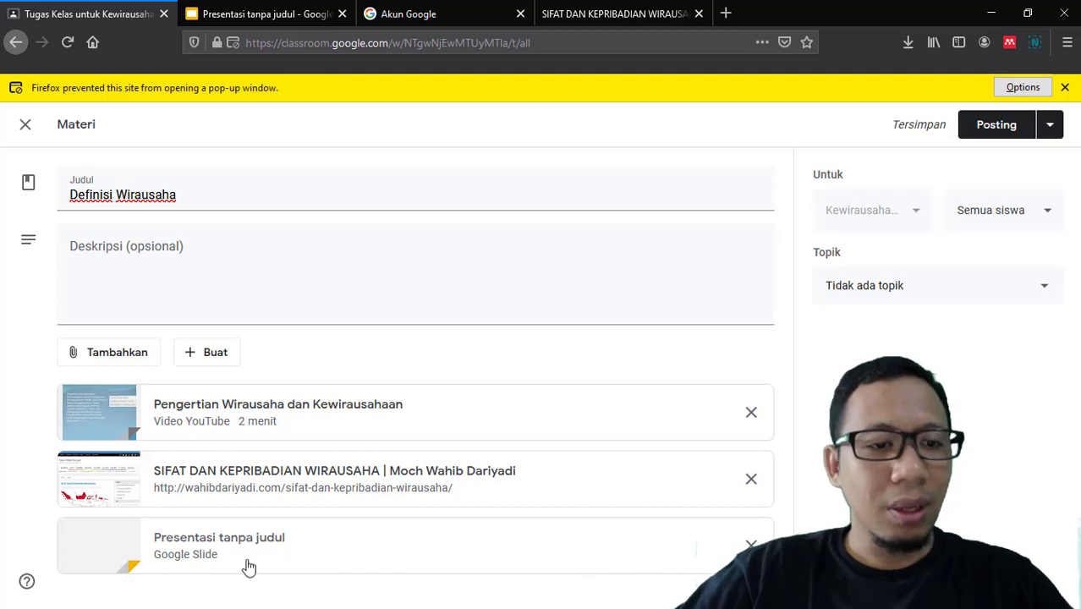
pyautogui.click(188, 548)
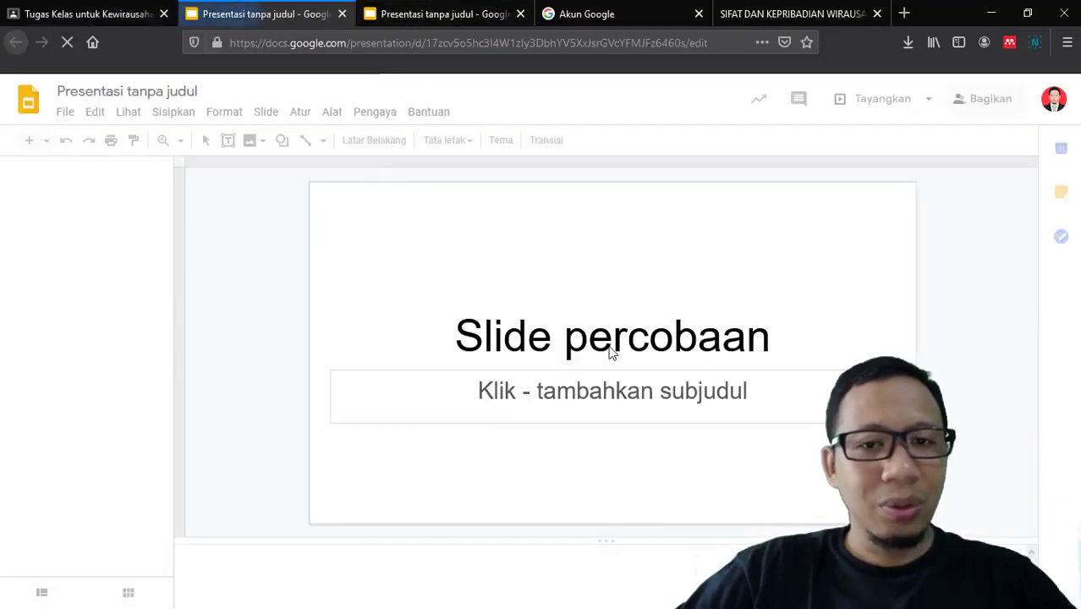
pyautogui.click(66, 7)
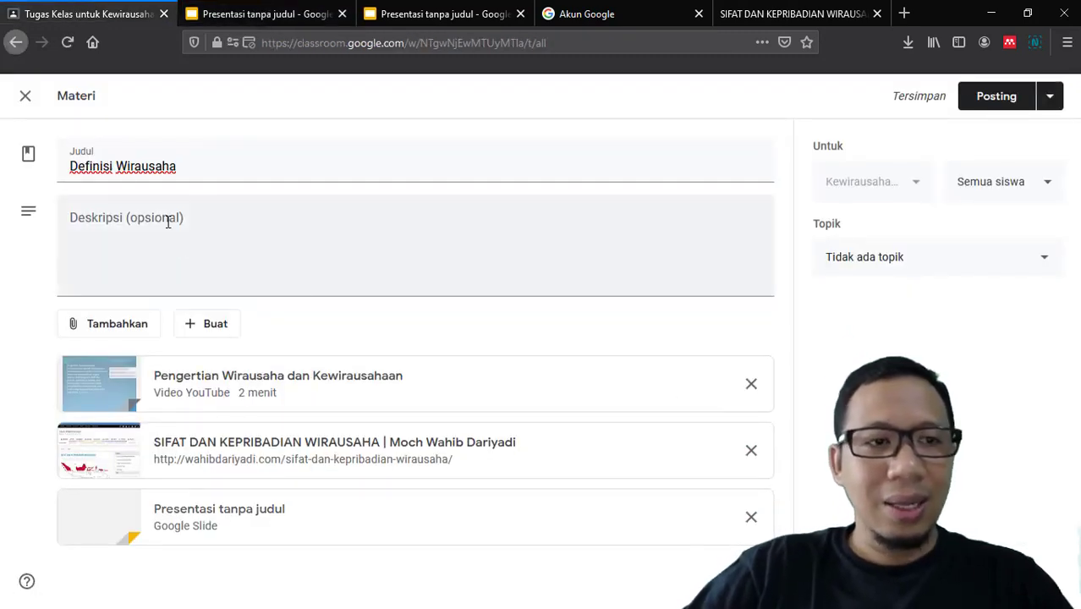
# Step: Add the description "Ikuti pelajarin ini" to the "Definisi Wirausaha" material and post it
pyautogui.click(168, 222)
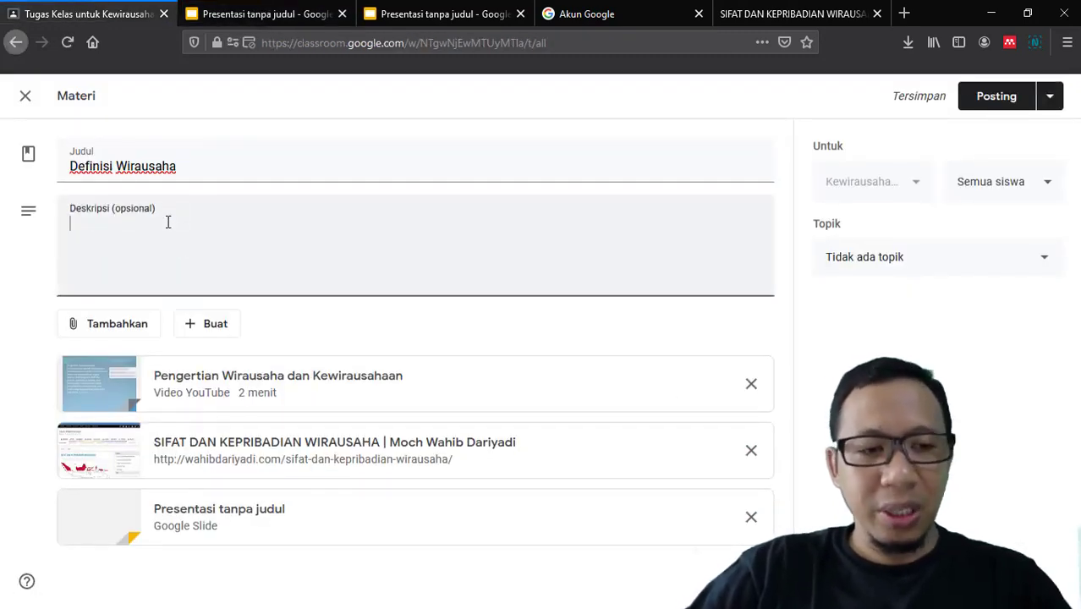
pyautogui.write('Ikuti pelajarin ini')
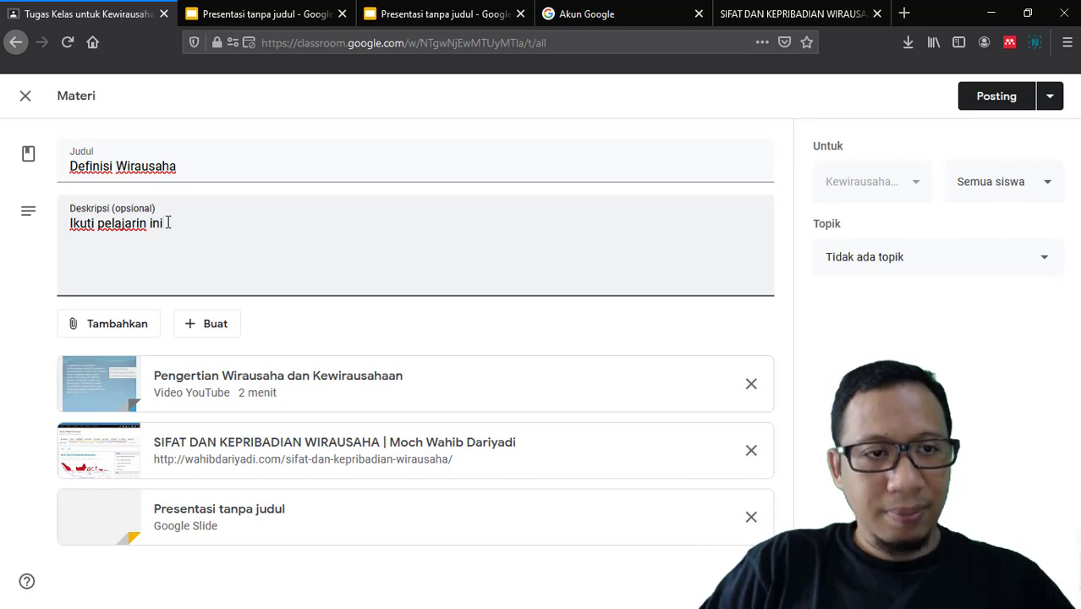
pyautogui.click(1013, 99)
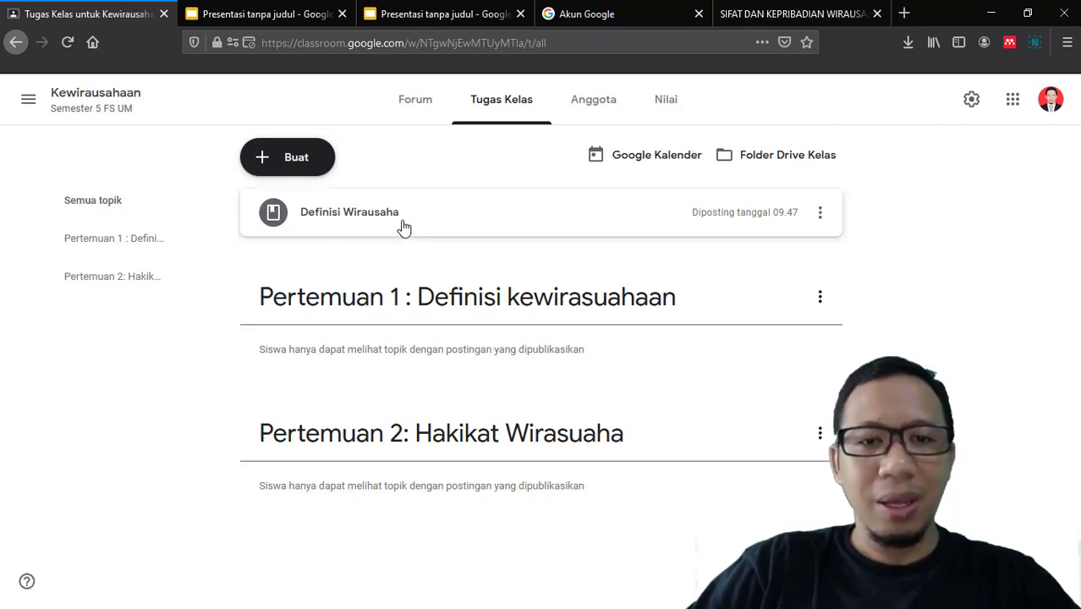
# Step: Edit the posted "Definisi Wirausaha" material to assign it to the topic "Pertemuan 1 : Definisi kewirasuahaan" and save it for all students
pyautogui.click(819, 216)
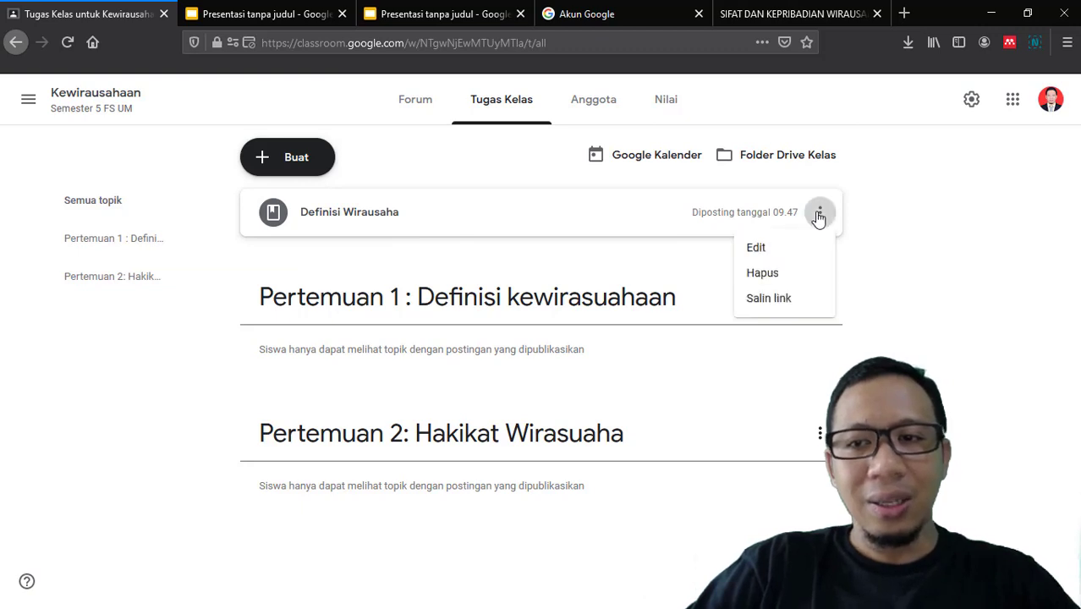
pyautogui.click(758, 252)
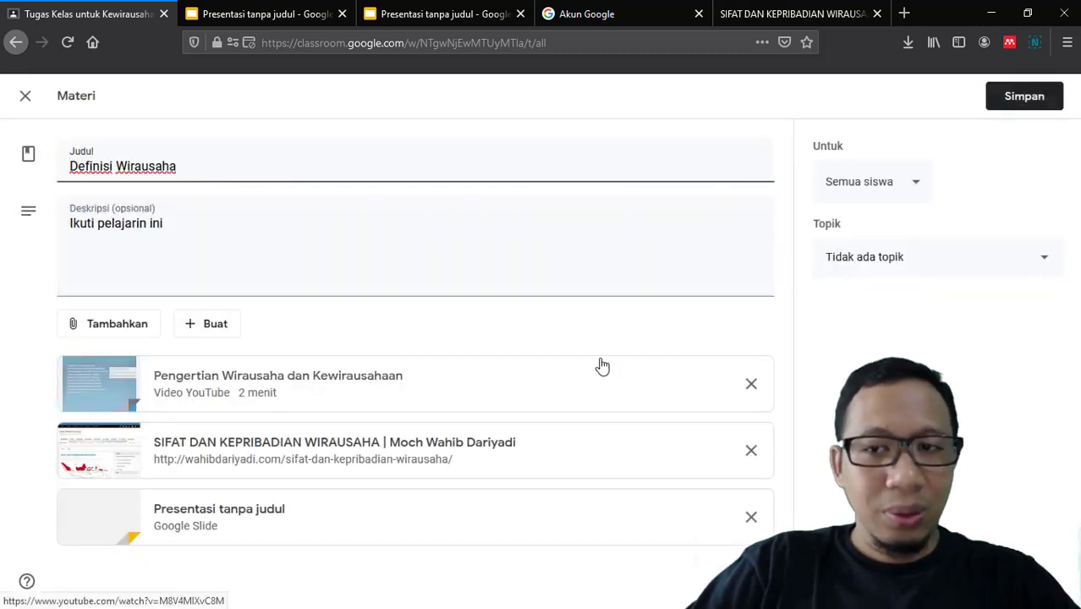
pyautogui.moveTo(815, 223); pyautogui.dragTo(854, 222)
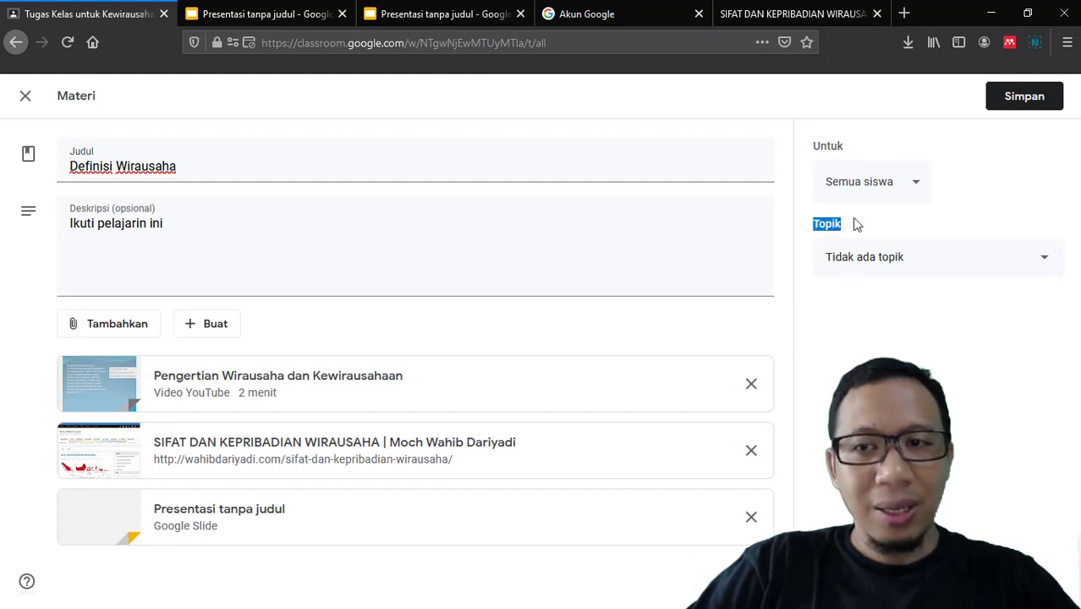
pyautogui.click(893, 266)
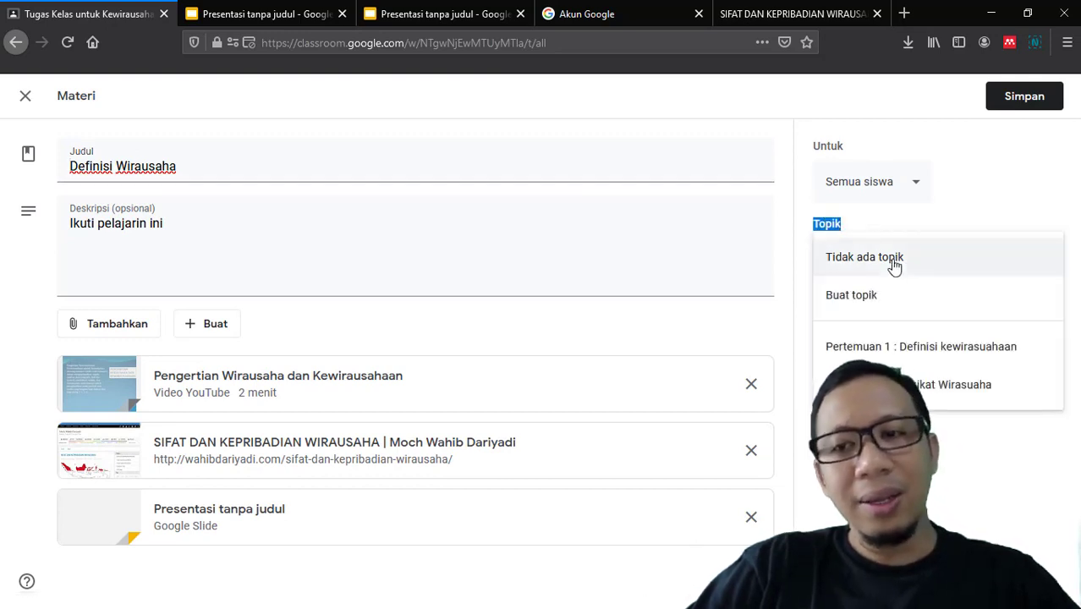
pyautogui.click(904, 350)
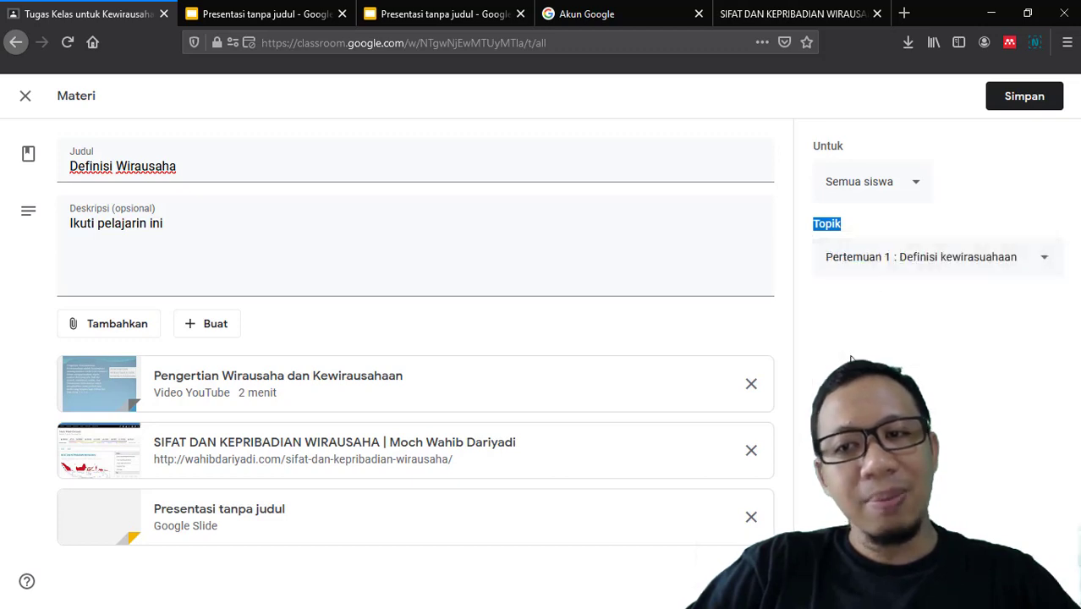
pyautogui.click(917, 180)
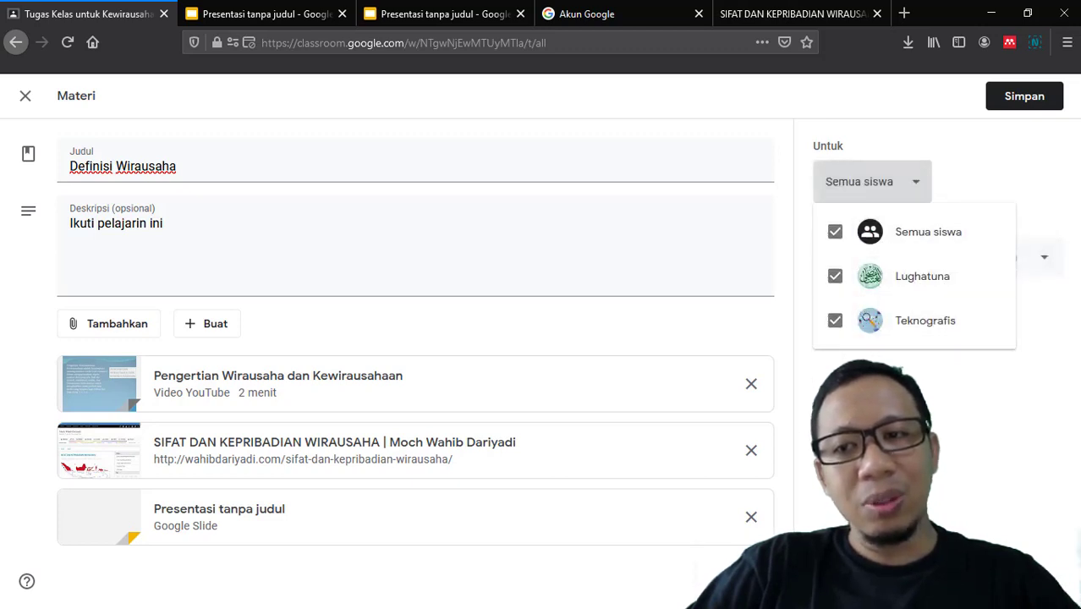
pyautogui.click(1003, 193)
pyautogui.click(1018, 101)
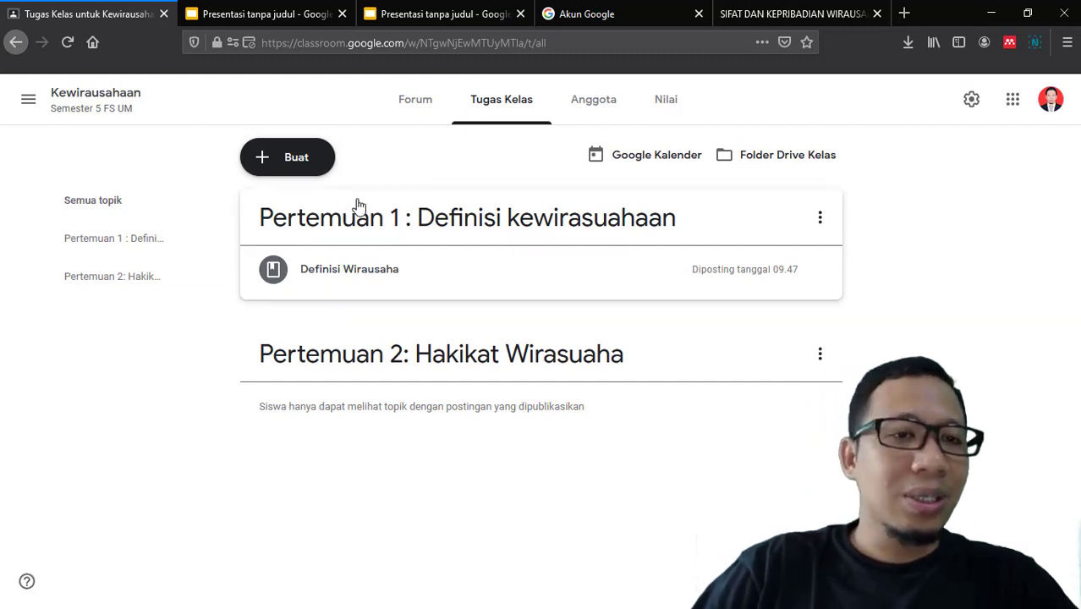
# Step: Create a new assignment titled "Analisis" with the instructions "Analisislah video berikut ini"
pyautogui.click(306, 167)
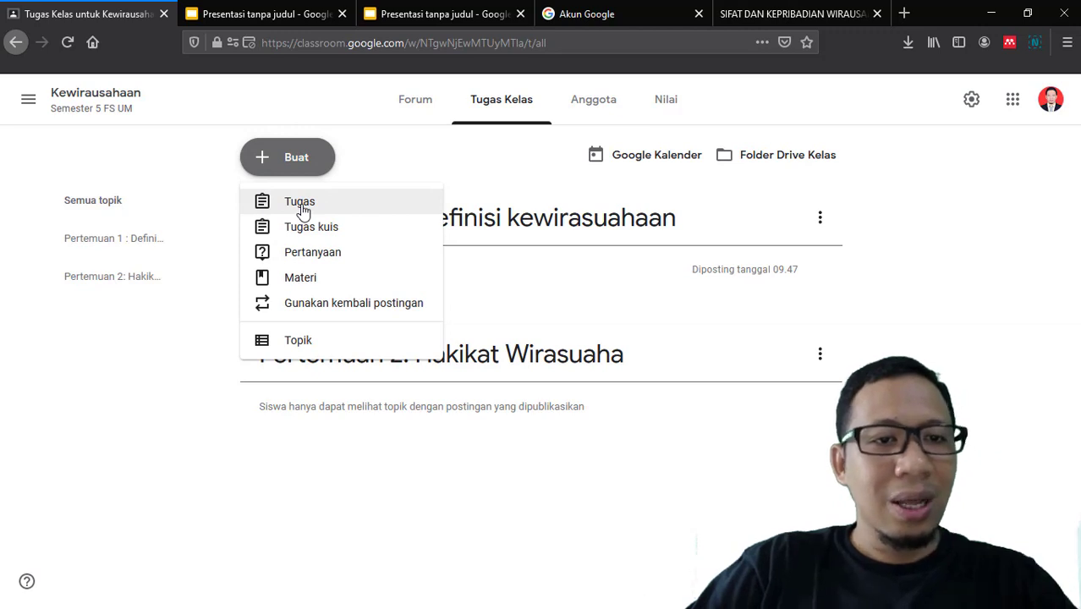
pyautogui.click(301, 205)
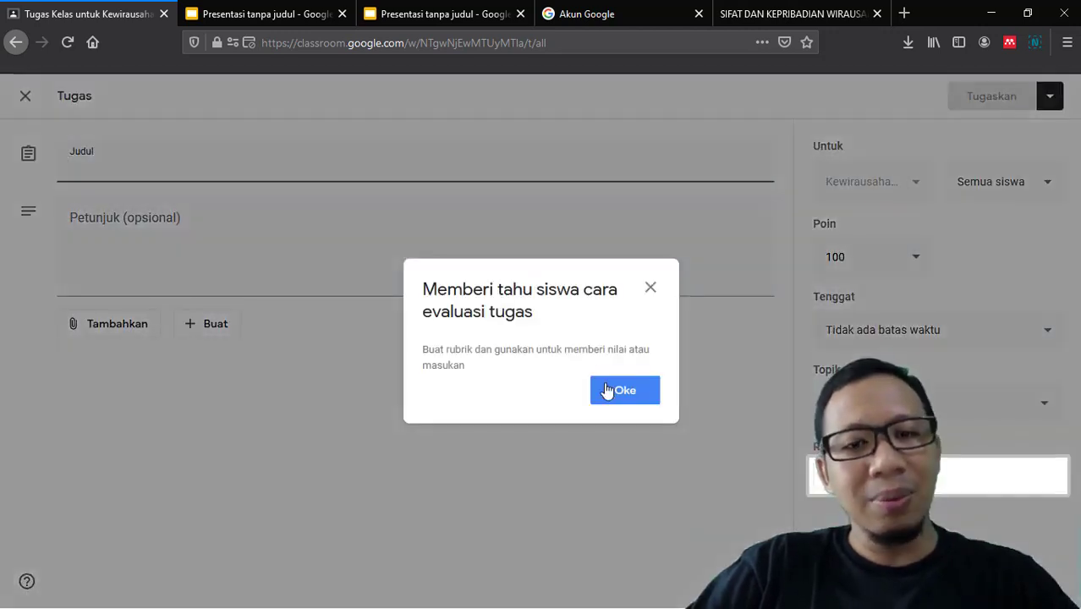
pyautogui.click(605, 389)
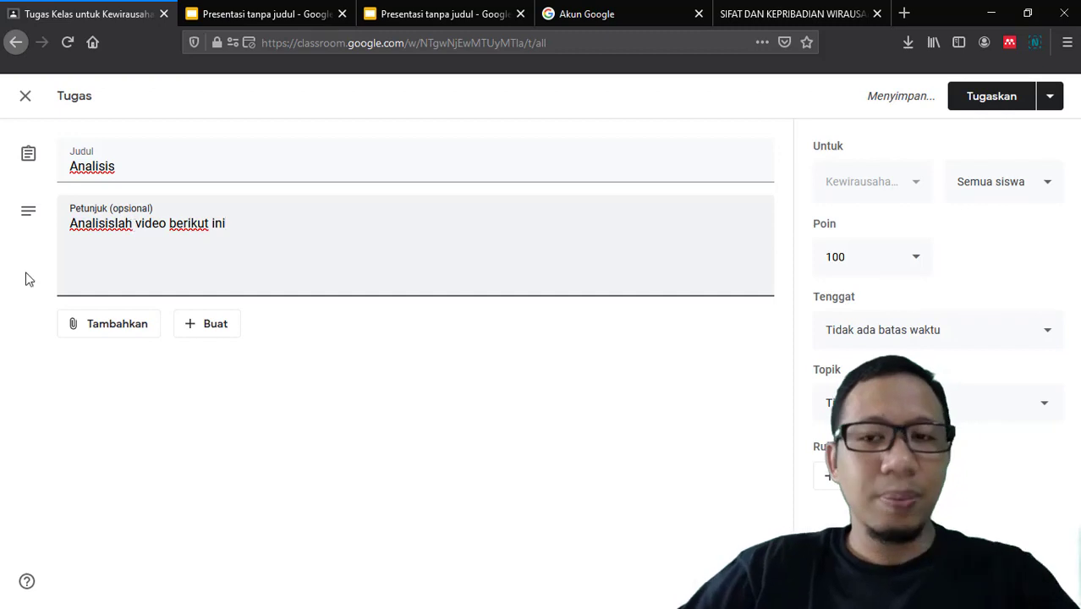
# Step: Search YouTube for "wirausaha" and attach the video "Fakta Data: Peluang Wirausaha" to the assignment
pyautogui.click(131, 330)
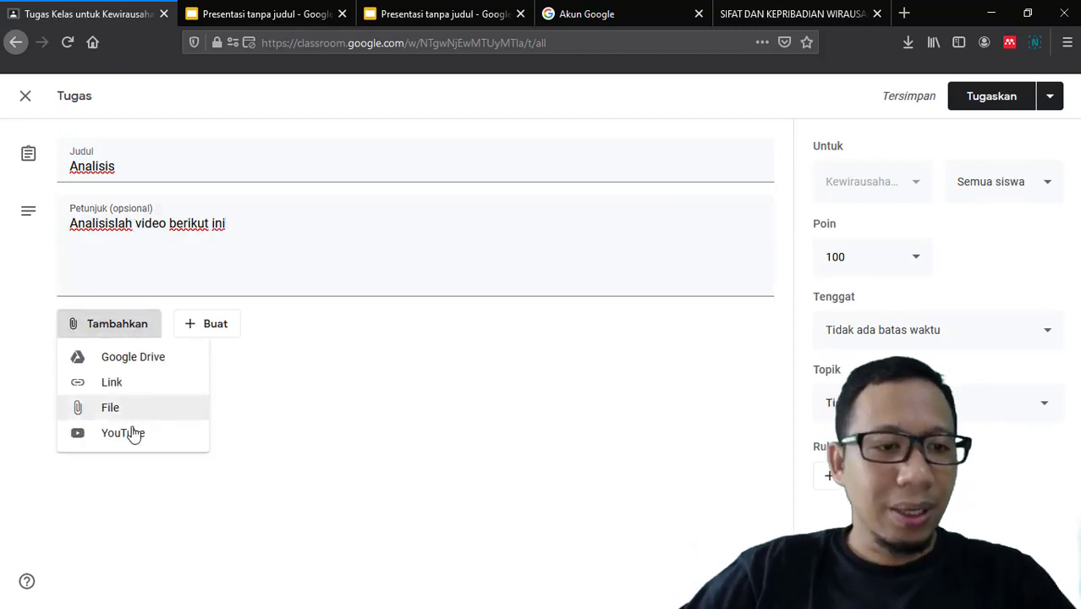
pyautogui.click(133, 434)
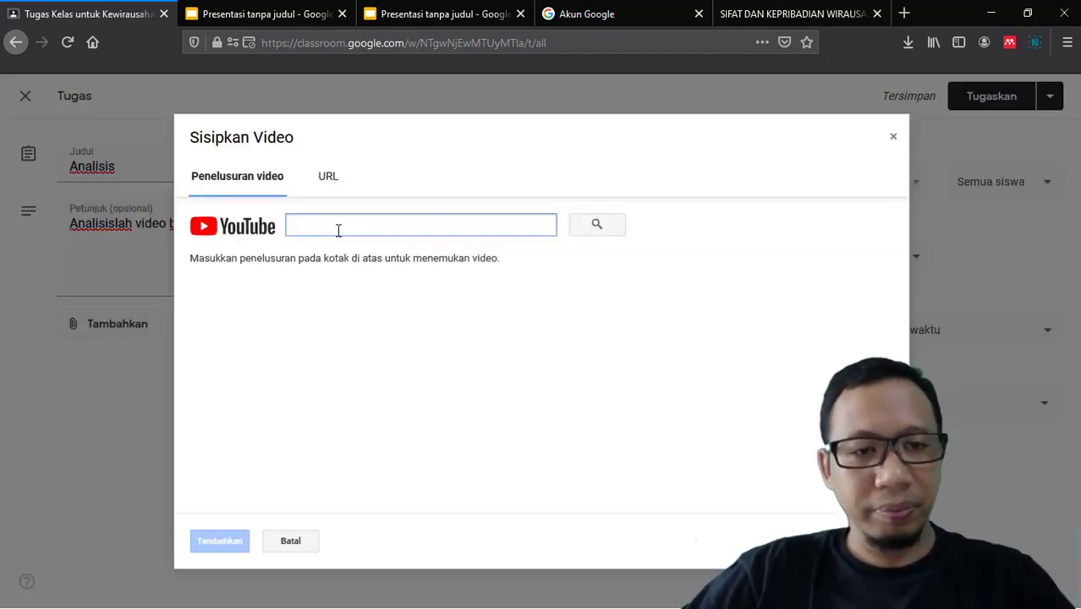
pyautogui.write('wirausaha')
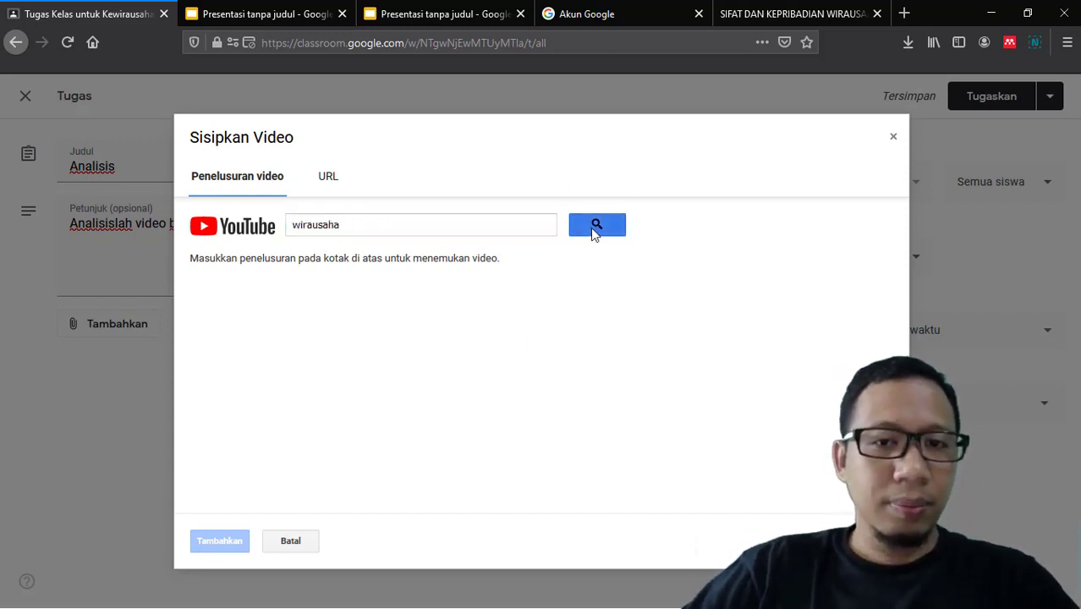
pyautogui.click(591, 228)
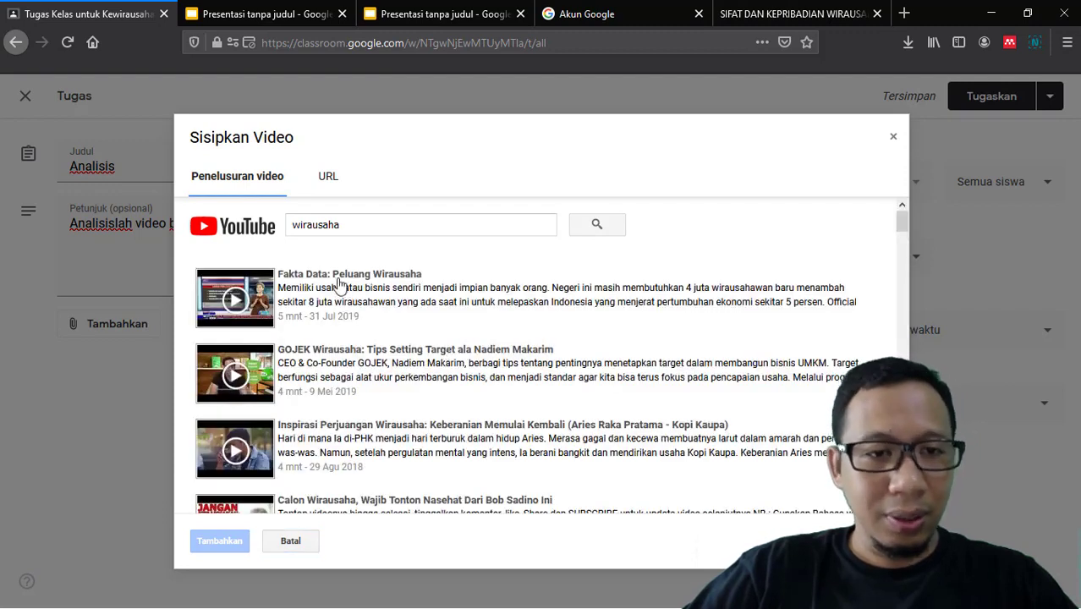
pyautogui.click(339, 285)
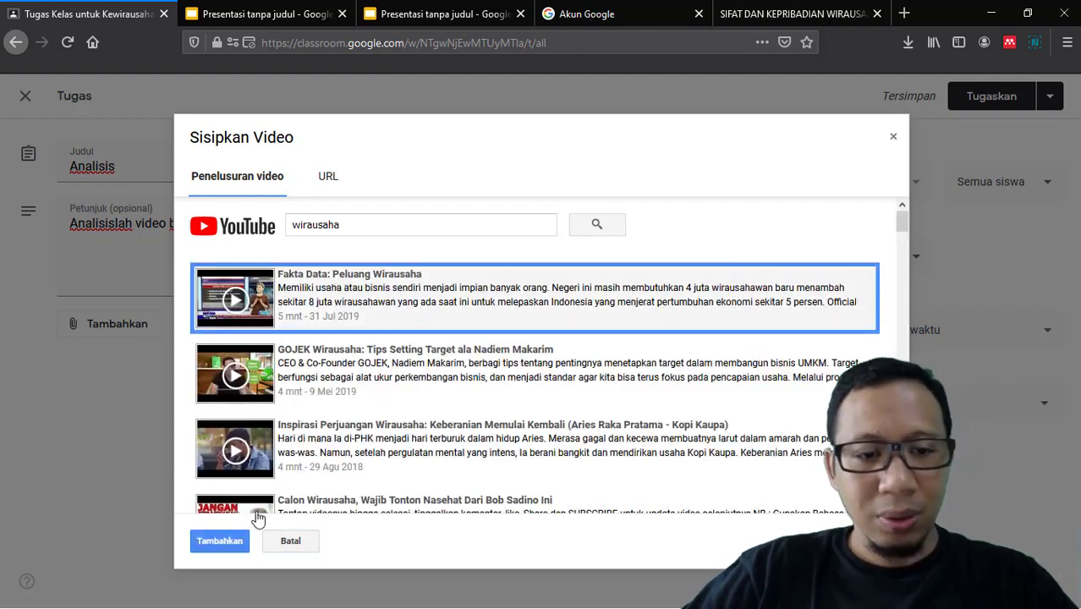
pyautogui.click(220, 541)
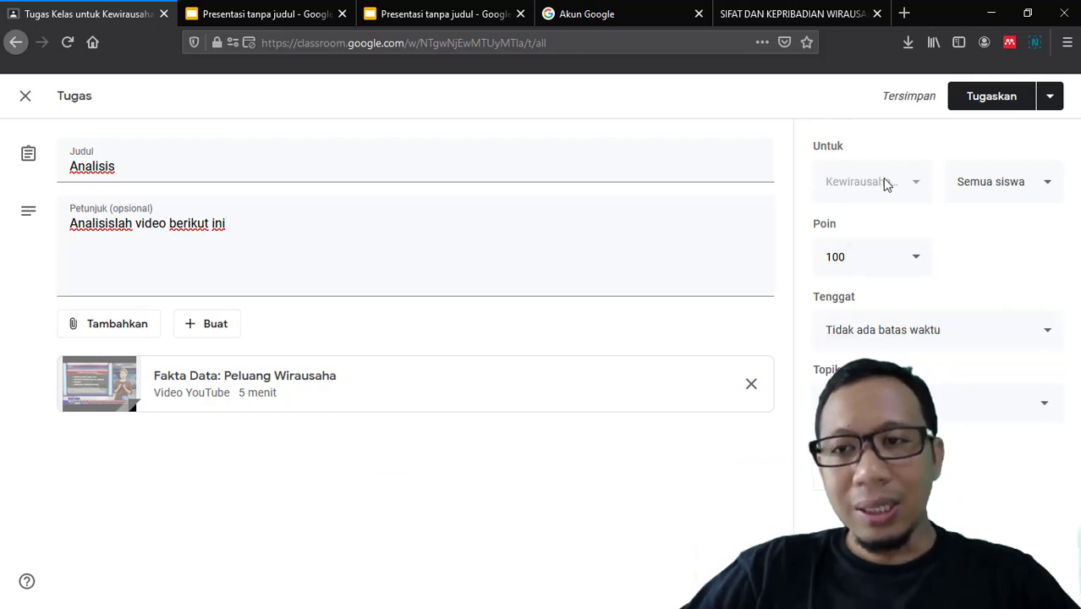
# Step: Examine the assignment's student recipient and point value options without changing them
pyautogui.click(972, 187)
pyautogui.click(934, 147)
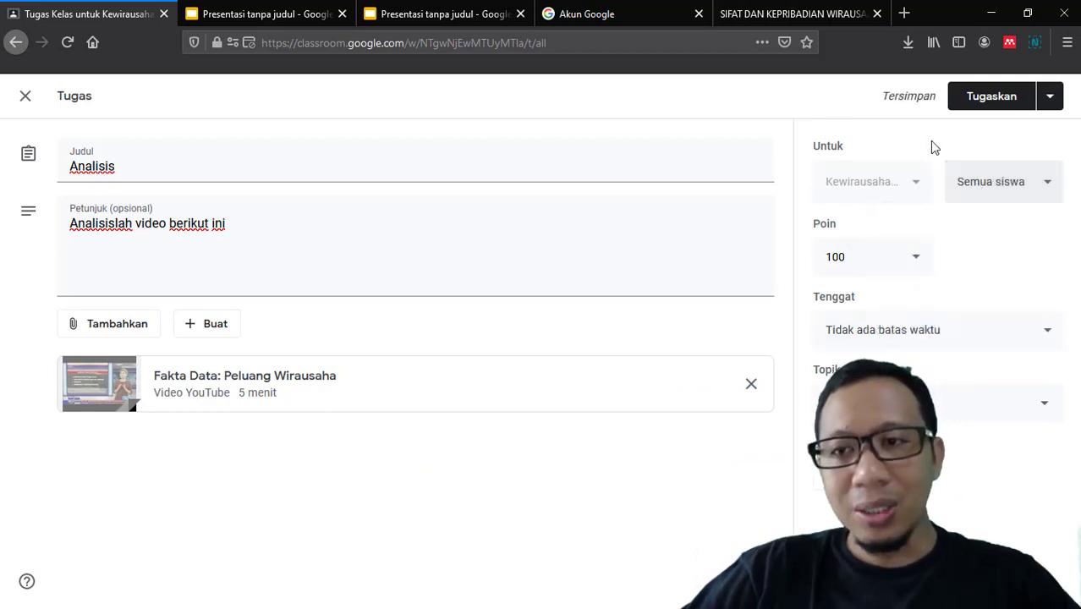
pyautogui.click(917, 268)
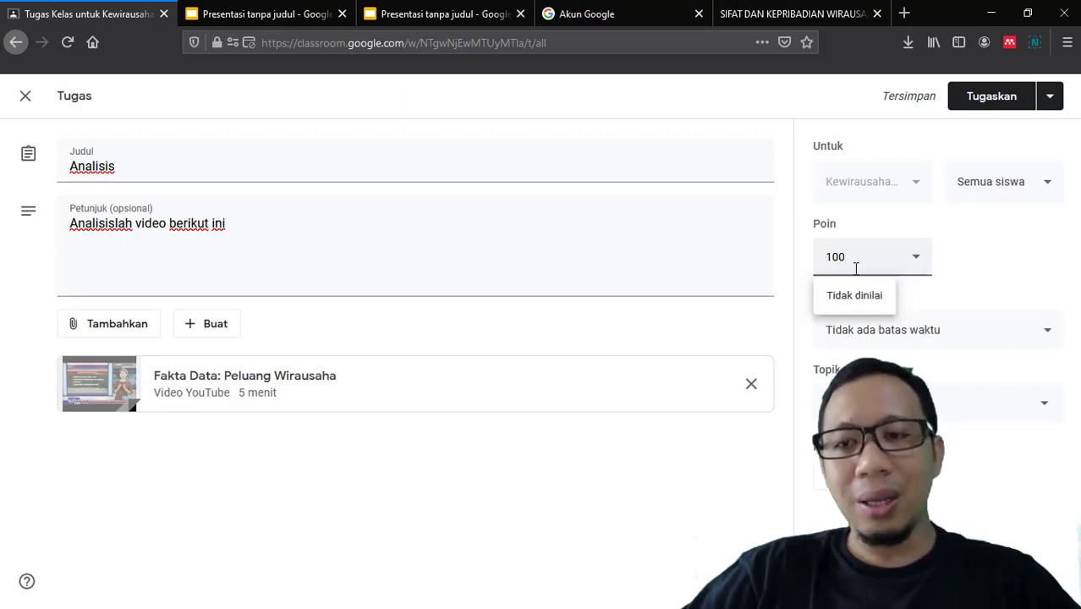
pyautogui.click(949, 234)
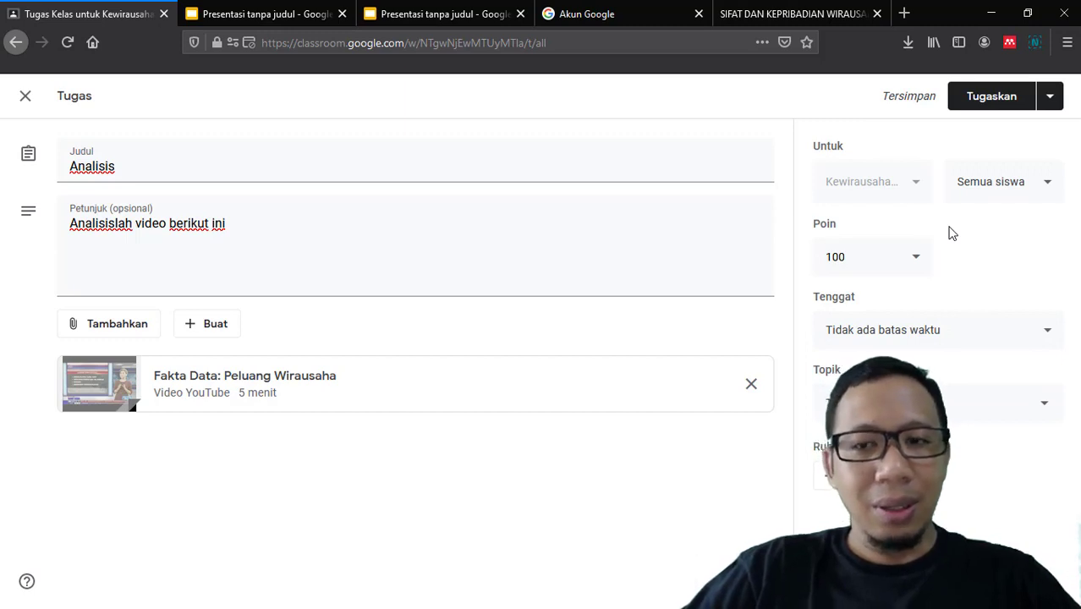
# Step: Set the assignment's due date to Thursday, 2 April at 23.59
pyautogui.click(907, 339)
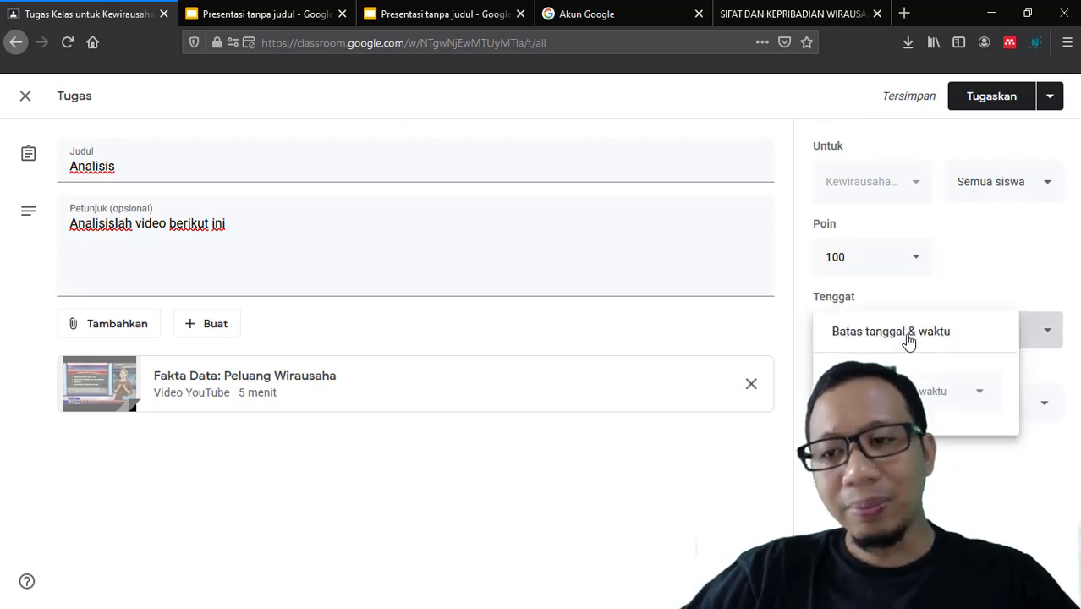
pyautogui.click(966, 395)
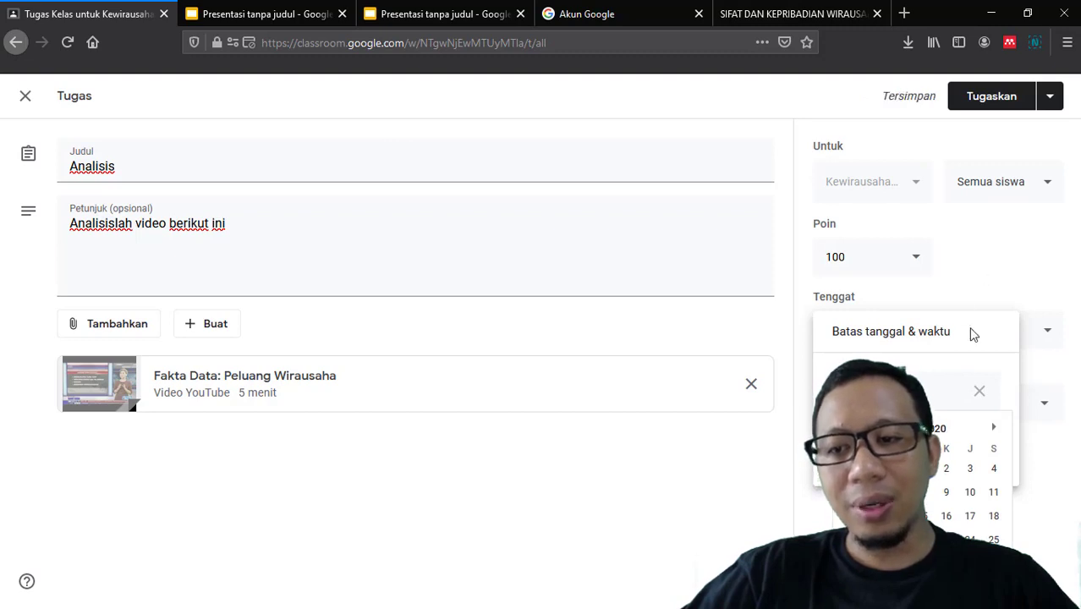
pyautogui.click(946, 468)
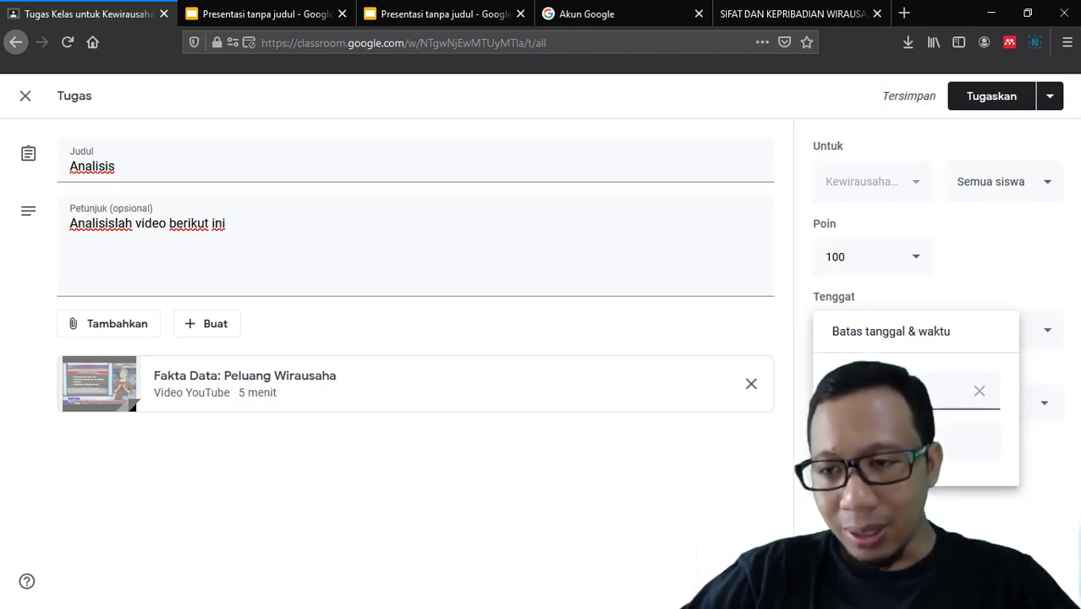
pyautogui.click(896, 442)
pyautogui.click(939, 499)
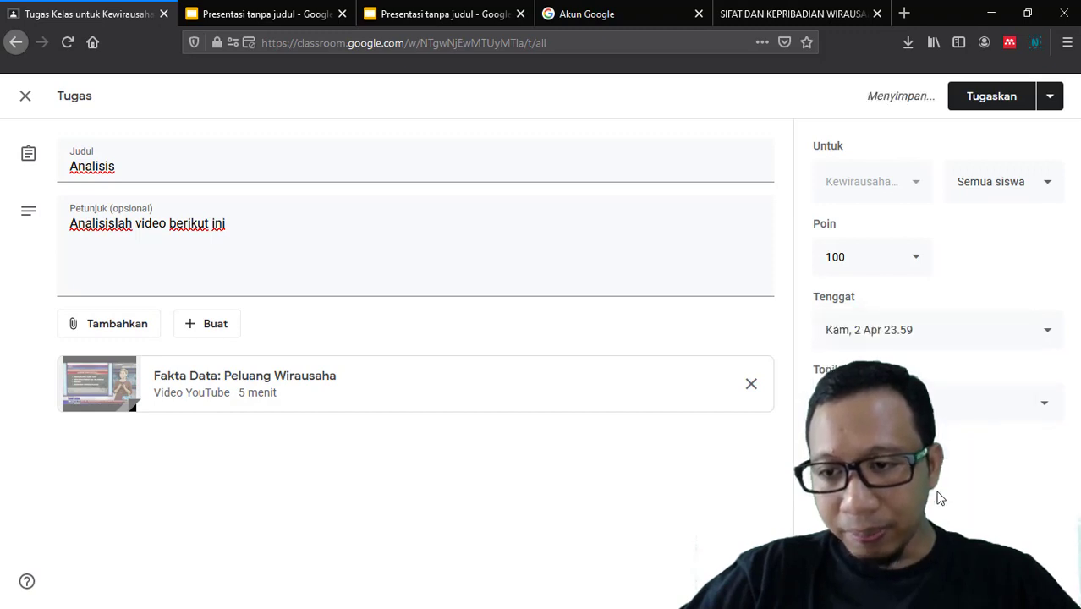
# Step: Publish the Analisis assignment under the topic "Pertemuan 1 : Definisi kewirasuahaan" and place it below the Definisi Wirausaha material
pyautogui.click(921, 333)
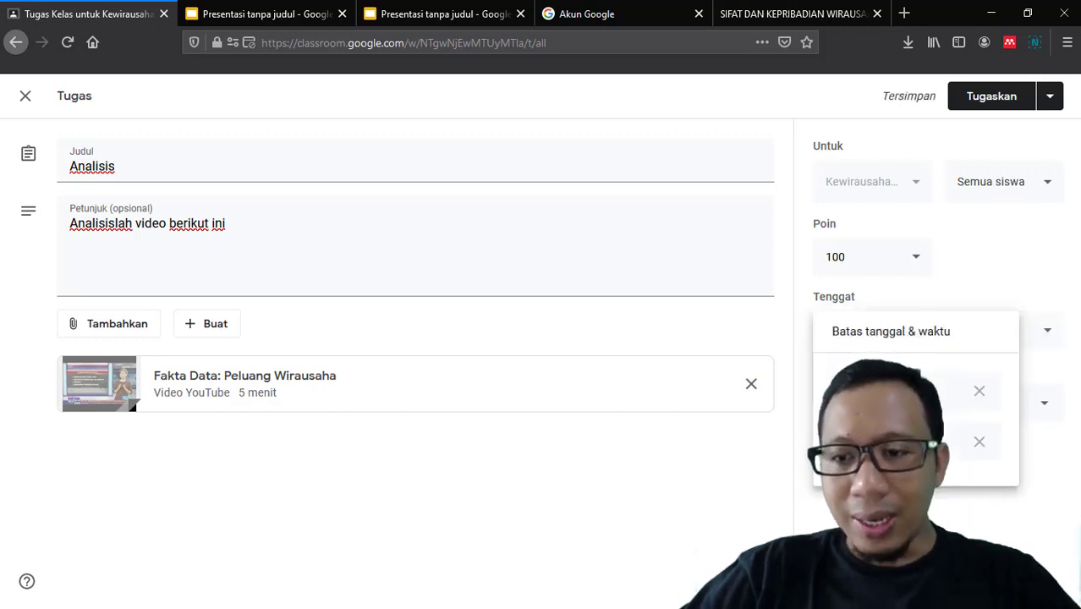
pyautogui.click(964, 514)
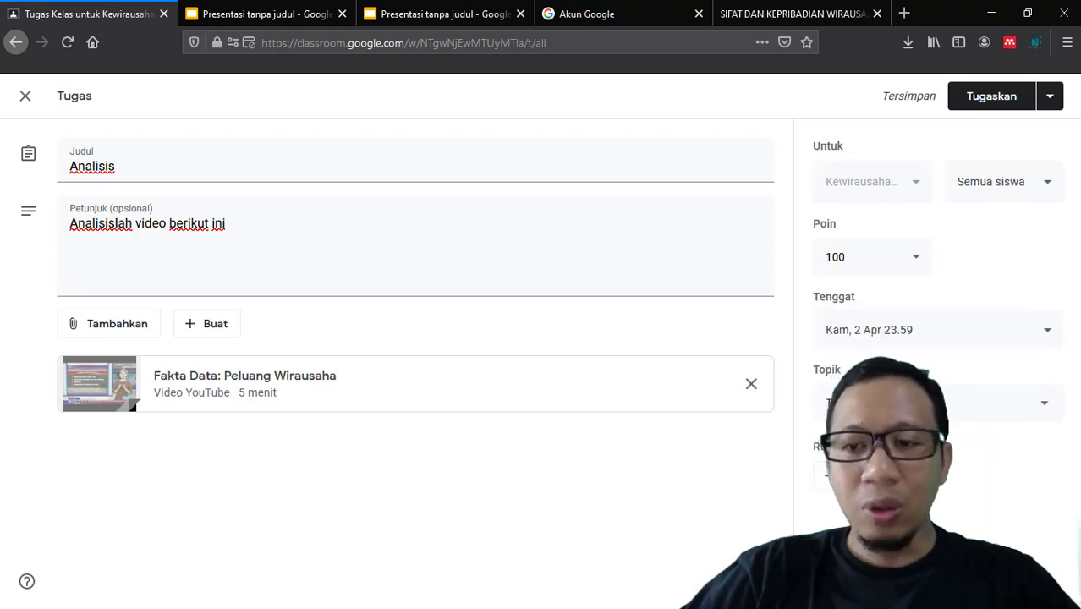
pyautogui.click(921, 404)
pyautogui.click(918, 492)
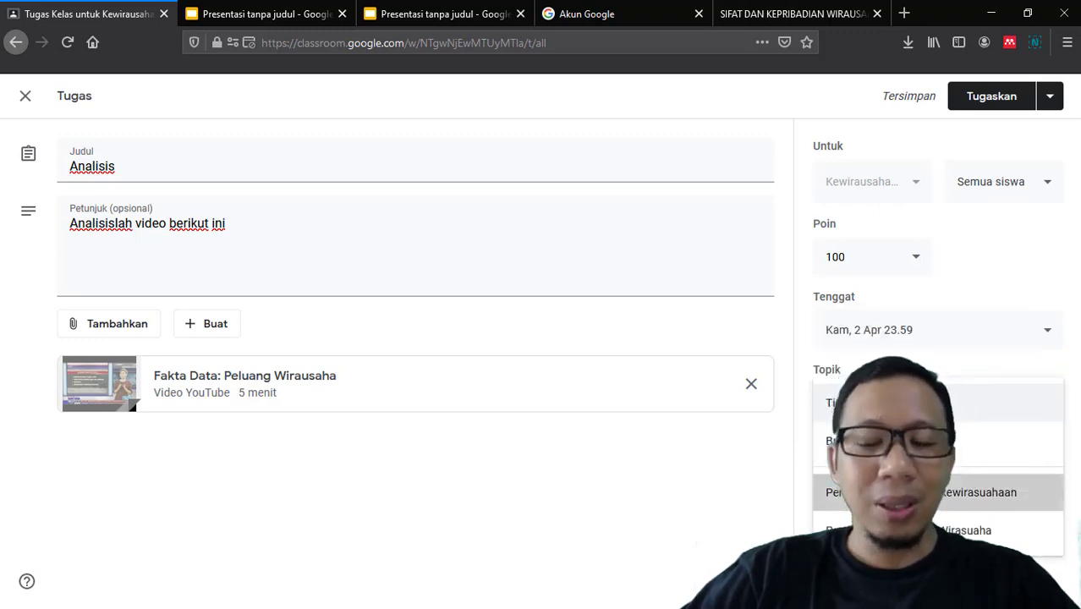
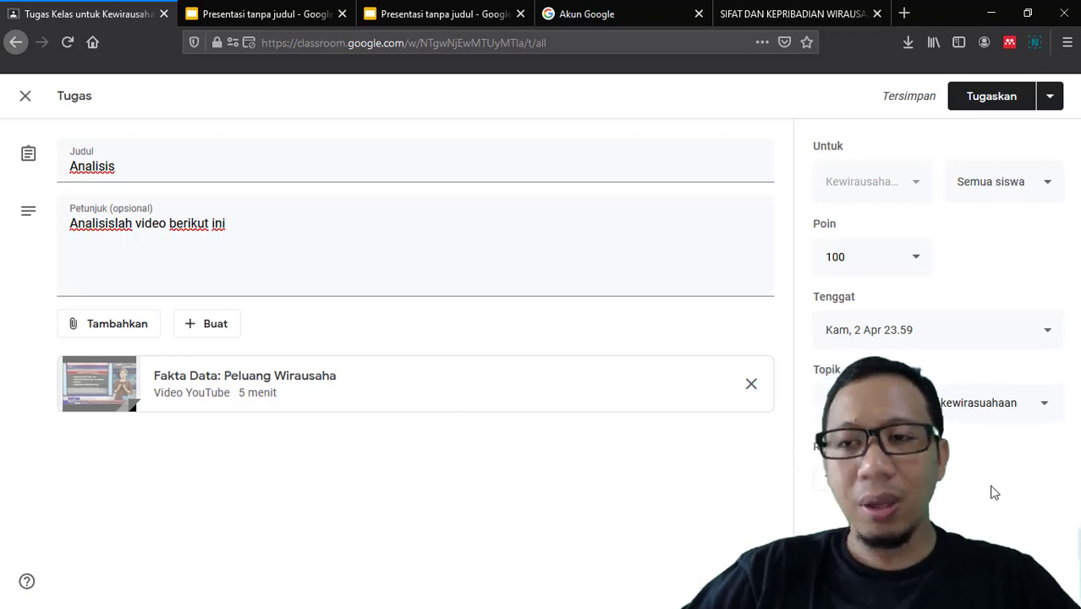
pyautogui.click(991, 96)
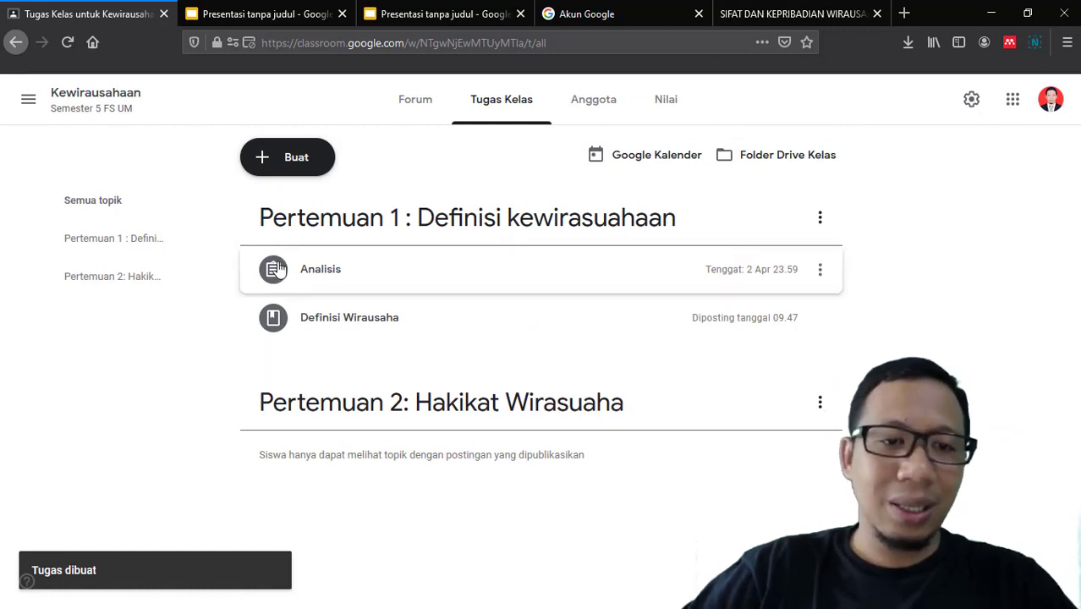
pyautogui.moveTo(276, 269); pyautogui.dragTo(324, 316)
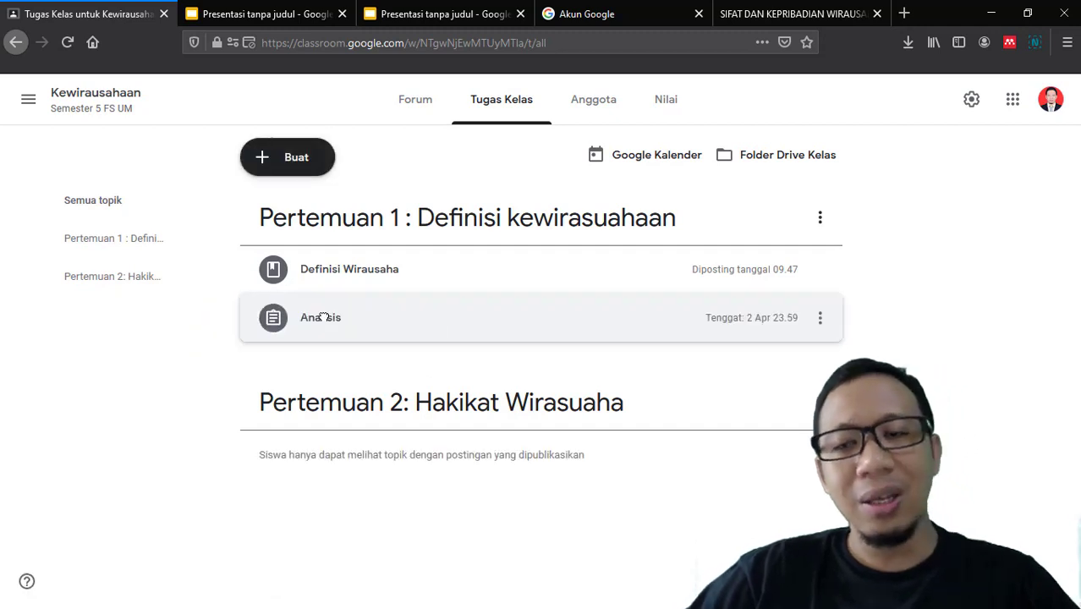
# Step: Create a new quiz assignment in the classwork and title it "Tugas pilihan"
pyautogui.click(315, 163)
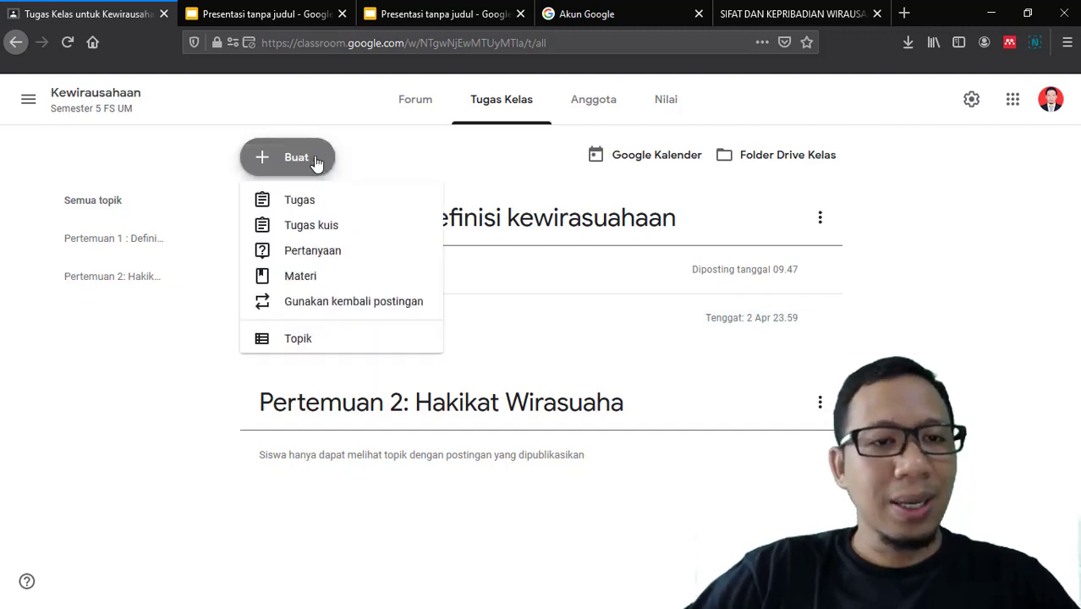
pyautogui.click(336, 238)
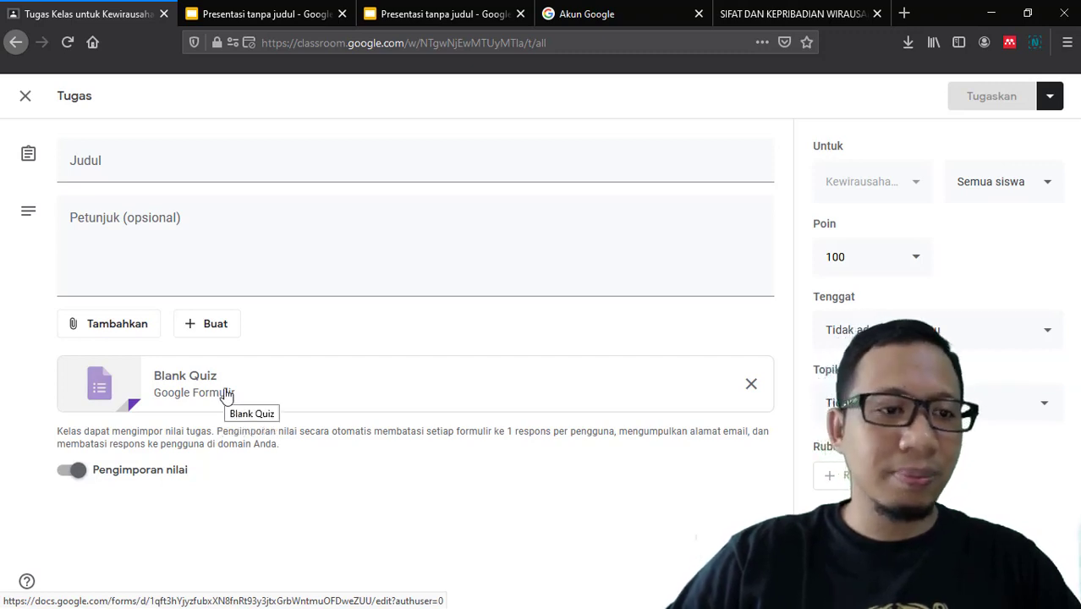
pyautogui.click(167, 159)
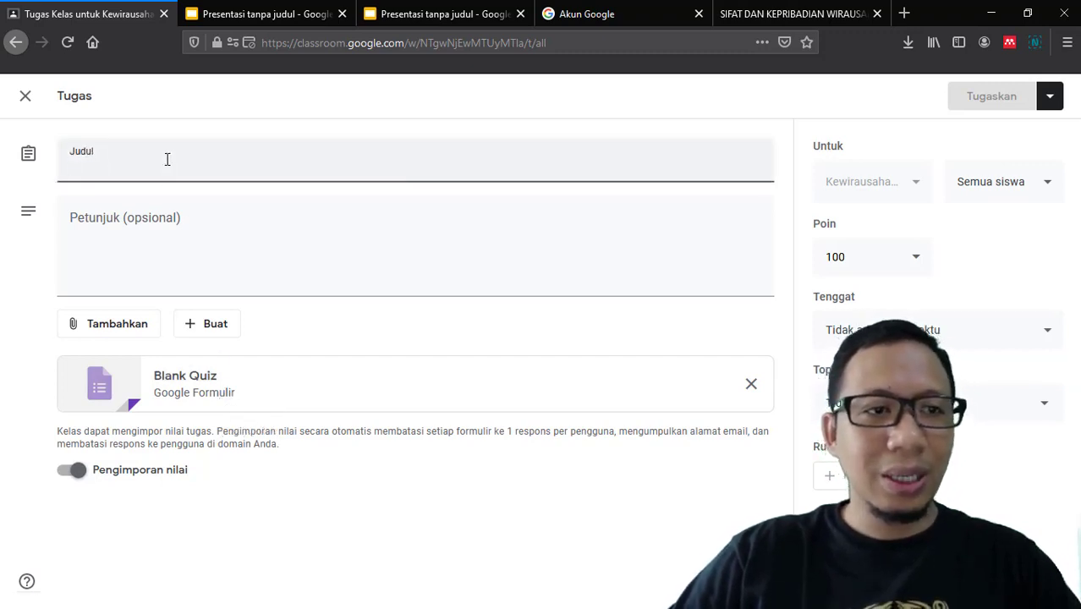
pyautogui.write('T')
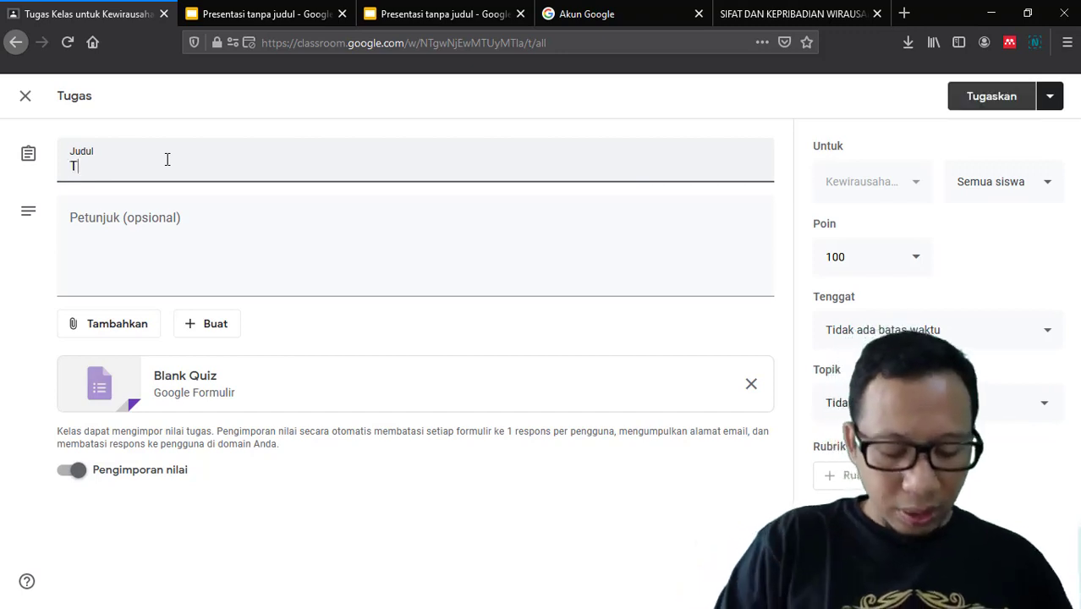
pyautogui.write('ugas pili')
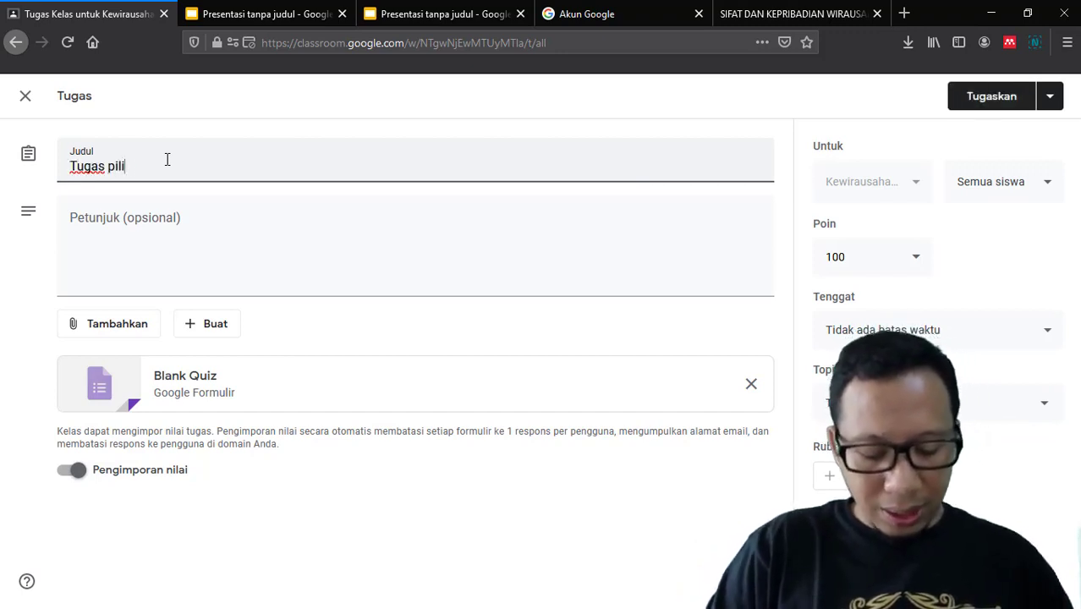
pyautogui.write('han')
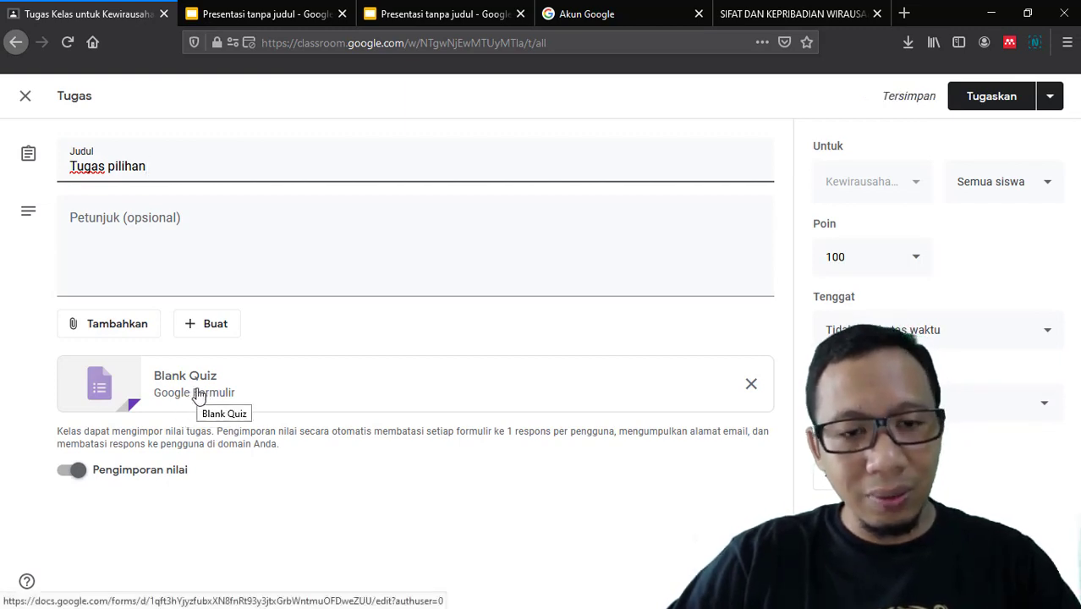
# Step: In the attached Blank Quiz form, enter the multiple-choice question "Pertanyaan" with options "jawabn 1", "jawaban ke 3", "jawaban ke 4" and "Opsi 4"
pyautogui.click(199, 394)
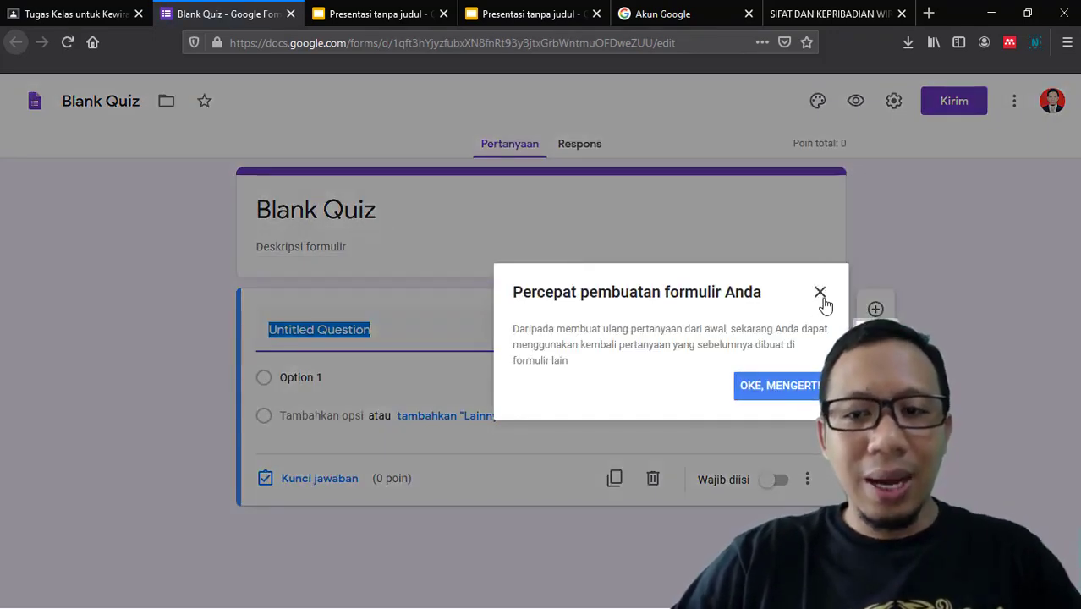
pyautogui.click(821, 295)
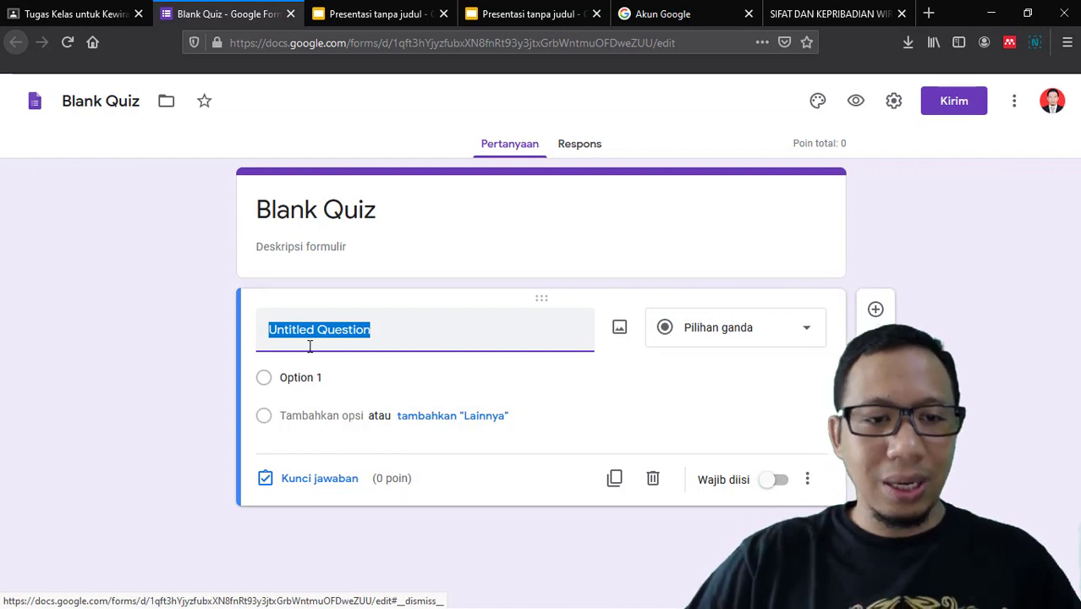
pyautogui.write('Pe')
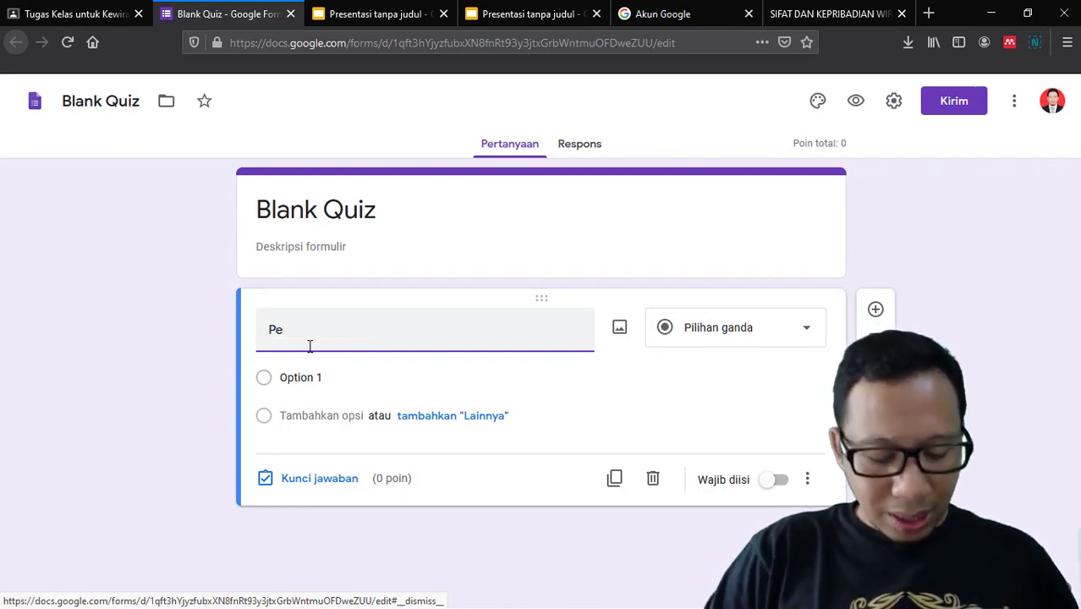
pyautogui.write('rtanyaan')
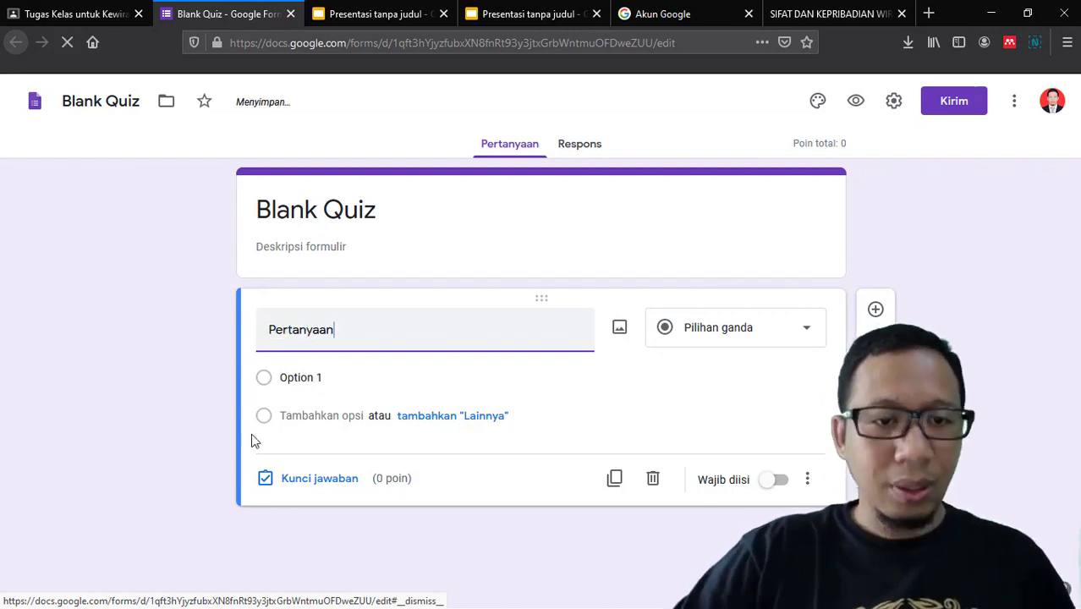
pyautogui.click(313, 378)
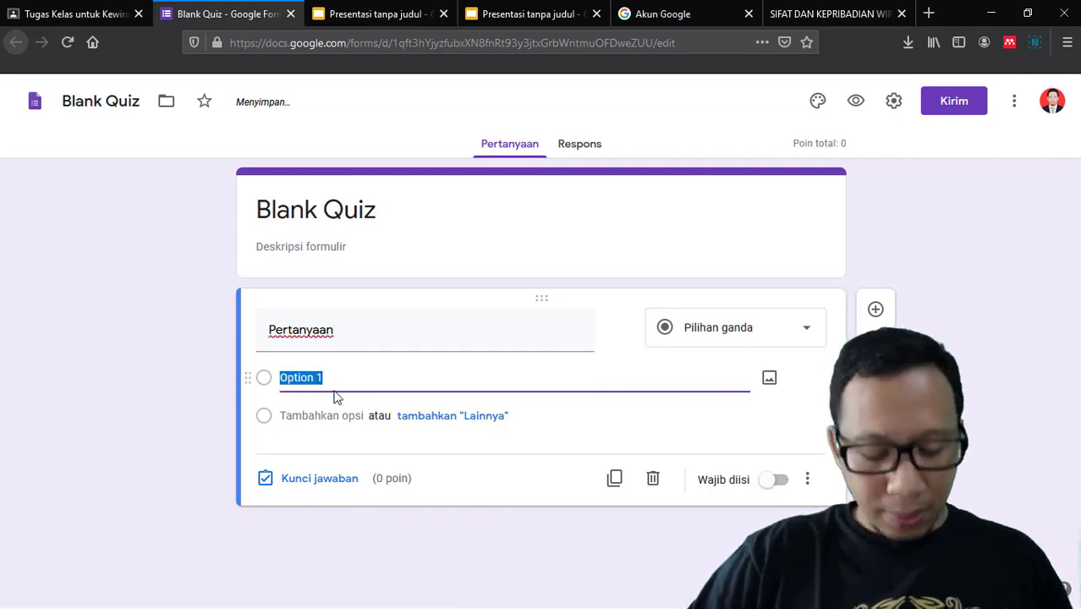
pyautogui.write('jawabn')
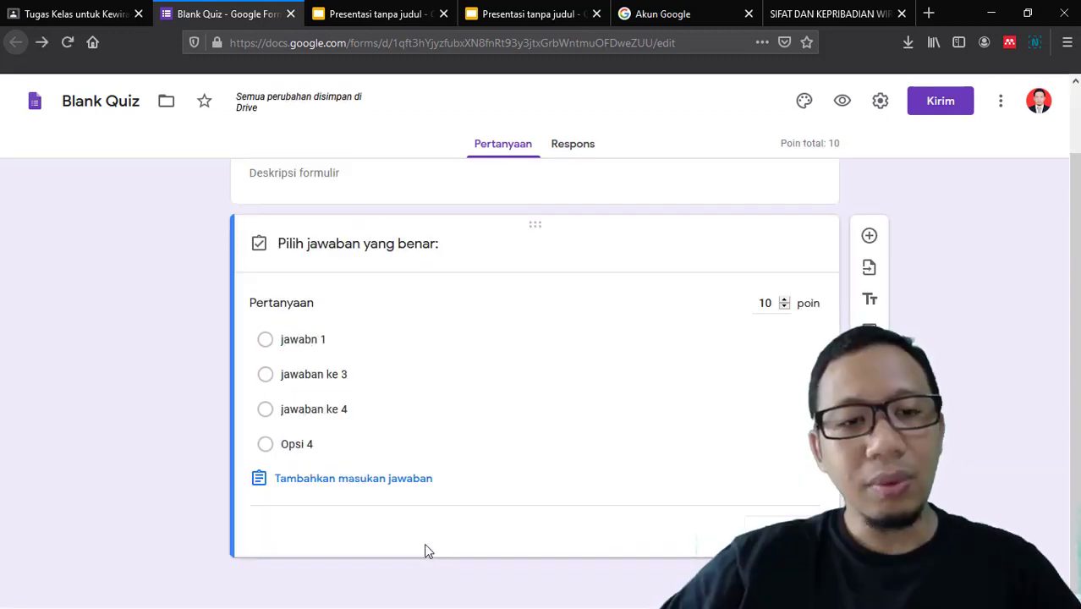
# Step: Mark "jawaban ke 3" as the correct answer in the answer key and view the feedback options for wrong and correct answers
pyautogui.click(285, 380)
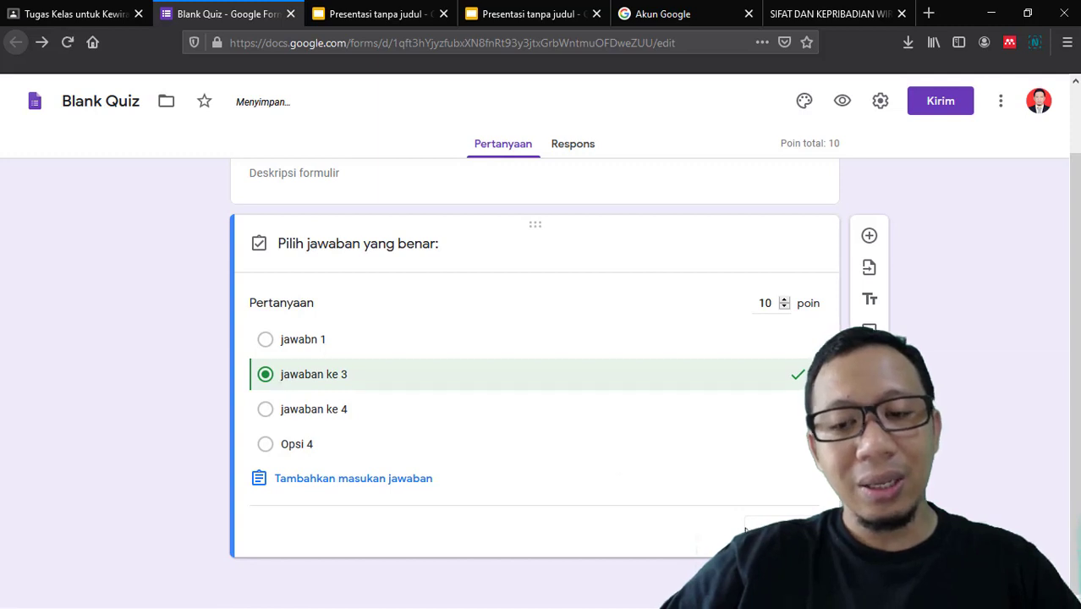
pyautogui.click(350, 482)
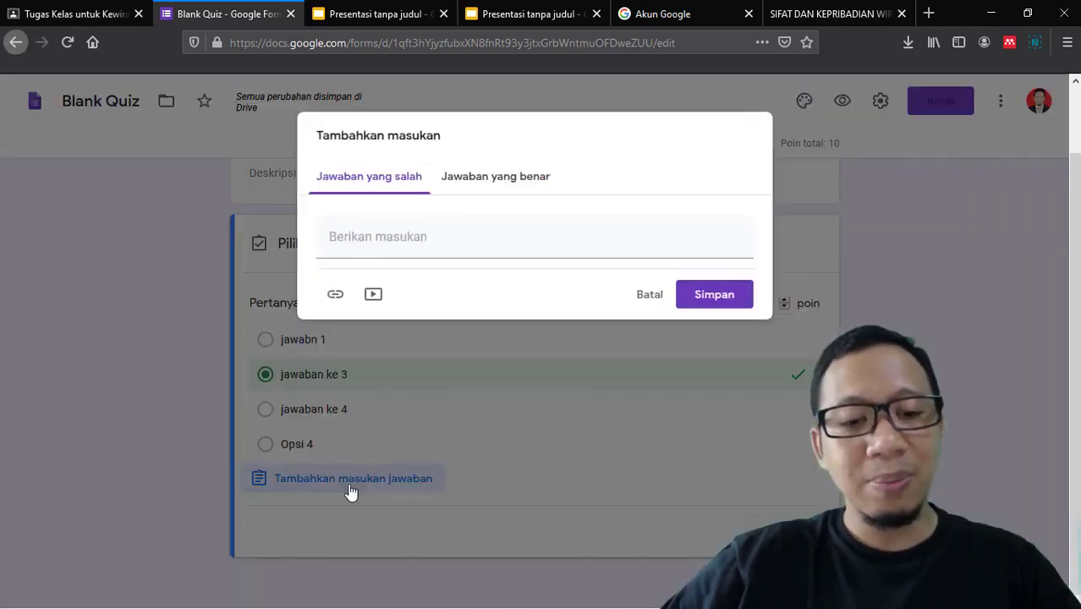
pyautogui.click(488, 184)
pyautogui.click(403, 190)
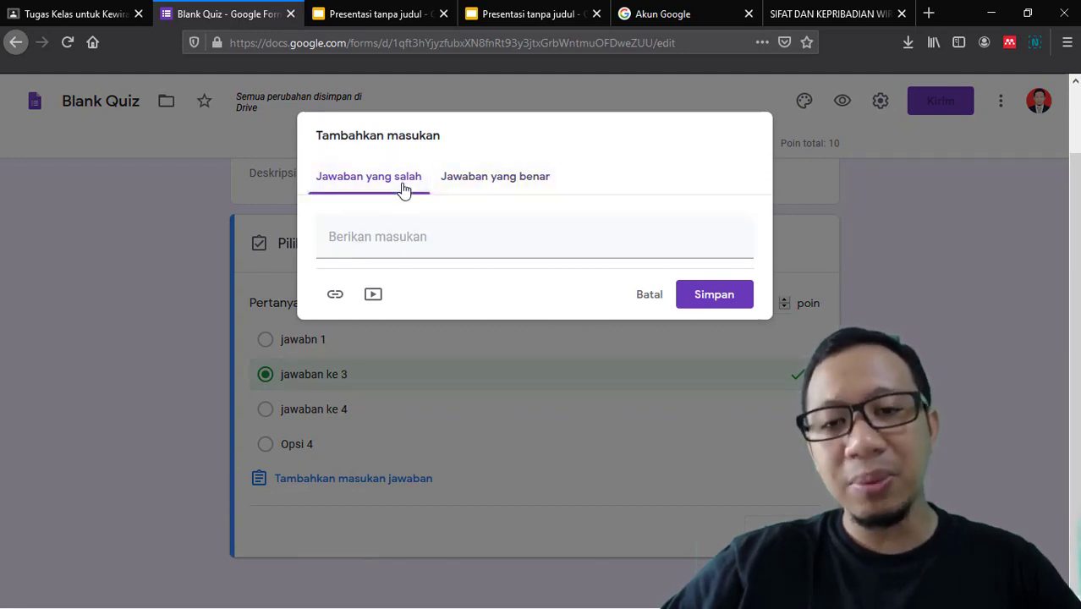
pyautogui.click(648, 296)
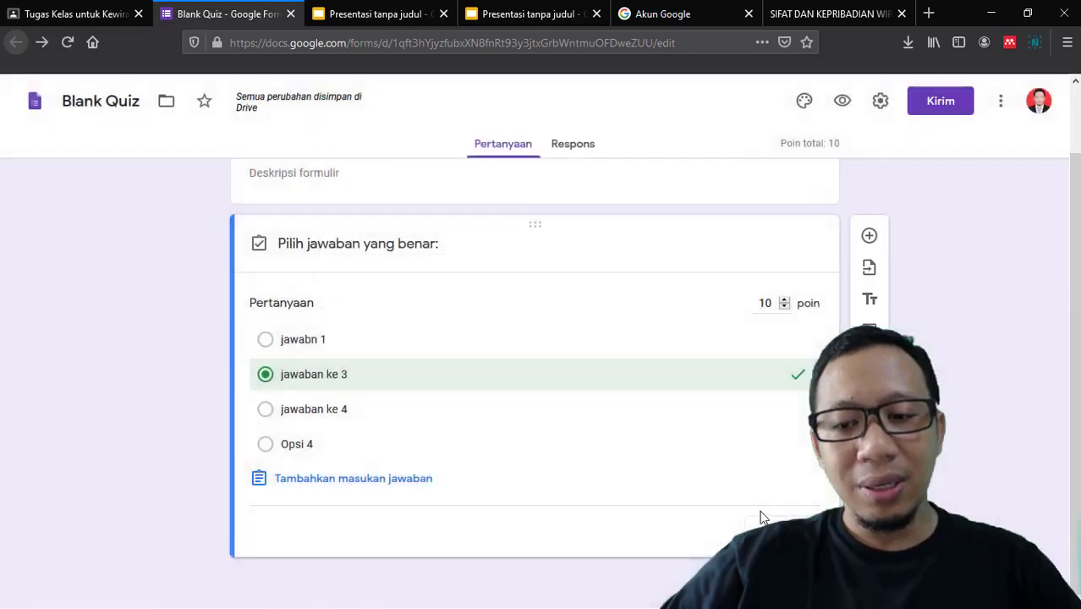
pyautogui.click(760, 517)
# Step: Turn off the quiz form's restriction to Universitas Negeri Malang users and trusted organisations, and save the form settings
pyautogui.scroll(2, 883, 106)
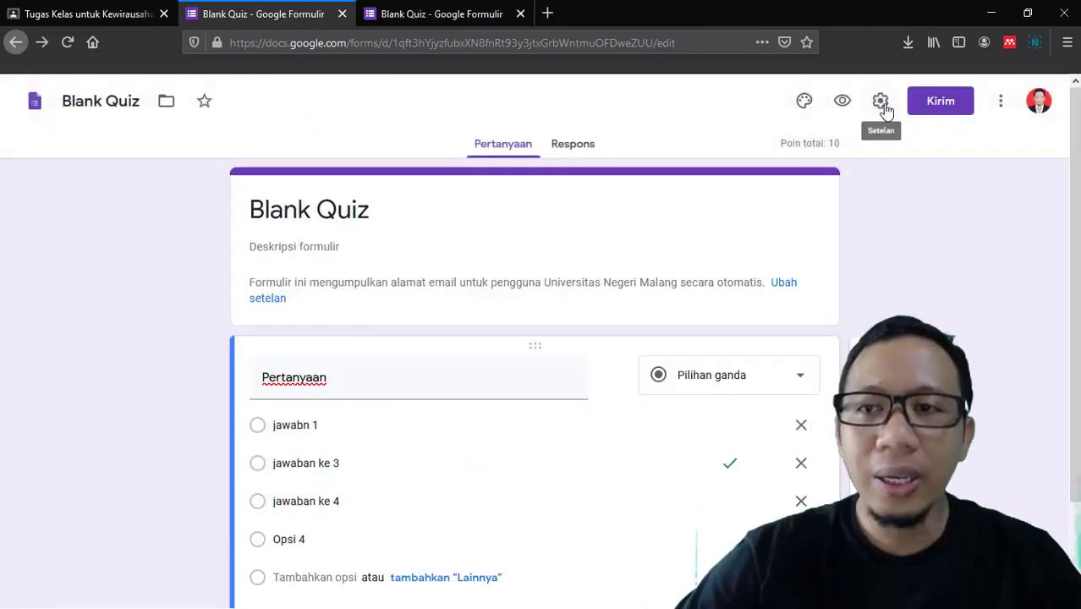
pyautogui.click(880, 100)
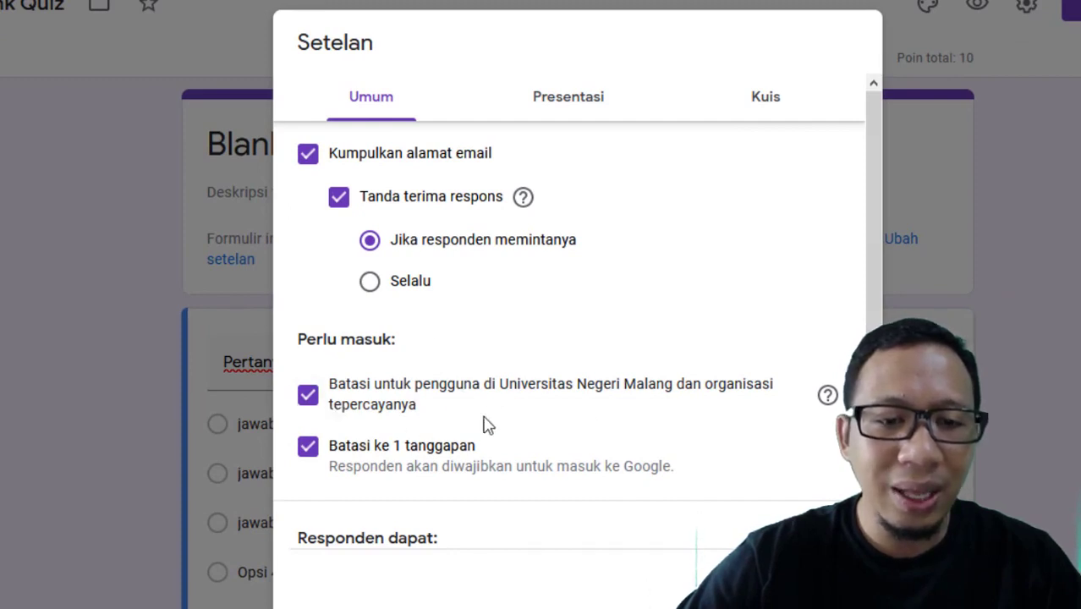
pyautogui.click(308, 394)
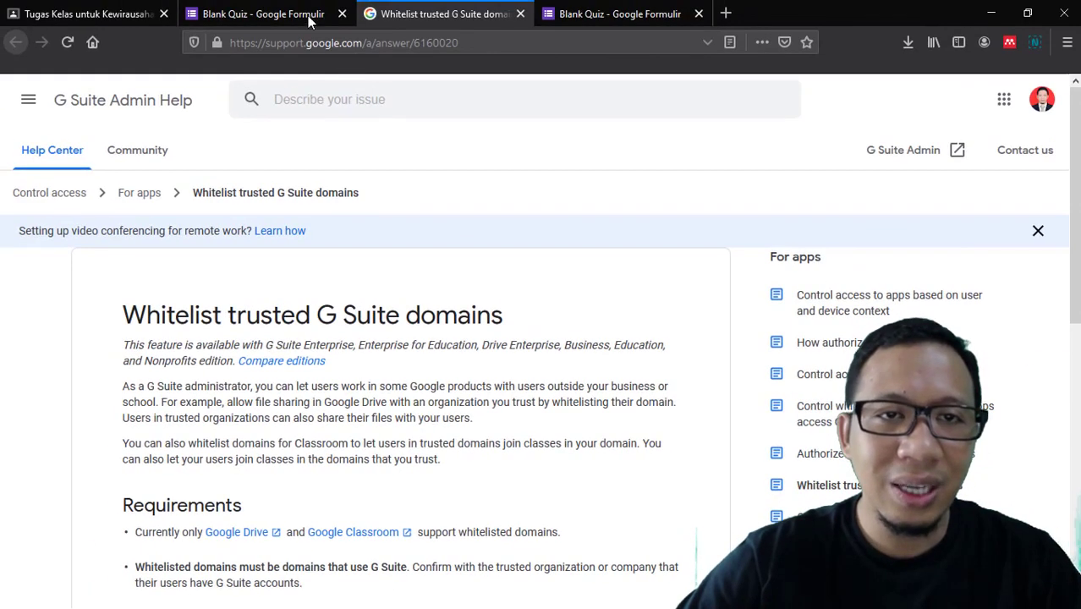
pyautogui.click(309, 17)
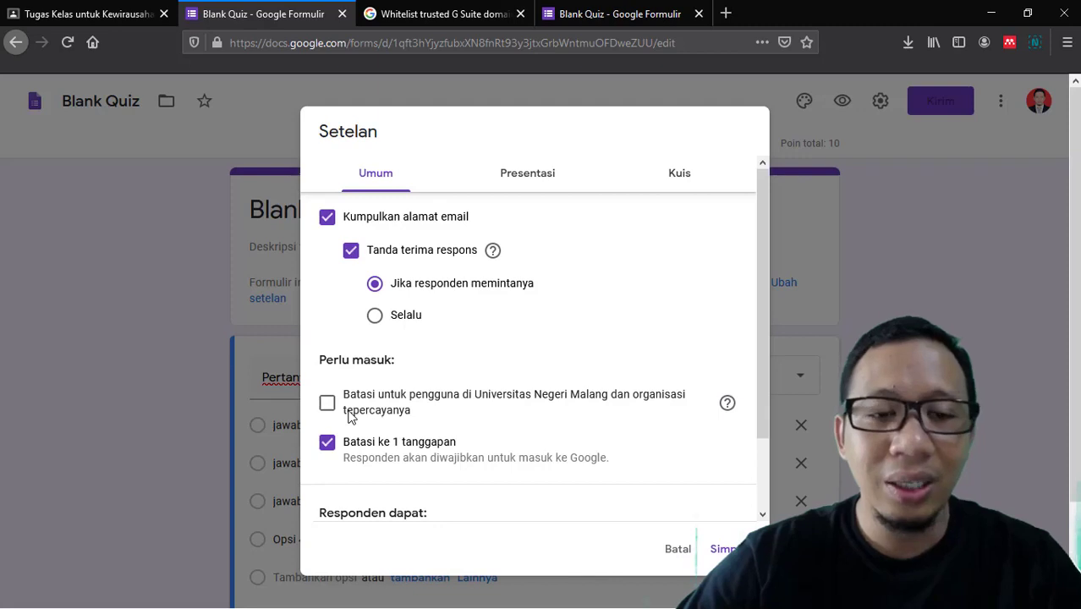
pyautogui.click(732, 550)
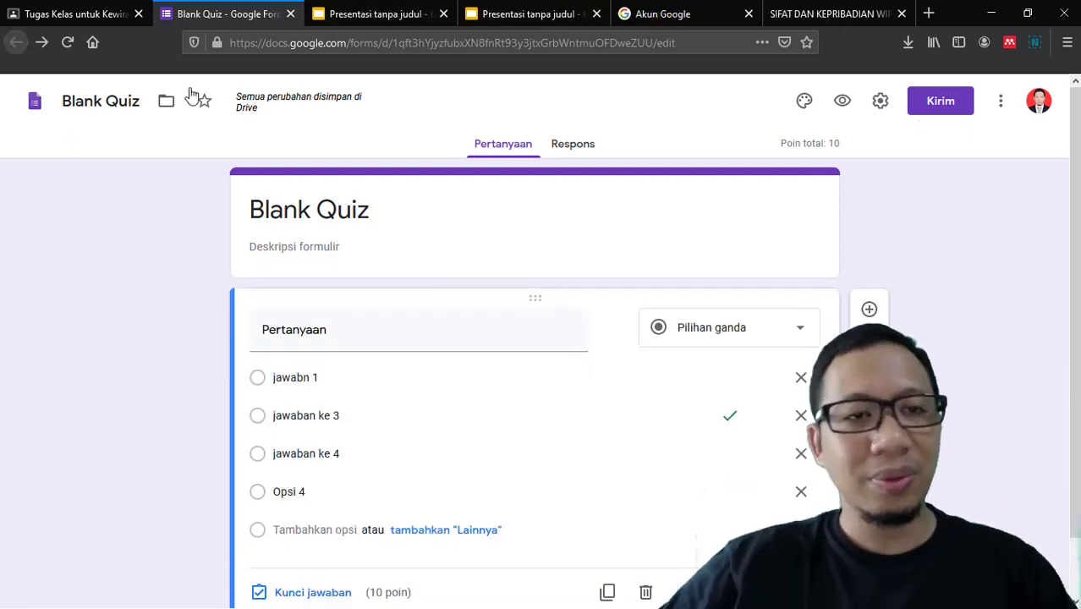
# Step: Back in Classroom, publish "Tugas pilihan" under the topic "Pertemuan 1 : Definisi kewirasuahaan" and move it below Analisis
pyautogui.click(71, 18)
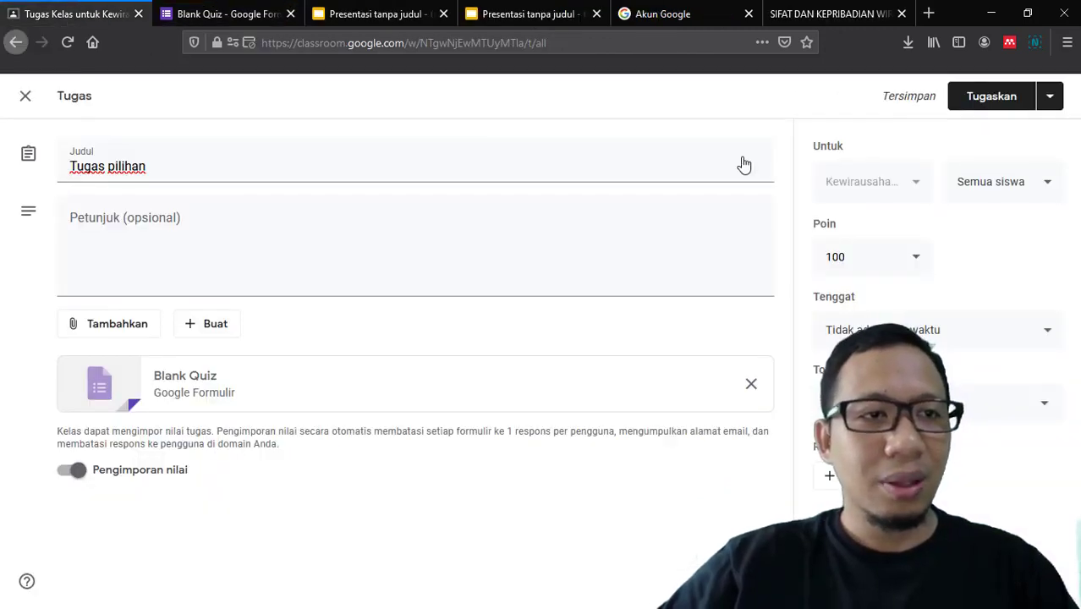
pyautogui.click(948, 390)
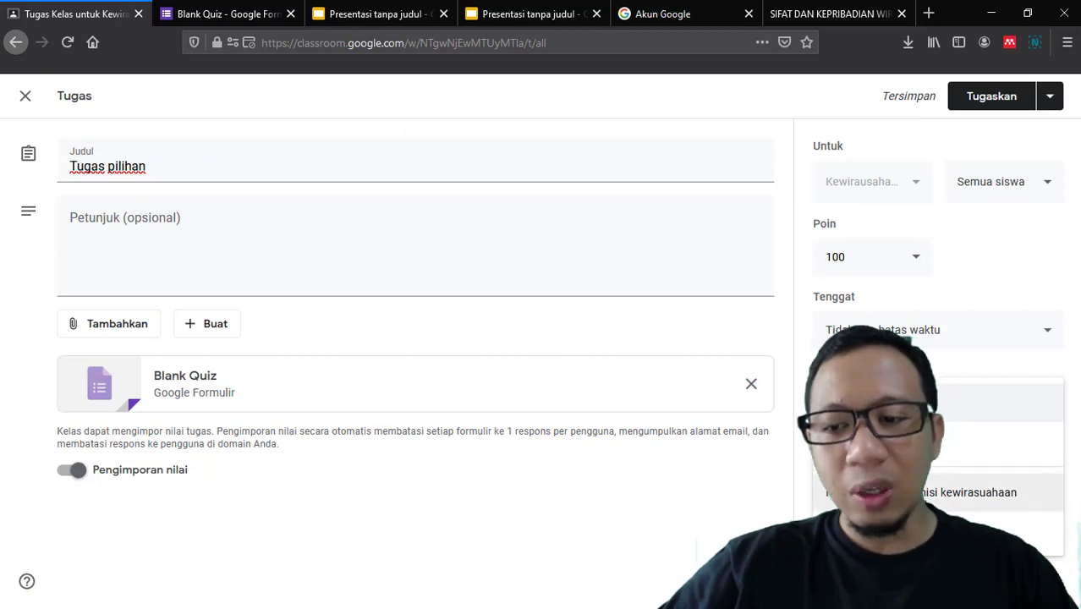
pyautogui.click(968, 492)
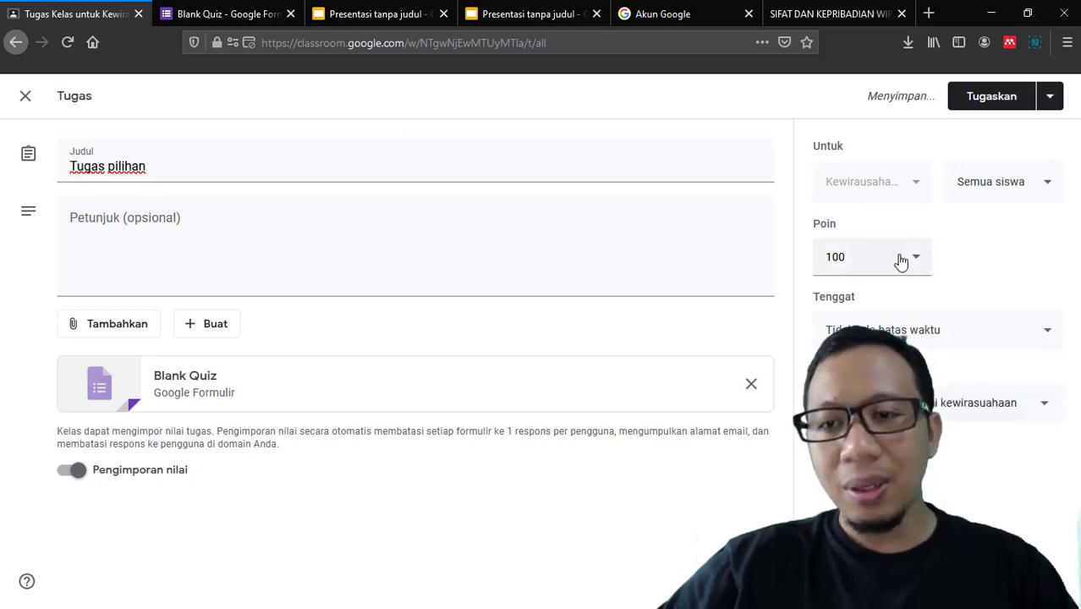
pyautogui.click(988, 100)
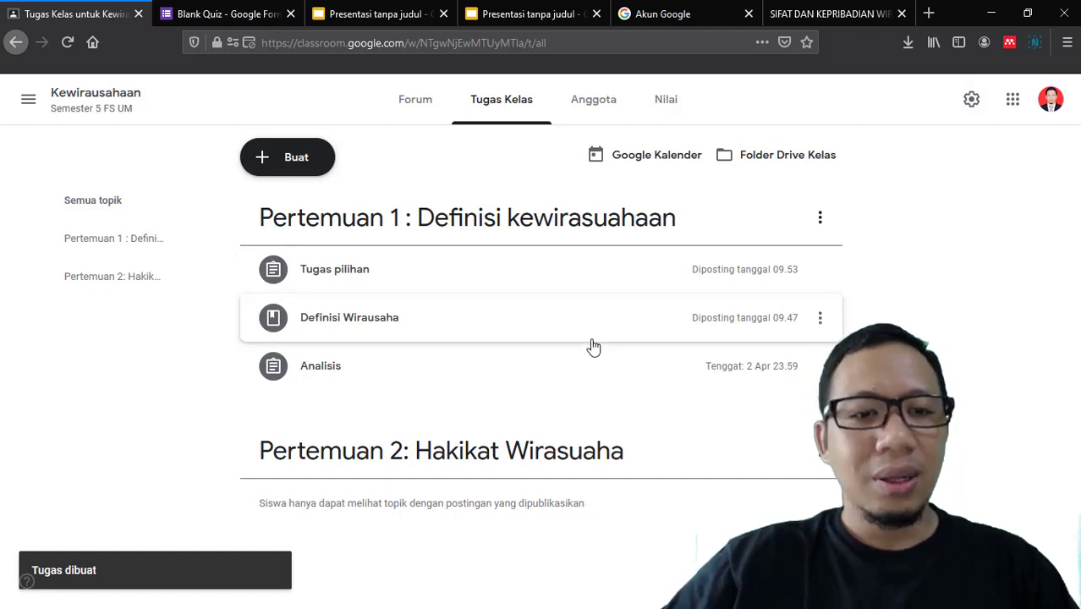
pyautogui.moveTo(279, 271); pyautogui.dragTo(328, 382)
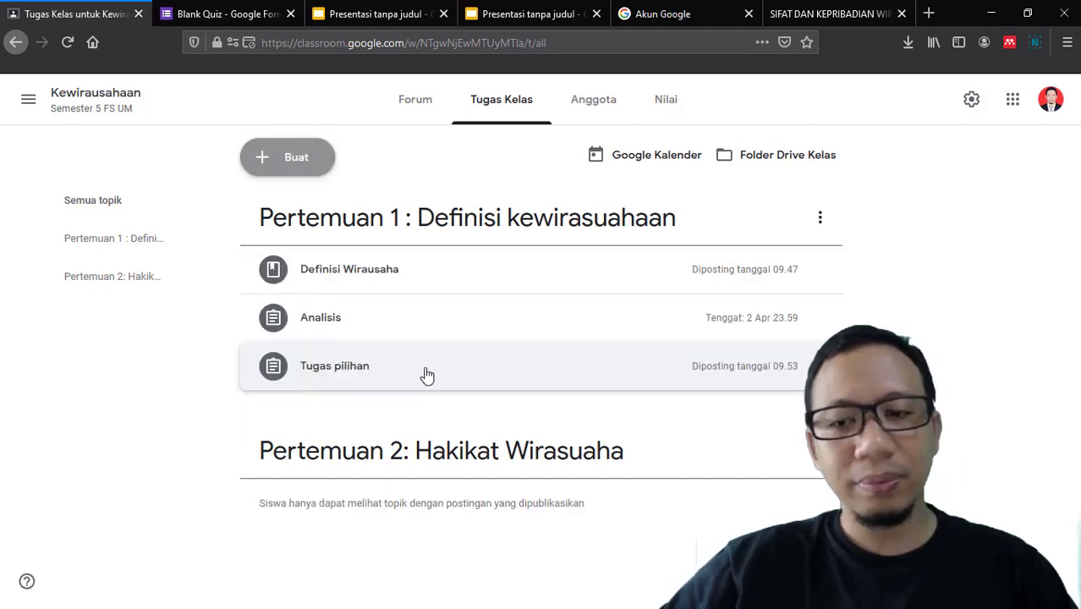
# Step: Create a short-answer (Jawaban singkat) question in the class with the text "Apa arti ...."
pyautogui.click(295, 157)
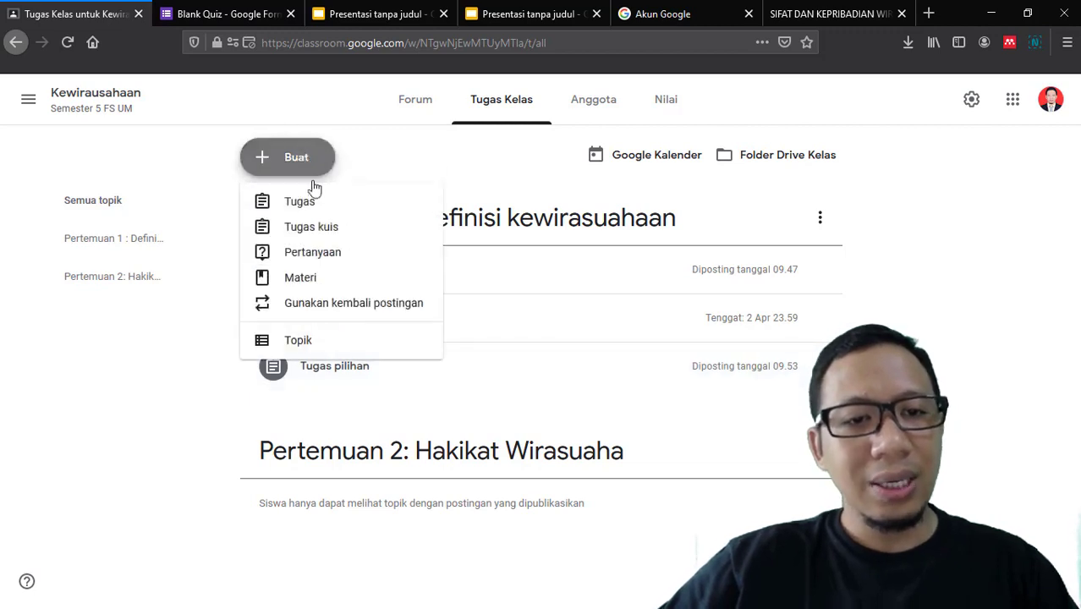
pyautogui.click(334, 262)
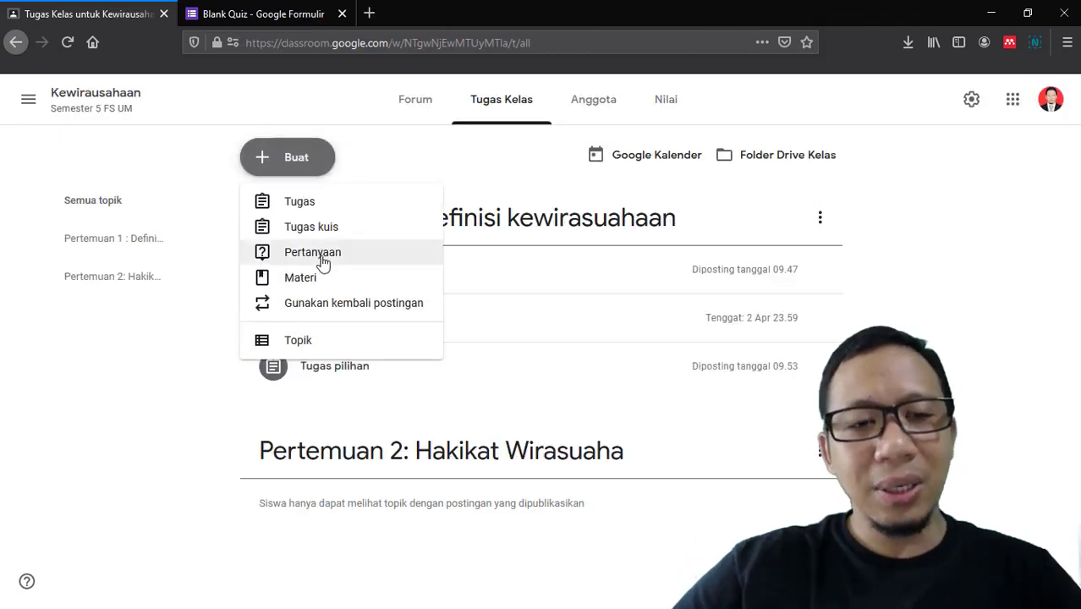
pyautogui.click(323, 262)
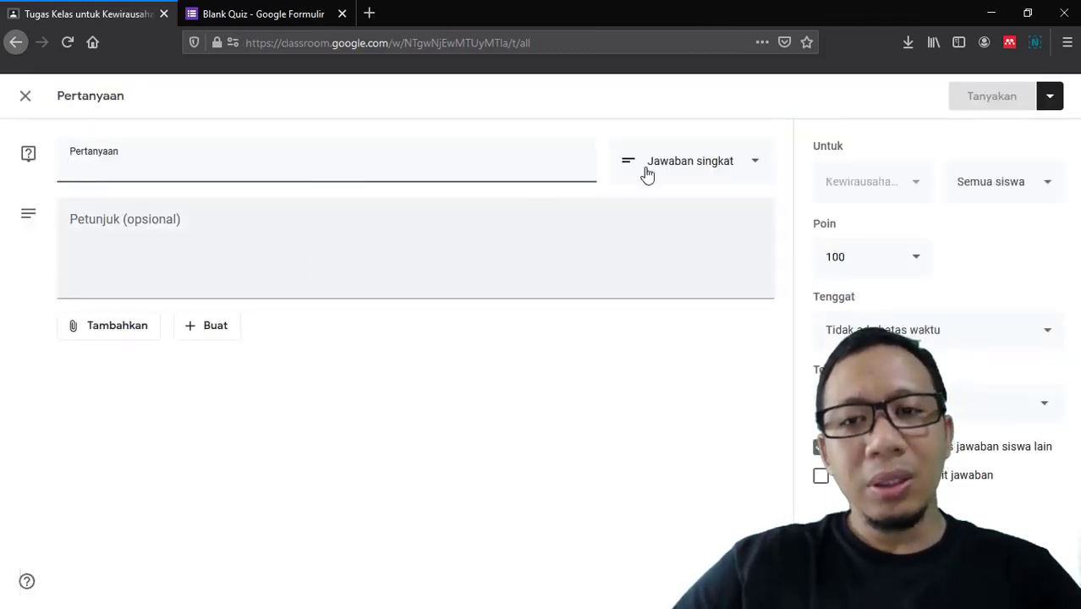
pyautogui.click(676, 165)
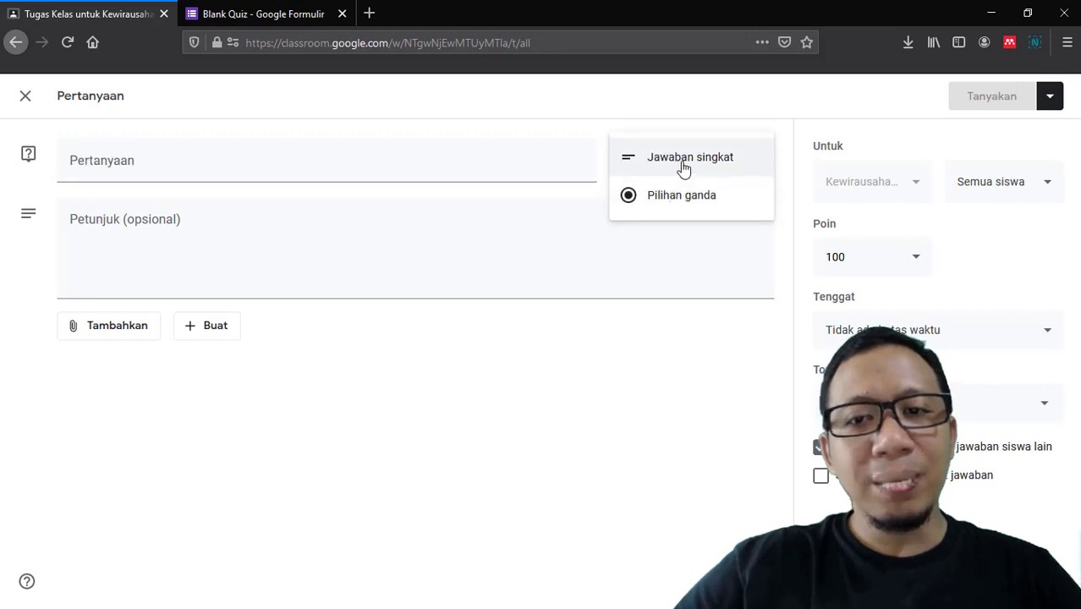
pyautogui.click(685, 162)
pyautogui.click(333, 164)
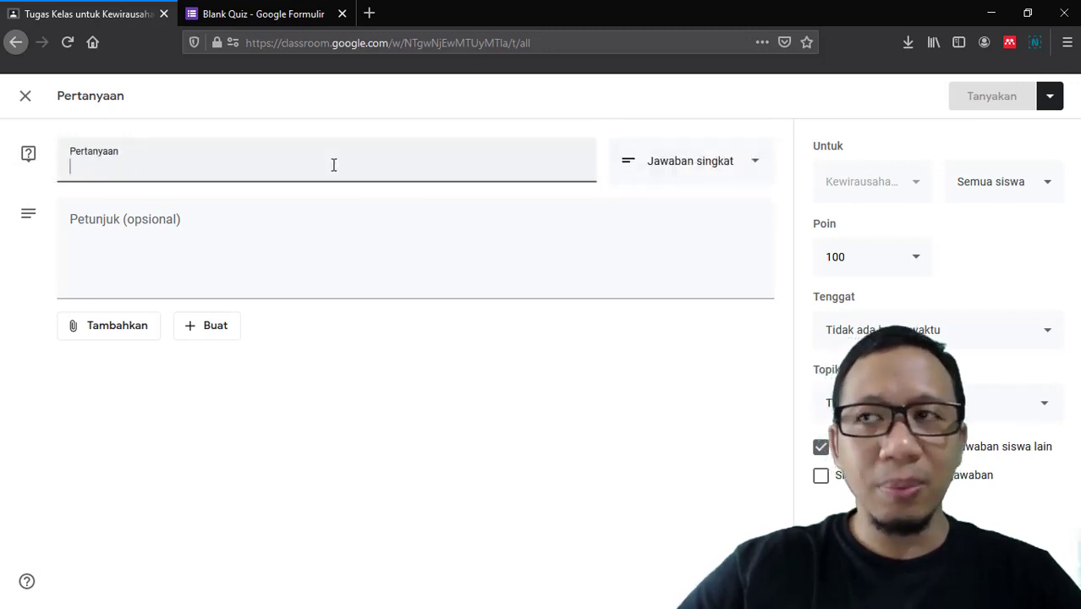
pyautogui.write('Apa arti ....')
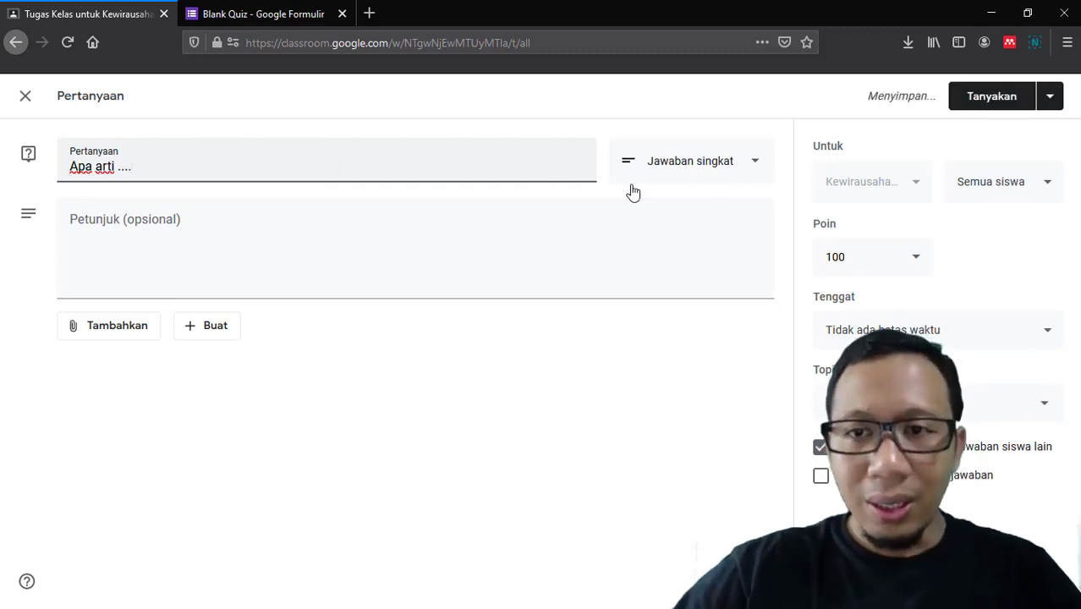
# Step: Publish the question under the topic "Pertemuan 1 : Definisi kewirasuahaan" and move it below Tugas pilihan
pyautogui.click(917, 403)
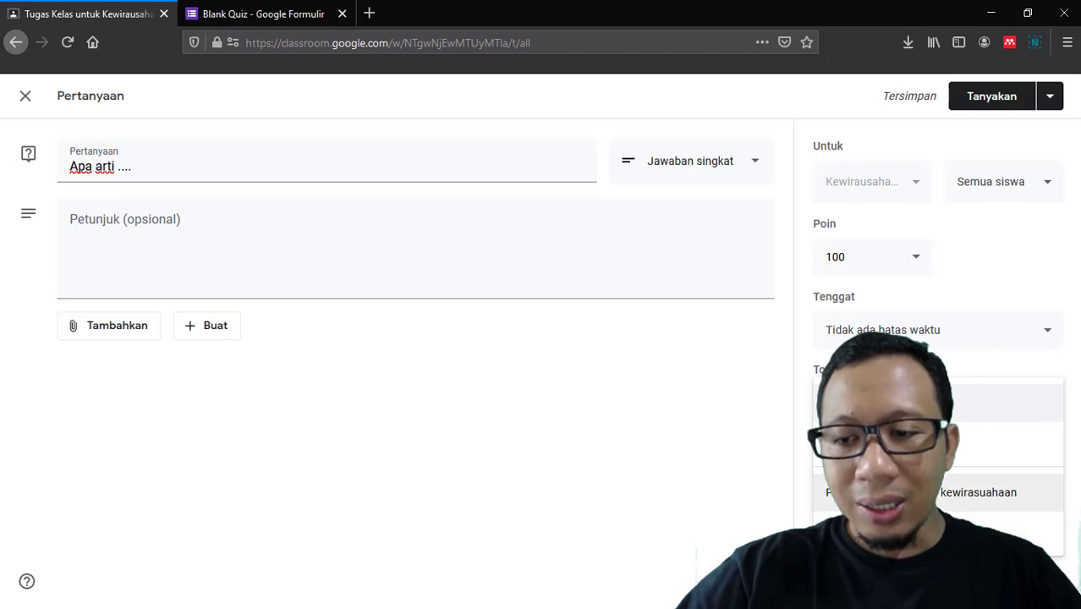
pyautogui.click(973, 493)
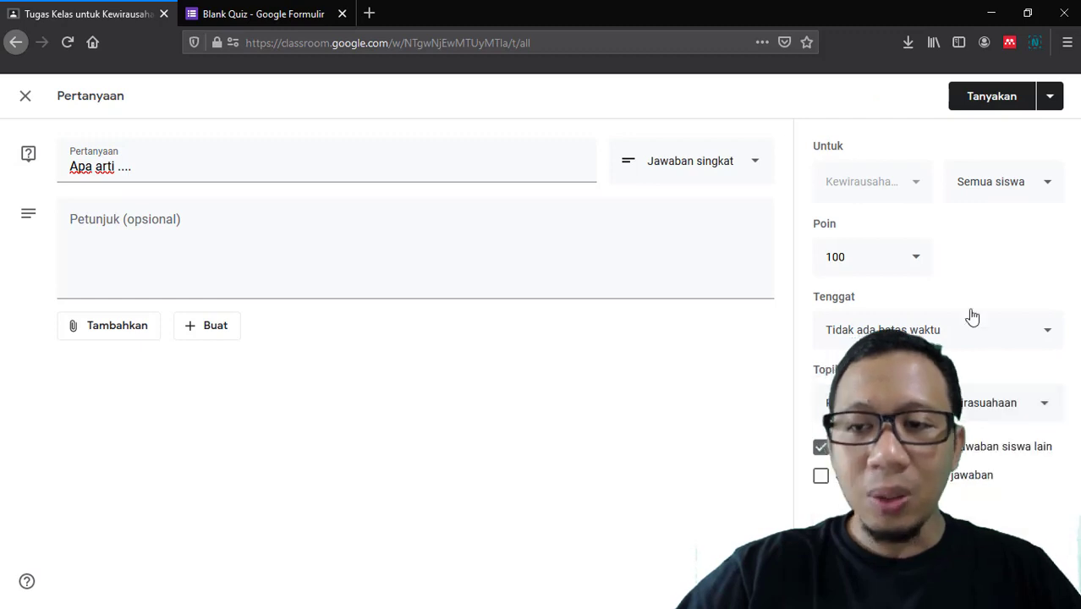
pyautogui.click(991, 98)
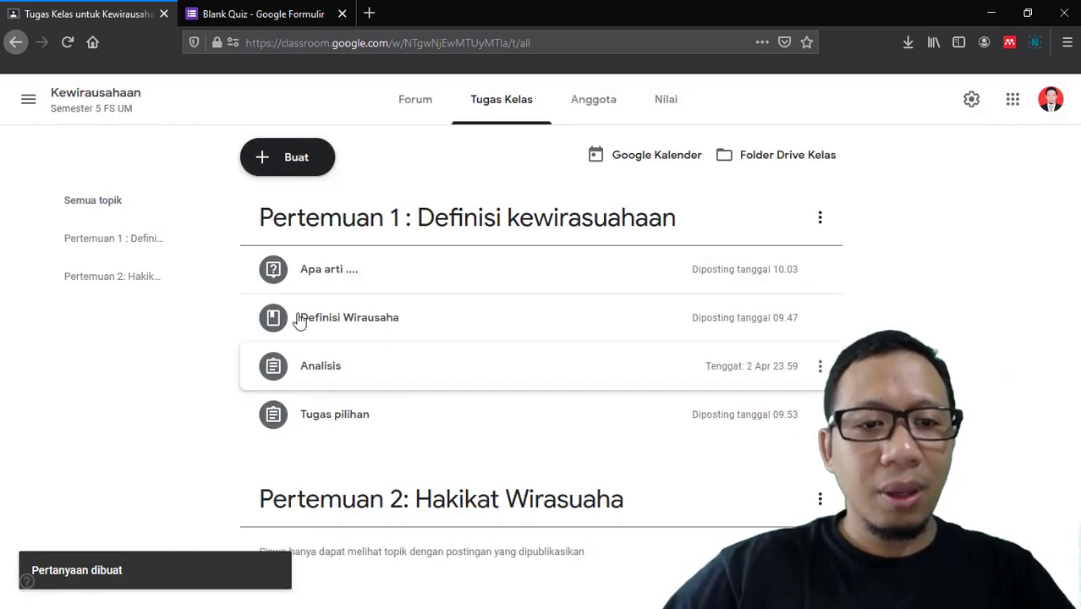
pyautogui.moveTo(273, 274); pyautogui.dragTo(289, 435)
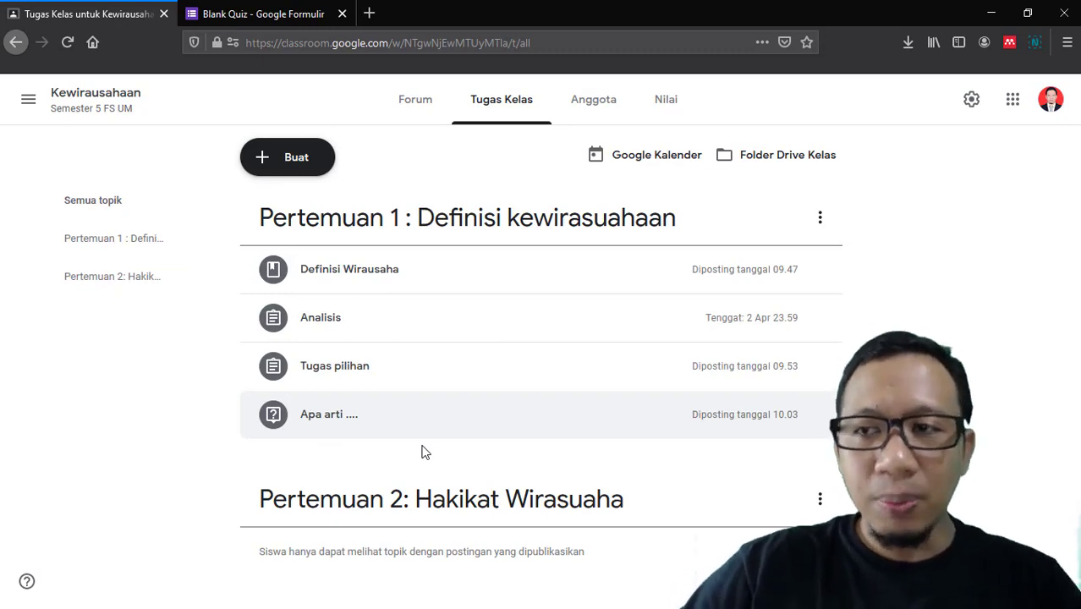
# Step: Create a second question as multiple choice (Pilihan ganda) with the text "pilihan ganda"
pyautogui.click(285, 169)
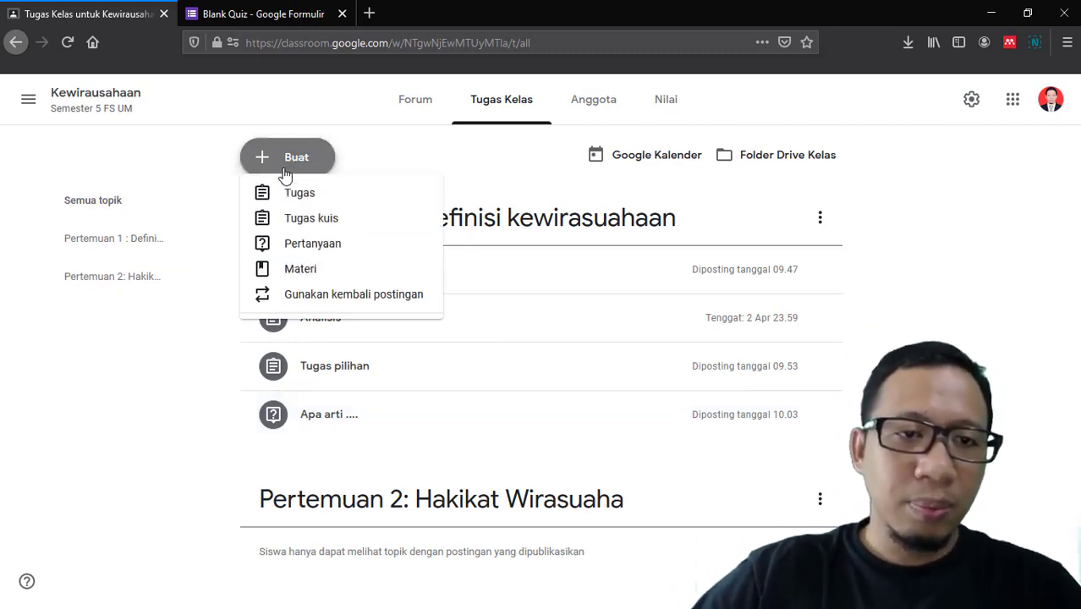
pyautogui.click(322, 263)
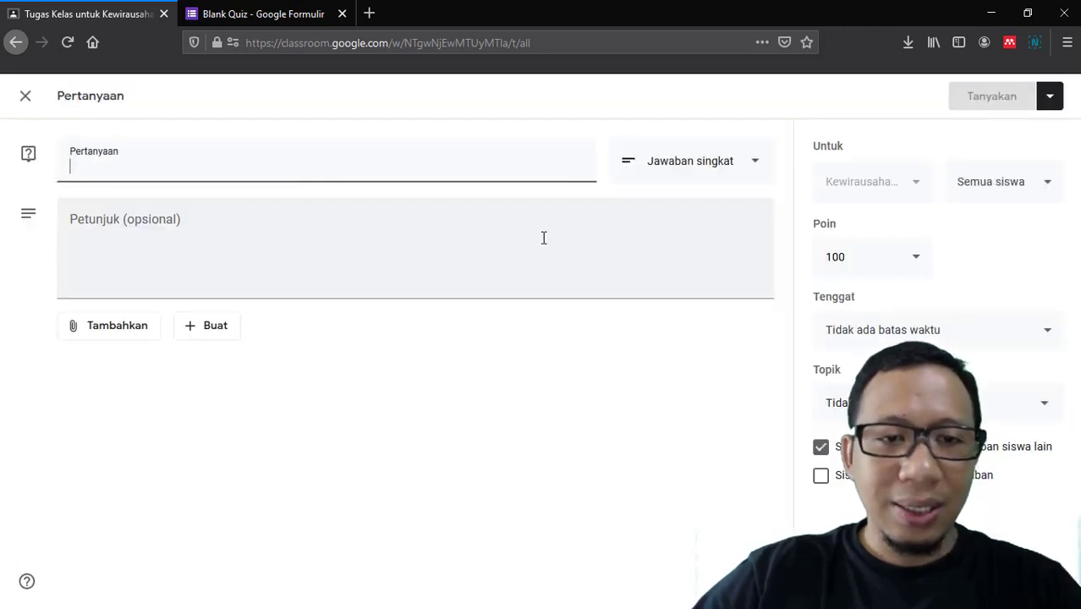
pyautogui.click(701, 169)
pyautogui.click(693, 201)
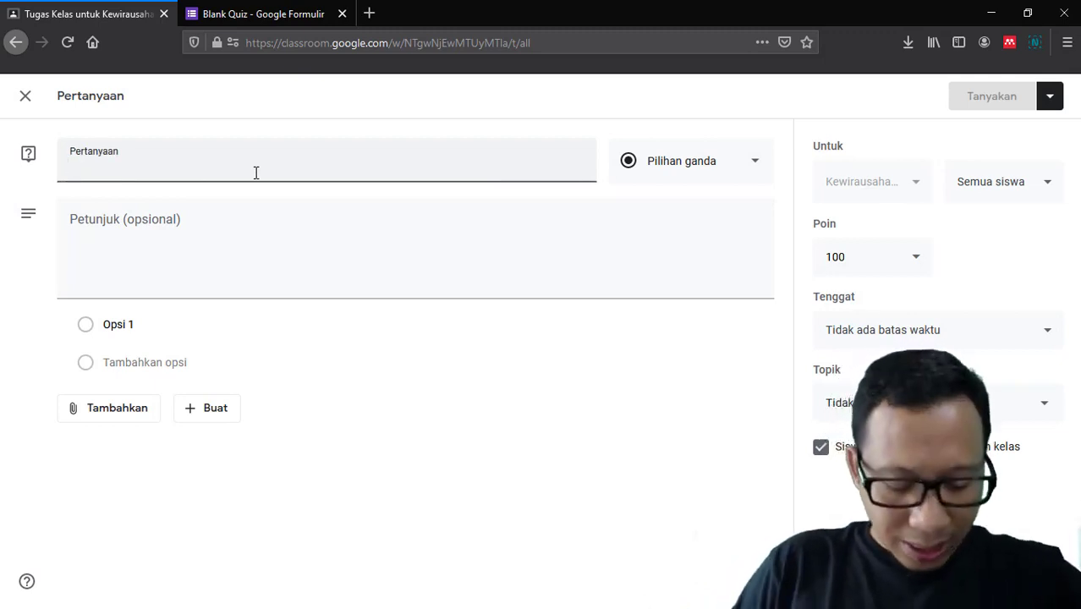
pyautogui.write('pili')
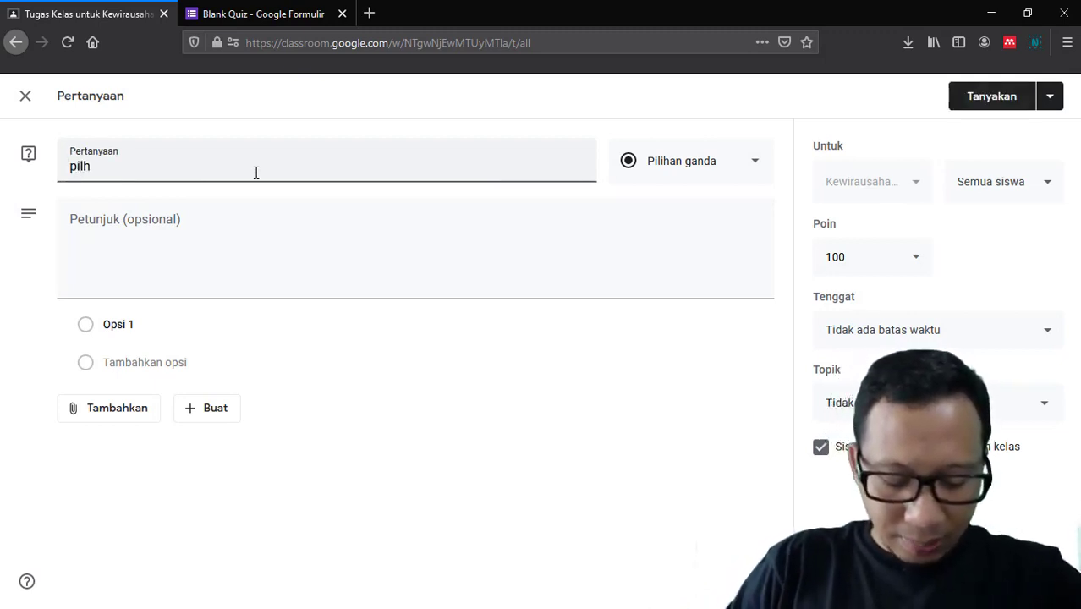
pyautogui.write('han ganda')
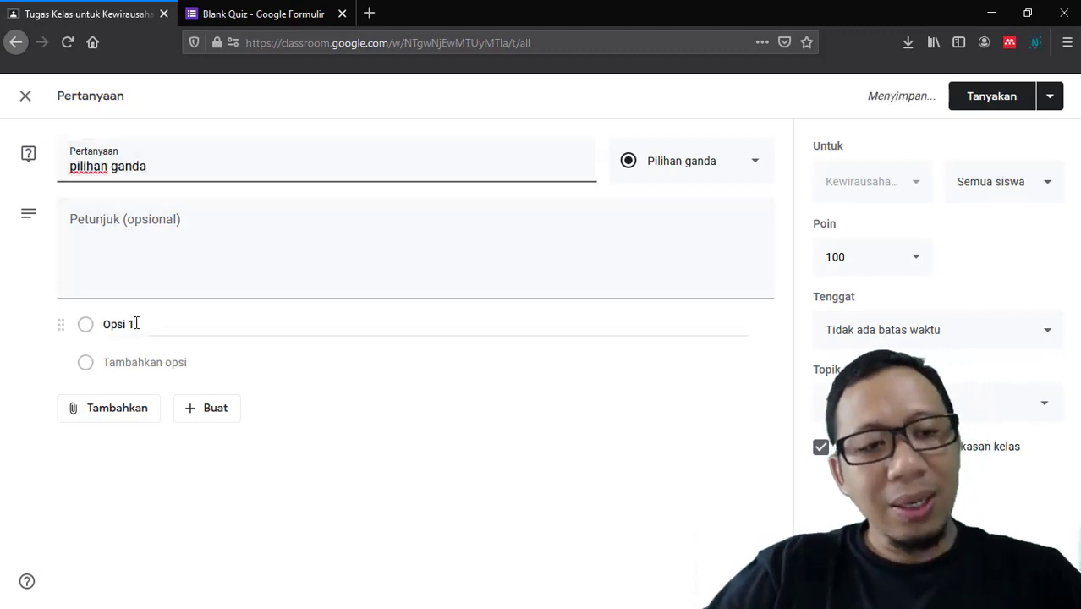
# Step: Add four more answer options to the multiple-choice question, keeping the default names Opsi 2 to Opsi 5
pyautogui.click(123, 365)
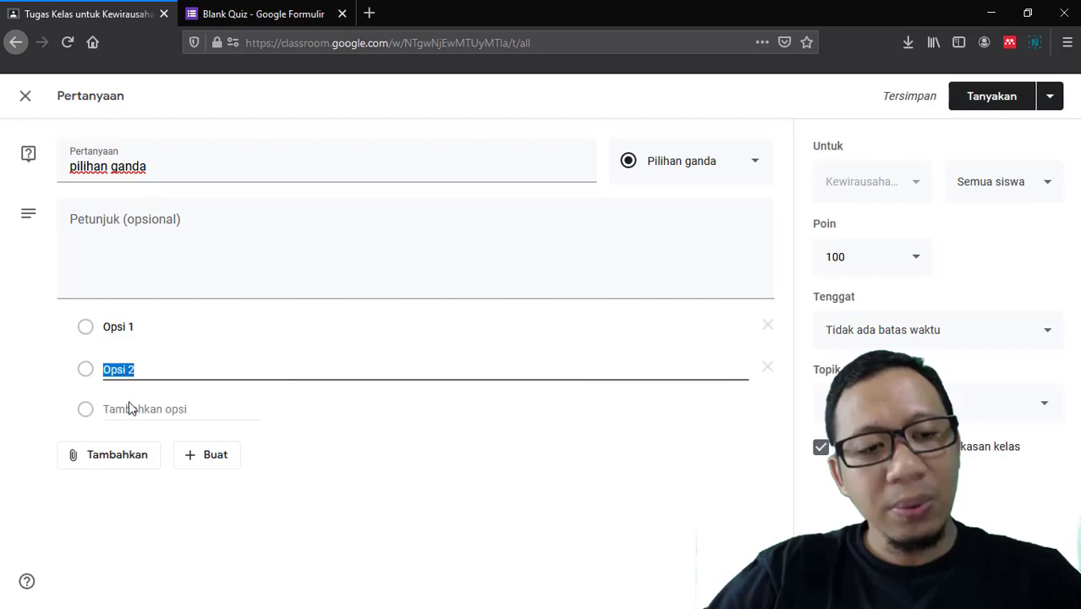
pyautogui.click(131, 415)
pyautogui.click(135, 411)
pyautogui.click(138, 448)
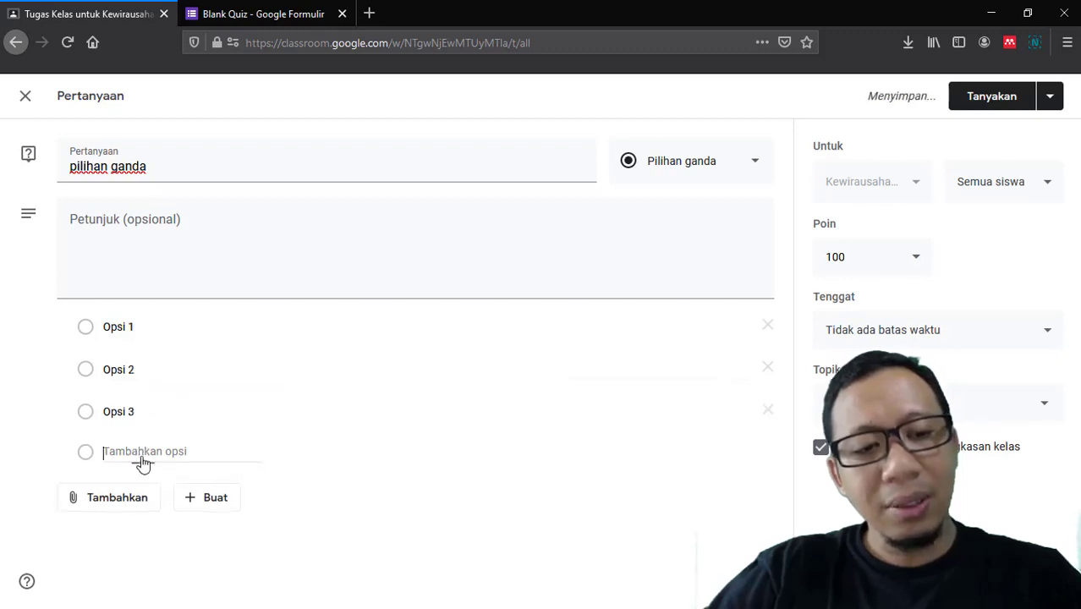
pyautogui.click(143, 503)
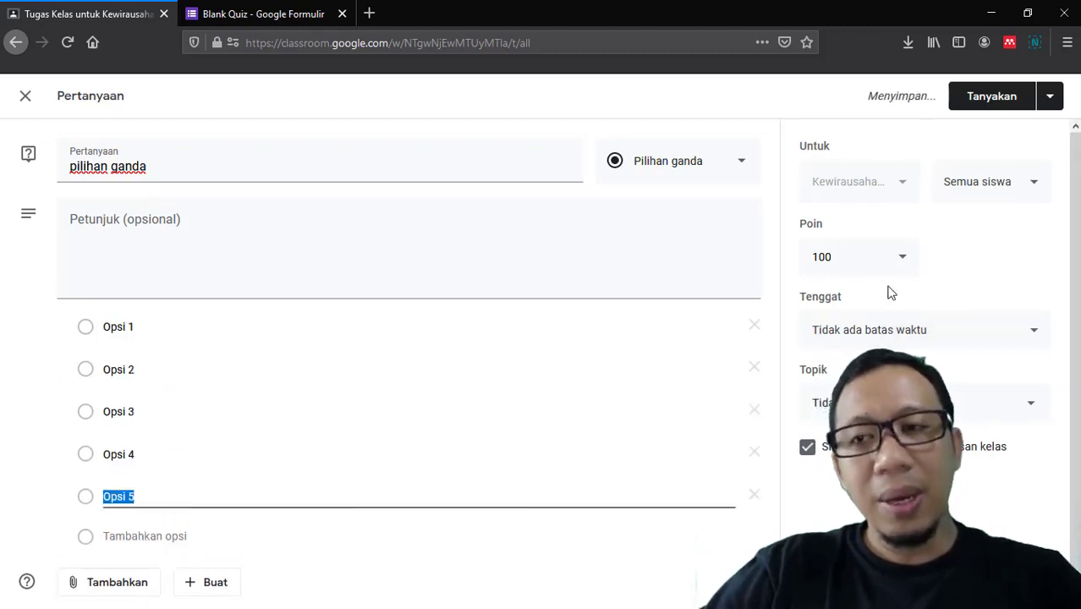
# Step: Publish "pilihan ganda" under the topic "Pertemuan 1 : Definisi kewirasuahaan" and move it below "Apa arti ...."
pyautogui.click(1027, 402)
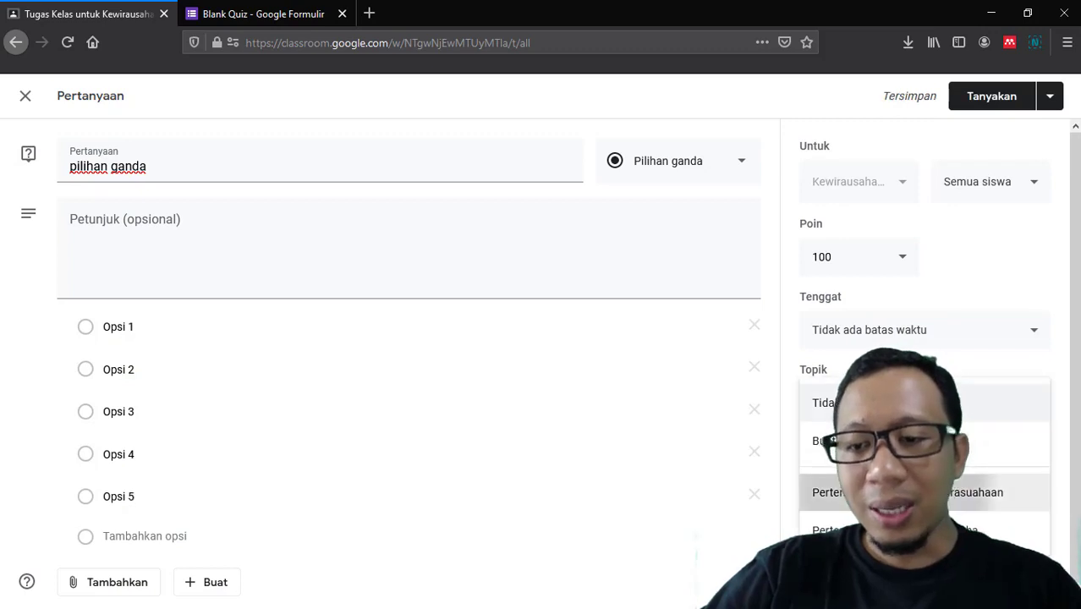
pyautogui.click(1049, 488)
pyautogui.click(1013, 106)
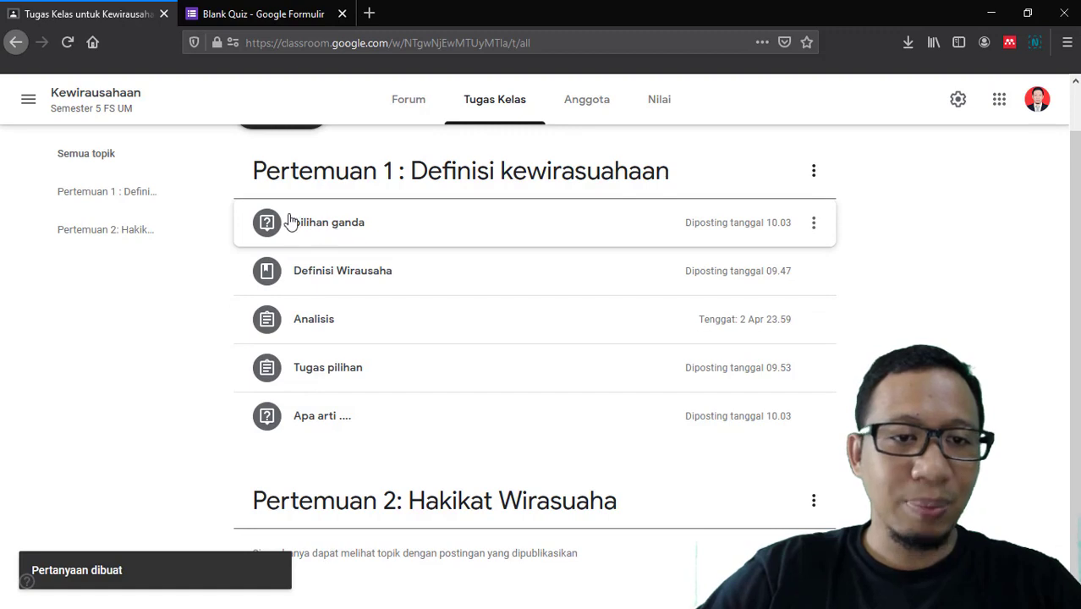
pyautogui.moveTo(271, 223); pyautogui.dragTo(277, 439)
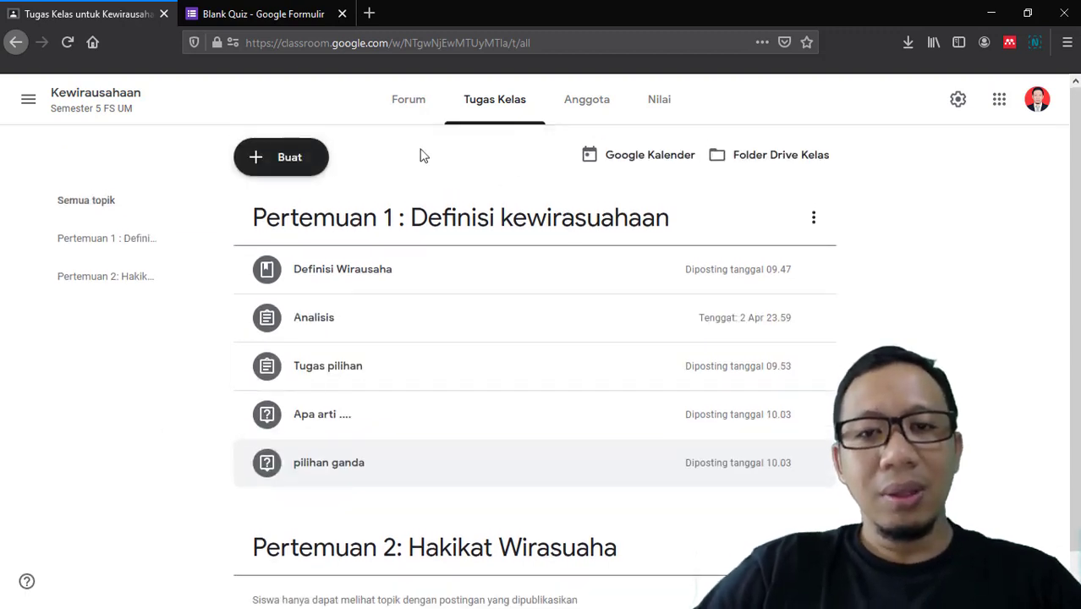
# Step: View the class gradebook and return to the classwork list
pyautogui.click(660, 111)
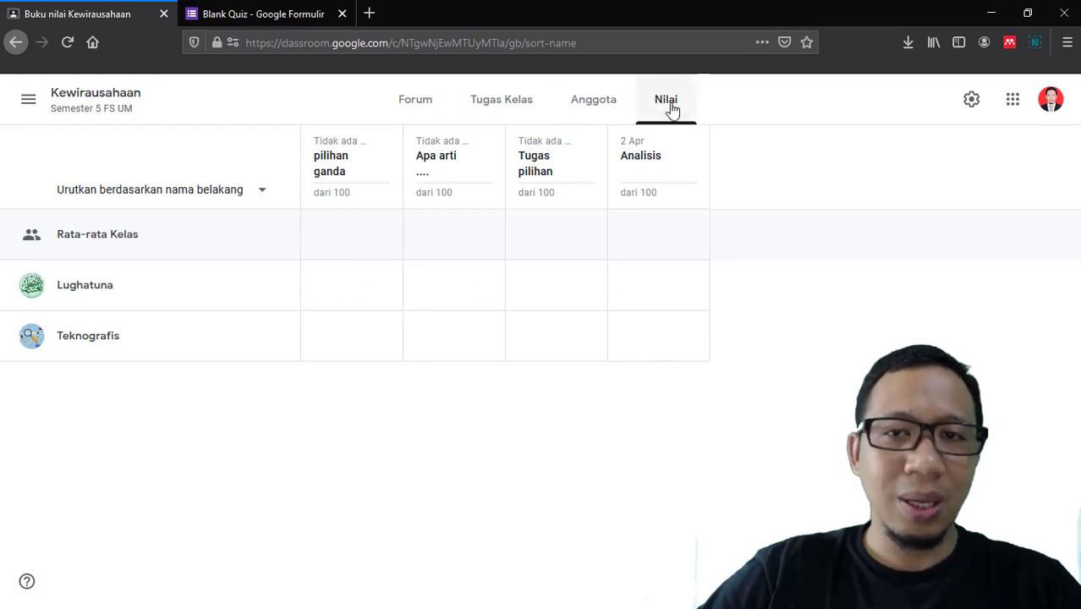
pyautogui.click(499, 113)
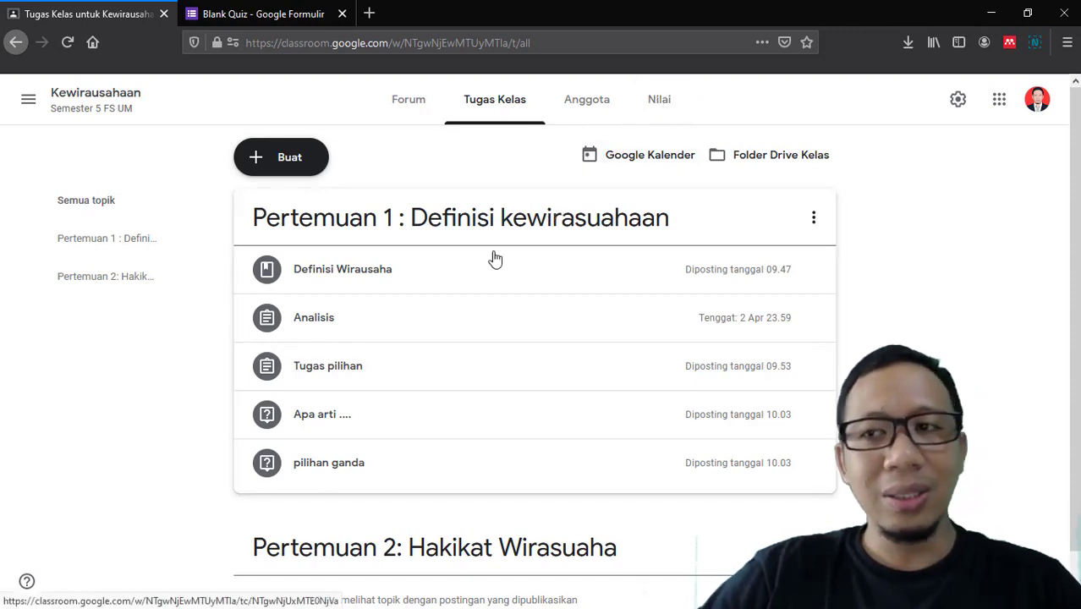
# Step: Switch to the student account's Classroom in Microsoft Edge, look over the Kewirausahaan forum and reload the page
pyautogui.click(990, 13)
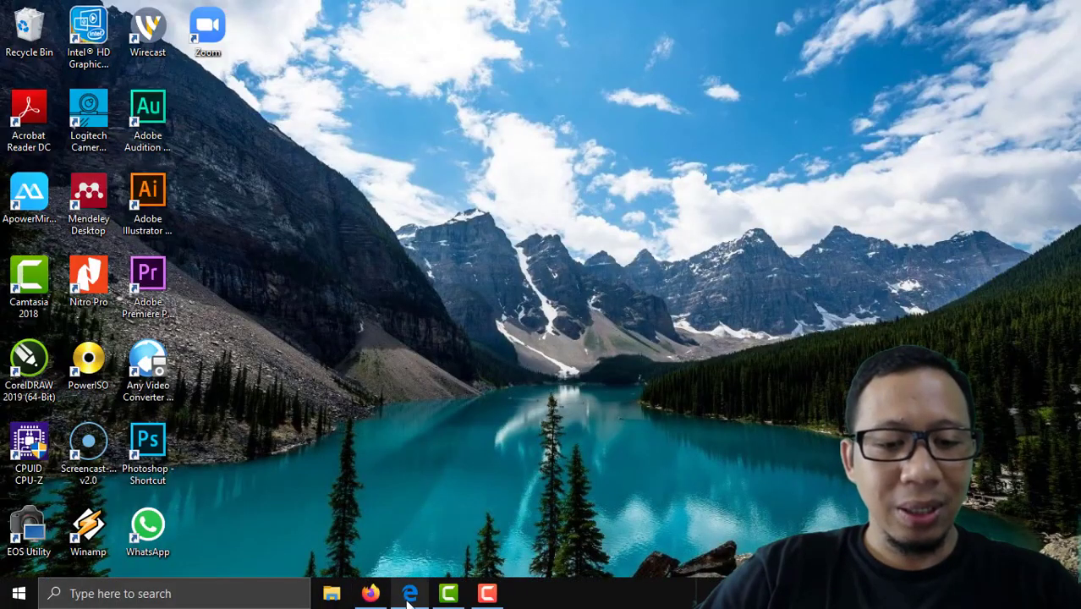
pyautogui.click(409, 595)
pyautogui.scroll(5, 271, 280)
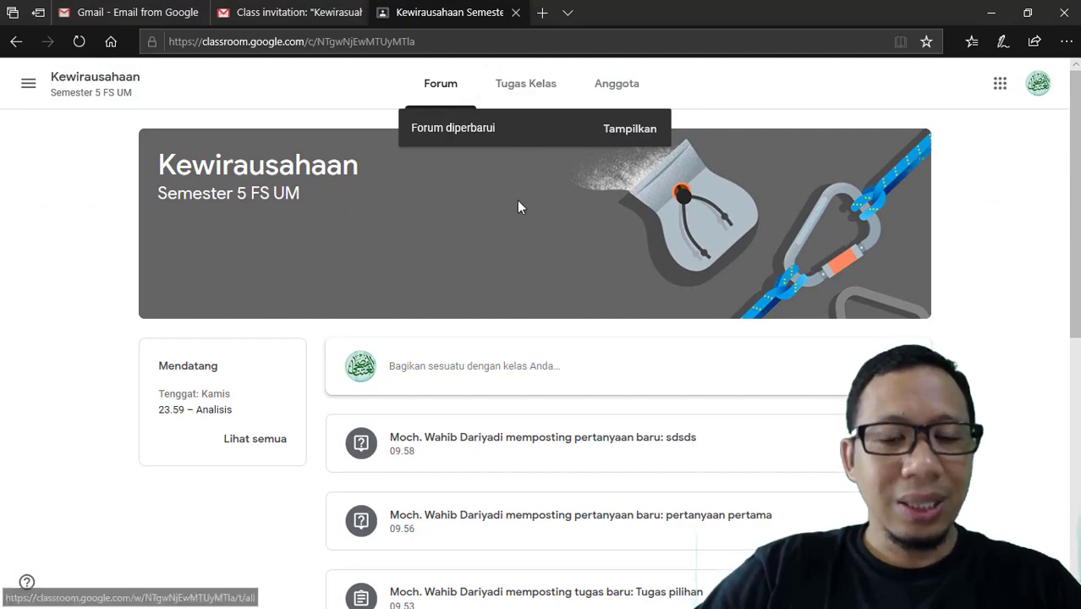
pyautogui.scroll(-2, 480, 481)
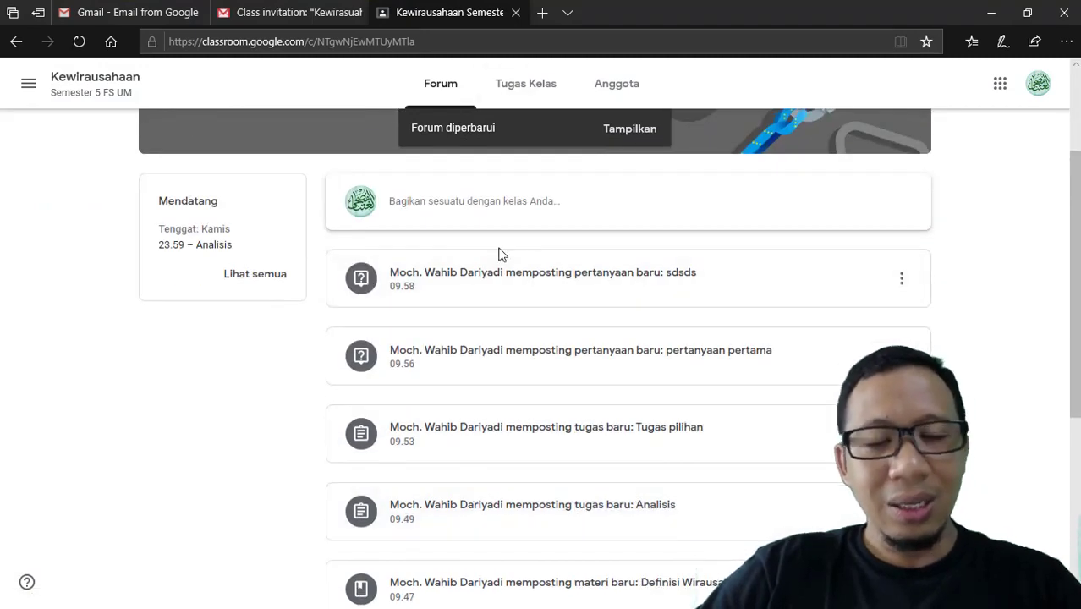
pyautogui.scroll(2, 205, 127)
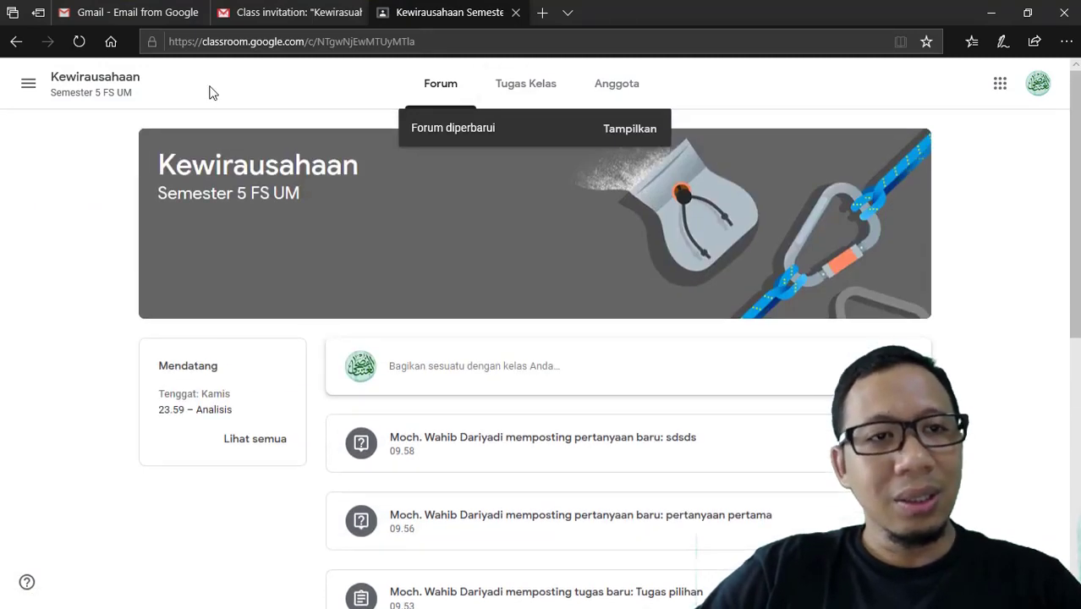
pyautogui.click(78, 41)
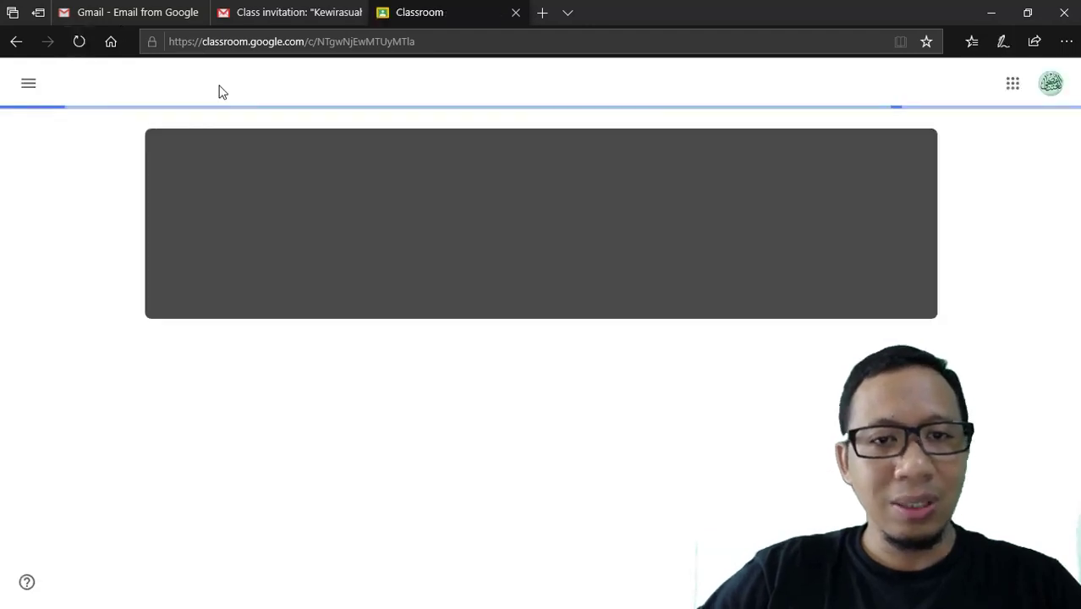
# Step: Review the reloaded forum posts as a student and check the options available for the "pilihan ganda" post
pyautogui.scroll(-7, 482, 330)
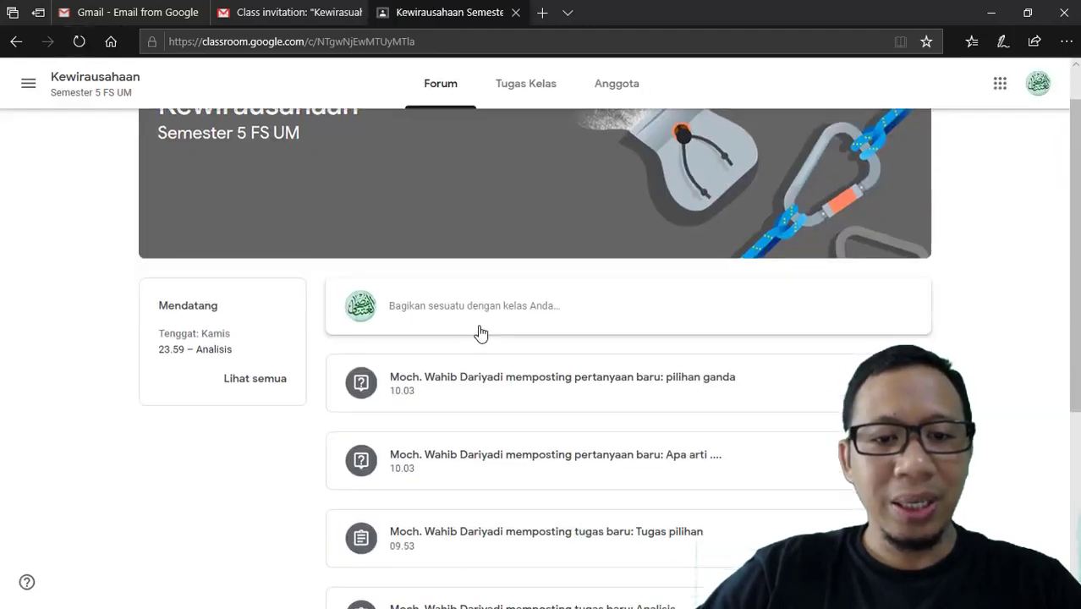
pyautogui.scroll(7, 484, 260)
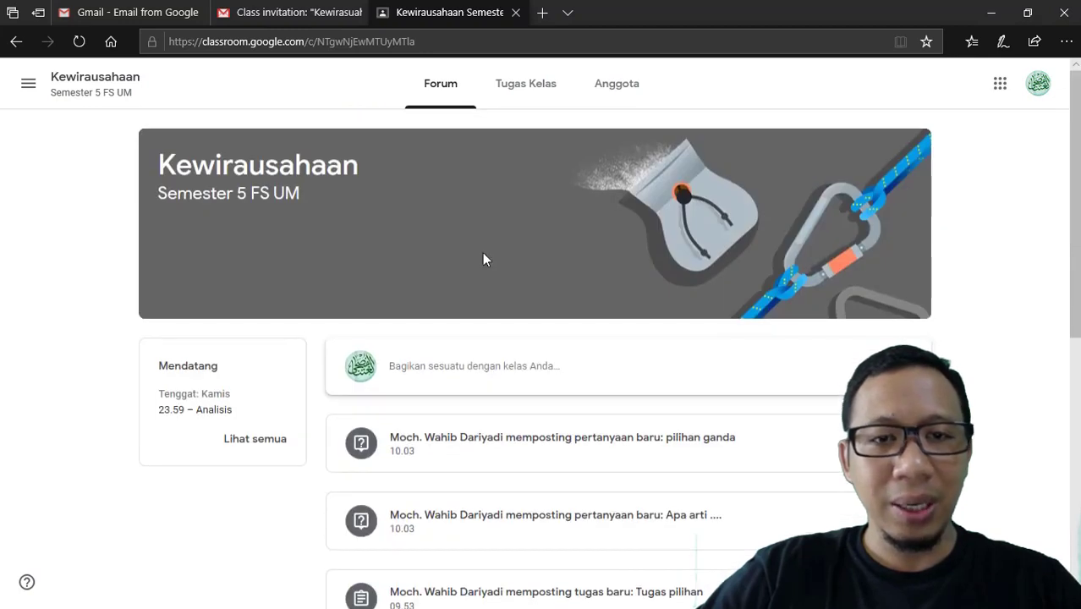
pyautogui.scroll(-1, 503, 418)
pyautogui.scroll(-2, 503, 418)
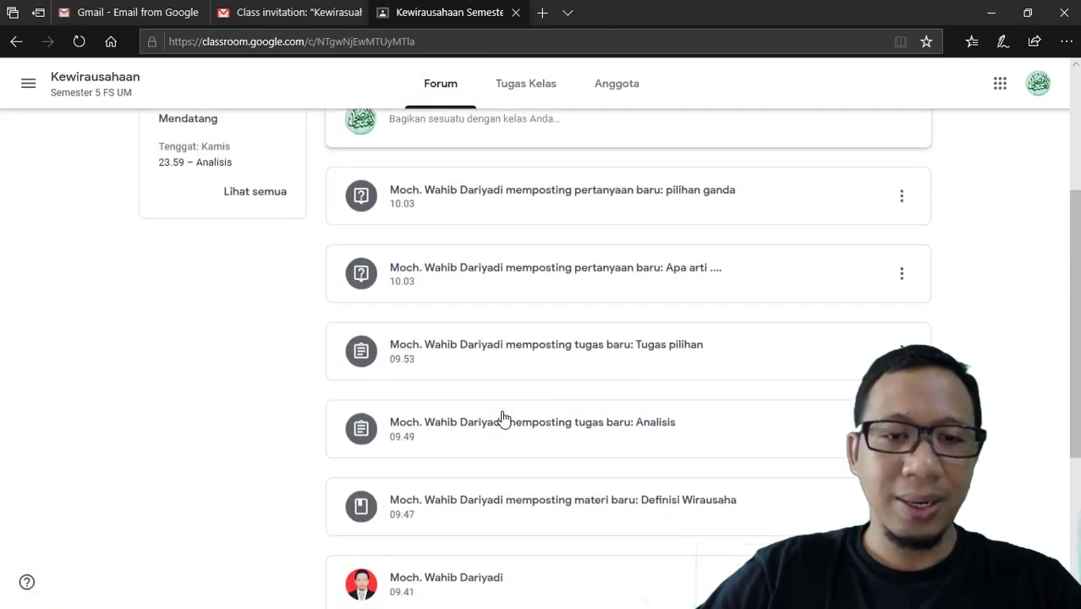
pyautogui.click(903, 197)
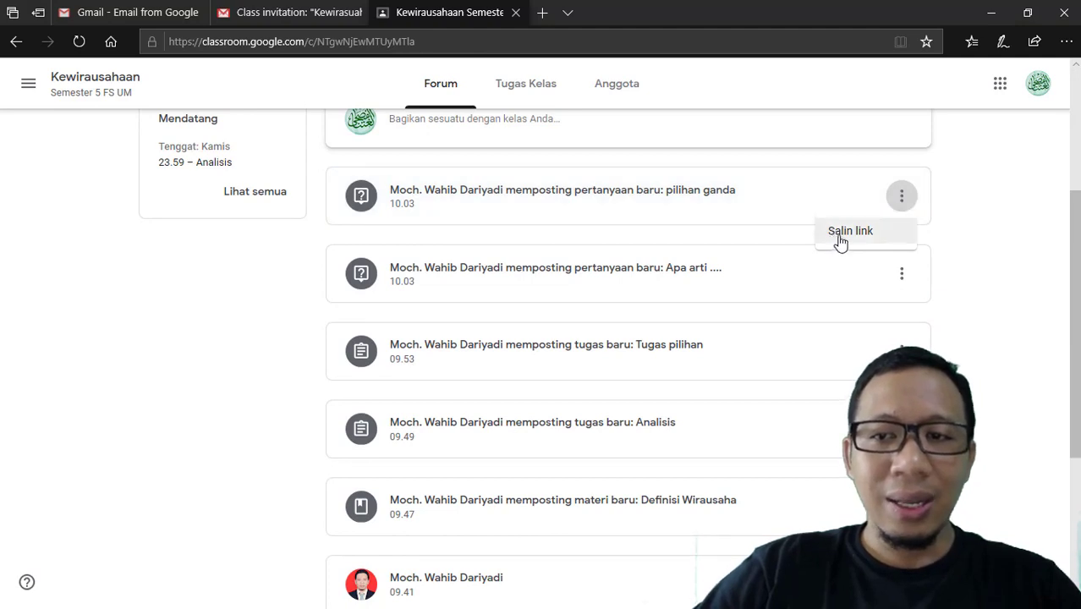
pyautogui.click(965, 219)
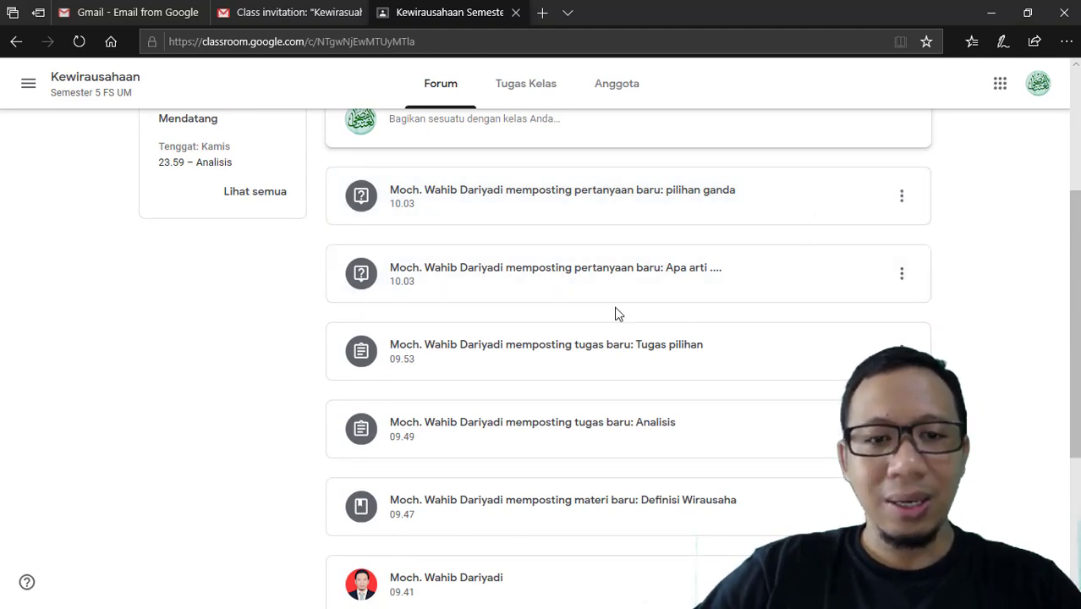
# Step: Open the "Definisi Wirausaha" material from the student's forum
pyautogui.scroll(-3, 614, 313)
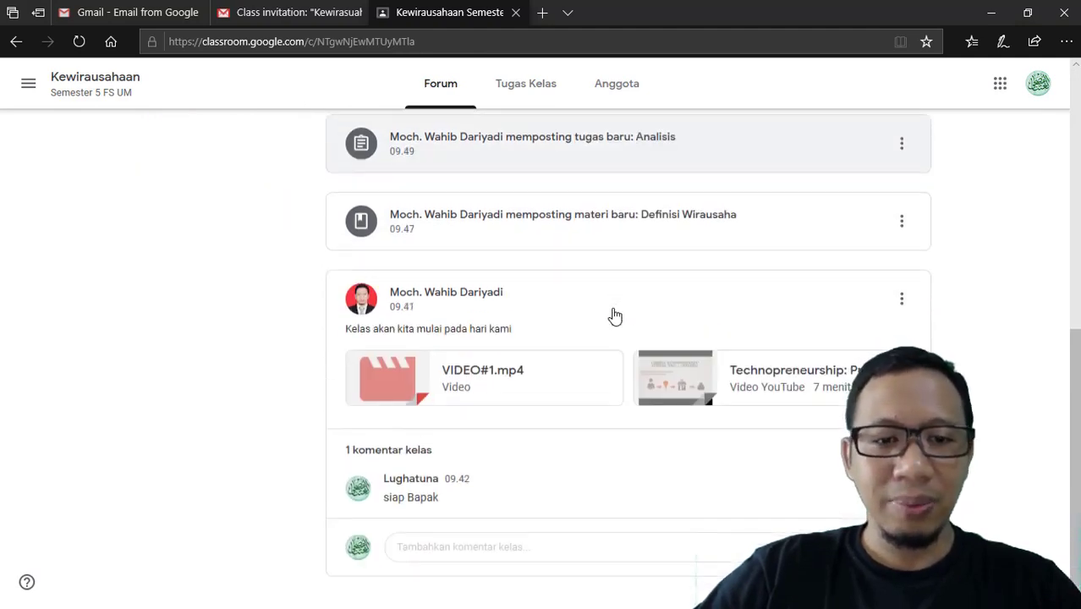
pyautogui.click(486, 225)
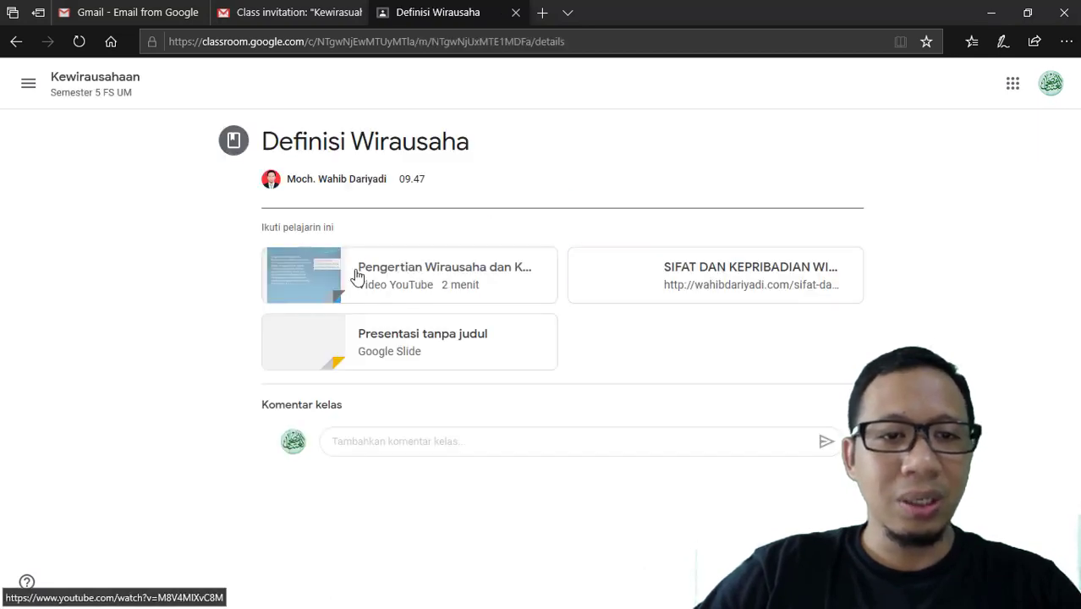
# Step: Leave the "Definisi Wirausaha" material and open the Kewirausahaan classwork list as a student
pyautogui.click(16, 40)
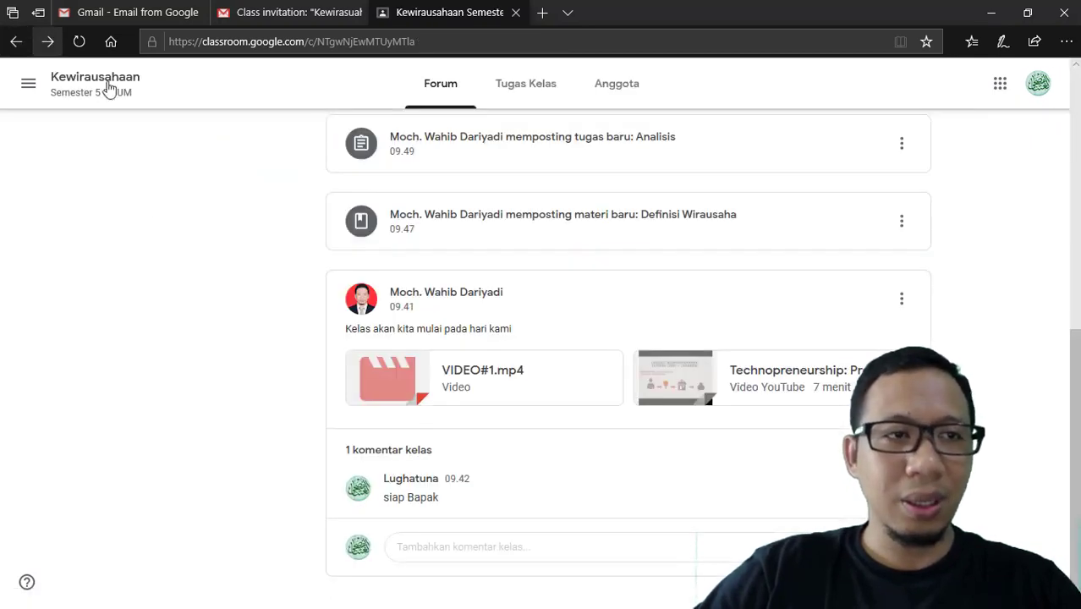
pyautogui.scroll(2, 639, 342)
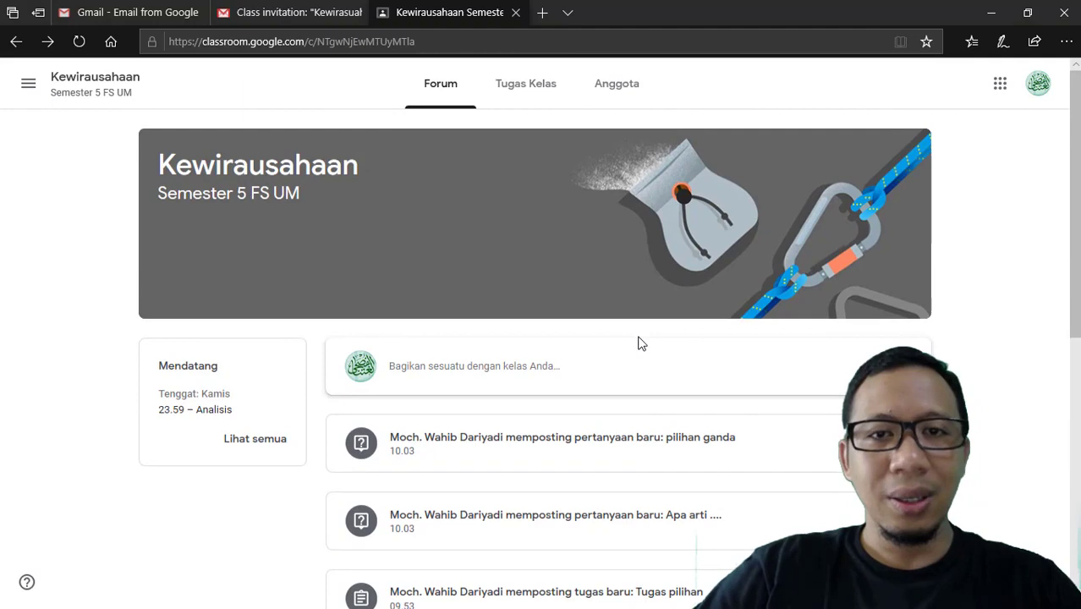
pyautogui.click(531, 99)
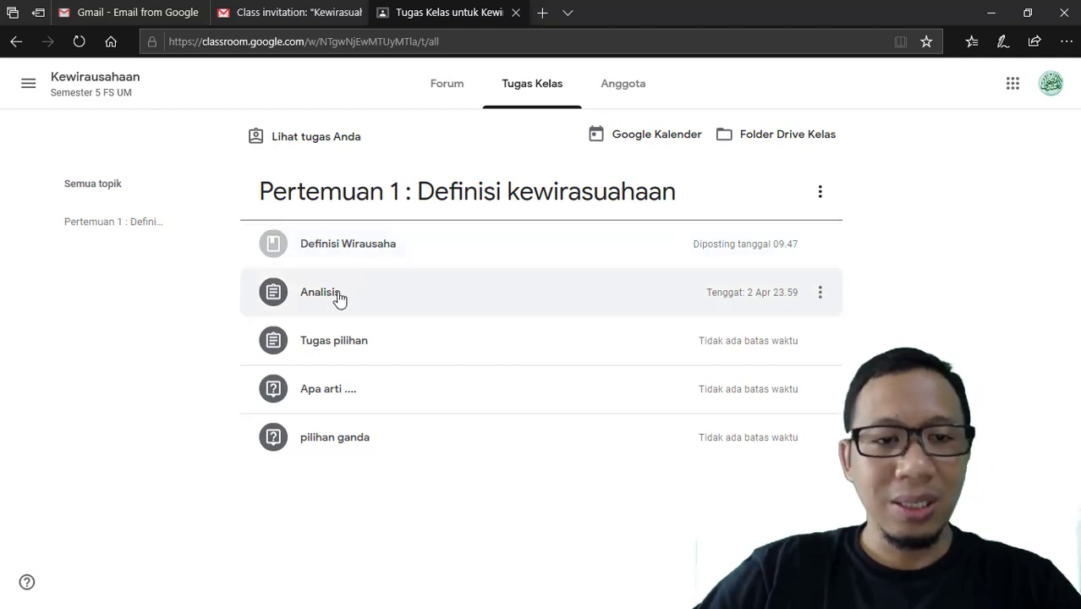
# Step: Open the full page of the "Analisis" assignment from the classwork list and dismiss the introductory tip
pyautogui.click(339, 298)
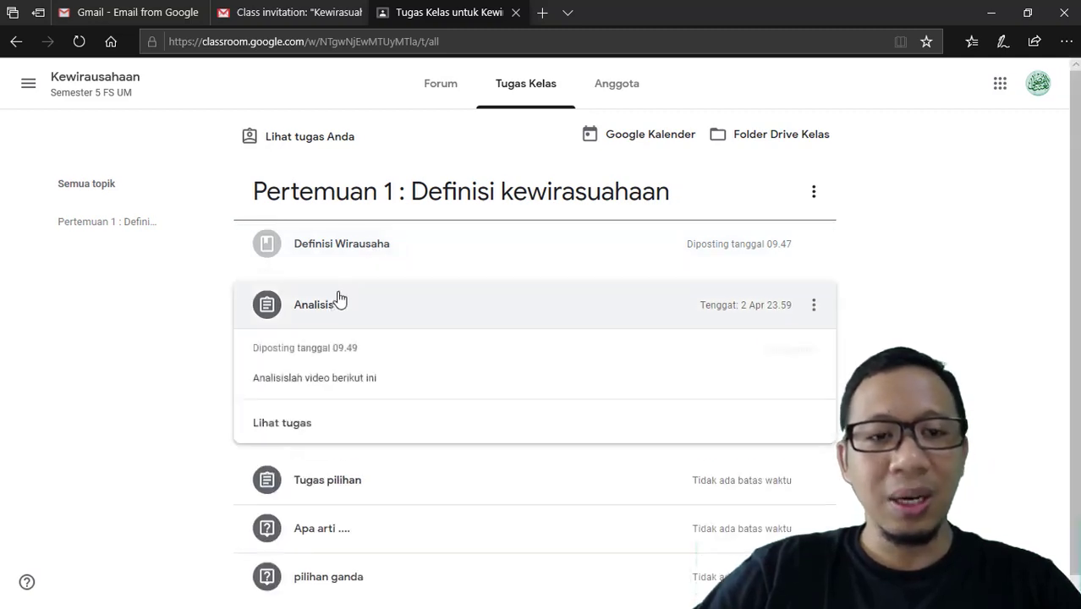
pyautogui.scroll(-1, 473, 421)
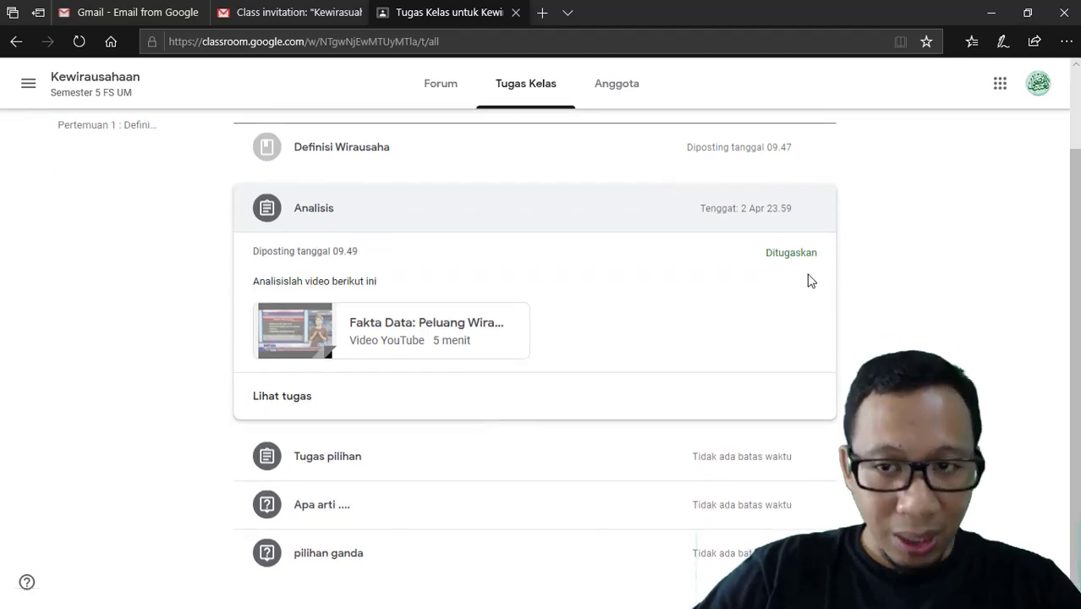
pyautogui.click(288, 394)
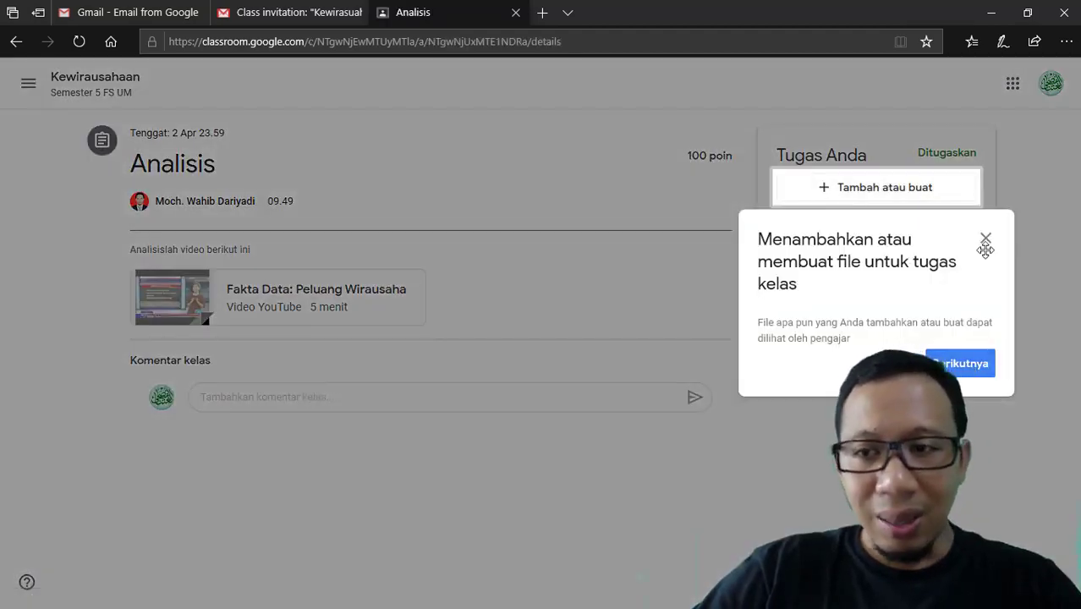
pyautogui.click(961, 363)
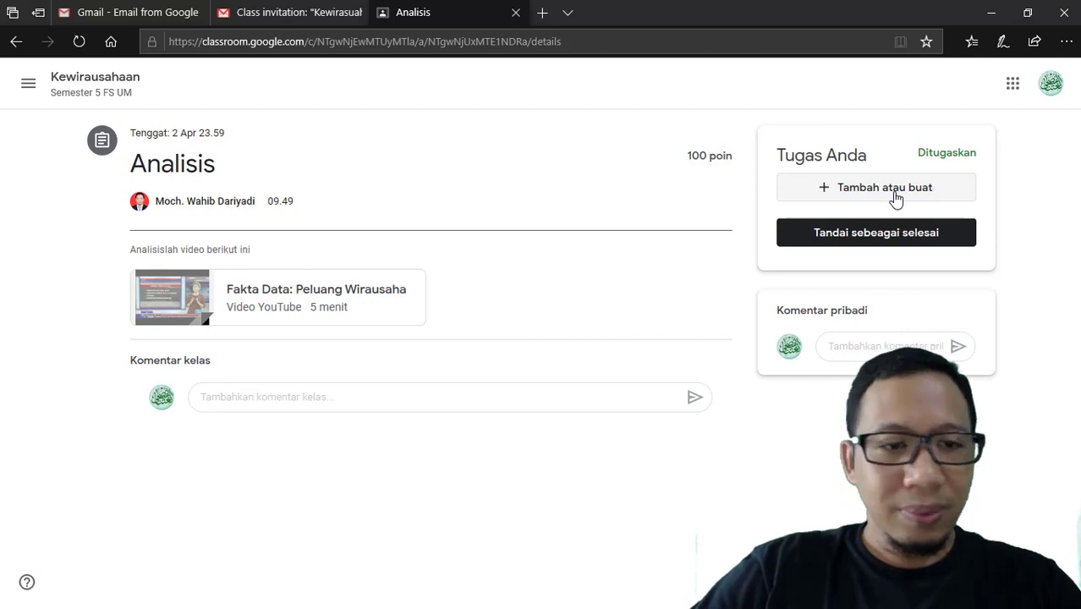
# Step: Attach the file "TEMPLATE DESAIN OPERASIONAL 2020.pdf" from the computer to the student's "Analisis" work
pyautogui.click(896, 197)
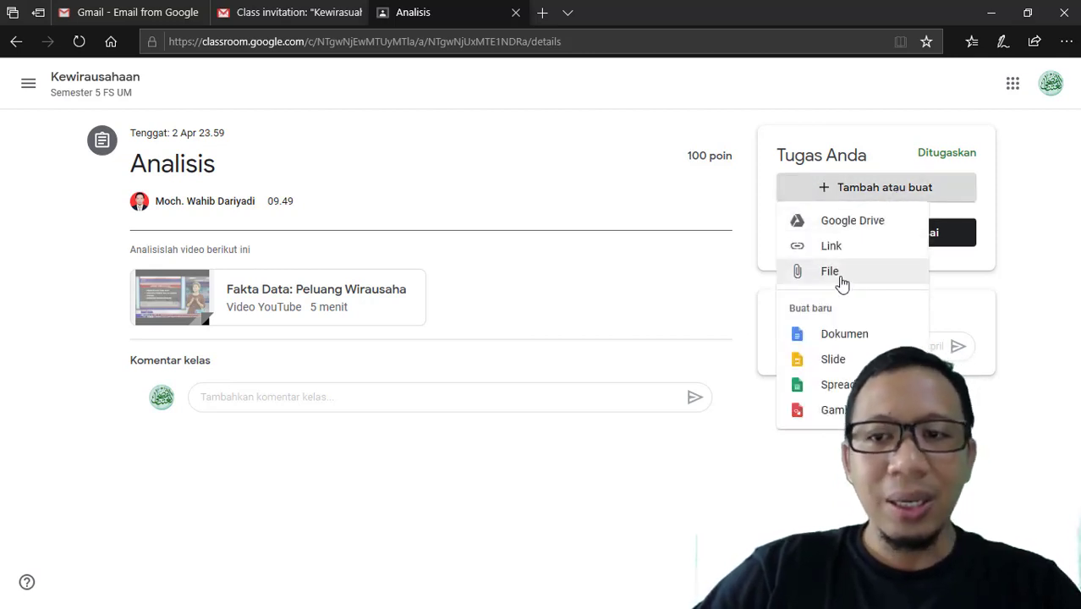
pyautogui.click(842, 279)
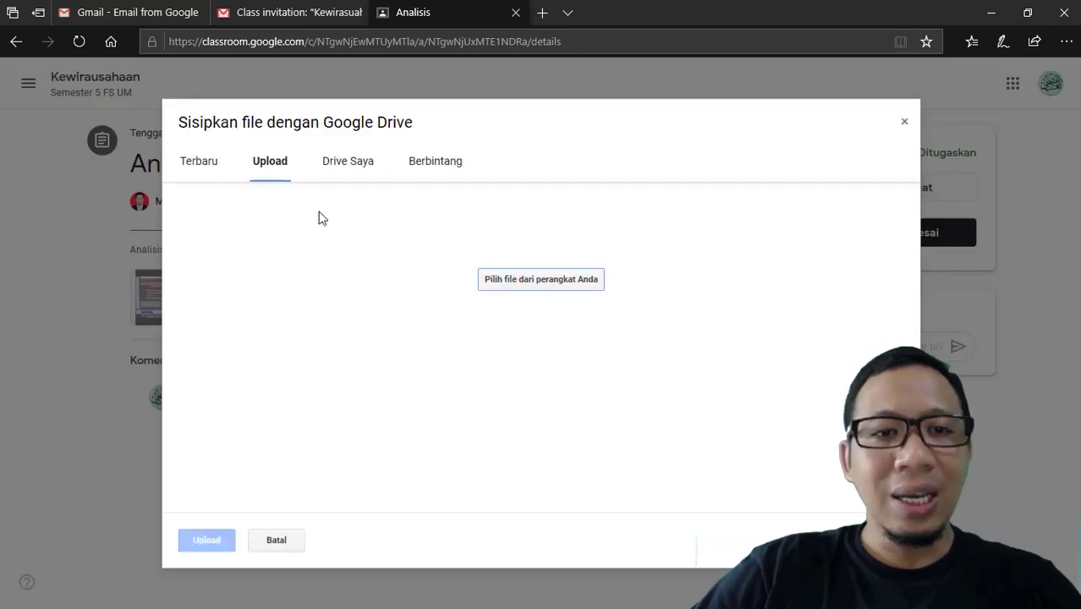
pyautogui.click(540, 276)
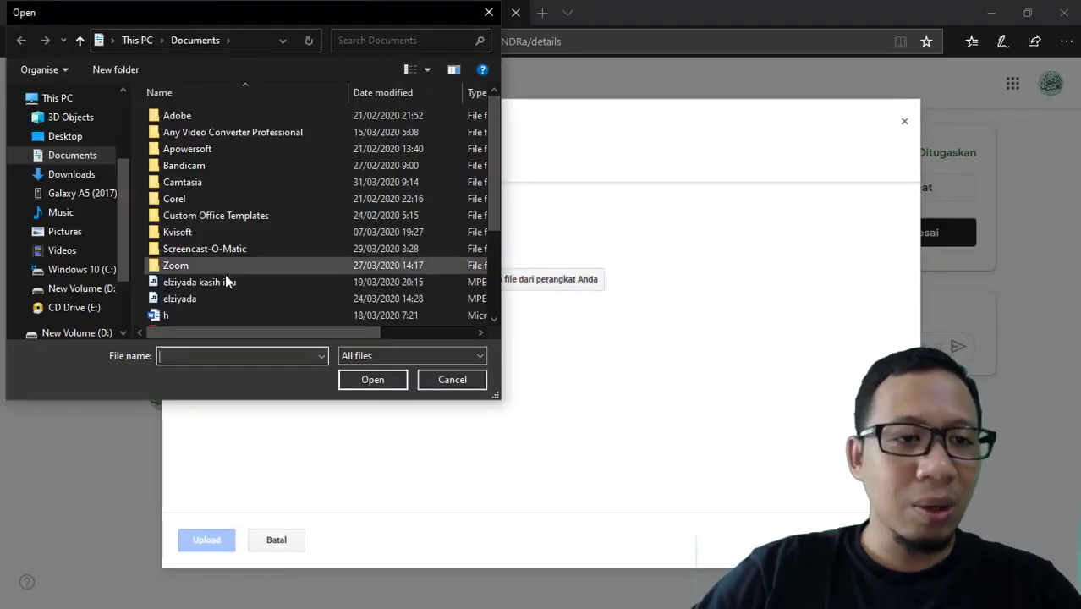
pyautogui.scroll(-3, 203, 287)
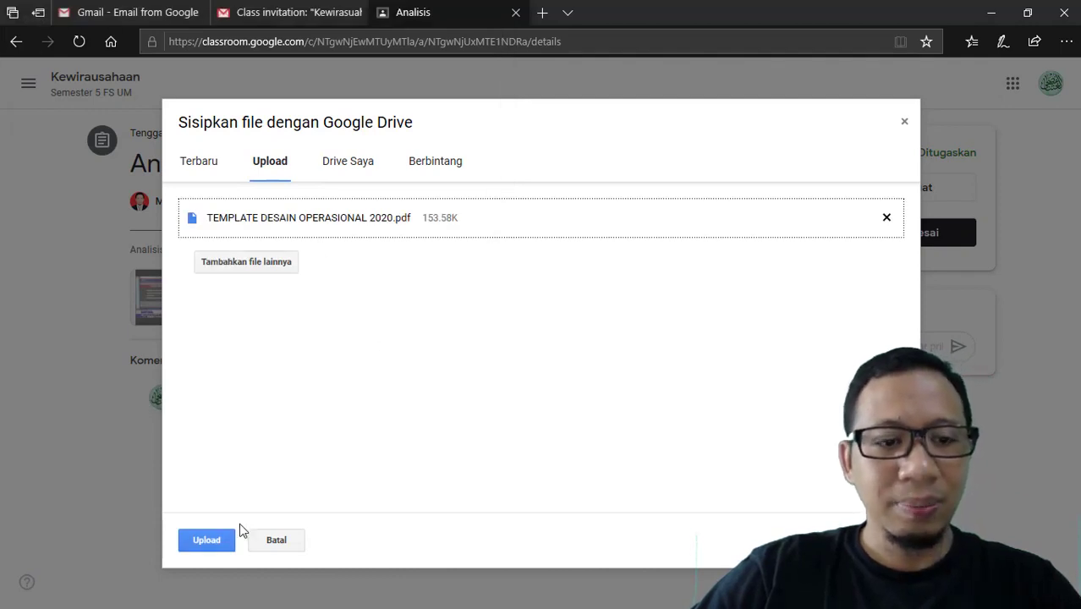
pyautogui.click(211, 541)
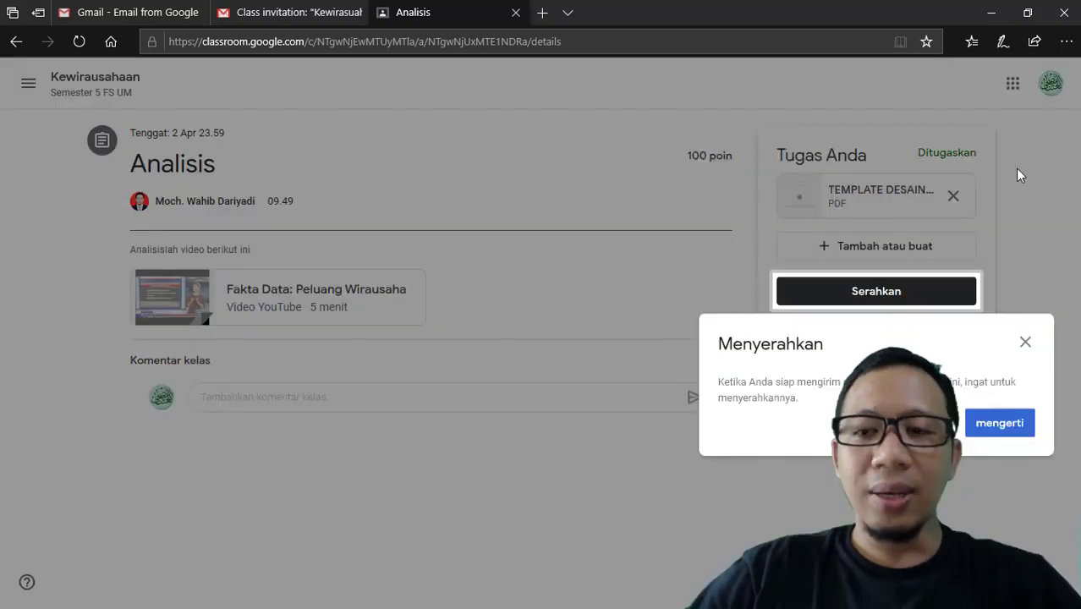
# Step: Dismiss the submission tip and turn in the "Analisis" assignment, confirming the submission
pyautogui.click(1002, 430)
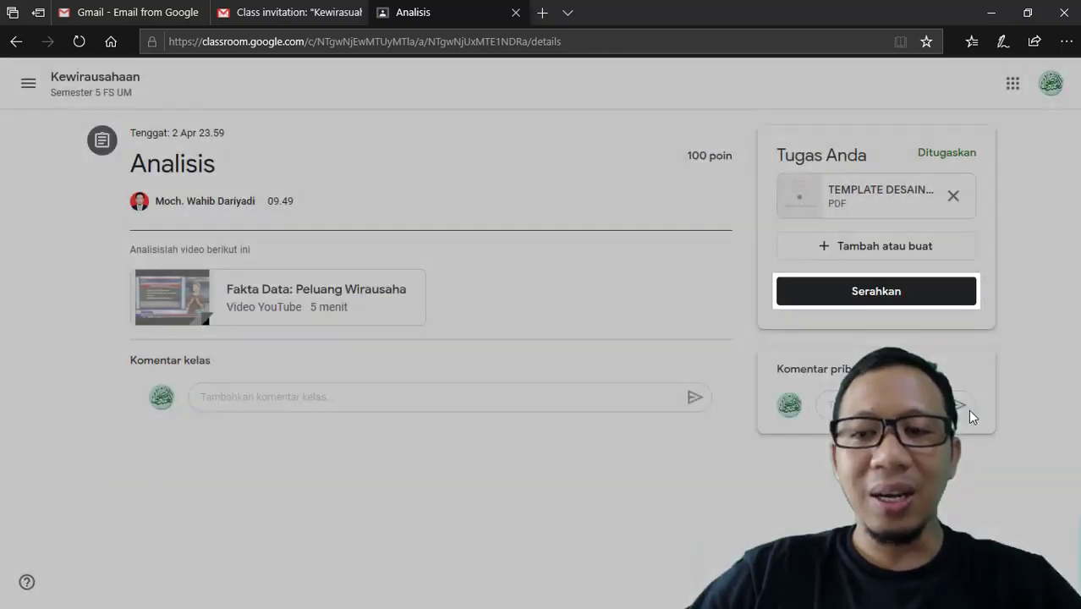
pyautogui.click(870, 298)
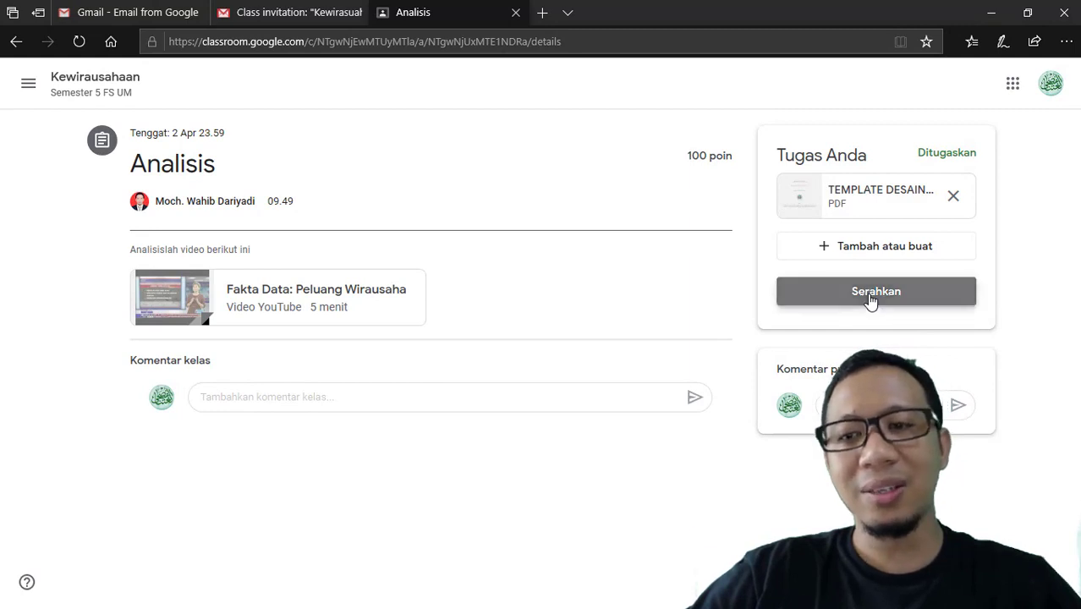
pyautogui.click(627, 395)
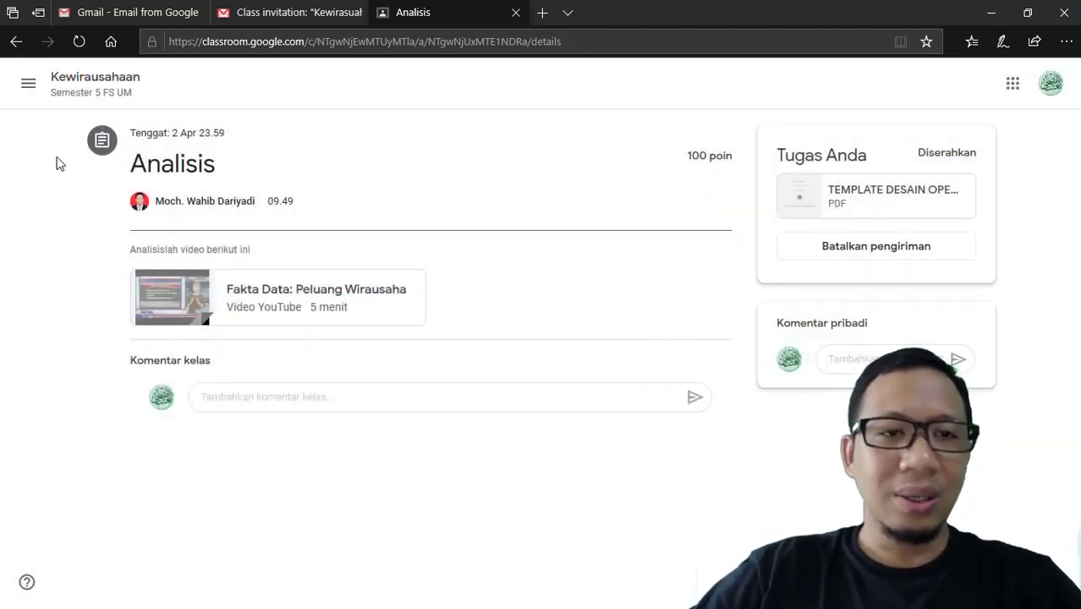
# Step: Go back through the class list to the Kewirausahaan classwork and check the submission status of "Analisis"
pyautogui.click(29, 86)
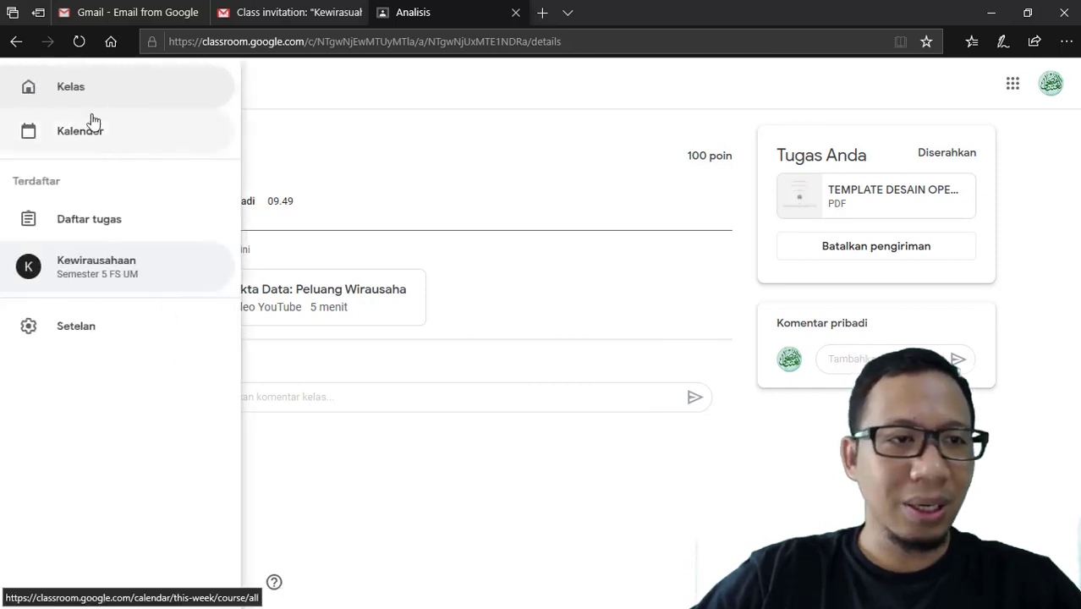
pyautogui.click(80, 91)
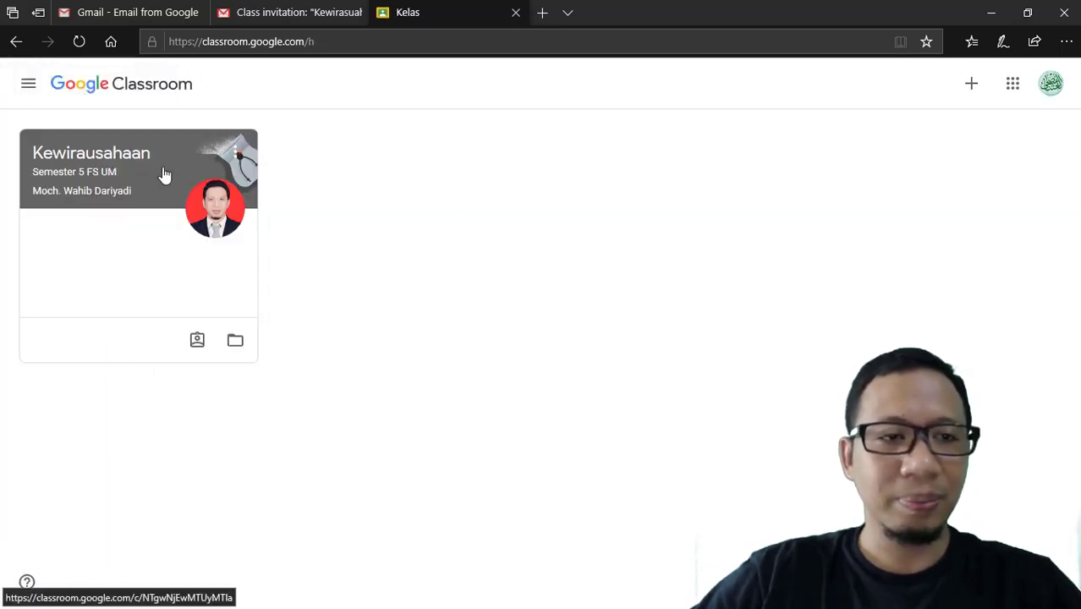
pyautogui.click(121, 158)
pyautogui.click(519, 95)
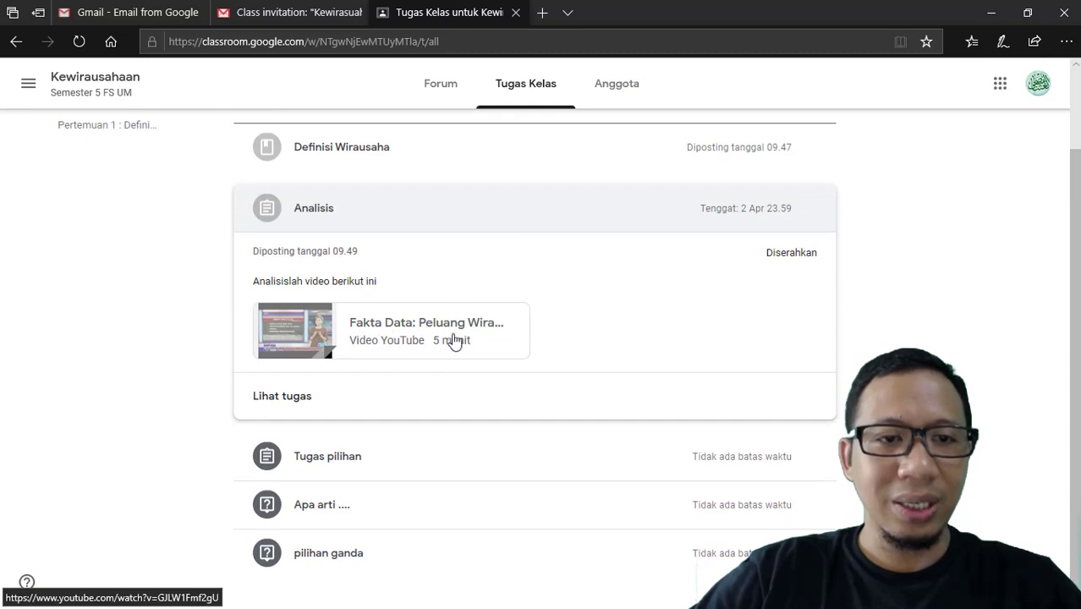
pyautogui.moveTo(817, 257); pyautogui.dragTo(889, 260)
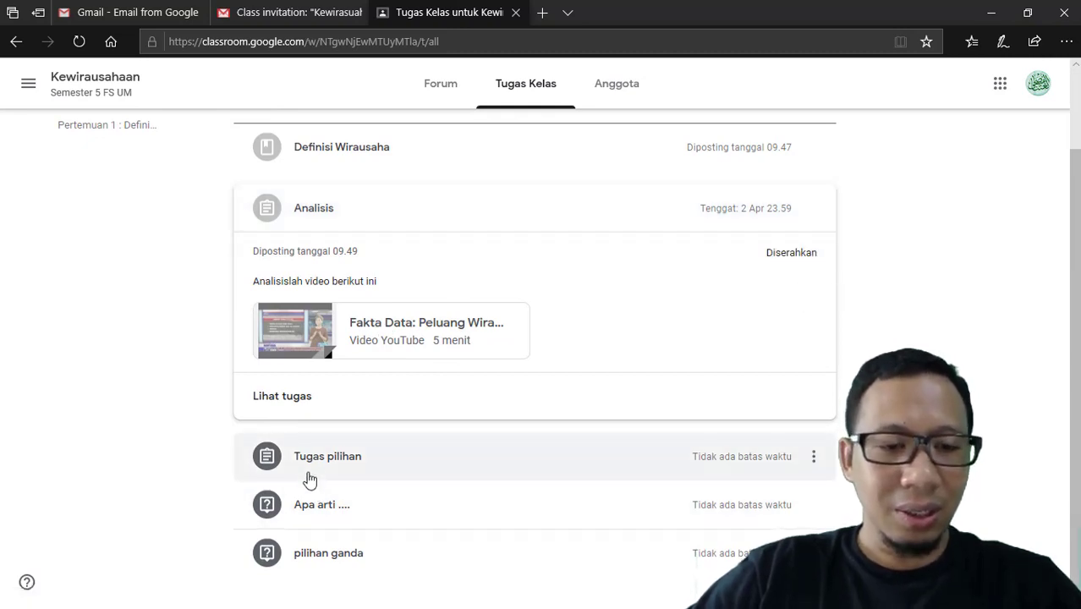
# Step: Expand the "Tugas pilihan" assignment in the classwork list and open its attached "Blank Quiz" form
pyautogui.click(343, 471)
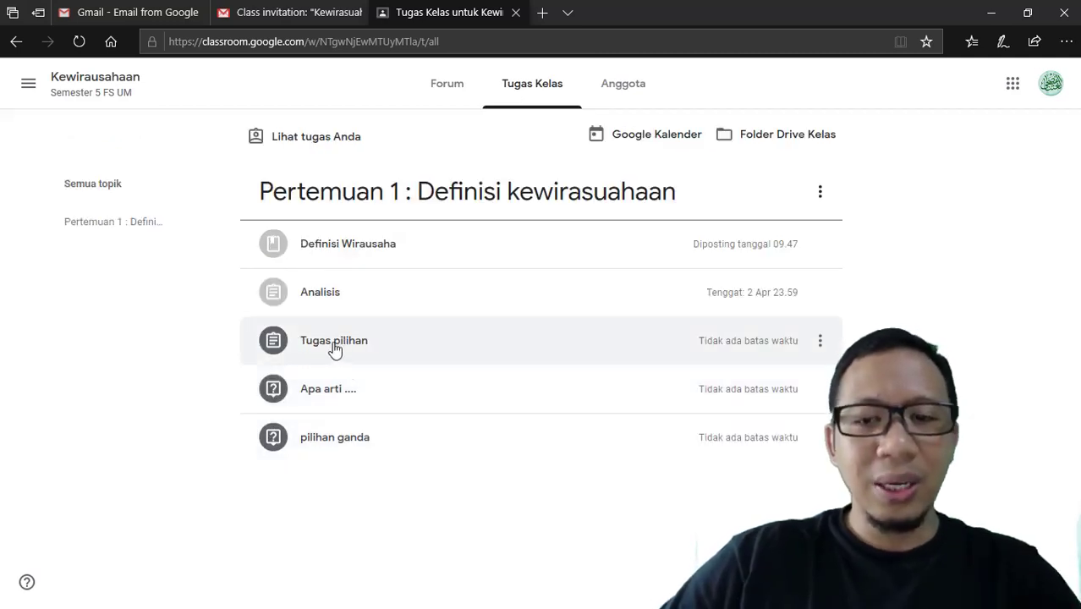
pyautogui.click(335, 349)
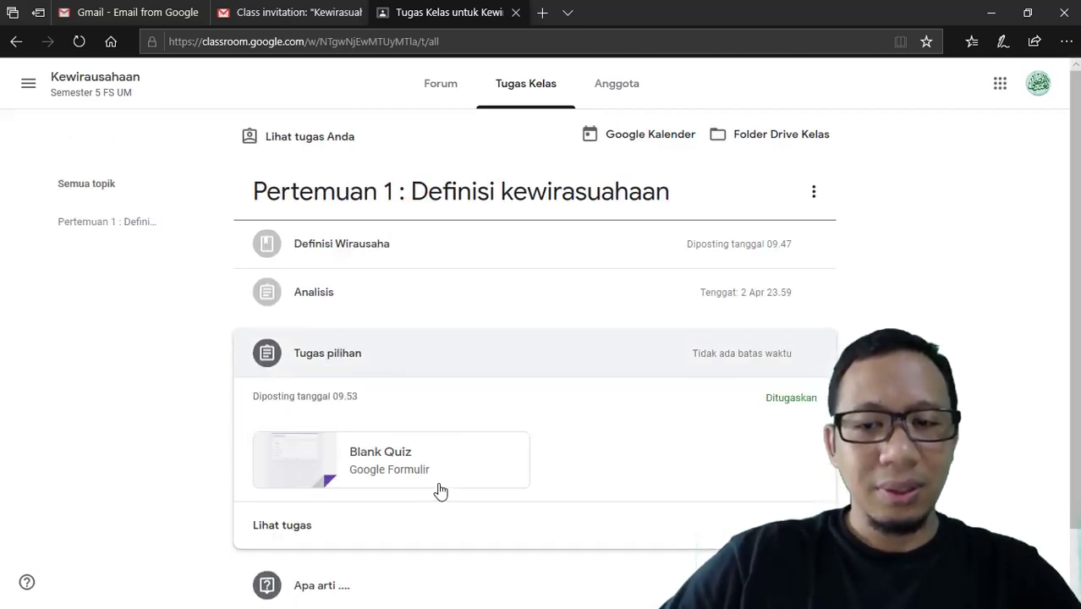
pyautogui.scroll(-1, 439, 483)
pyautogui.click(386, 379)
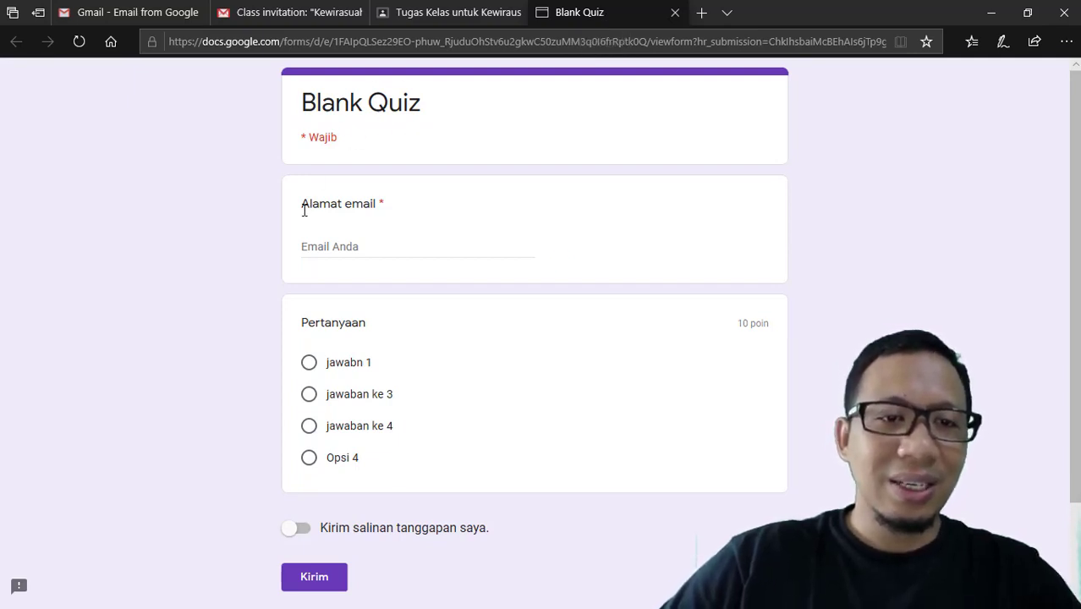
# Step: Fill in the student's email address in the Blank Quiz, choose the answer "jawaban ke 3" and submit the form
pyautogui.moveTo(304, 210); pyautogui.dragTo(389, 224)
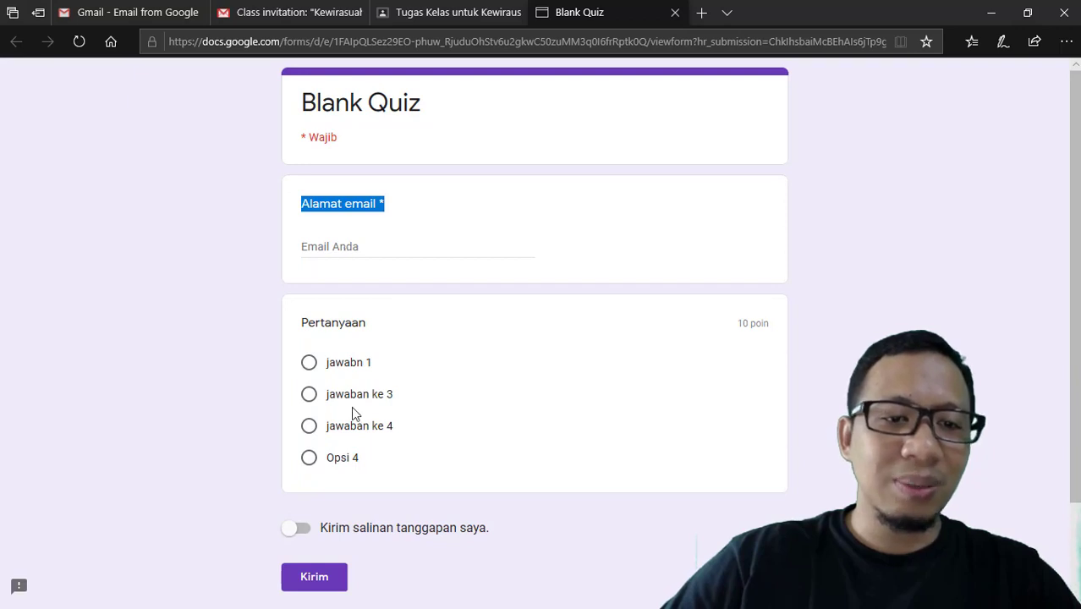
pyautogui.scroll(-2, 346, 362)
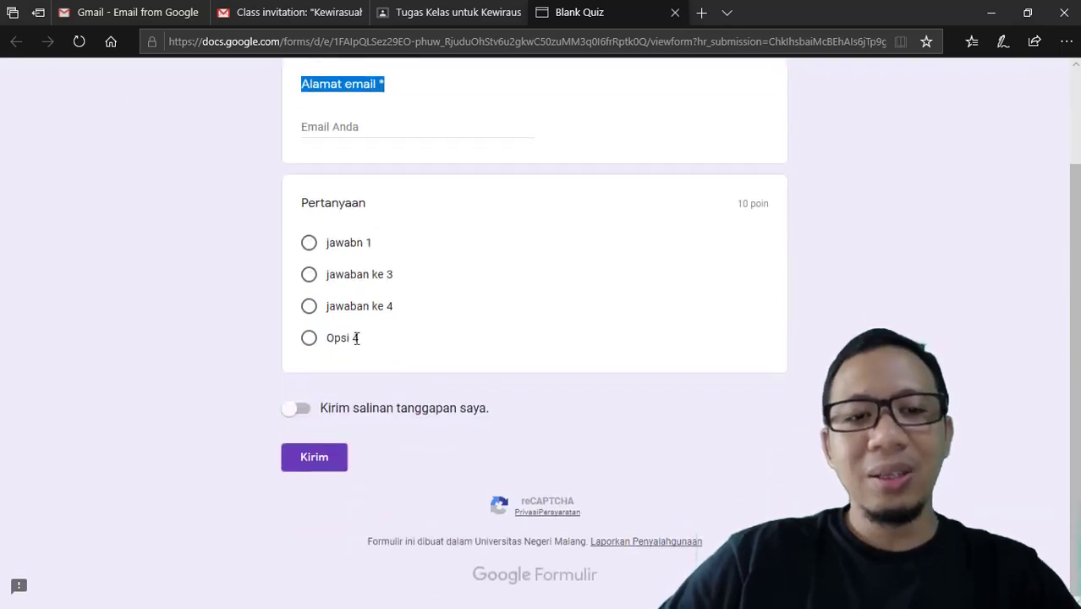
pyautogui.click(314, 458)
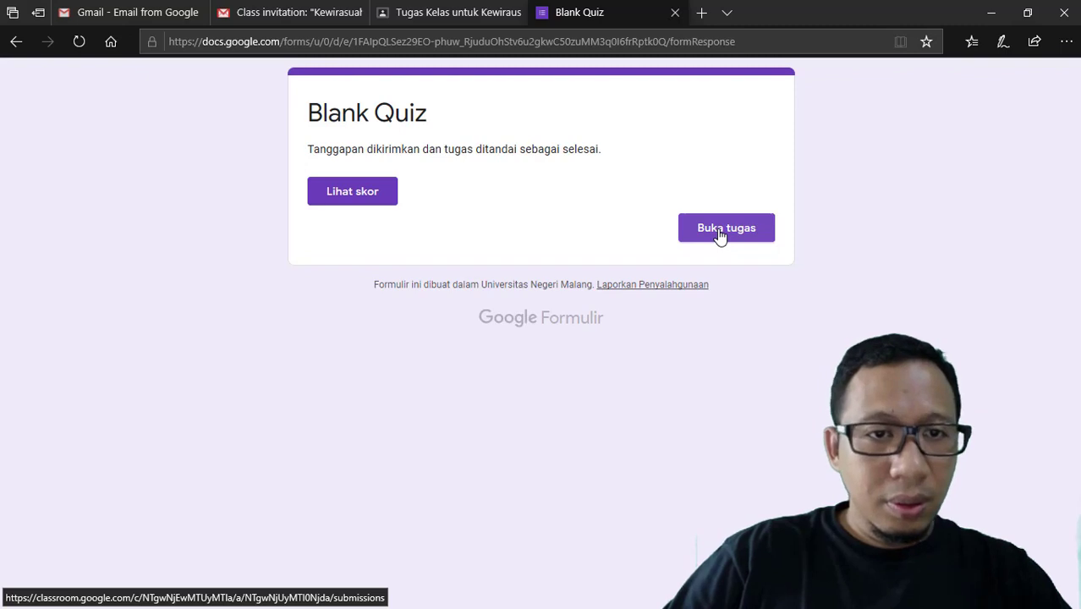
# Step: View the Blank Quiz score, then open the "Tugas pilihan" assignment from the form's confirmation page and dismiss the private-comment tip
pyautogui.click(370, 203)
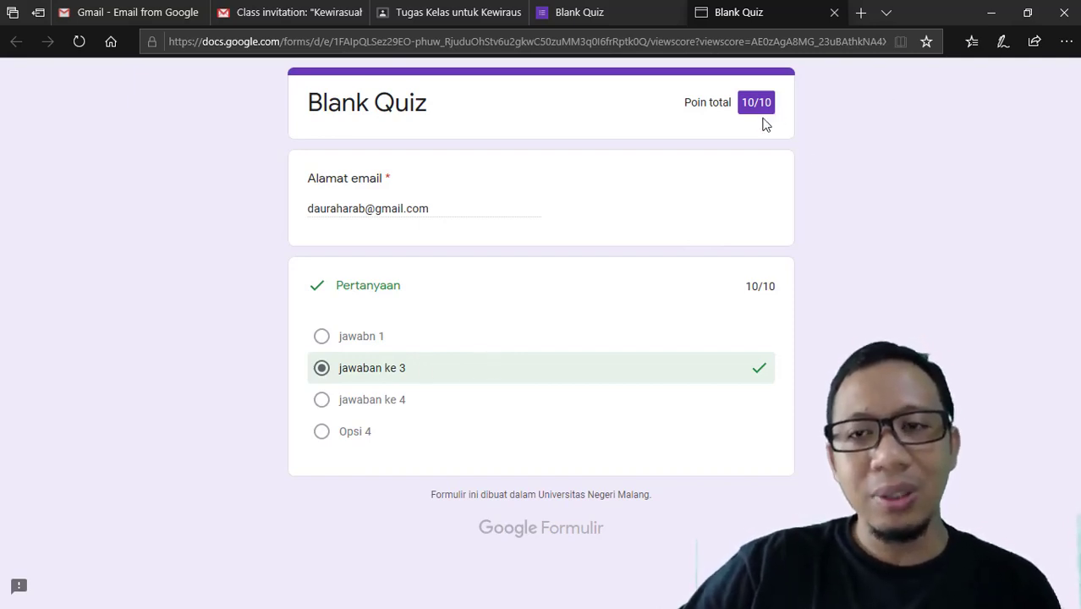
pyautogui.click(627, 17)
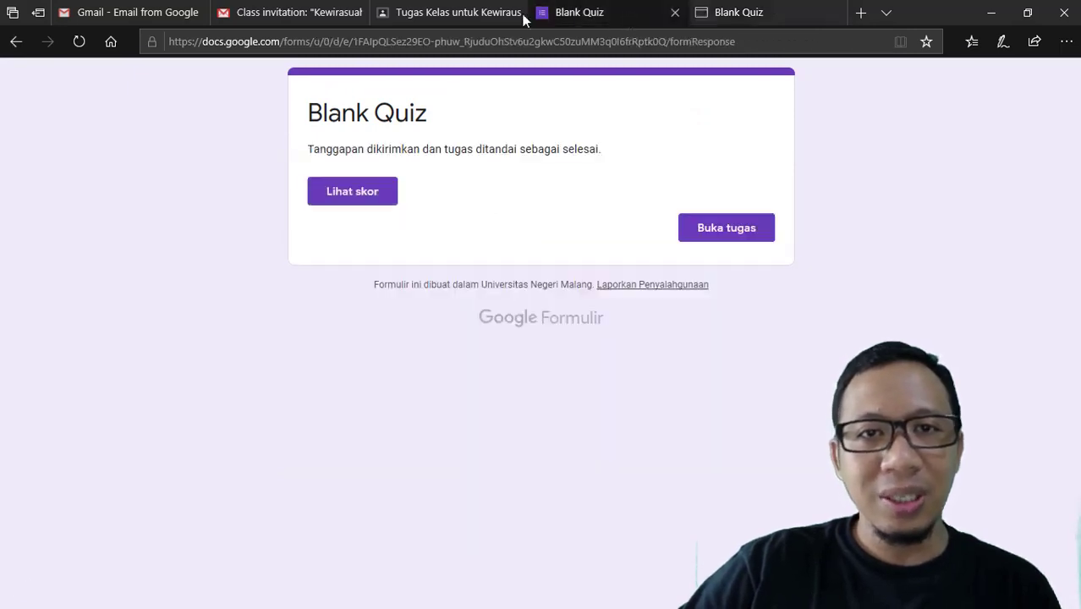
pyautogui.click(711, 234)
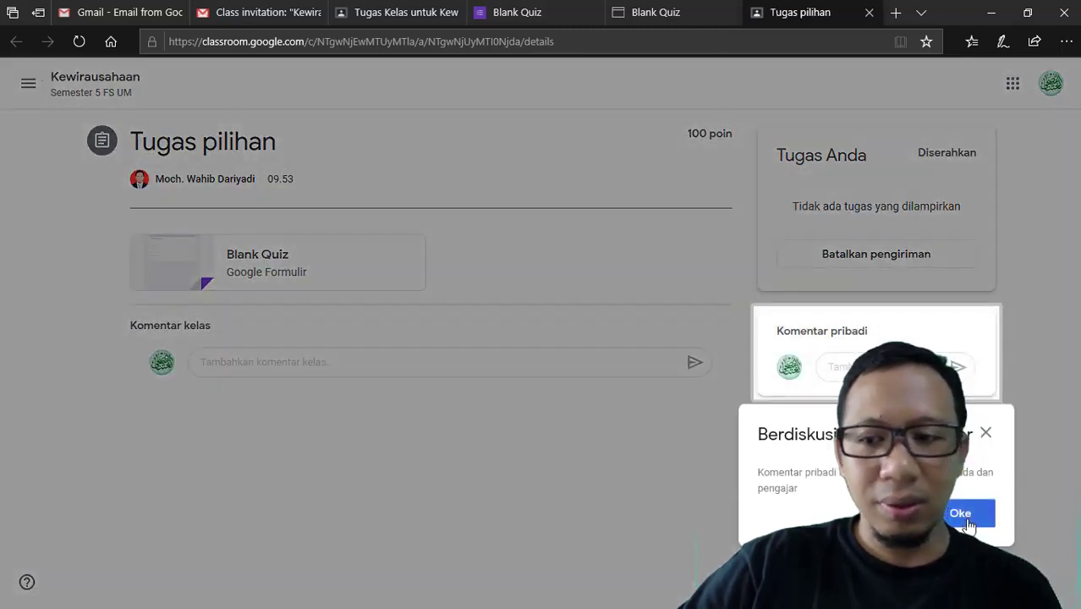
pyautogui.click(967, 514)
# Step: Return from "Tugas pilihan" through the class list to the Kewirausahaan classwork list
pyautogui.click(28, 82)
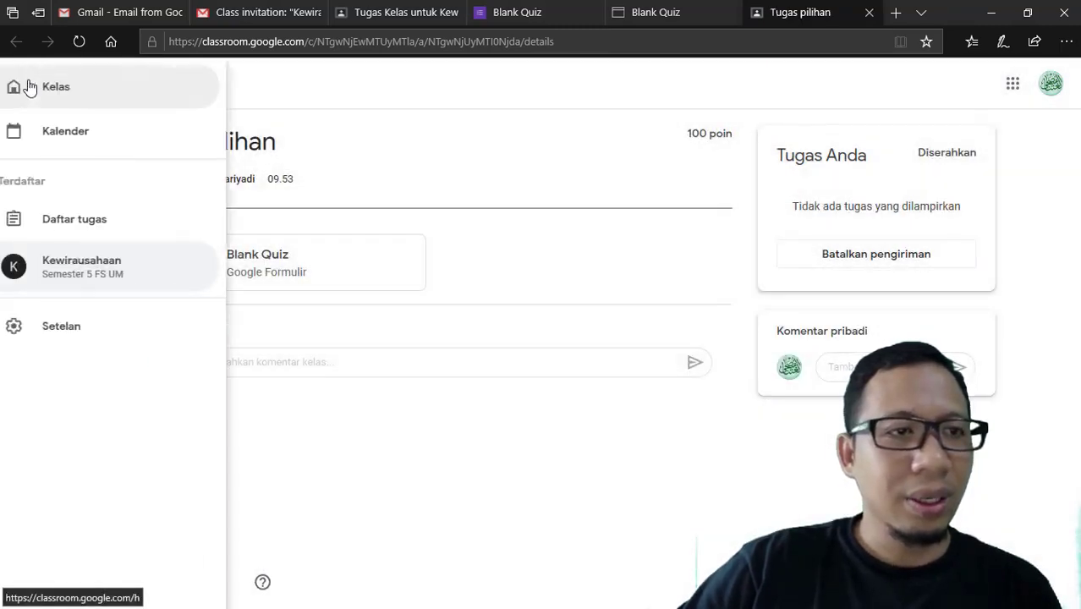
pyautogui.click(89, 91)
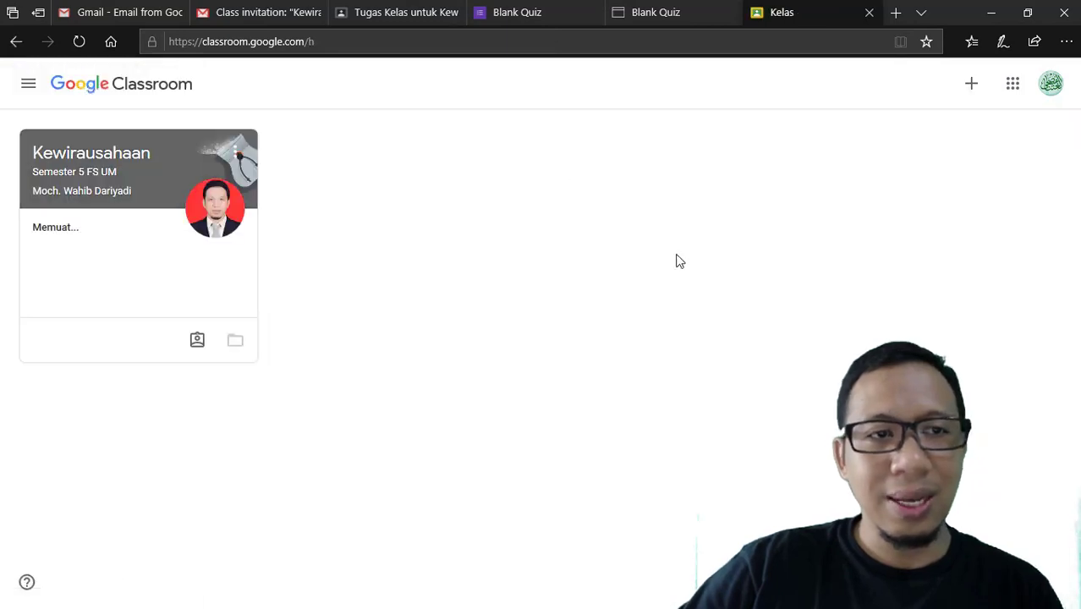
pyautogui.click(135, 162)
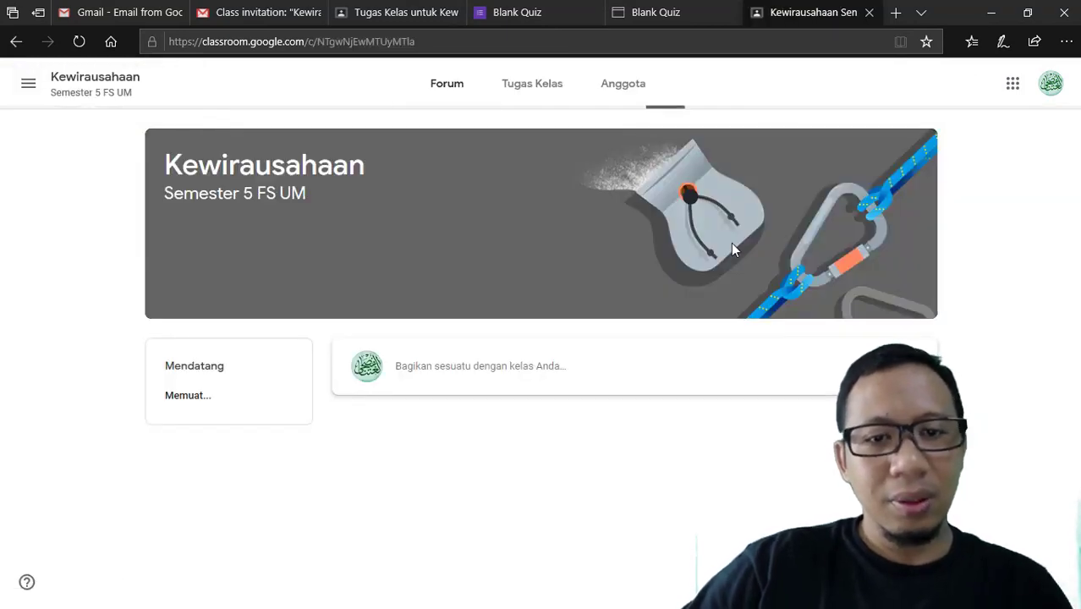
pyautogui.click(534, 84)
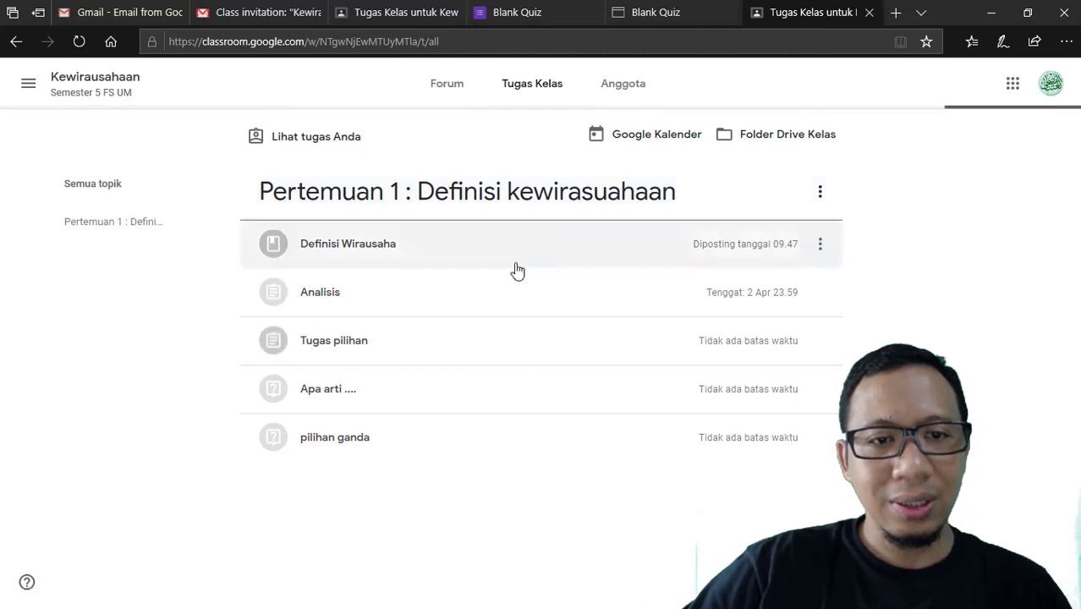
# Step: Open the question "Apa arti ....", answer it with "artinya adalah" and submit the answer
pyautogui.click(333, 397)
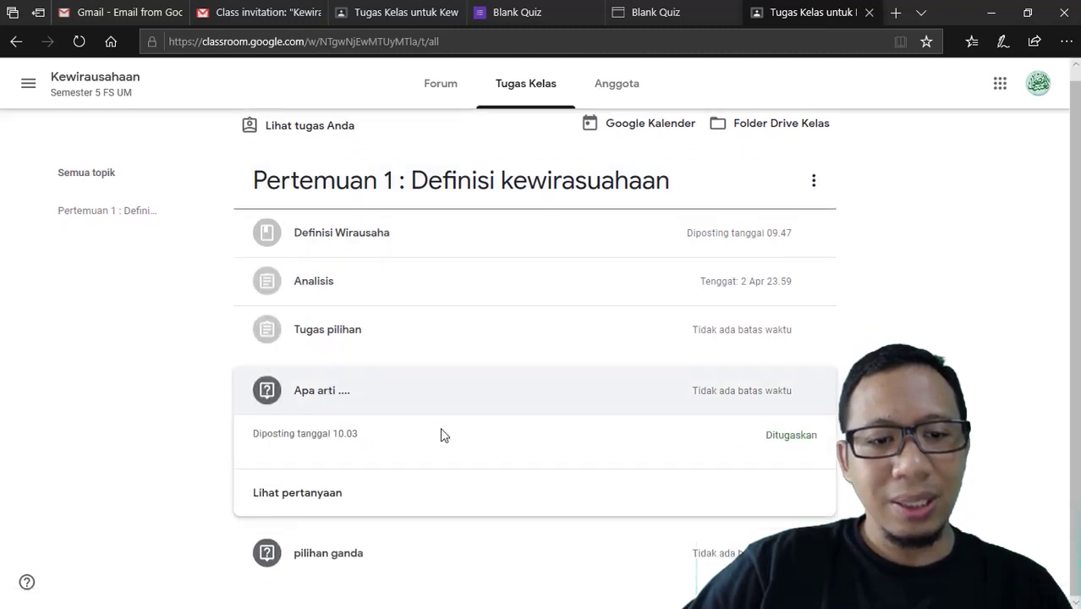
pyautogui.click(328, 494)
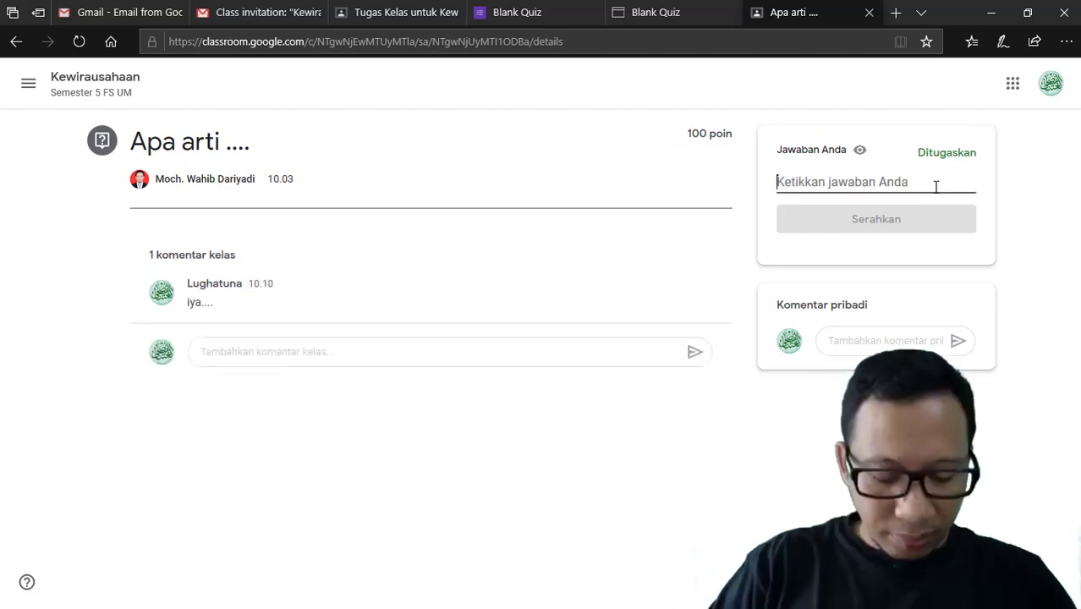
pyautogui.write('s')
pyautogui.press('BackSpace')
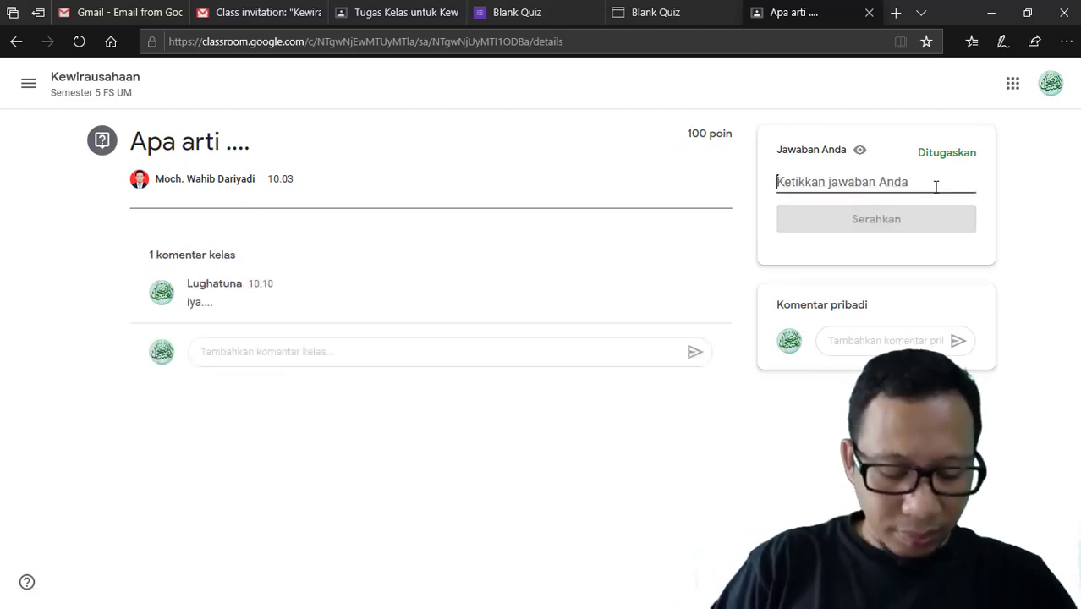
pyautogui.write('artinya adalah')
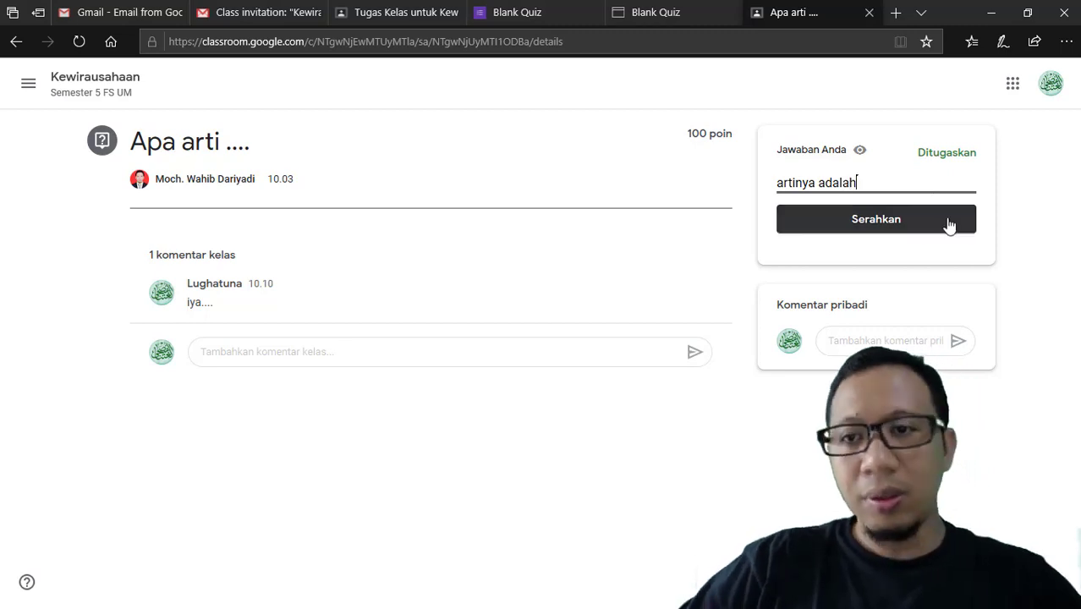
pyautogui.click(947, 225)
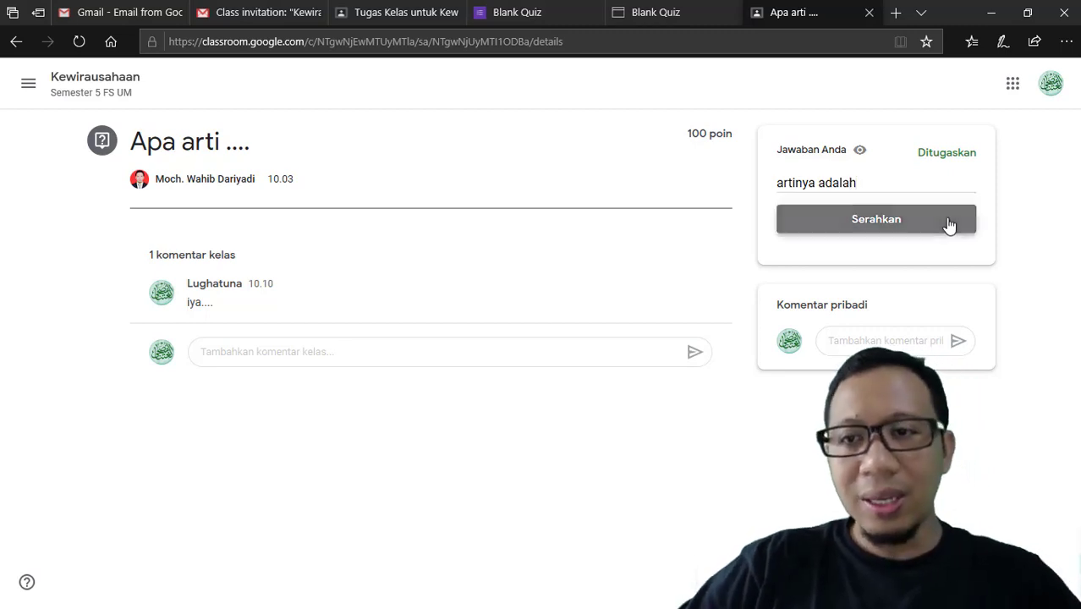
pyautogui.click(612, 384)
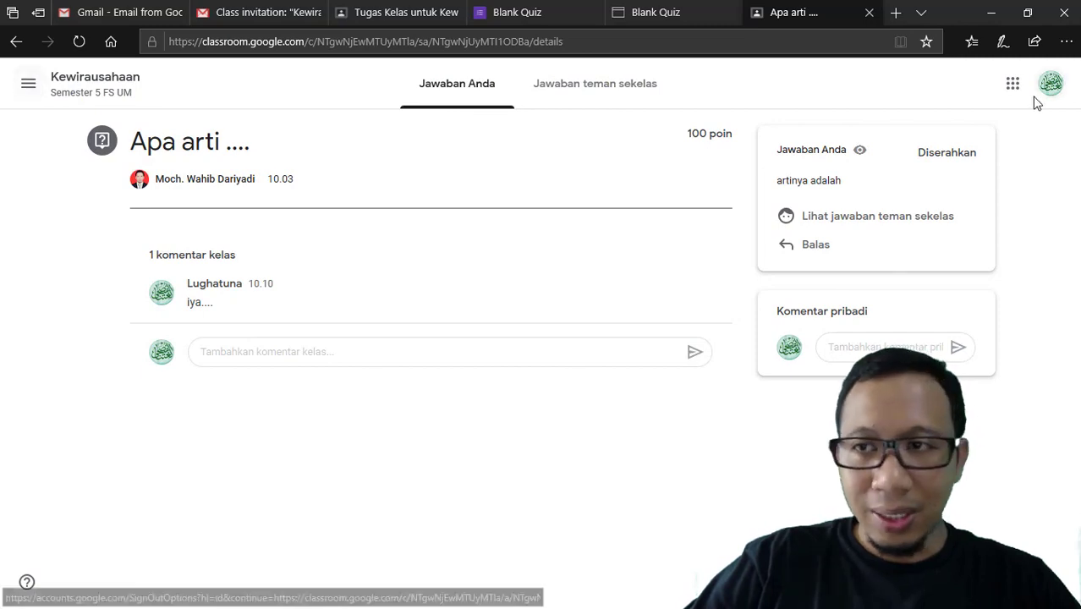
# Step: Return to the classwork list, then answer the "pilihan ganda" question with Opsi 2 and submit it
pyautogui.click(16, 43)
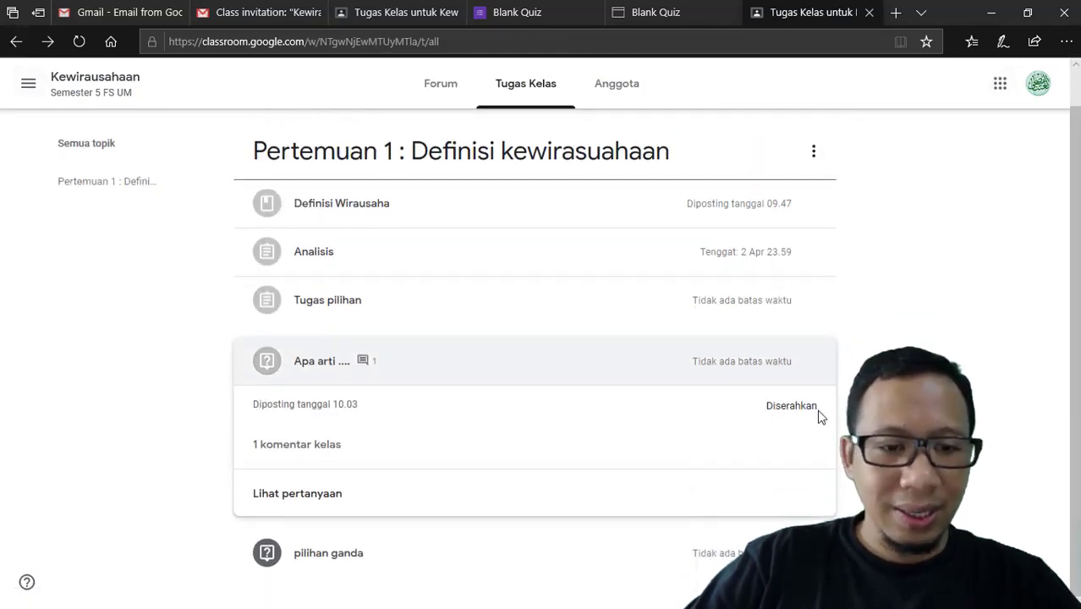
pyautogui.click(341, 553)
pyautogui.scroll(-3, 440, 488)
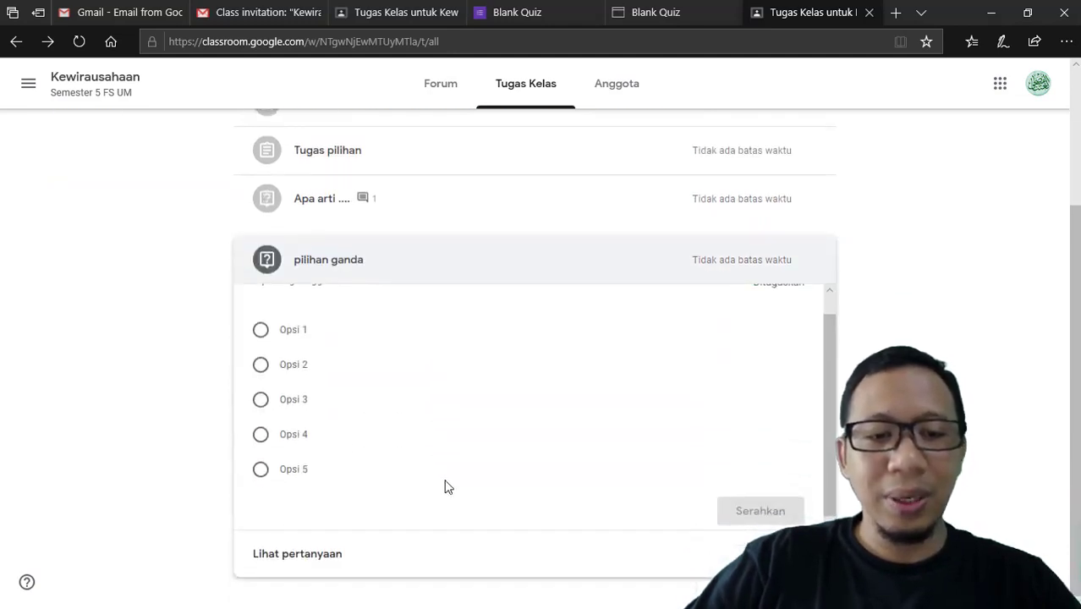
pyautogui.click(261, 365)
pyautogui.click(761, 512)
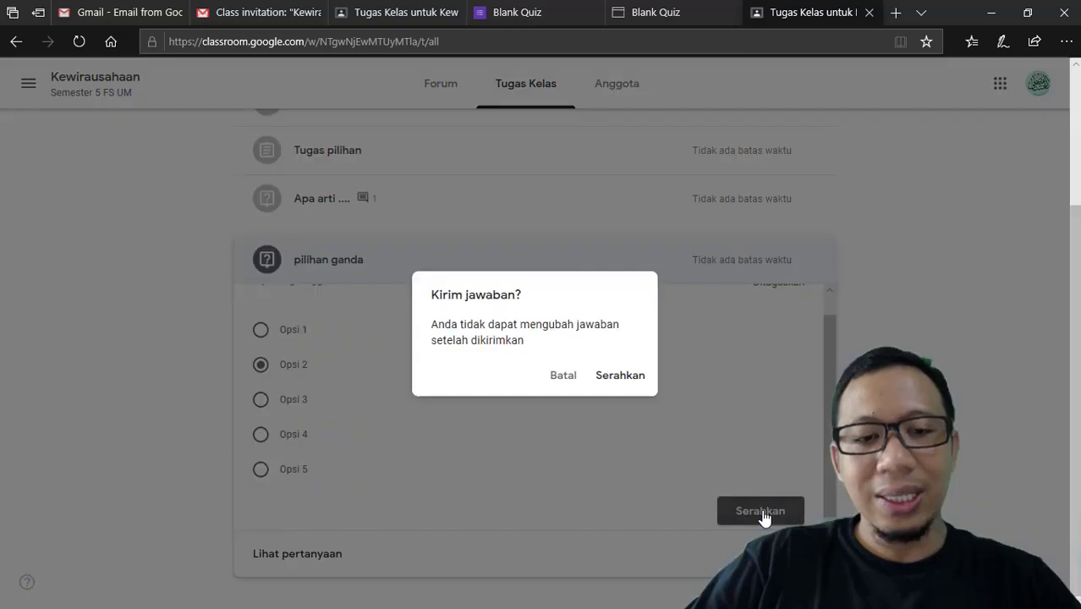
pyautogui.click(622, 378)
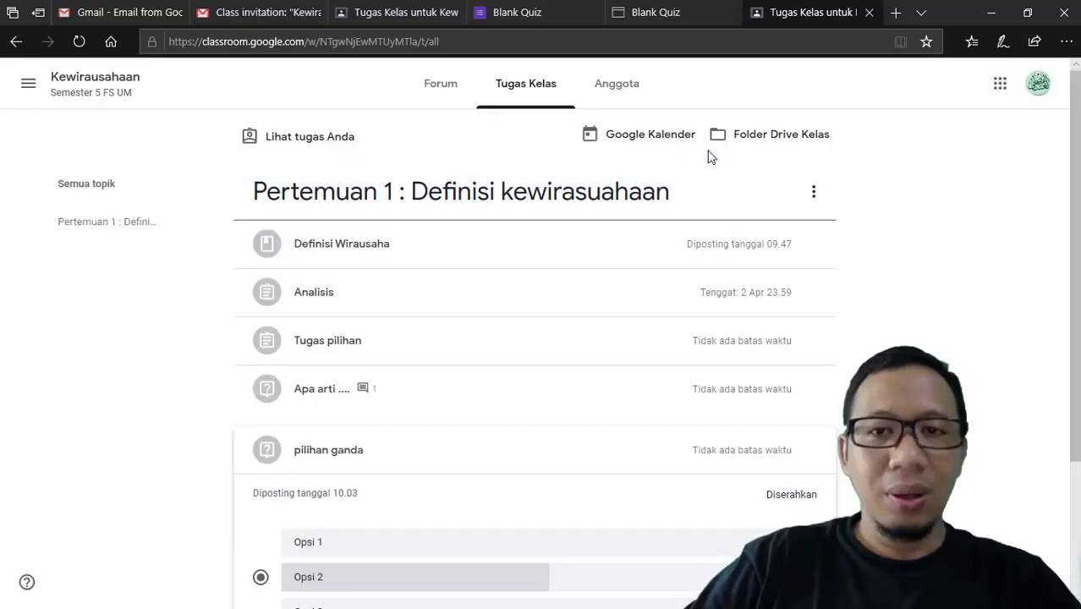
# Step: View the class members list, then switch to the teacher's Classroom session in Firefox
pyautogui.click(621, 90)
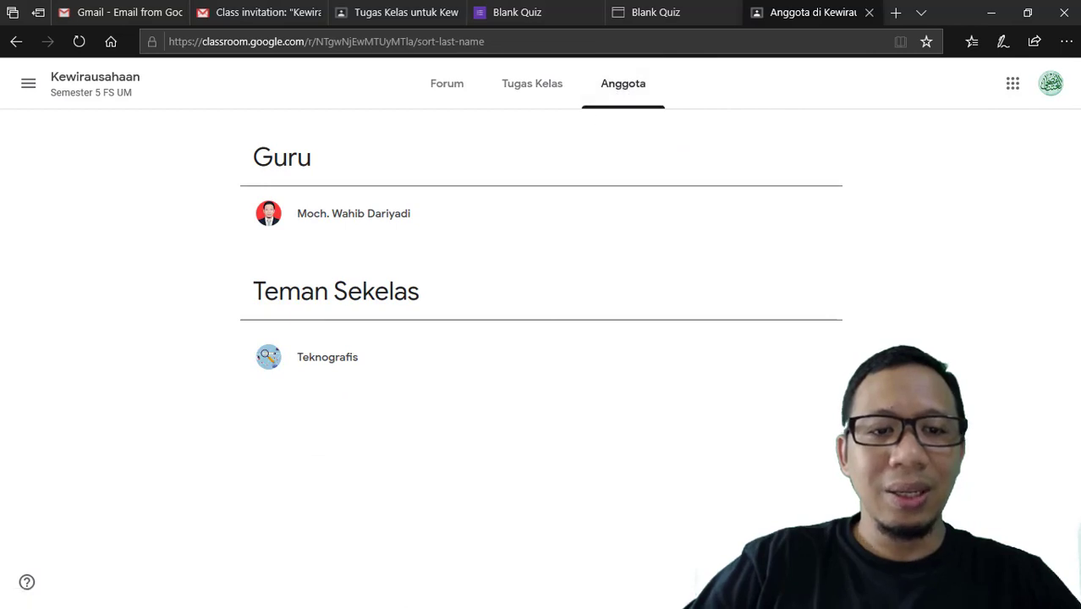
pyautogui.click(991, 13)
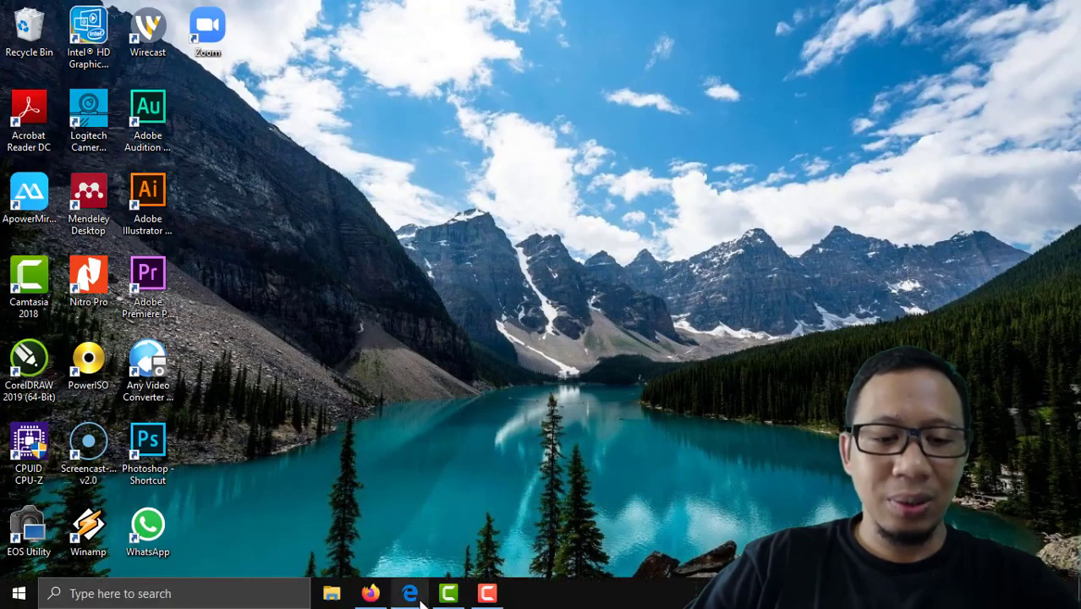
pyautogui.click(422, 604)
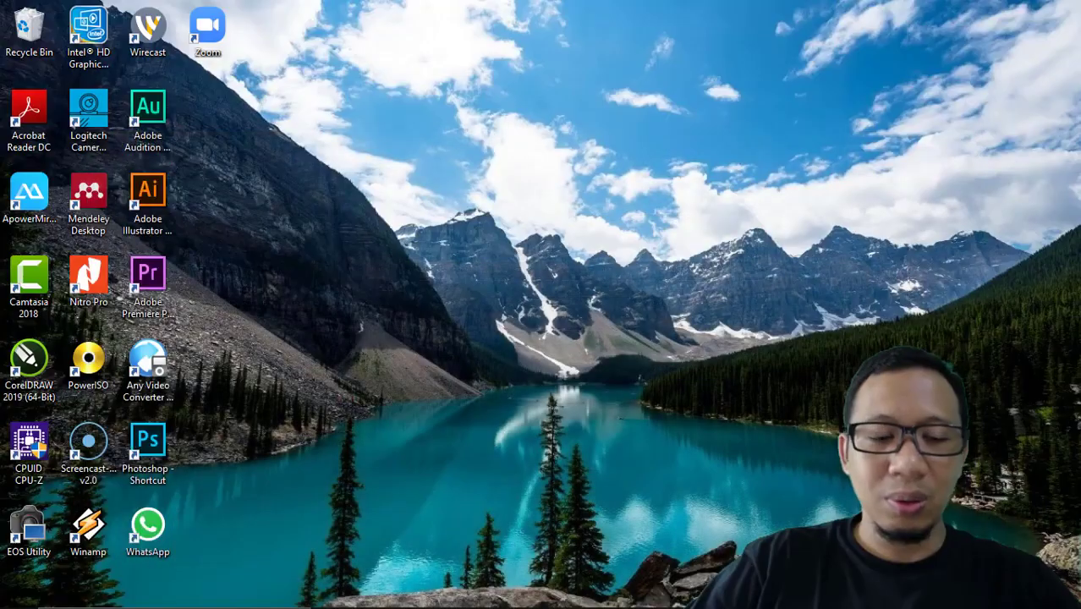
pyautogui.click(991, 12)
pyautogui.click(371, 604)
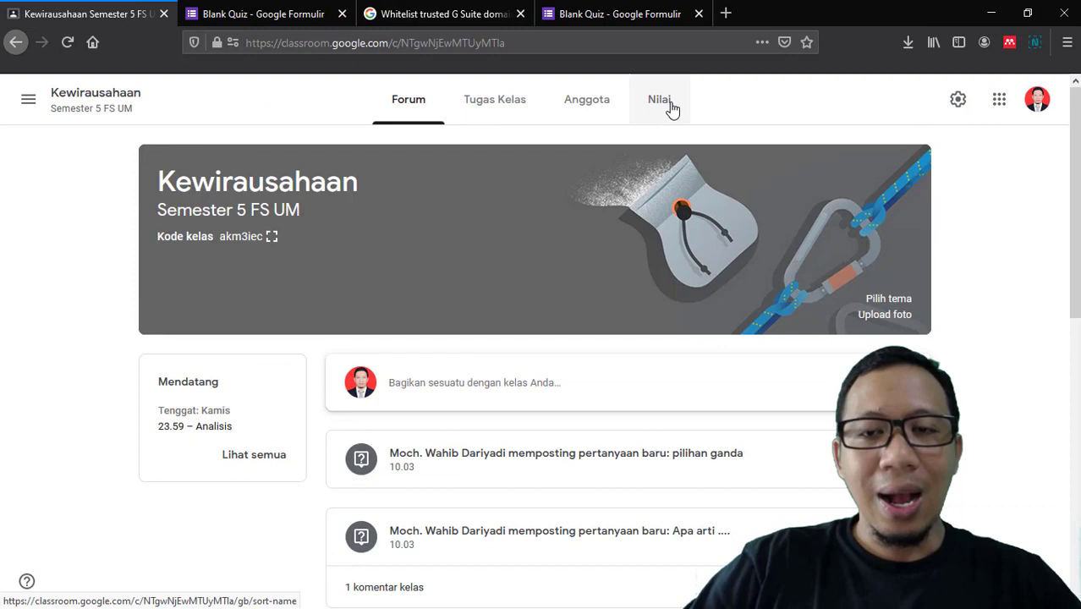
# Step: Open the class gradebook and view the first student's submission for "pilihan ganda"
pyautogui.click(668, 102)
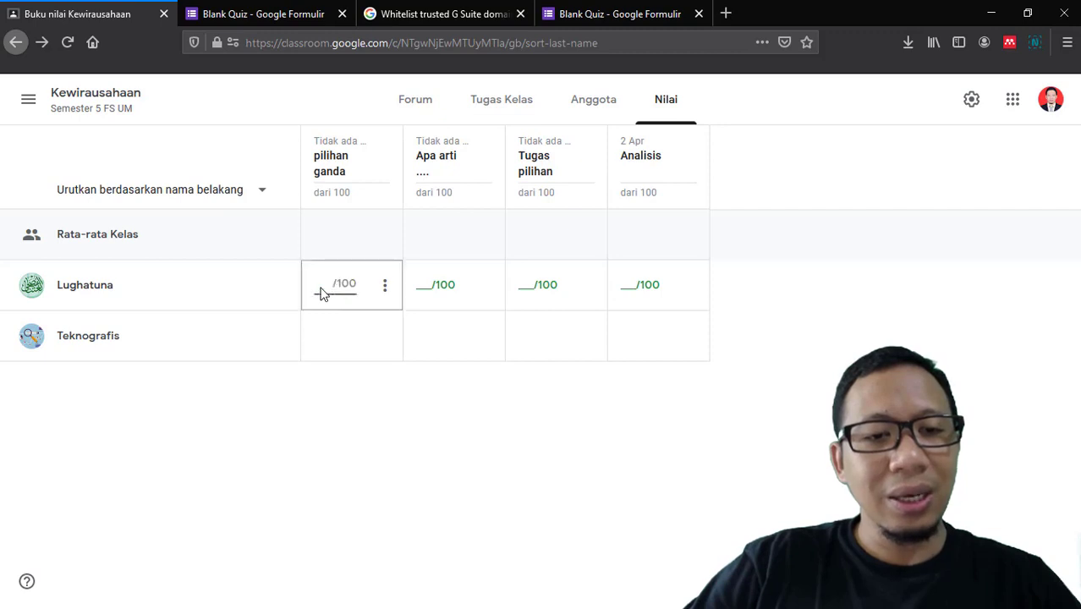
pyautogui.click(384, 287)
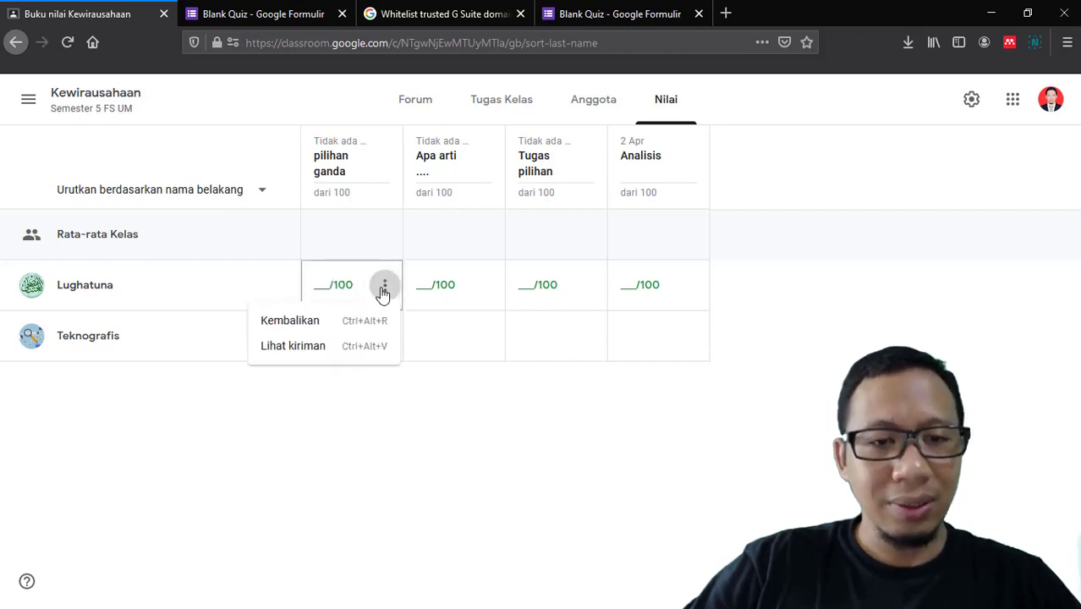
pyautogui.click(318, 354)
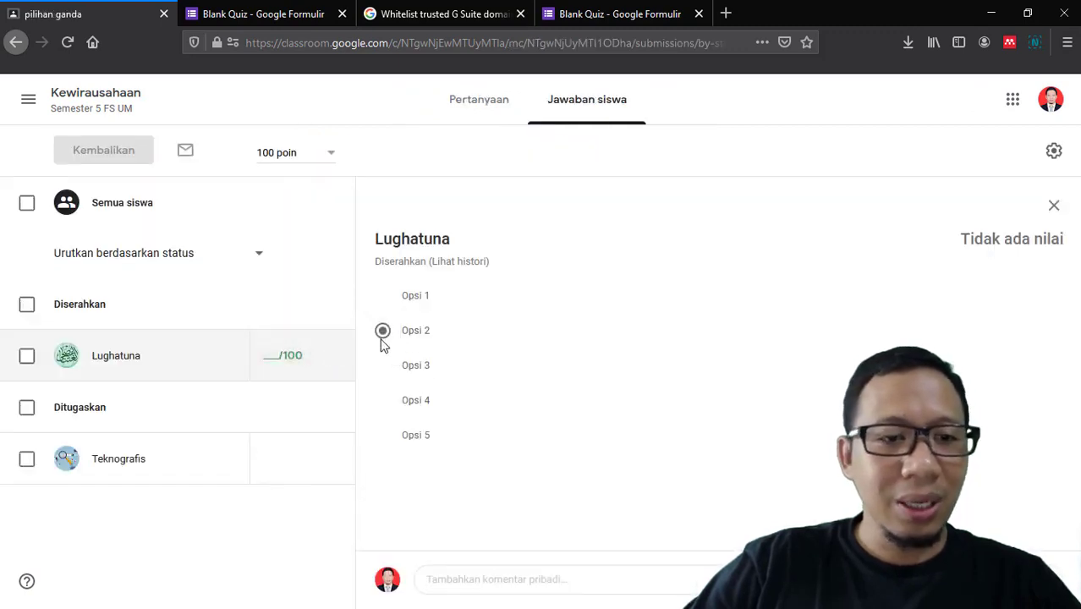
# Step: Grade the student's "pilihan ganda" answer with 100 and return it to the student
pyautogui.click(286, 358)
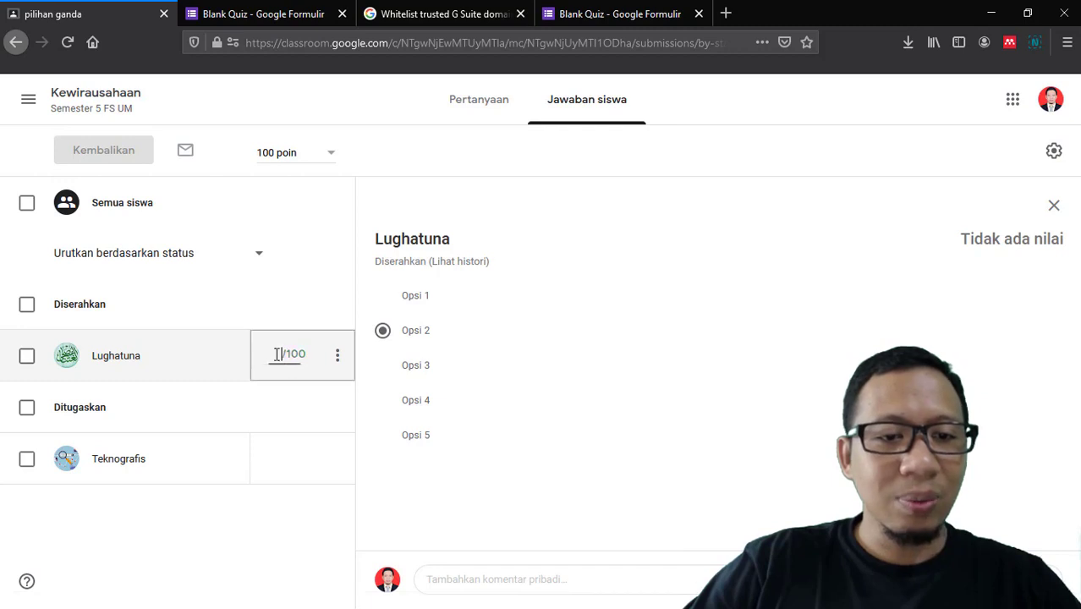
pyautogui.write('100')
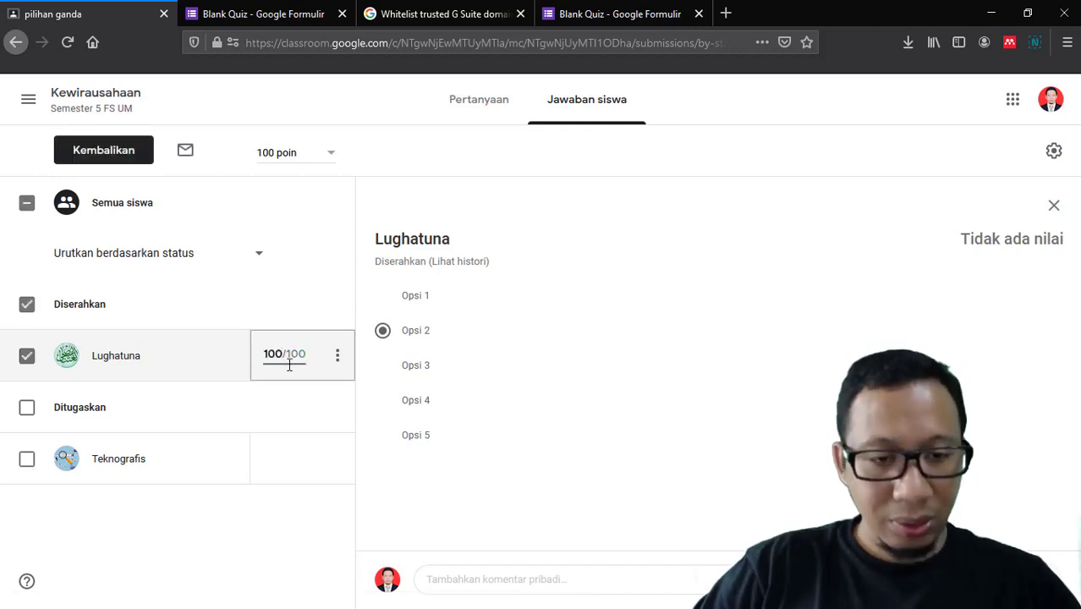
pyautogui.press('Return')
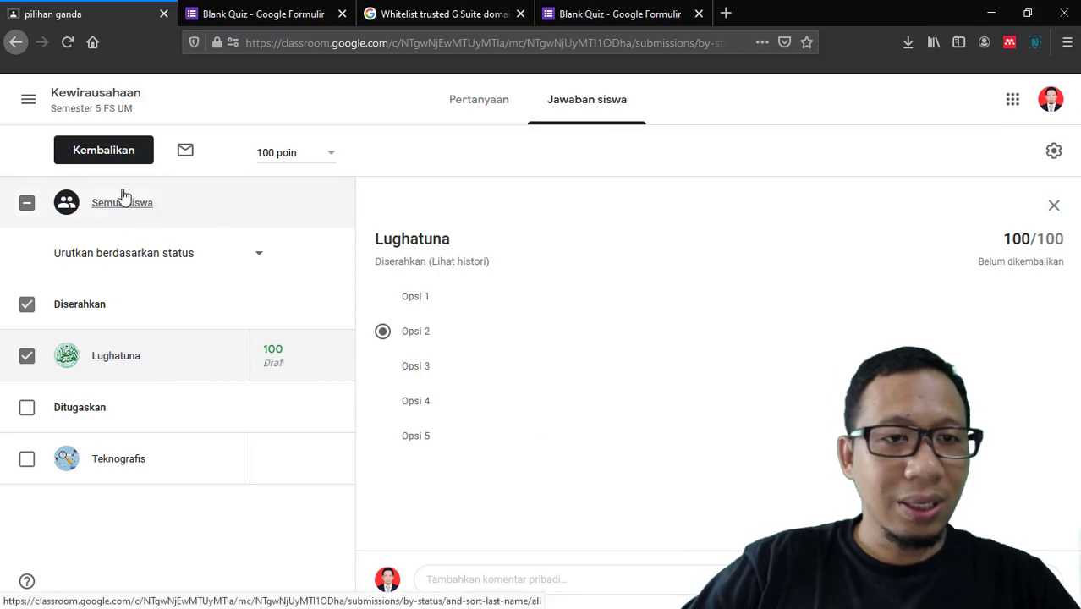
pyautogui.click(119, 148)
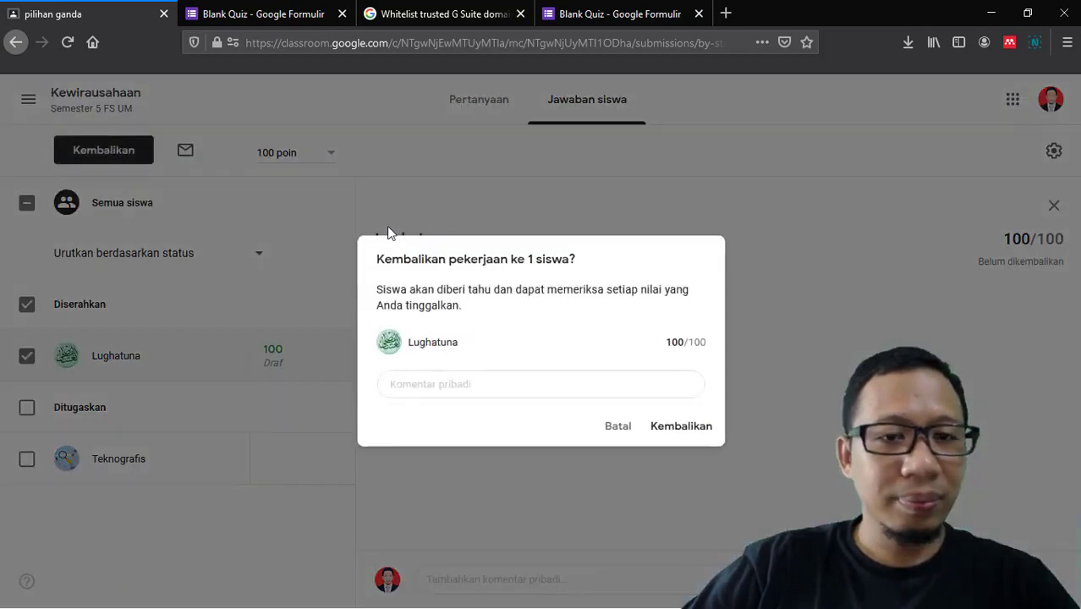
pyautogui.click(665, 433)
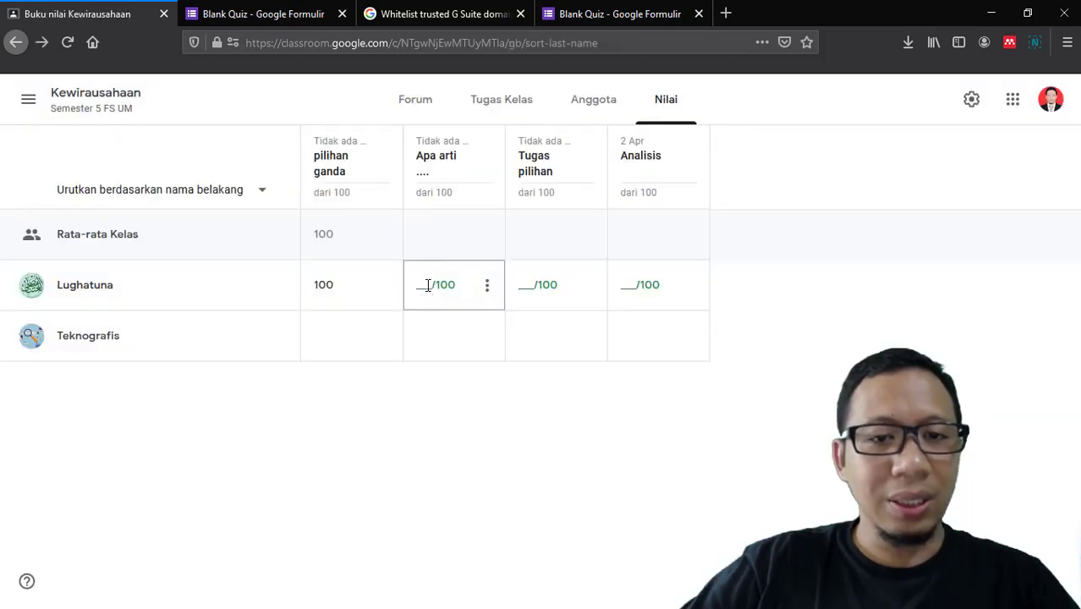
# Step: Enter the first student's grades in the gradebook: 12 for "Apa arti ...." and 80 for "Tugas pilihan"
pyautogui.click(535, 291)
pyautogui.write('121')
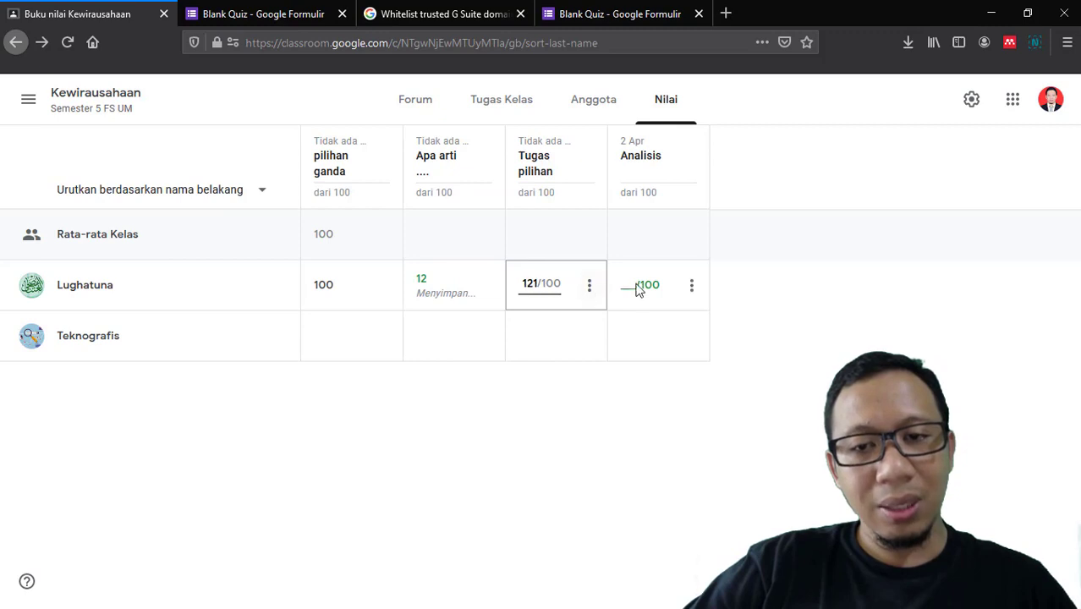
pyautogui.click(638, 285)
pyautogui.click(539, 289)
pyautogui.click(538, 287)
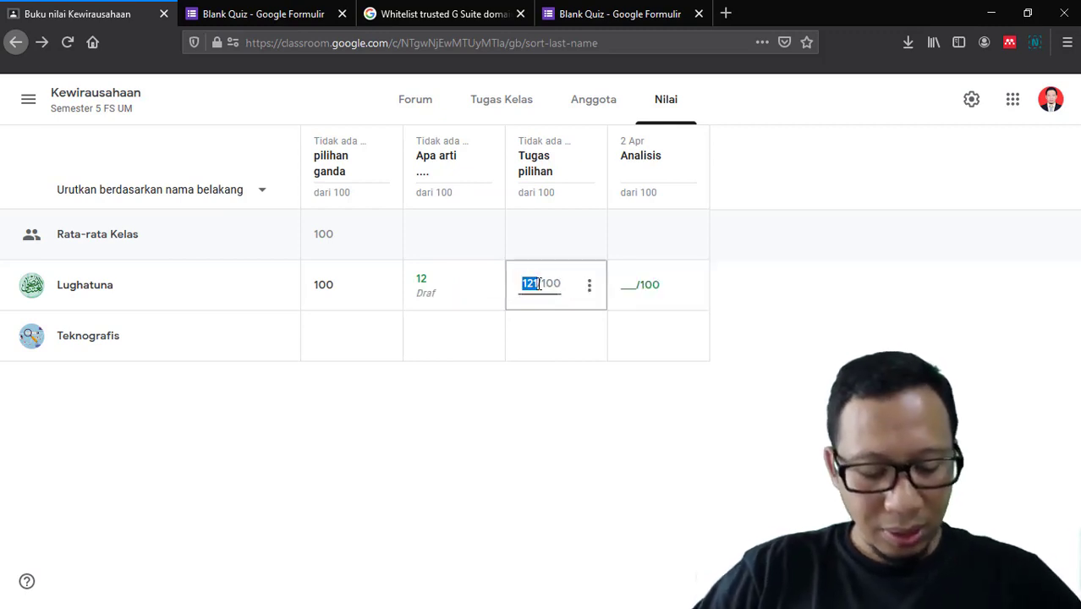
pyautogui.press('BackSpace')
pyautogui.write('80')
pyautogui.press('Return')
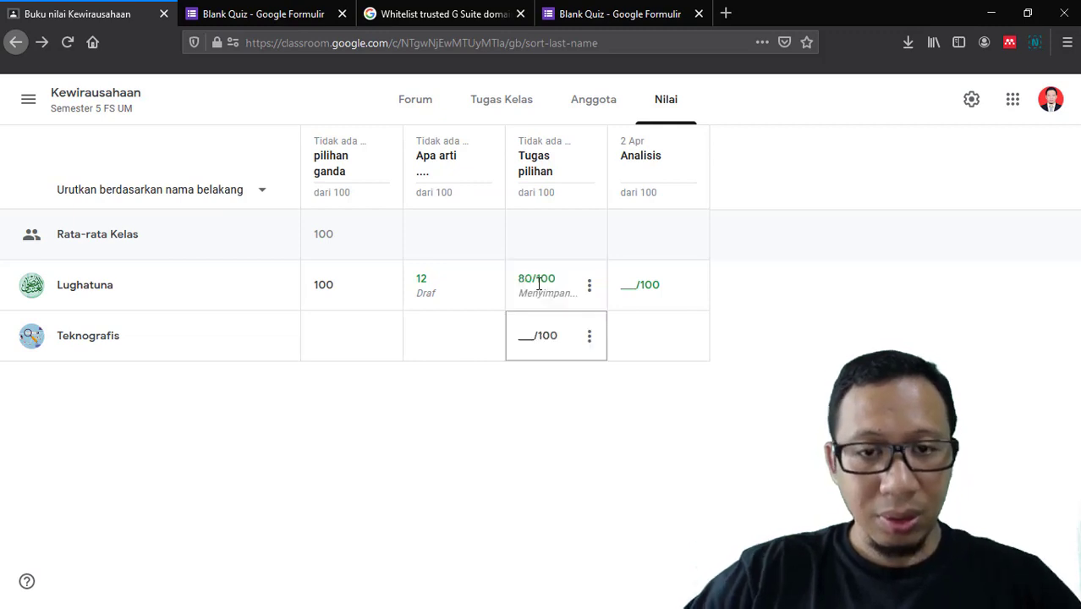
# Step: Set the first student's "Analisis" grade to 90 and return the graded work
pyautogui.click(639, 291)
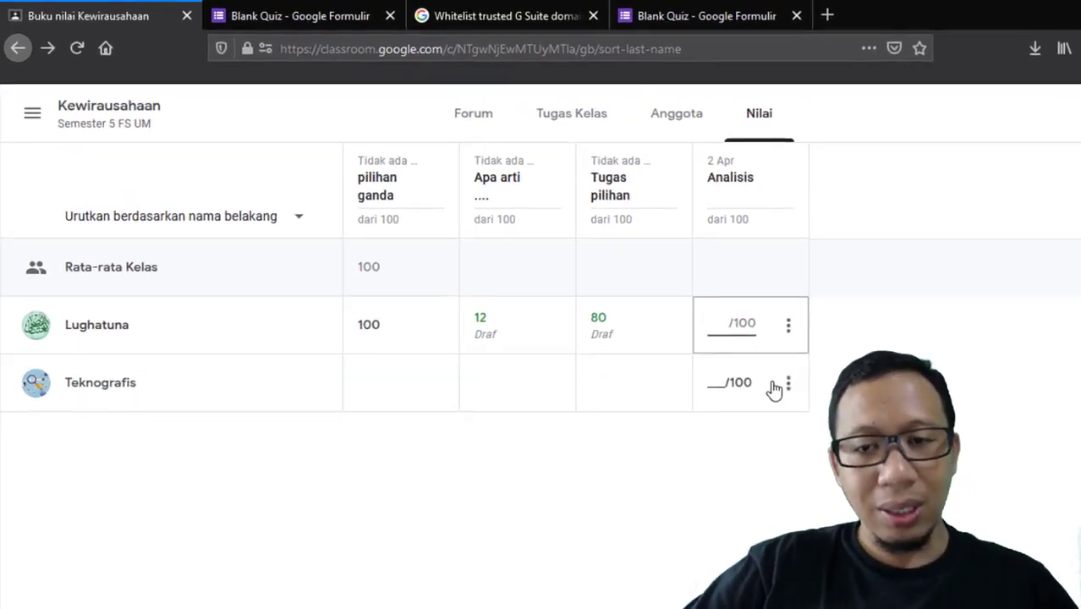
pyautogui.write('90')
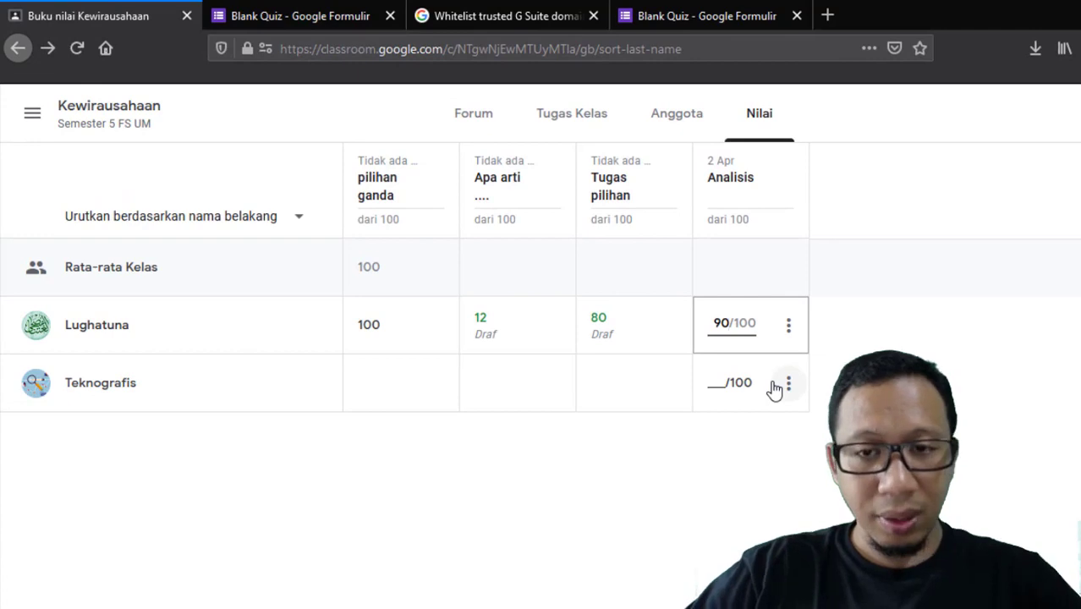
pyautogui.press('Return')
# Step: Return the graded "Tugas pilihan" work to the first student without a private comment
pyautogui.click(671, 328)
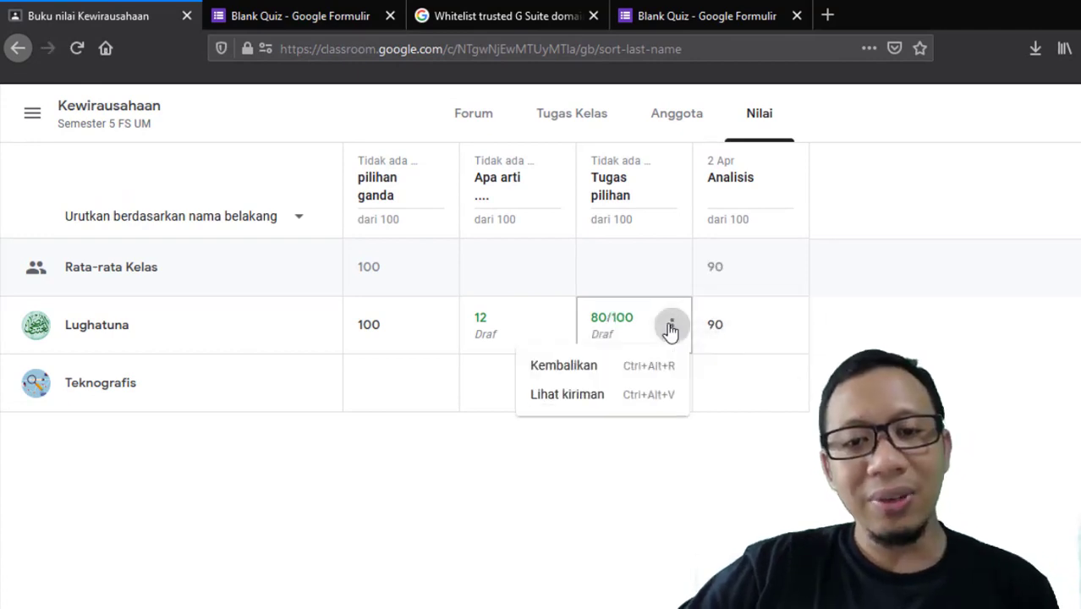
pyautogui.click(597, 366)
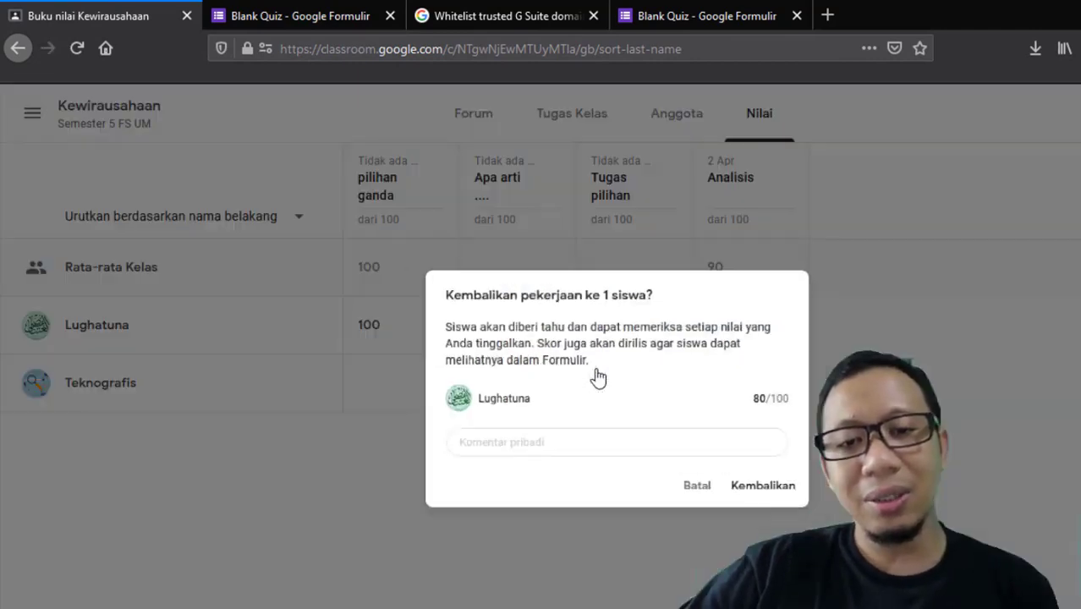
pyautogui.click(784, 497)
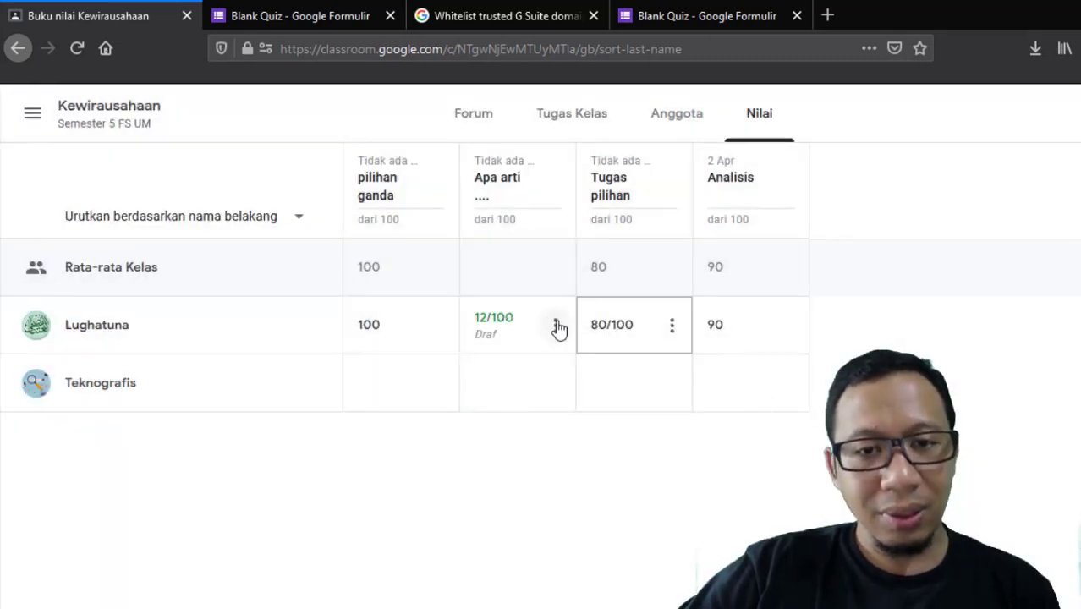
pyautogui.click(554, 325)
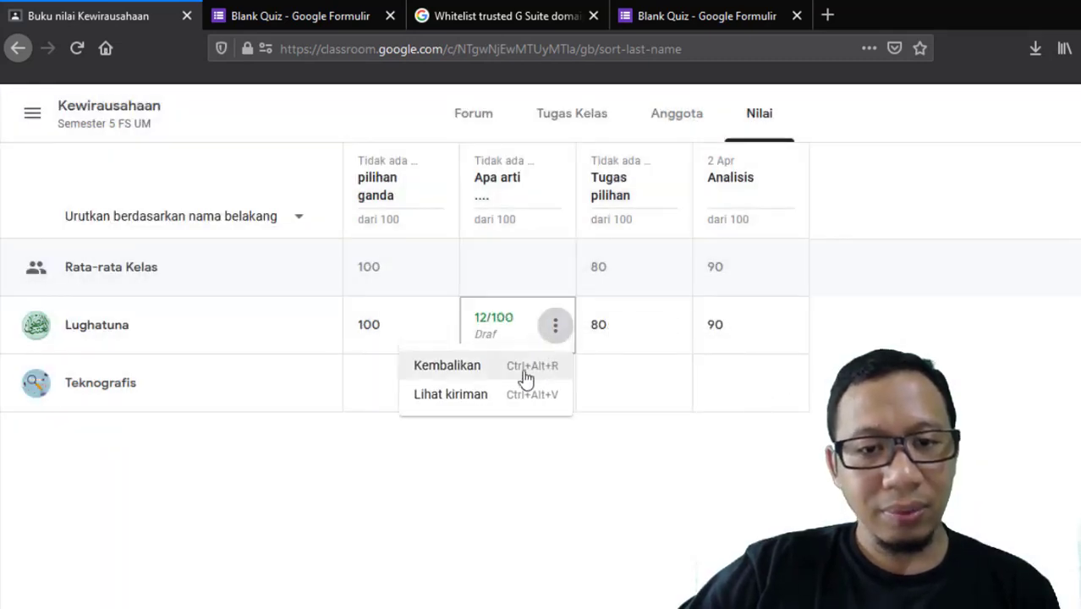
pyautogui.click(482, 374)
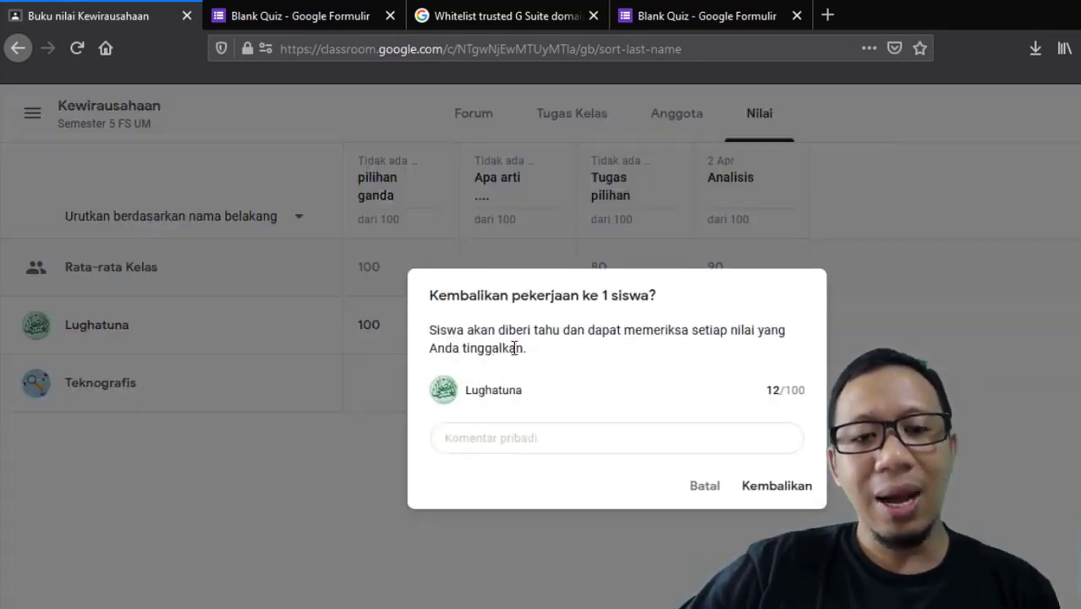
pyautogui.click(705, 486)
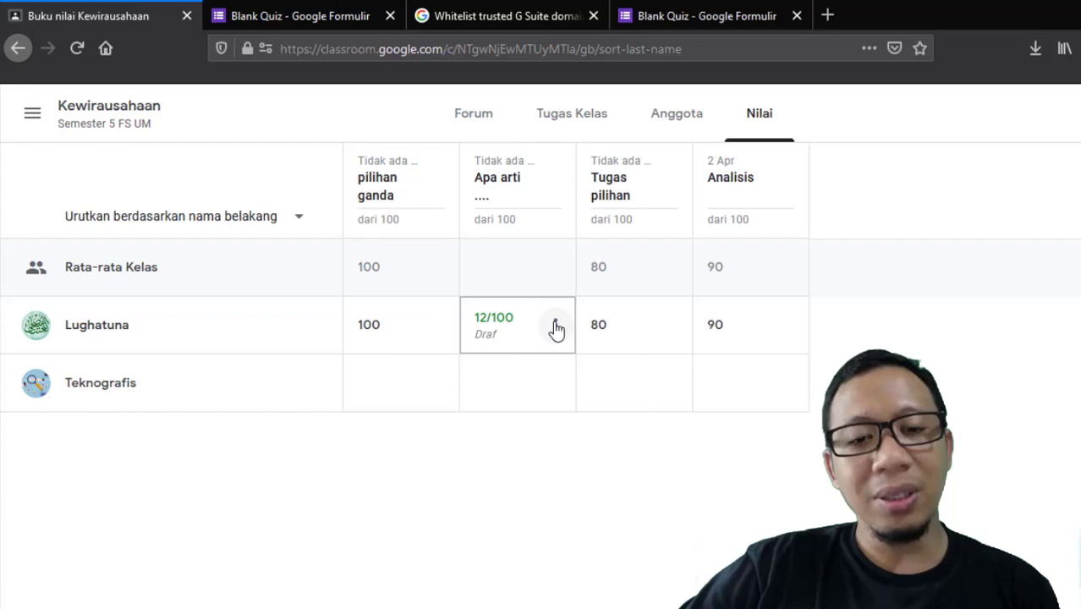
# Step: Return the graded "Apa arti ...." work to the first student without a private comment
pyautogui.click(556, 328)
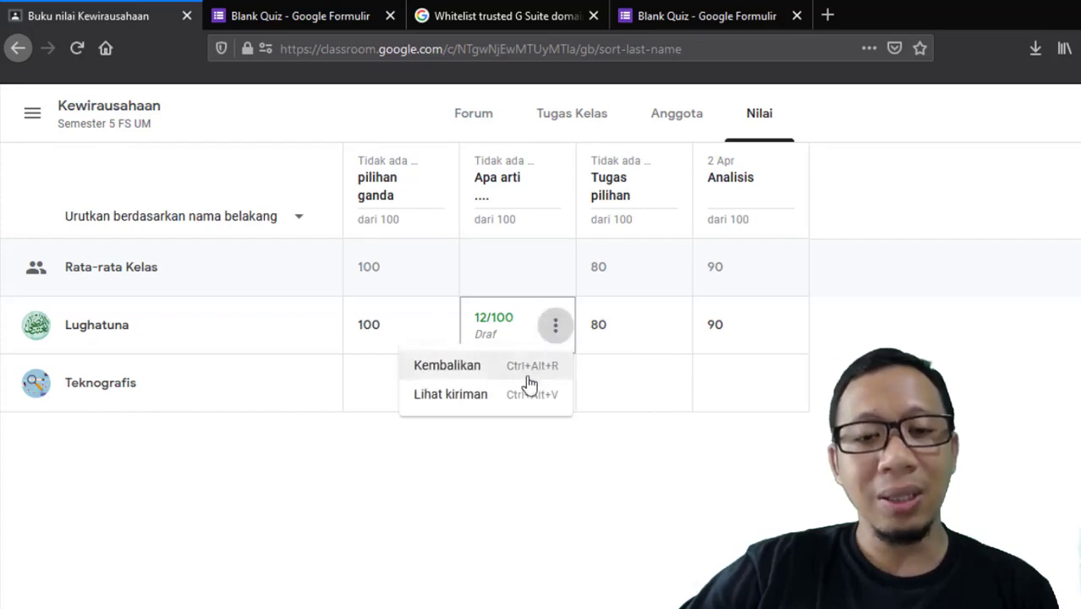
pyautogui.click(466, 375)
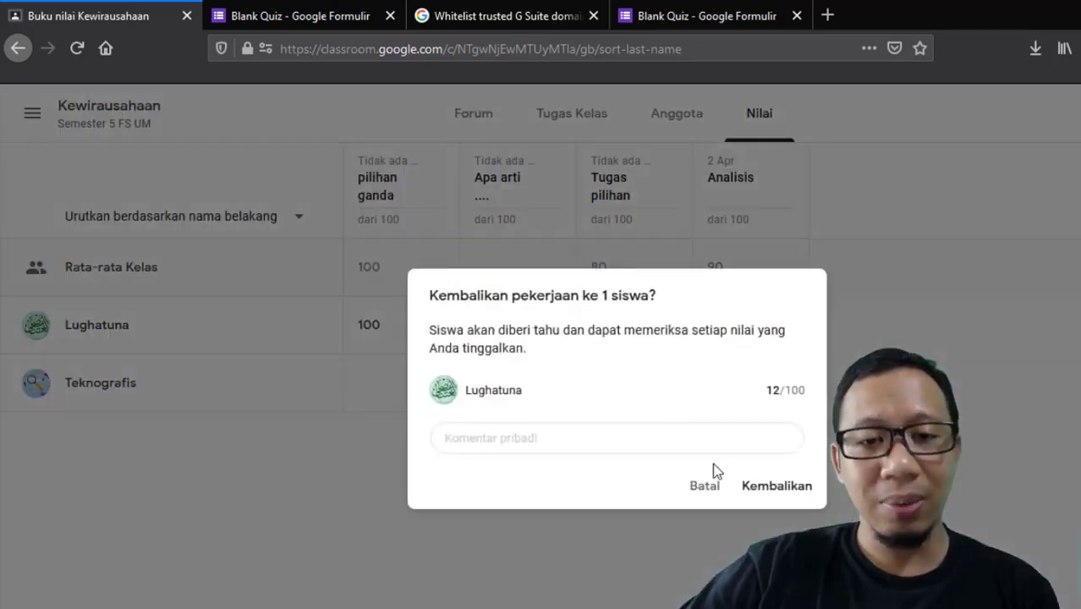
pyautogui.click(757, 490)
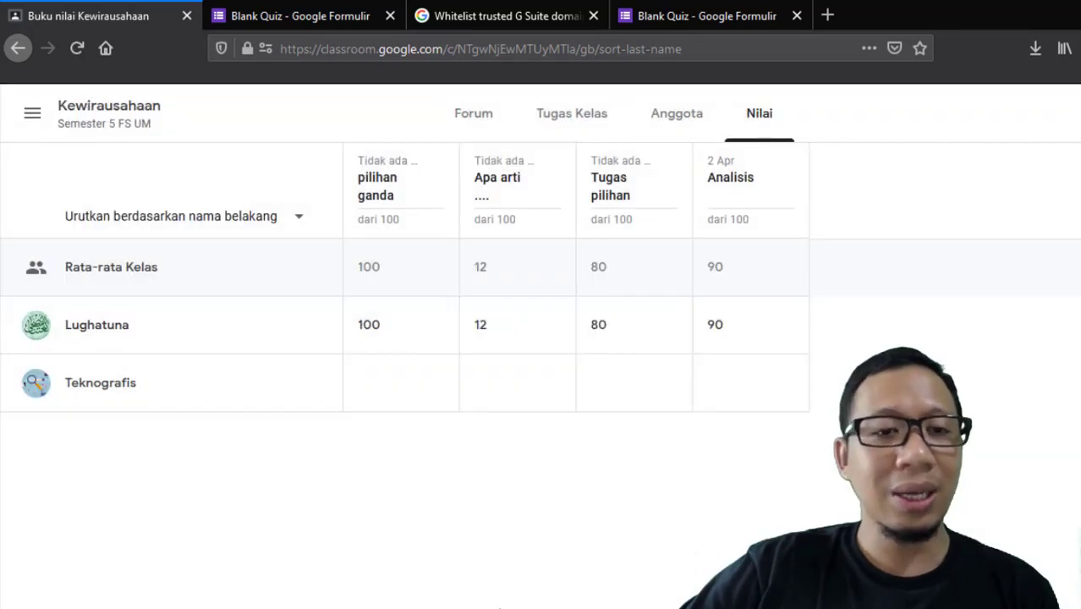
# Step: Switch to the student's browser window and reload the class's Tugas Kelas page
pyautogui.press('super+d')
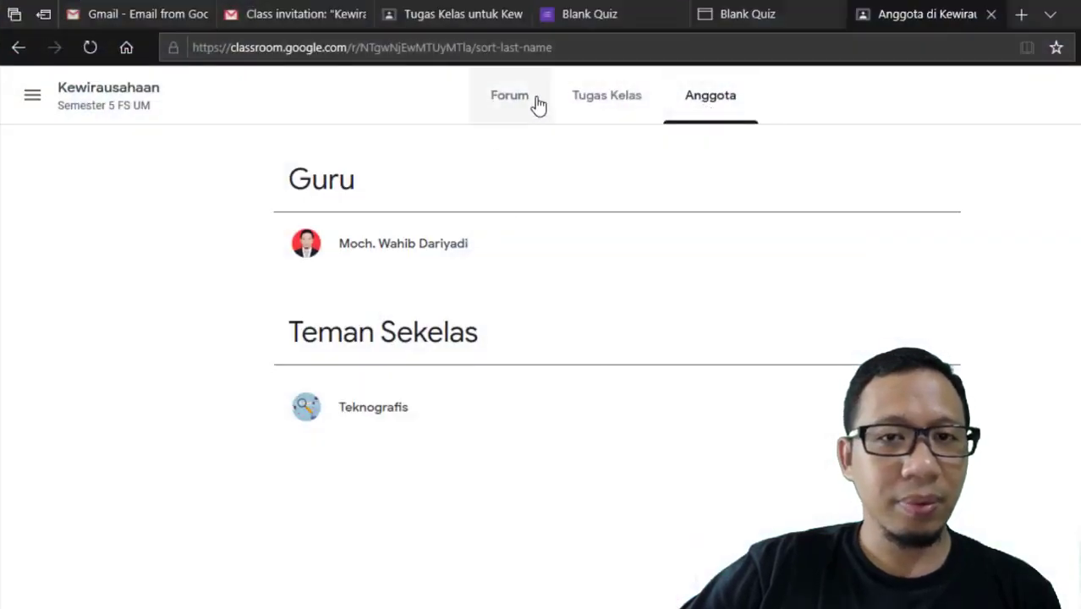
pyautogui.click(604, 103)
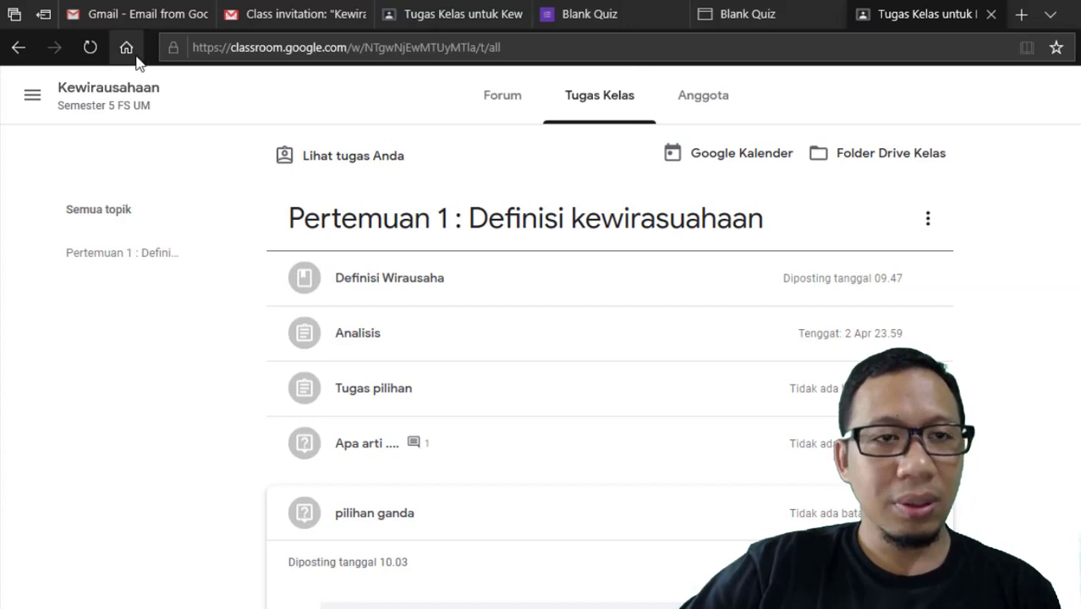
pyautogui.click(93, 49)
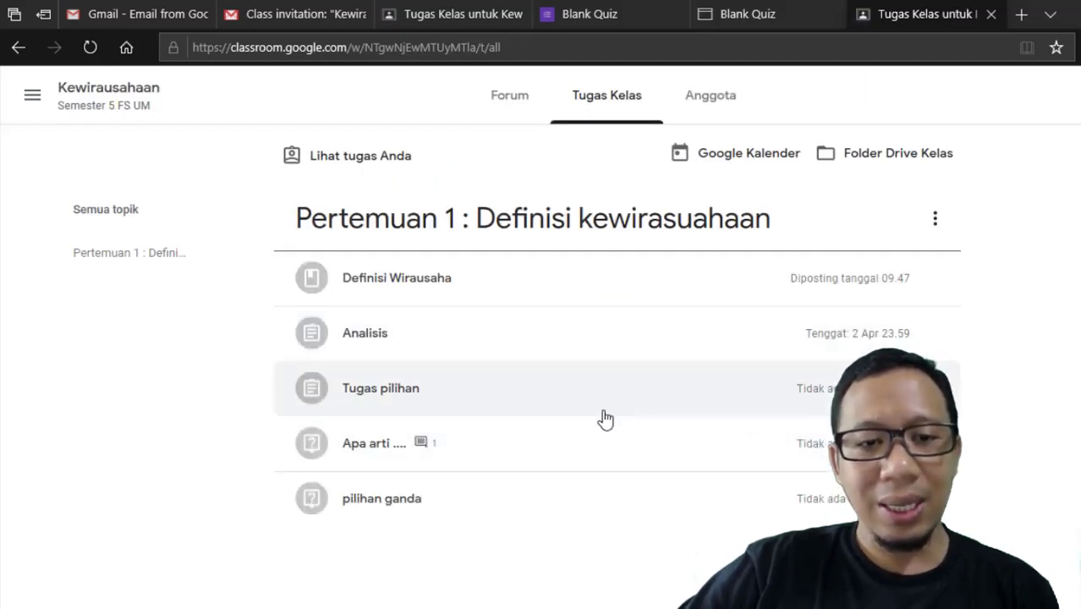
# Step: Expand the "Analisis" and "Tugas pilihan" assignments and open the full "Tugas pilihan" details to check the returned grade
pyautogui.click(724, 342)
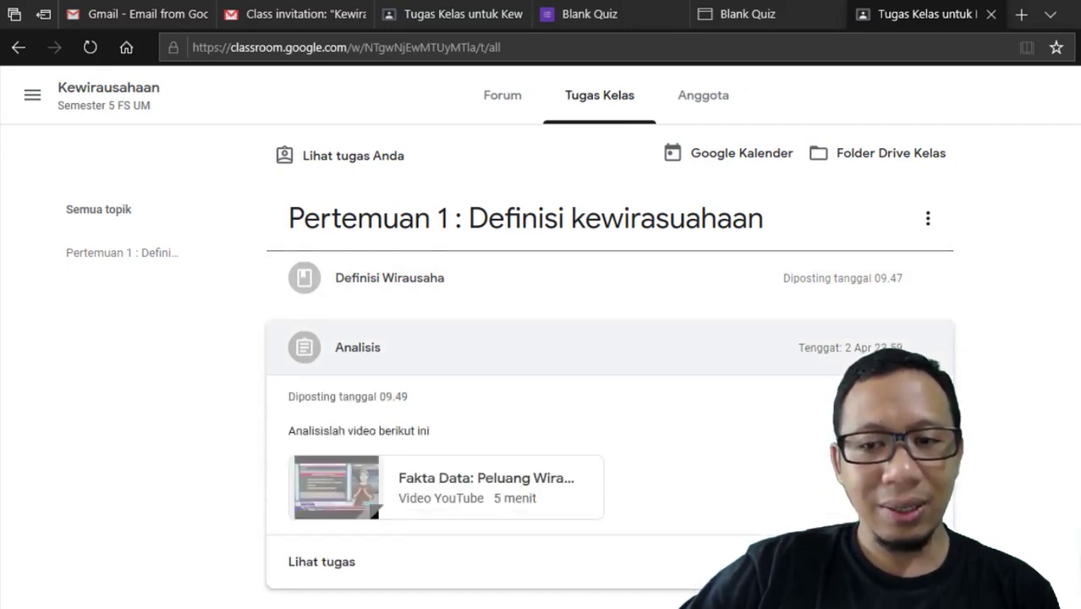
pyautogui.scroll(-2, 803, 508)
pyautogui.click(805, 523)
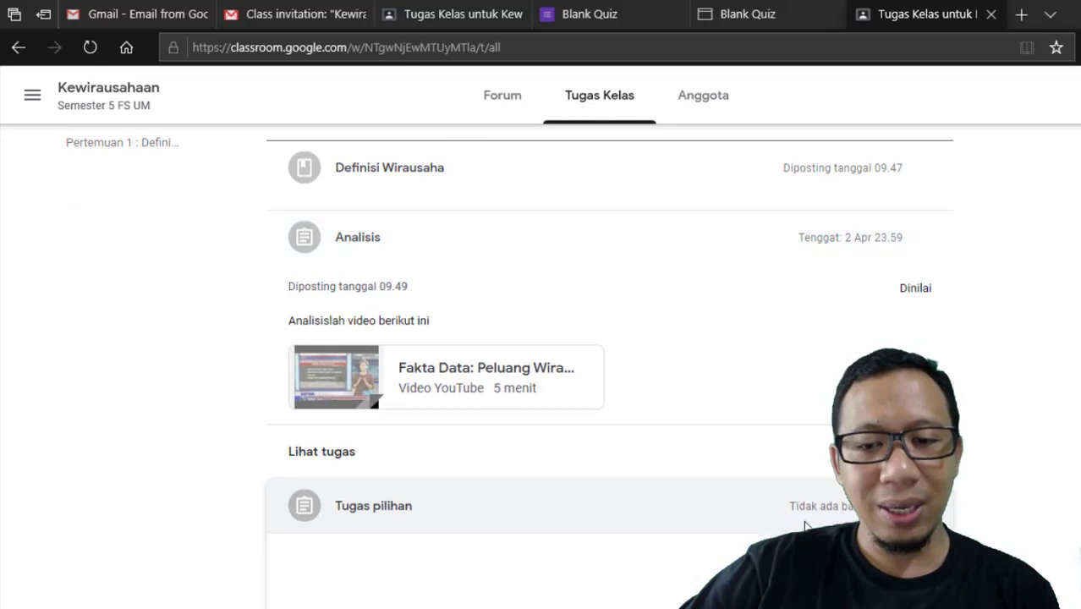
pyautogui.click(367, 387)
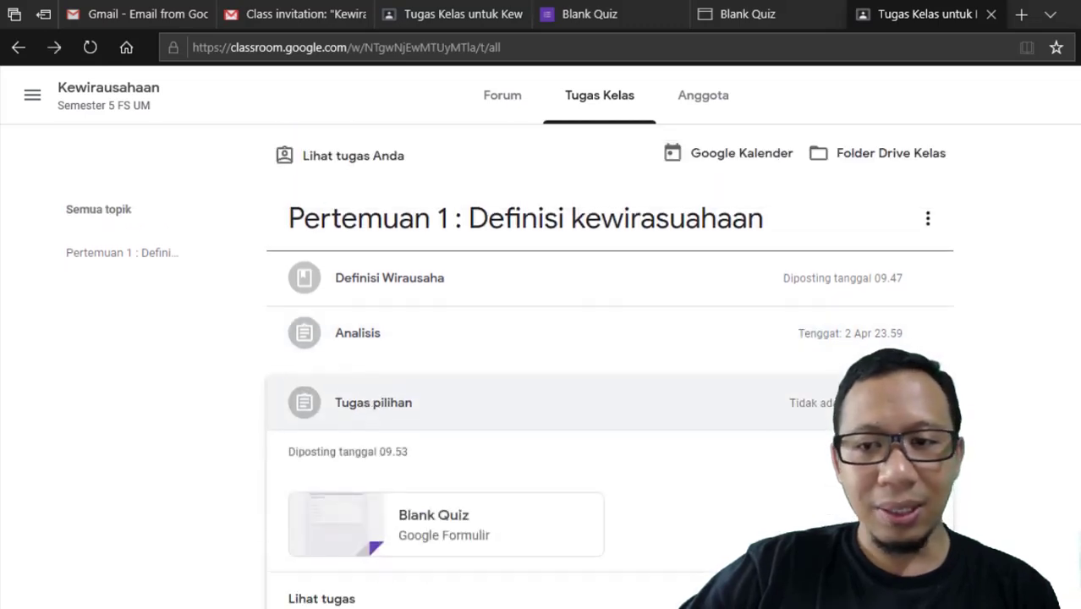
pyautogui.click(345, 598)
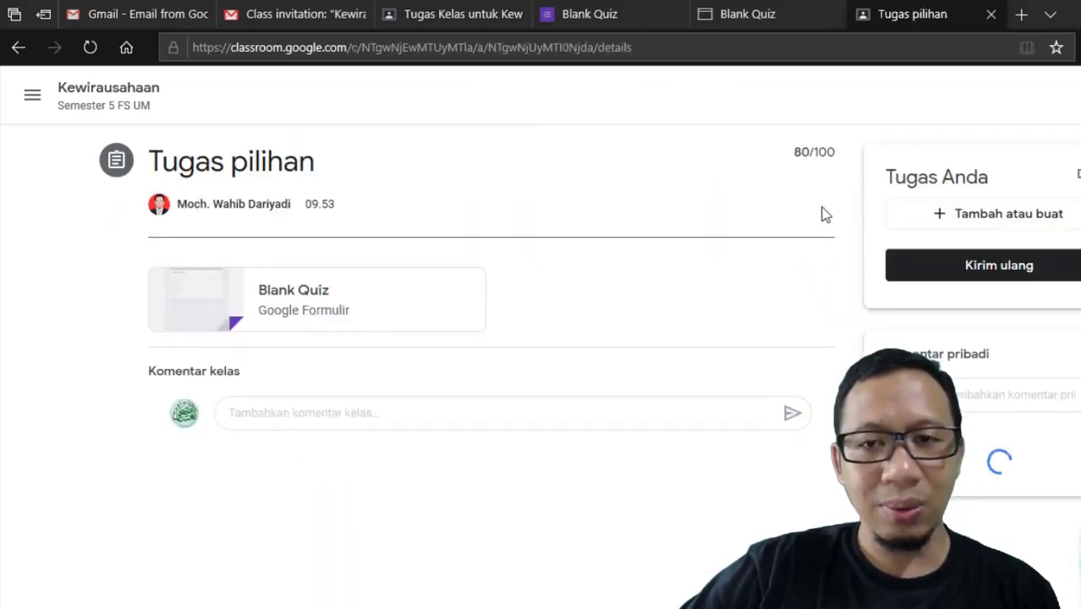
pyautogui.moveTo(793, 153); pyautogui.dragTo(839, 153)
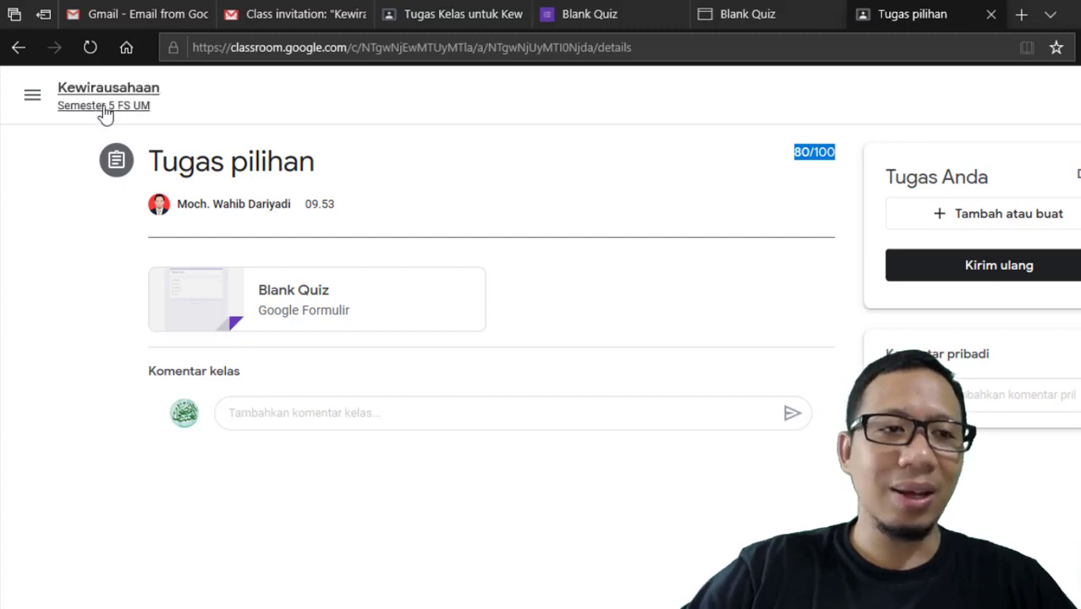
# Step: Go back to the Kewirausahaan class forum and look through its posts as the student
pyautogui.click(73, 102)
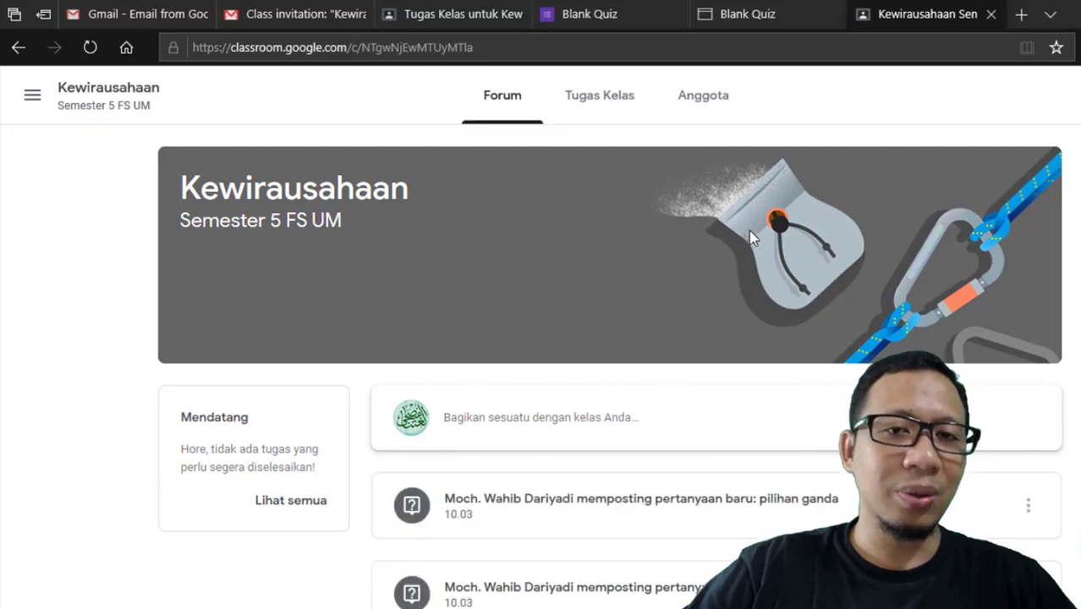
pyautogui.scroll(-7, 939, 436)
pyautogui.scroll(7, 940, 433)
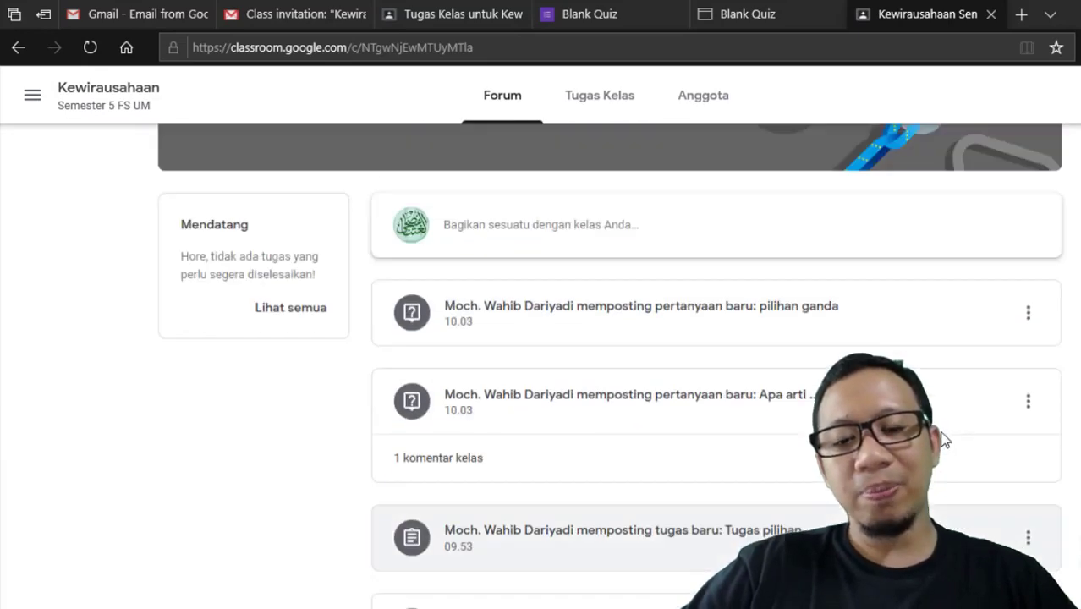